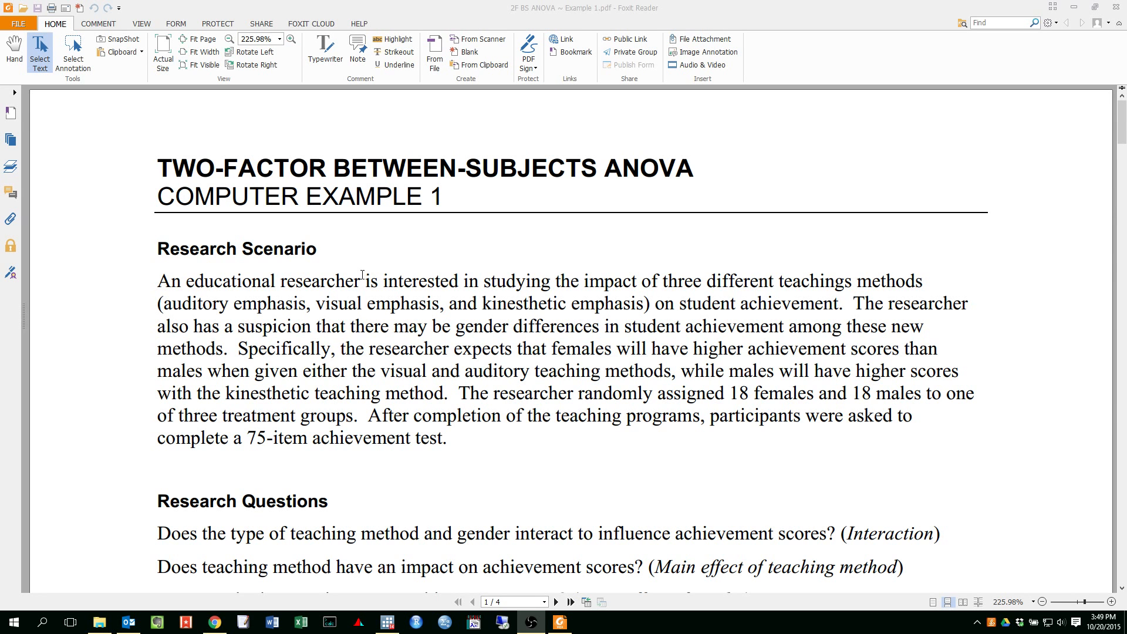
- Read the research scenario, research questions and design layout on the first page of the ANOVA example PDF
{"action": "scroll", "coordinate": [375, 267], "scroll_direction": "down", "scroll_amount": 1}
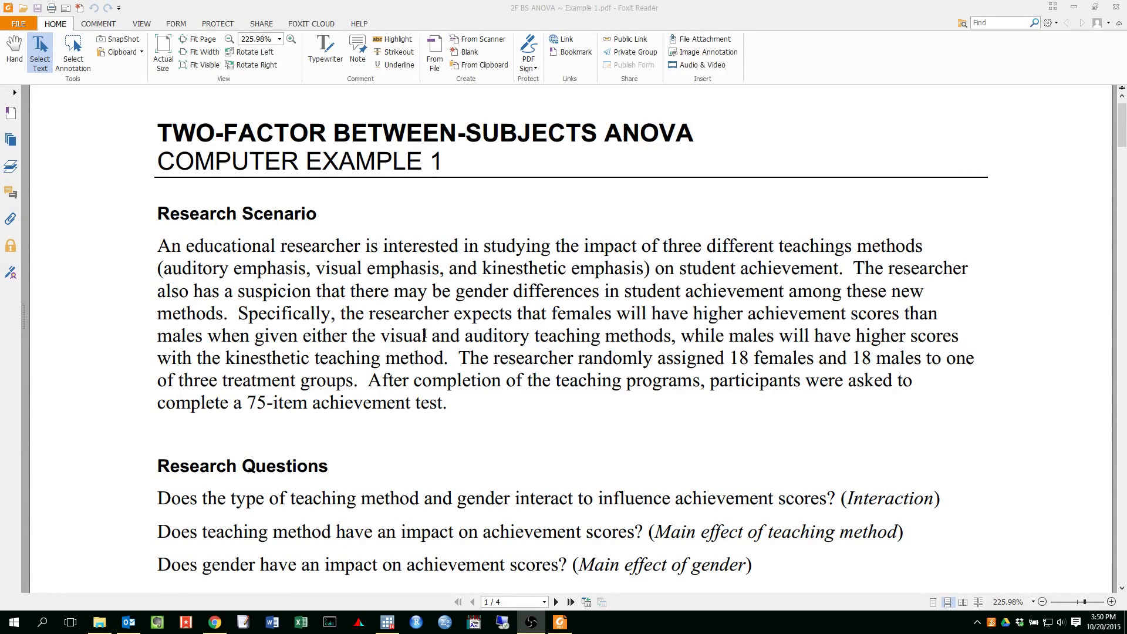
{"action": "scroll", "coordinate": [425, 335], "scroll_direction": "down", "scroll_amount": 2}
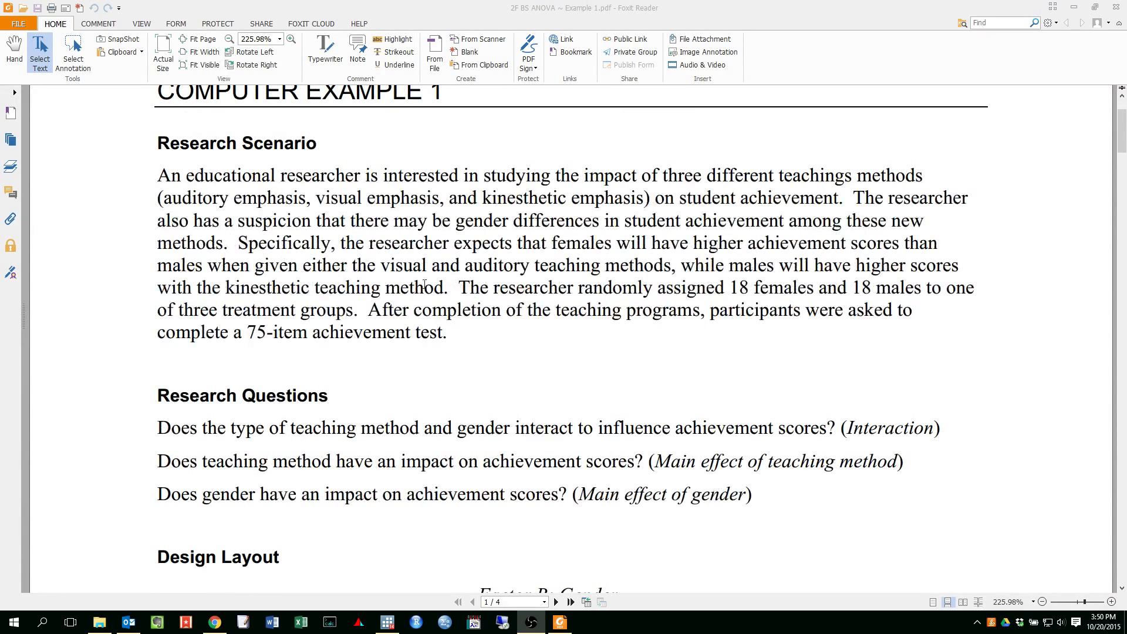
{"action": "scroll", "coordinate": [430, 275], "scroll_direction": "down", "scroll_amount": 1}
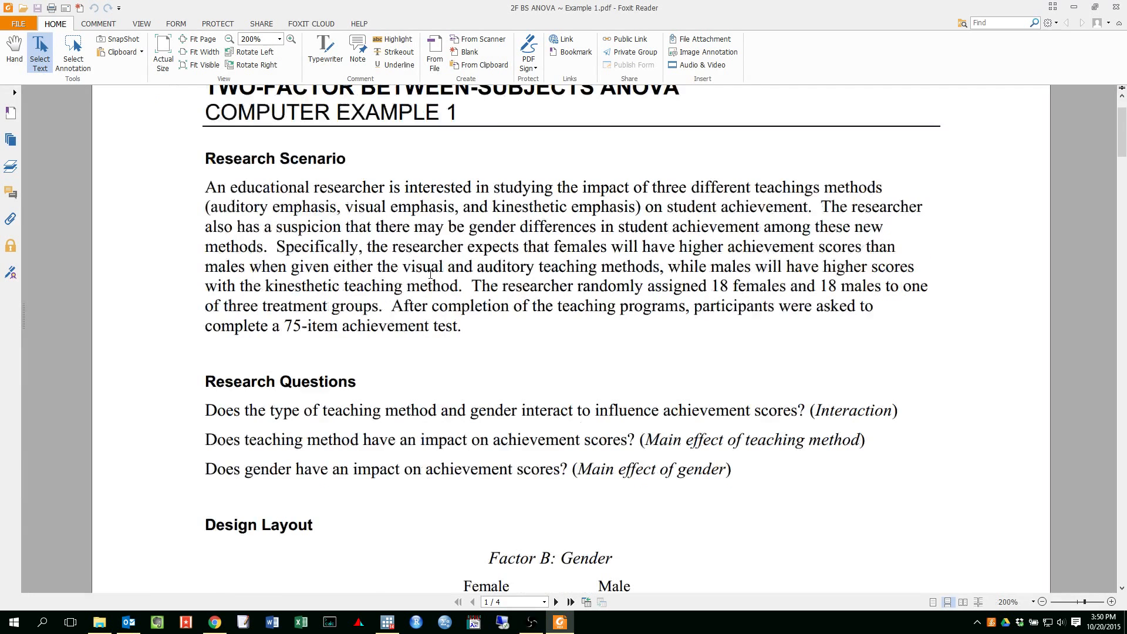
{"action": "scroll", "coordinate": [430, 274], "scroll_direction": "down", "scroll_amount": 2}
{"action": "scroll", "coordinate": [446, 328], "scroll_direction": "down", "scroll_amount": 3}
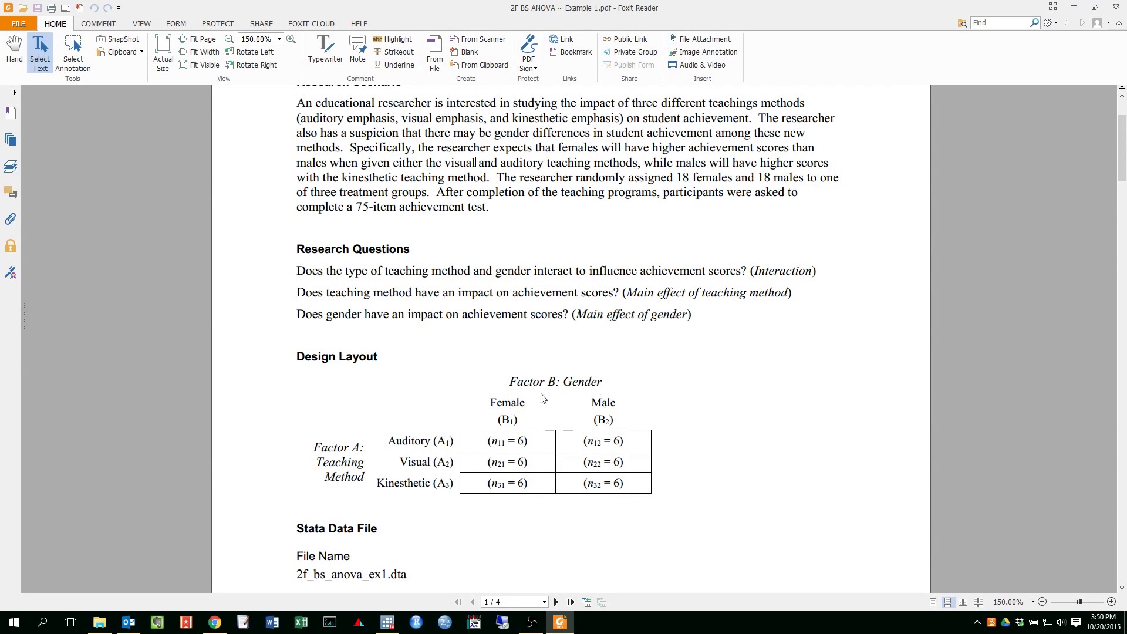
{"action": "scroll", "coordinate": [543, 405], "scroll_direction": "down", "scroll_amount": 1}
{"action": "scroll", "coordinate": [433, 440], "scroll_direction": "down", "scroll_amount": 2}
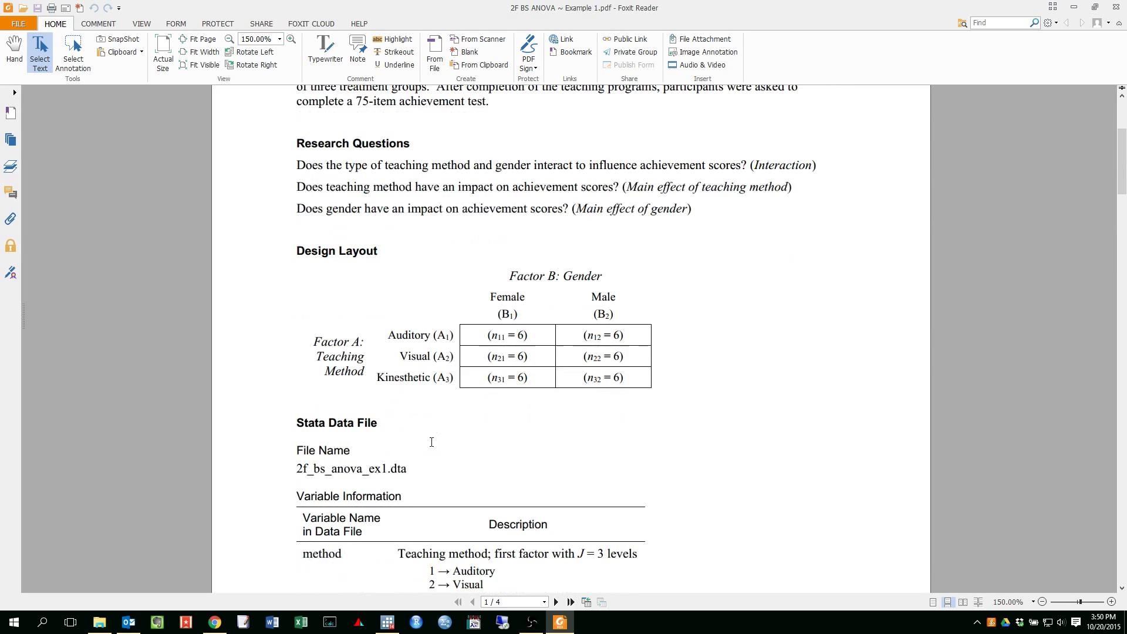
{"action": "scroll", "coordinate": [376, 446], "scroll_direction": "down", "scroll_amount": 2}
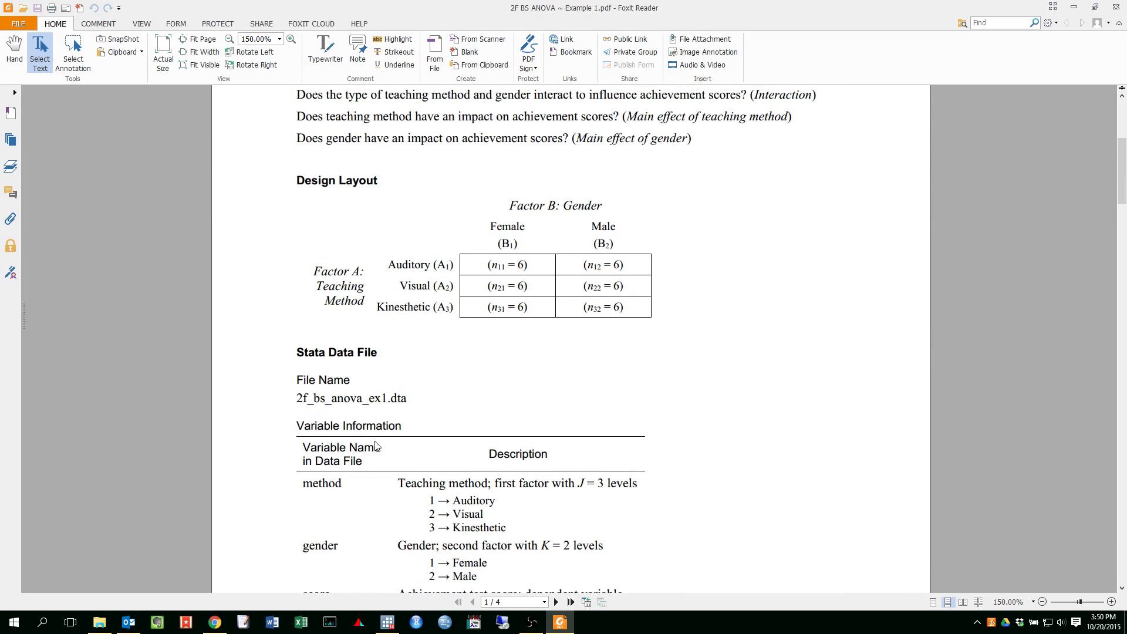
{"action": "scroll", "coordinate": [375, 441], "scroll_direction": "down", "scroll_amount": 2}
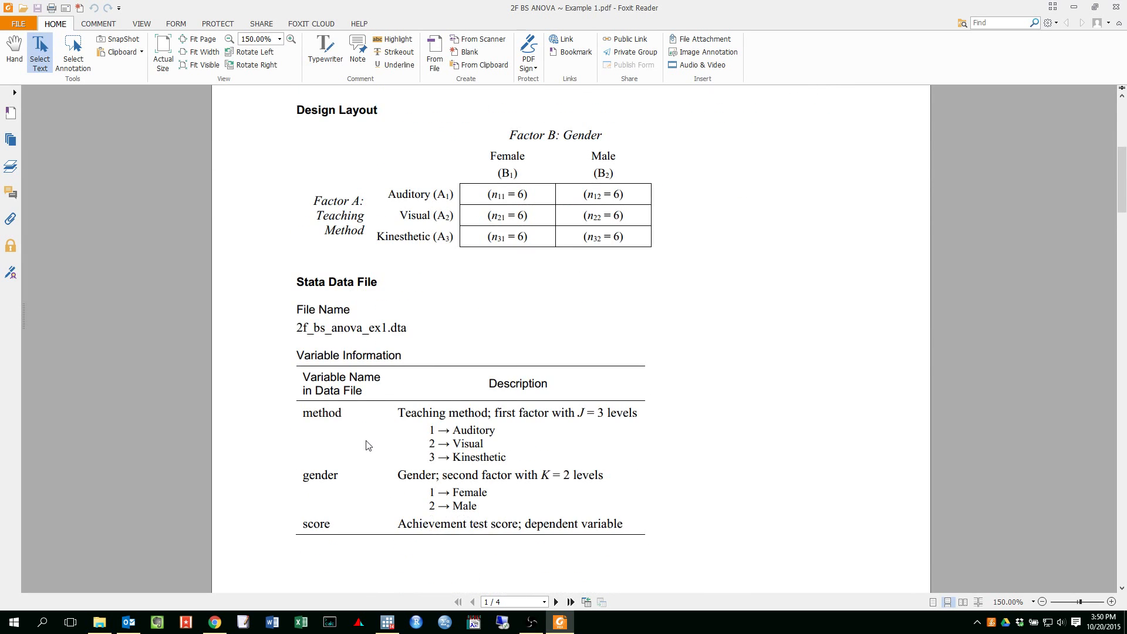
- Examine the Stata data file name and the variable information table, including the method and gender codes, and return to the document's beginning
{"action": "scroll", "coordinate": [352, 420], "scroll_direction": "down", "scroll_amount": 1}
{"action": "left_click_drag", "start_coordinate": [296, 293], "coordinate": [426, 293]}
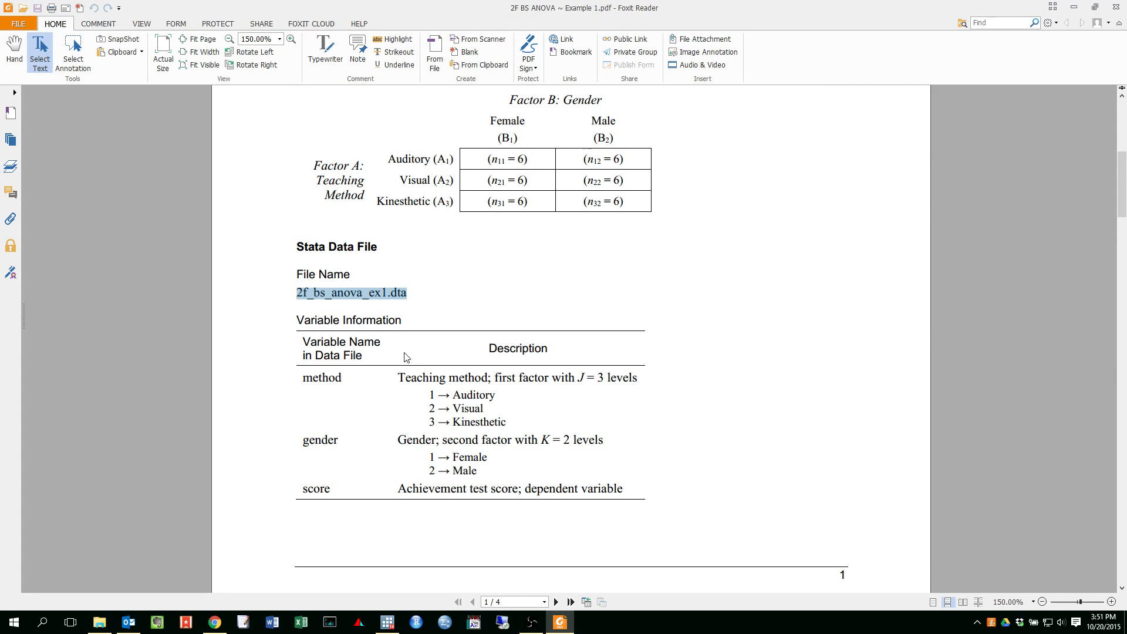
{"action": "scroll", "coordinate": [416, 367], "scroll_direction": "down", "scroll_amount": 3}
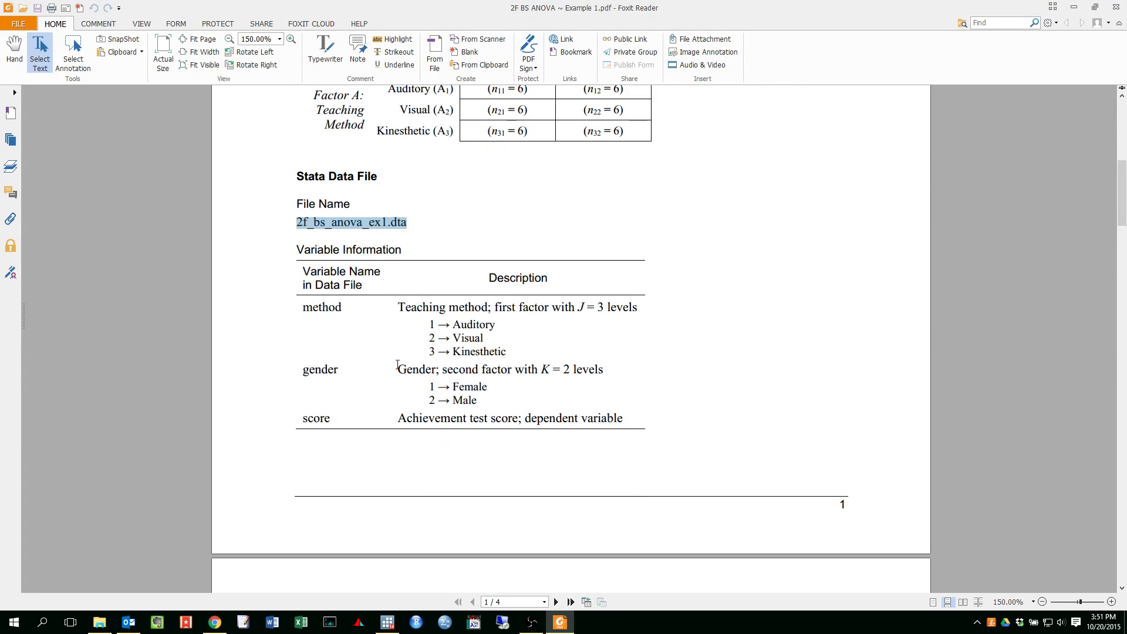
{"action": "left_click", "coordinate": [322, 309]}
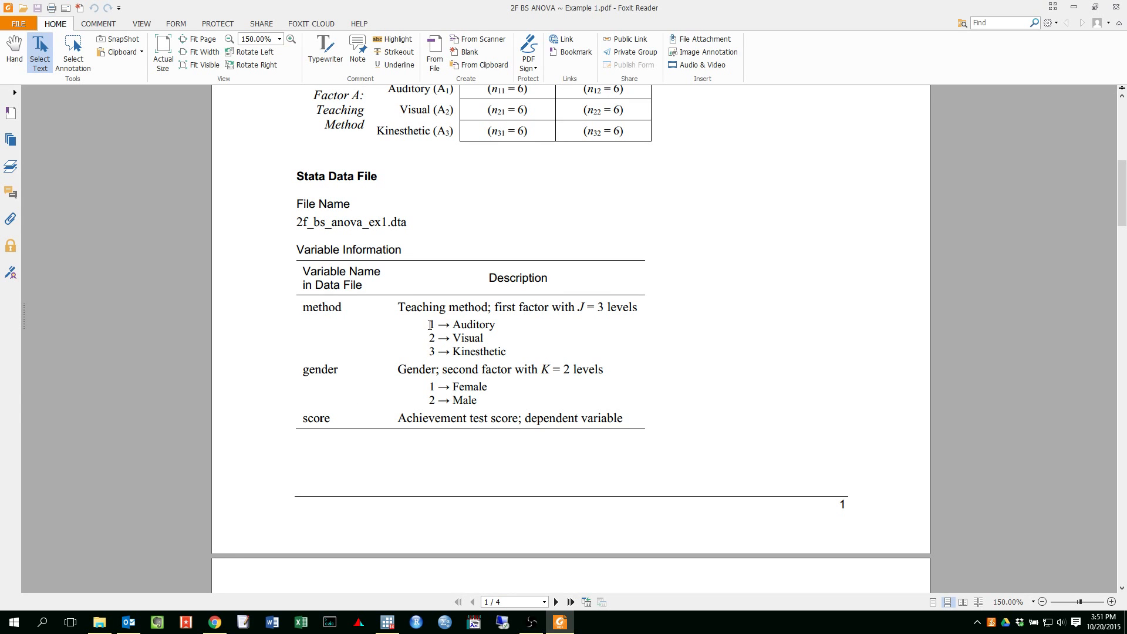
{"action": "left_click_drag", "start_coordinate": [431, 324], "coordinate": [486, 325]}
{"action": "left_click", "coordinate": [457, 349]}
{"action": "scroll", "coordinate": [460, 387], "scroll_direction": "up", "scroll_amount": 3}
{"action": "scroll", "coordinate": [460, 382], "scroll_direction": "down", "scroll_amount": 5}
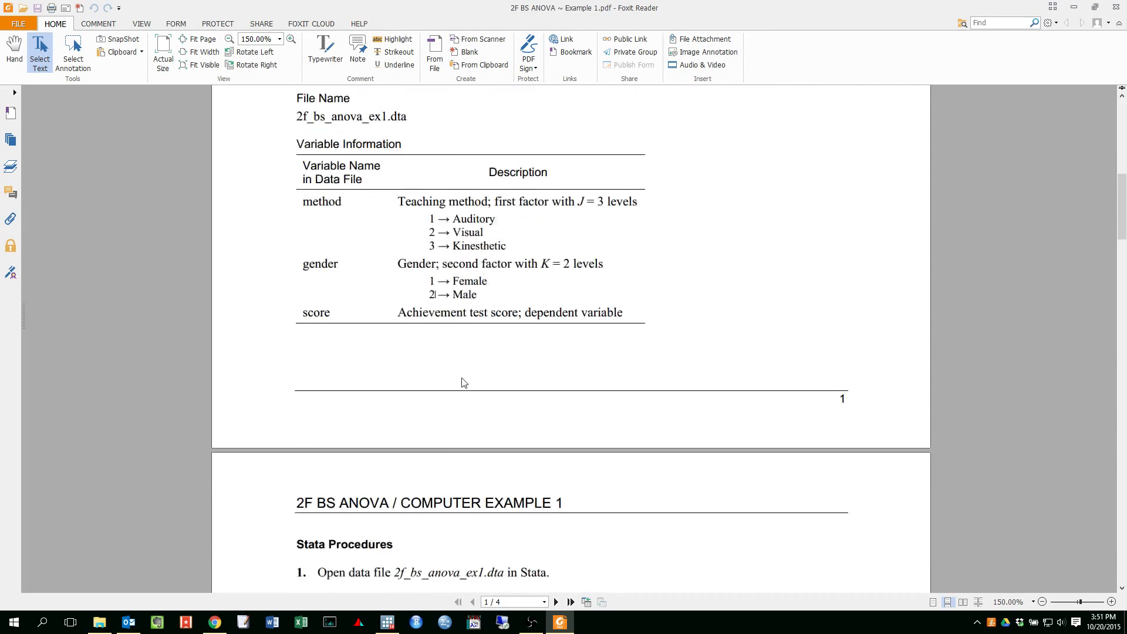
{"action": "scroll", "coordinate": [463, 381], "scroll_direction": "up", "scroll_amount": 6}
{"action": "scroll", "coordinate": [463, 379], "scroll_direction": "up", "scroll_amount": 4}
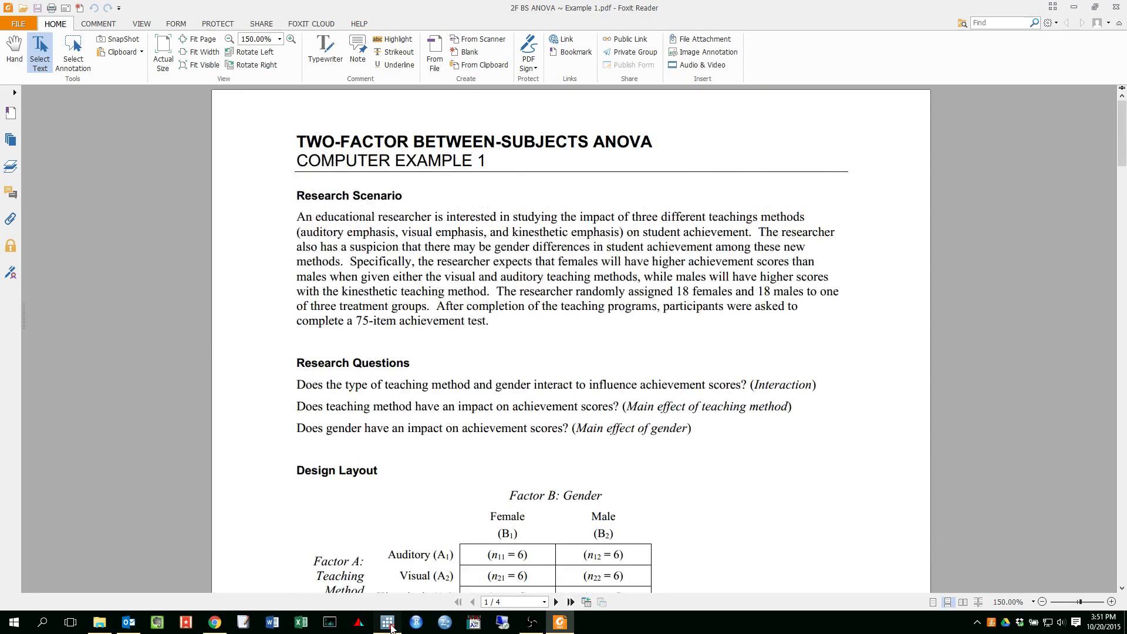
- Switch to Stata and open the dataset 2f_bs_anova_ex1.dta from the Stata folder under Examples, 2F BS ANOVA
{"action": "left_click", "coordinate": [388, 623]}
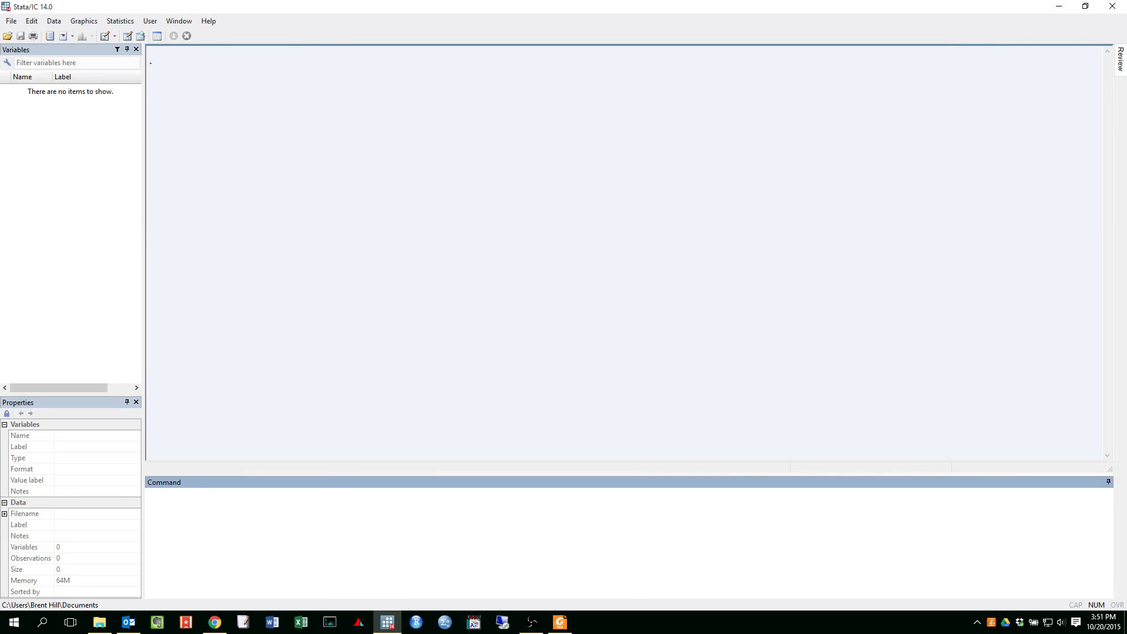
{"action": "left_click", "coordinate": [8, 36]}
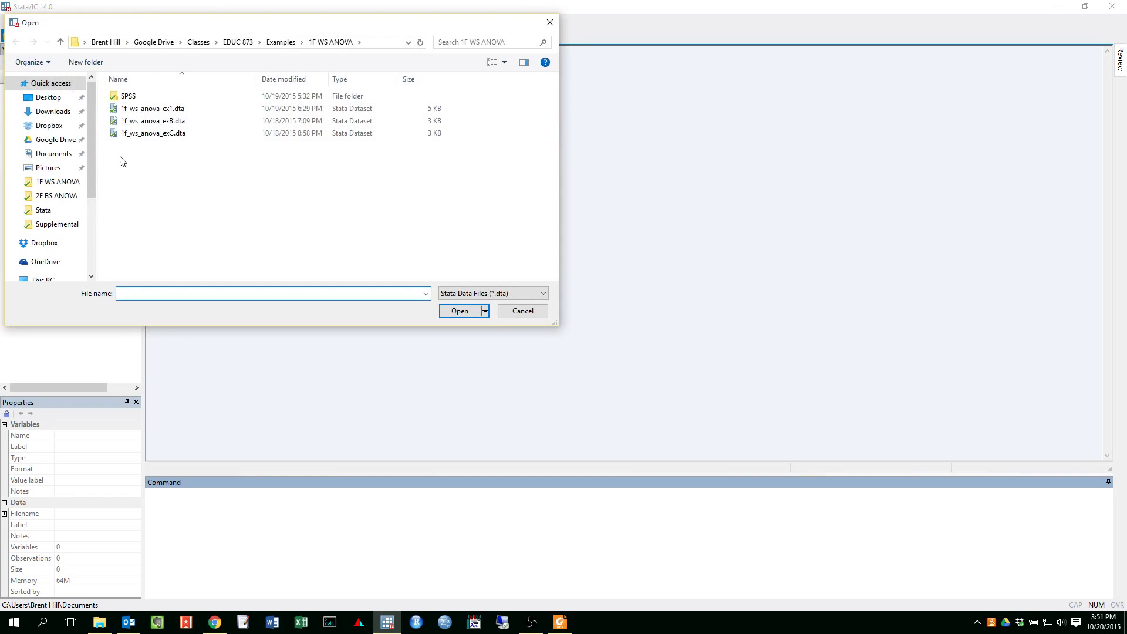
{"action": "left_click", "coordinate": [279, 42]}
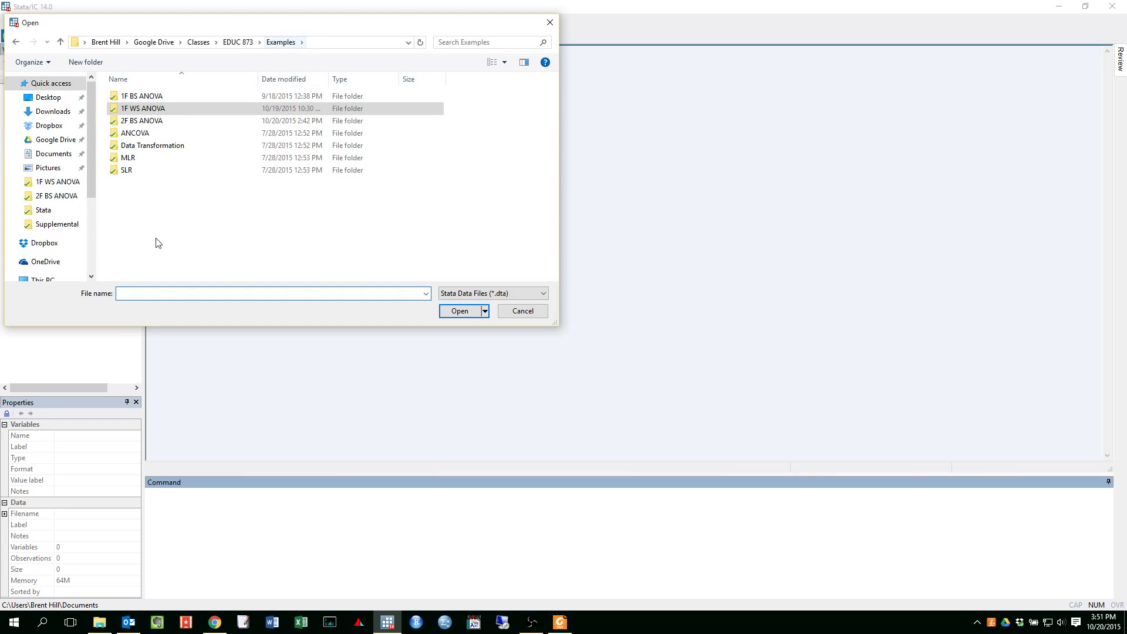
{"action": "double_click", "coordinate": [146, 123]}
{"action": "double_click", "coordinate": [124, 97]}
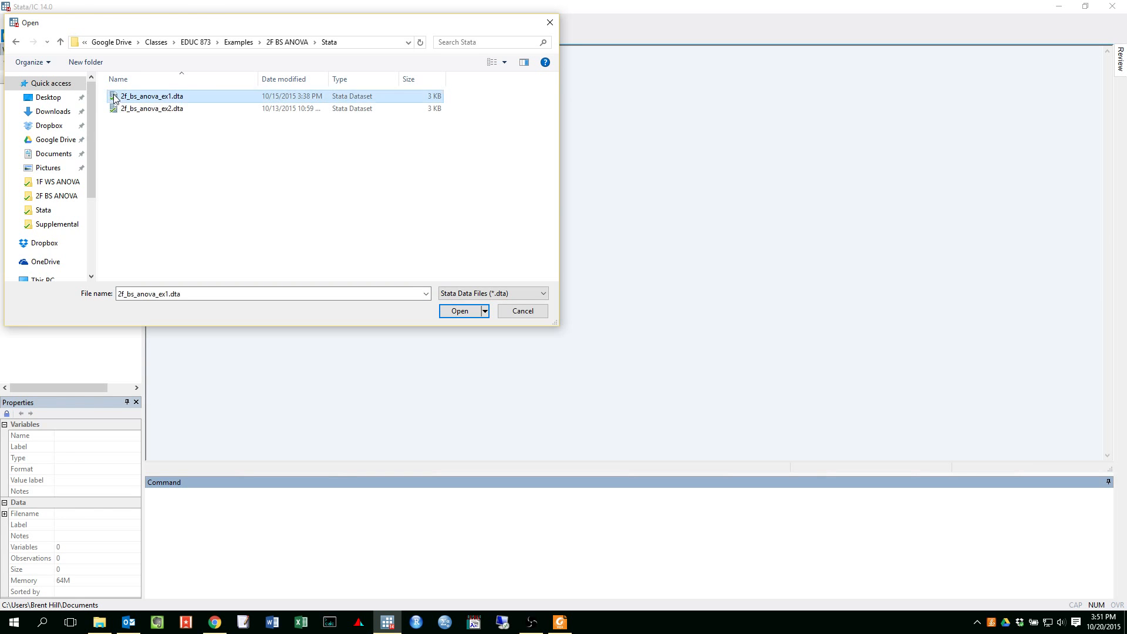
{"action": "double_click", "coordinate": [115, 98]}
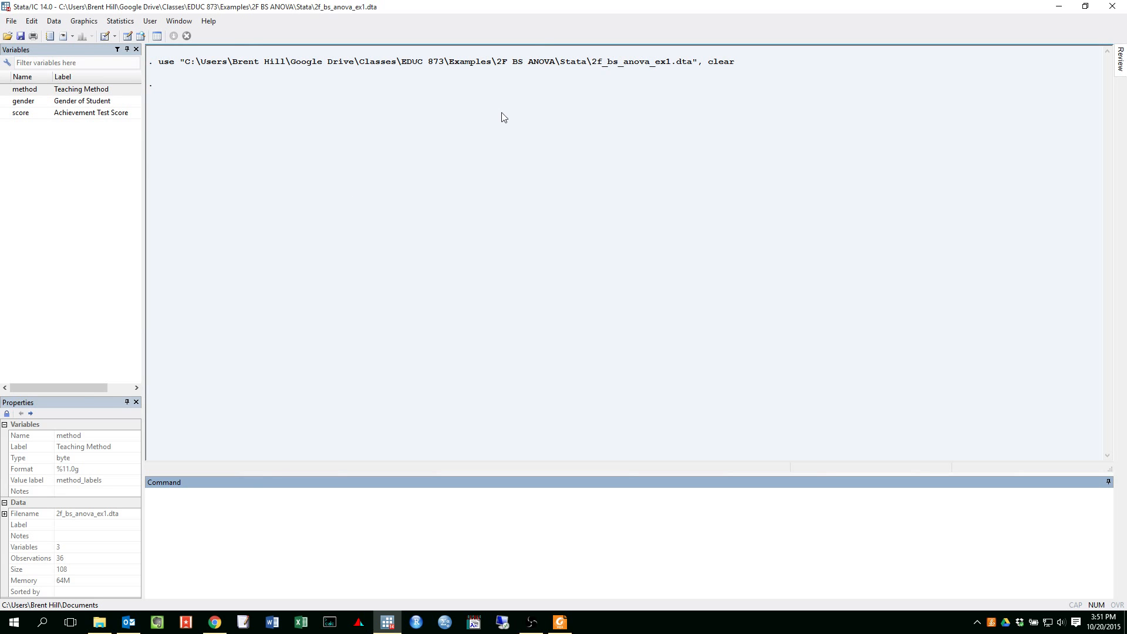
- Open the dataset in the editable Data Editor and examine how the method column groups the Auditory, Visual and Kinesthetic rows
{"action": "left_click", "coordinate": [224, 510]}
{"action": "left_click", "coordinate": [127, 38]}
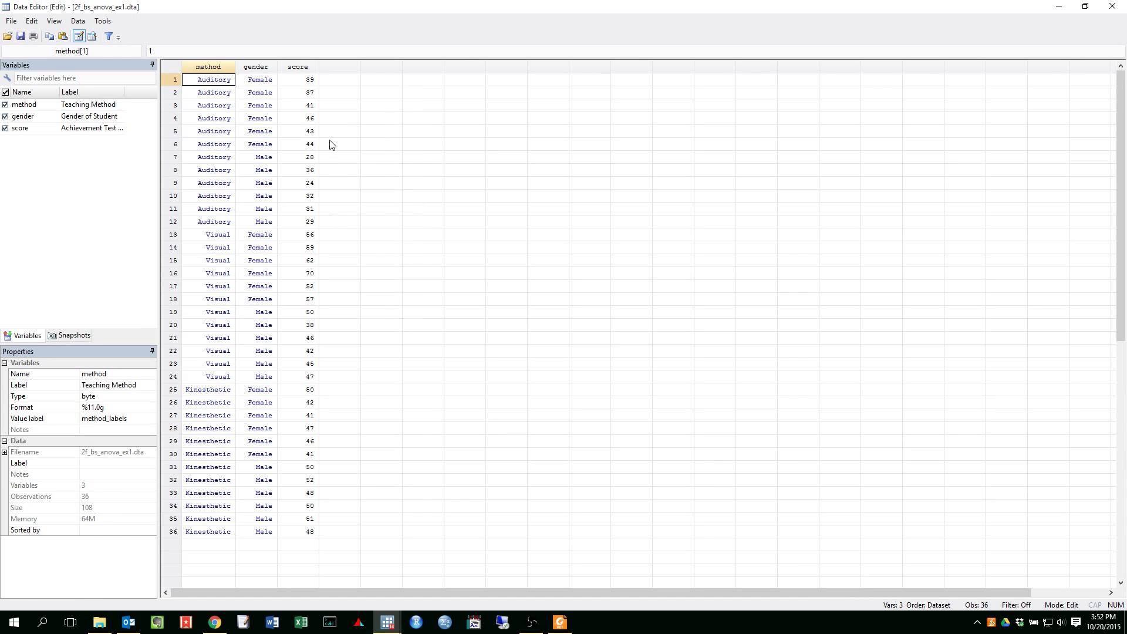
{"action": "left_click", "coordinate": [199, 97]}
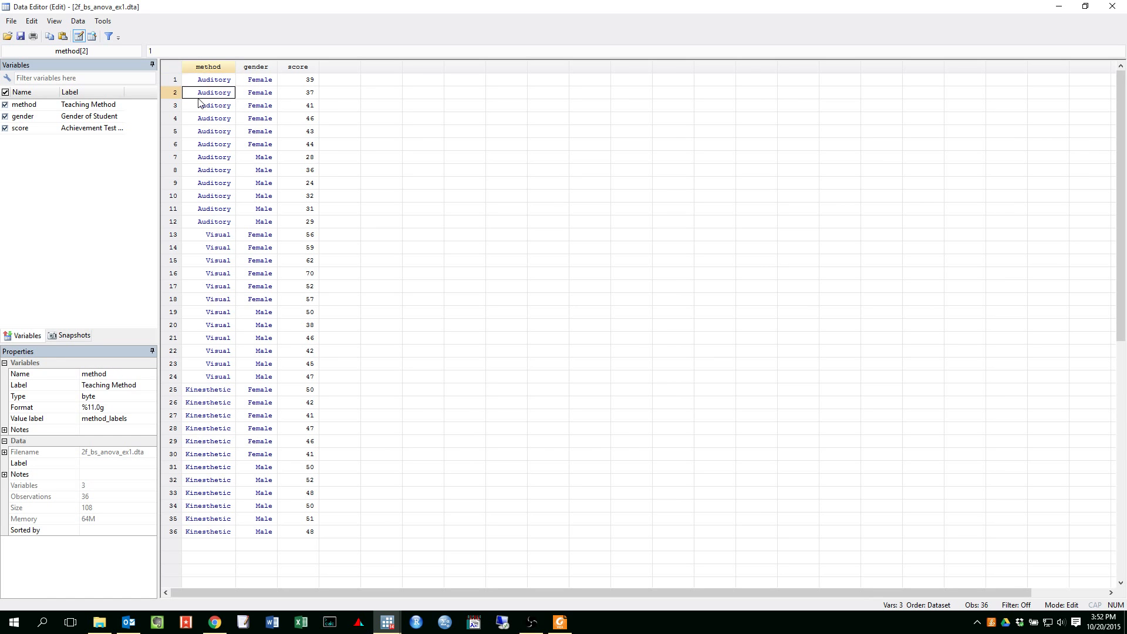
{"action": "left_click", "coordinate": [262, 158]}
{"action": "left_click", "coordinate": [220, 200]}
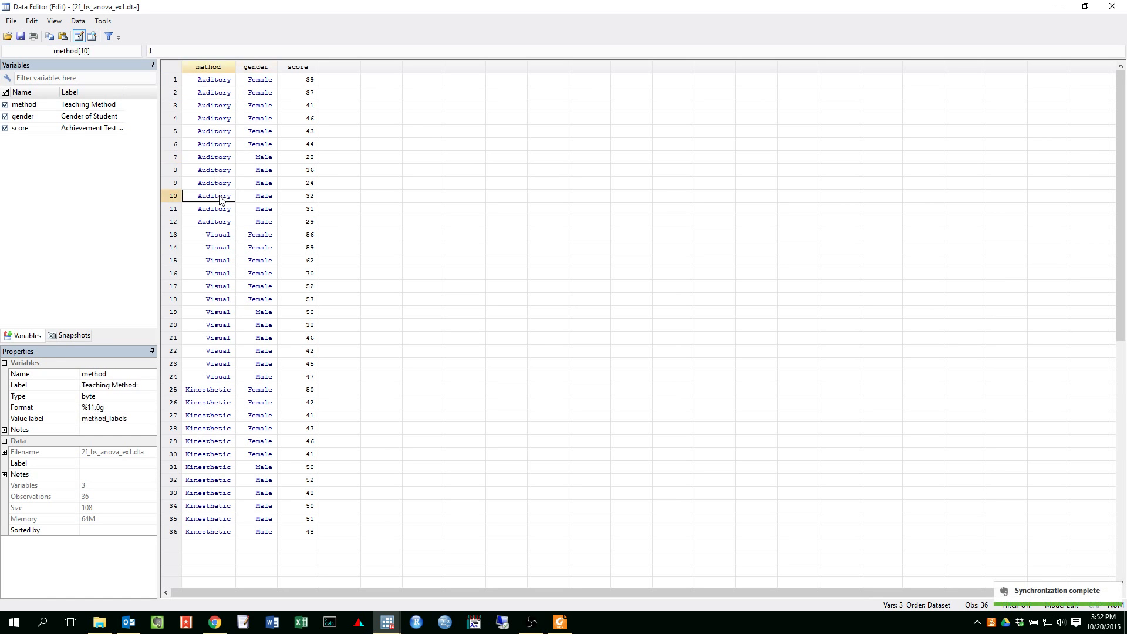
{"action": "left_click", "coordinate": [208, 81]}
{"action": "left_click", "coordinate": [208, 93]}
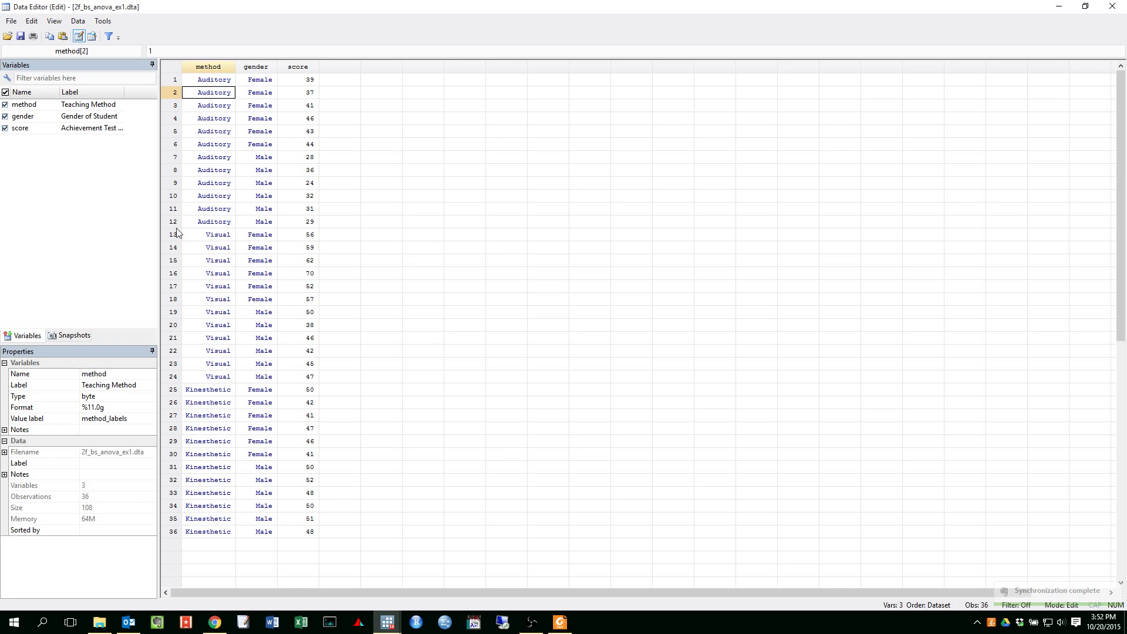
{"action": "left_click", "coordinate": [199, 82]}
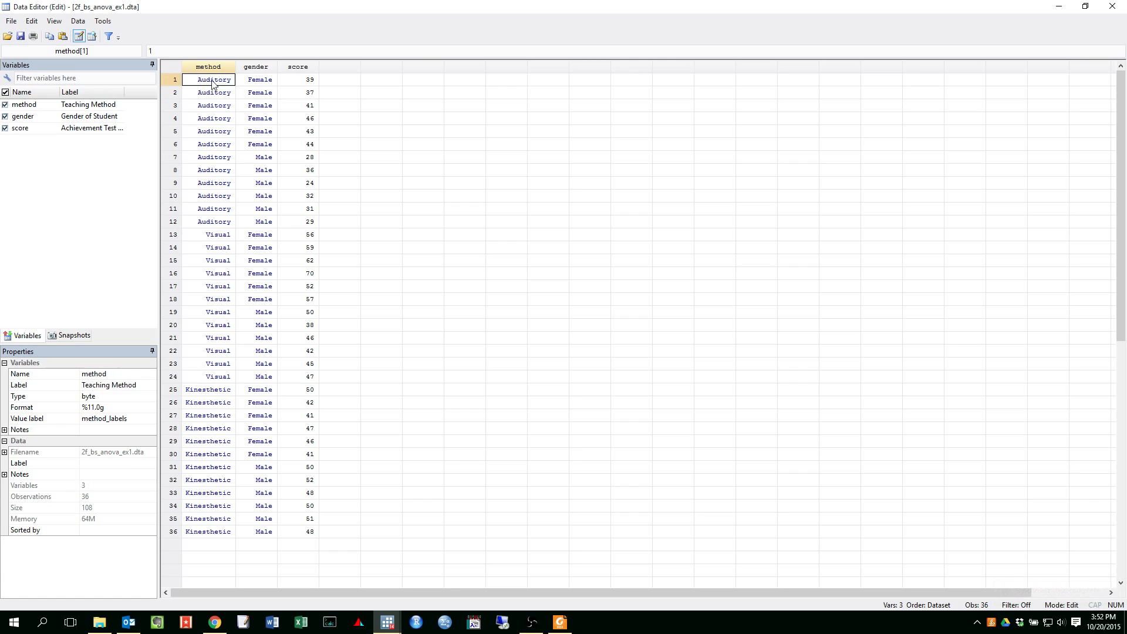
{"action": "left_click_drag", "start_coordinate": [223, 228], "coordinate": [219, 78]}
{"action": "left_click", "coordinate": [243, 81]}
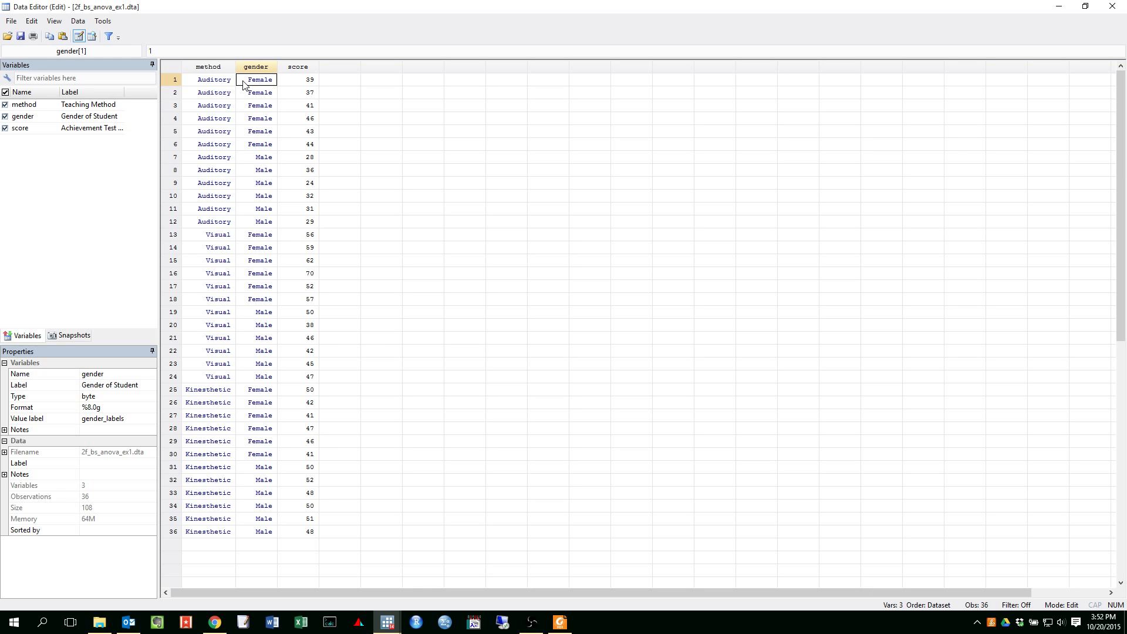
{"action": "left_click_drag", "start_coordinate": [212, 83], "coordinate": [198, 534]}
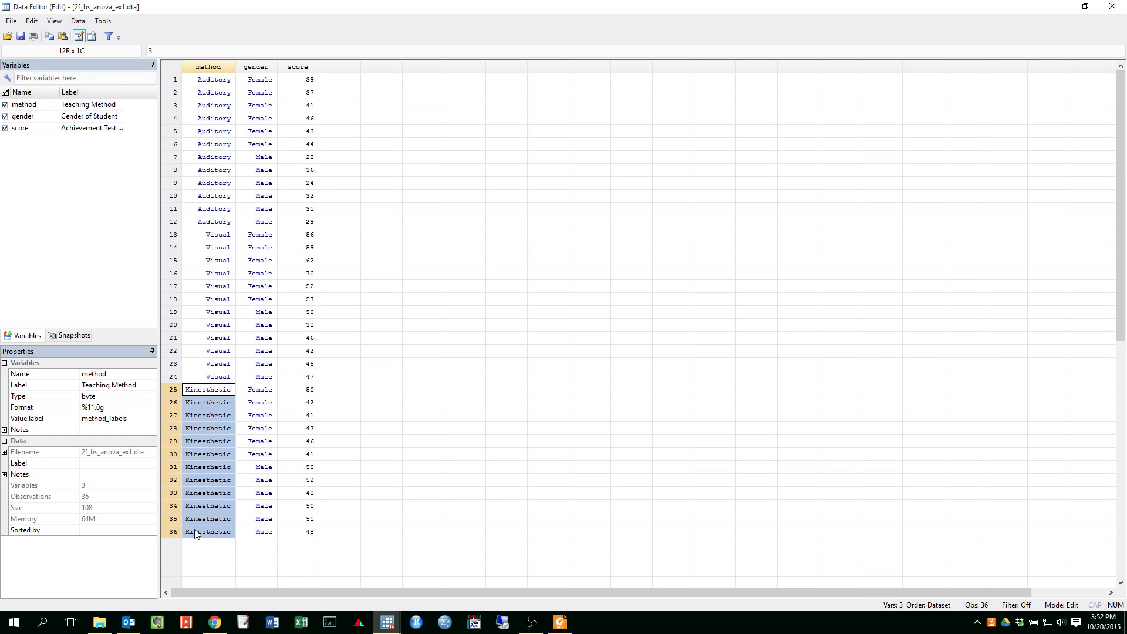
{"action": "left_click", "coordinate": [201, 236]}
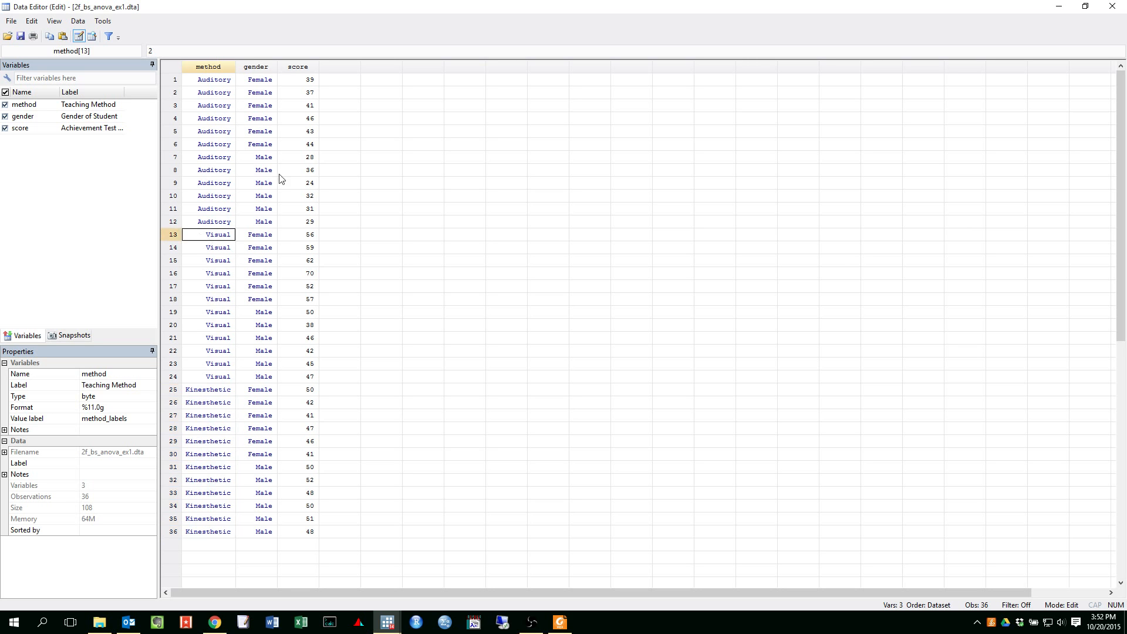
- Examine the achievement test values in the score column across all 36 rows
{"action": "left_click", "coordinate": [295, 66]}
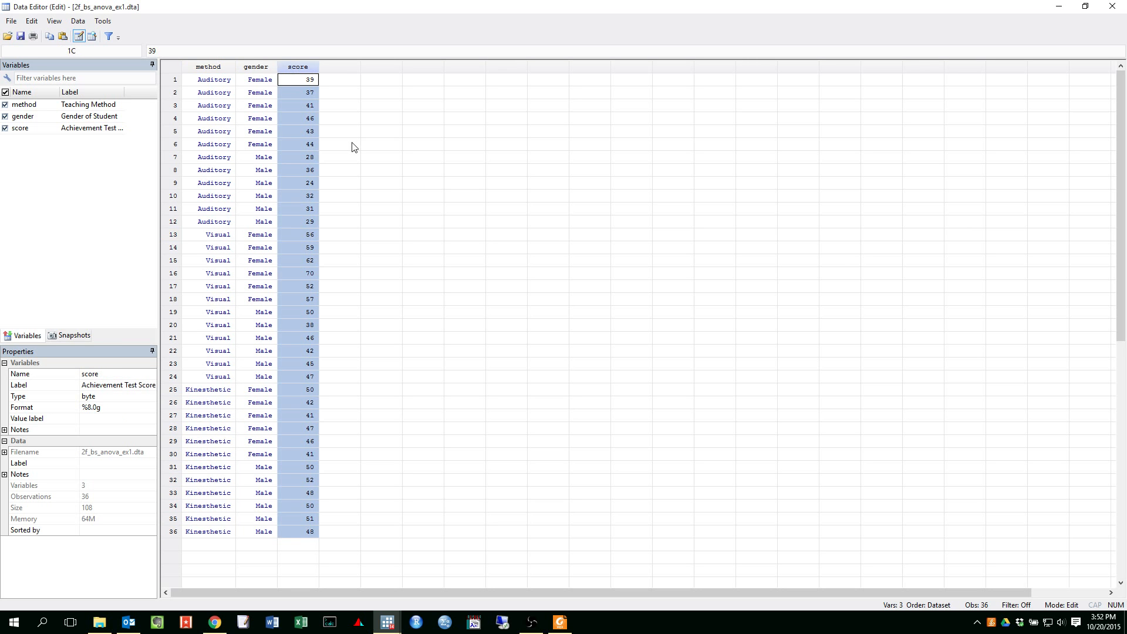
{"action": "left_click", "coordinate": [332, 145]}
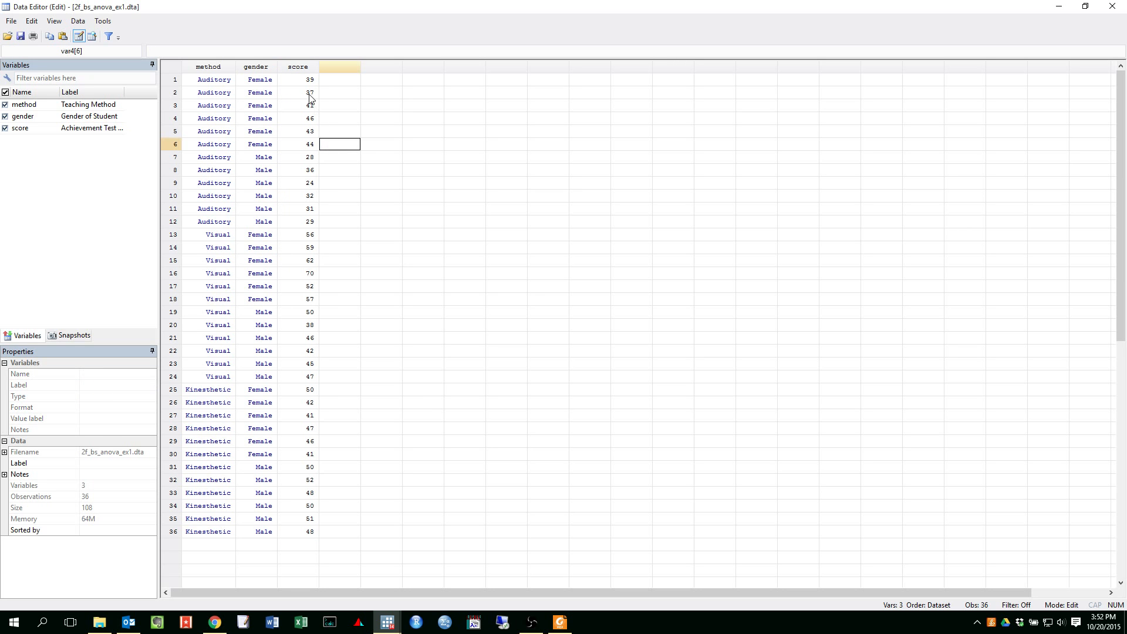
{"action": "left_click_drag", "start_coordinate": [297, 82], "coordinate": [299, 531]}
{"action": "left_click", "coordinate": [355, 429]}
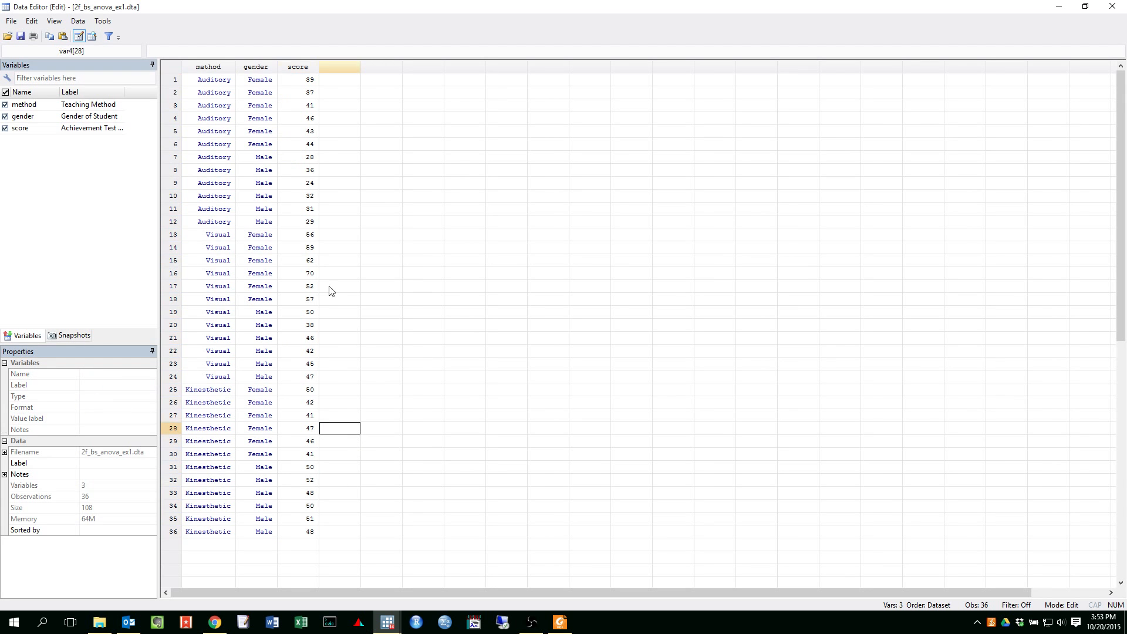
- Review the female and male rows within the Auditory group and the first observation's method, gender and score, and close the Data Editor
{"action": "left_click", "coordinate": [257, 83]}
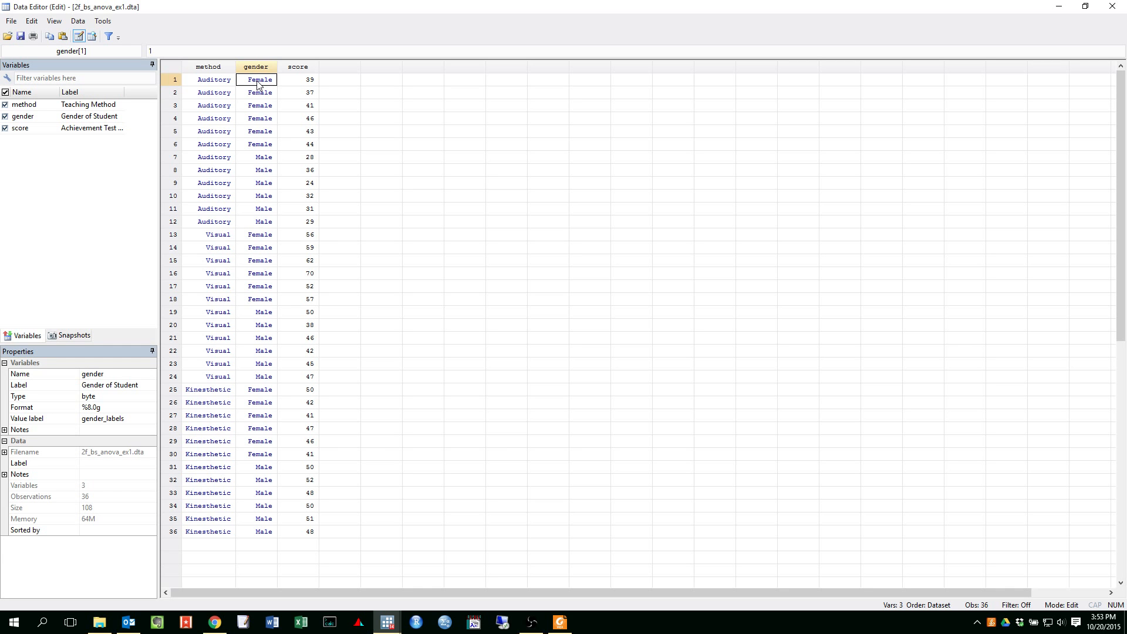
{"action": "left_click_drag", "start_coordinate": [257, 146], "coordinate": [251, 90]}
{"action": "left_click_drag", "start_coordinate": [252, 158], "coordinate": [250, 218]}
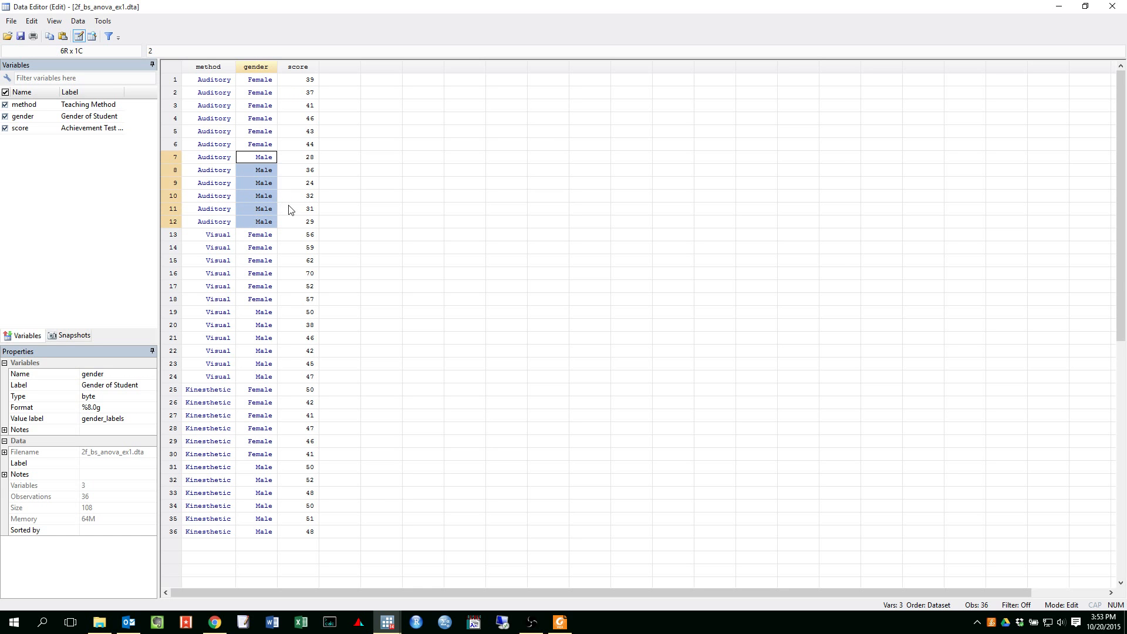
{"action": "left_click", "coordinate": [313, 80]}
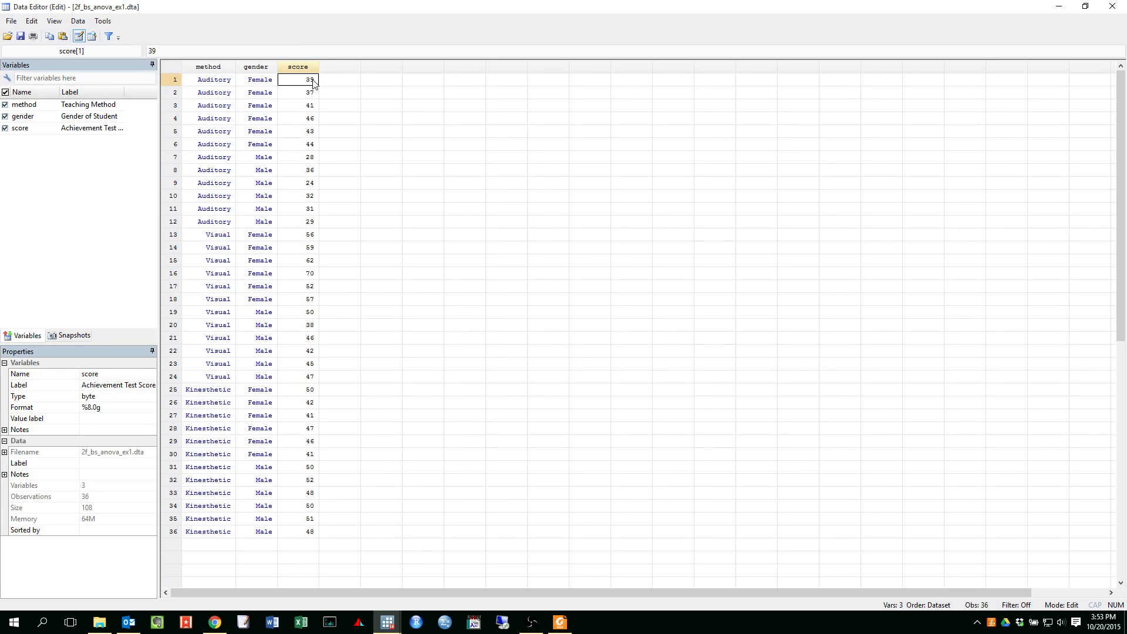
{"action": "left_click_drag", "start_coordinate": [211, 80], "coordinate": [250, 82]}
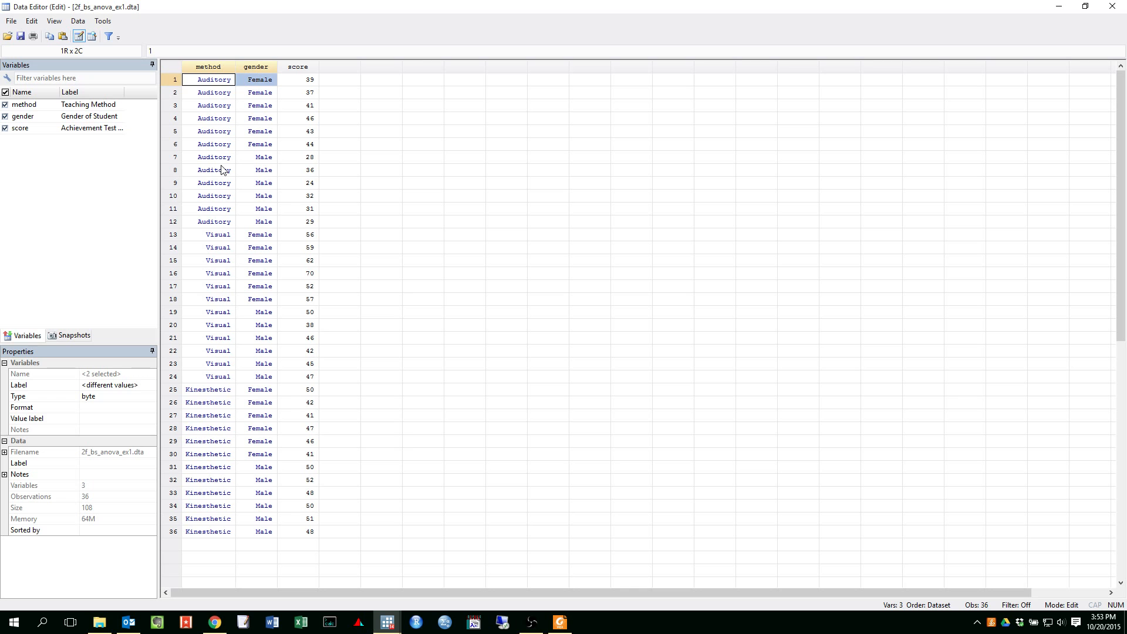
{"action": "left_click", "coordinate": [297, 83]}
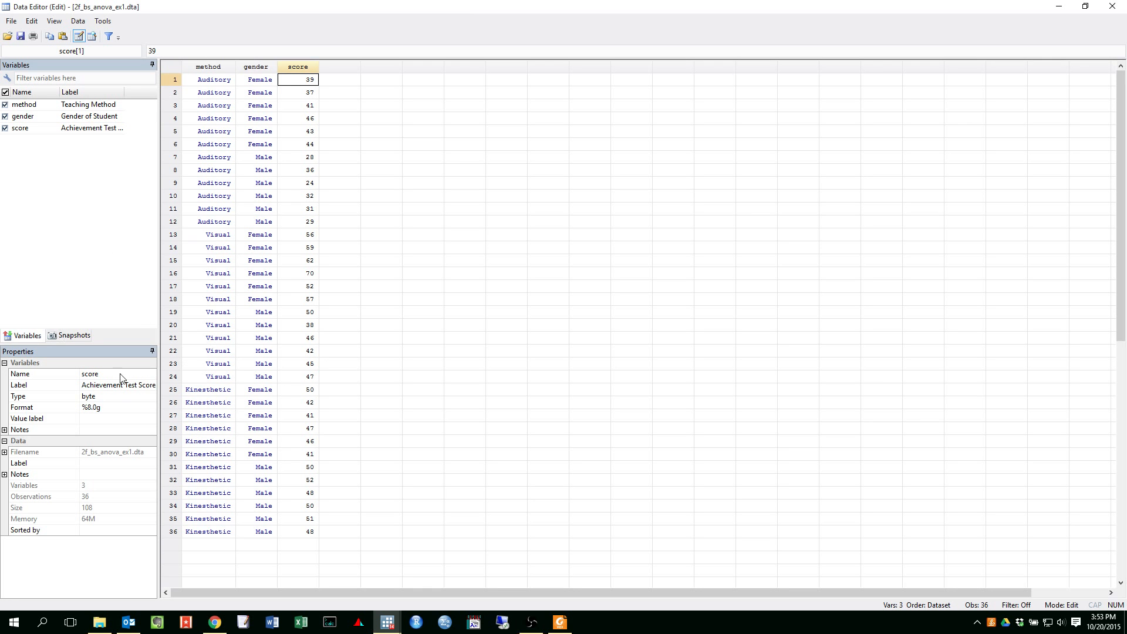
{"action": "left_click", "coordinate": [1110, 7]}
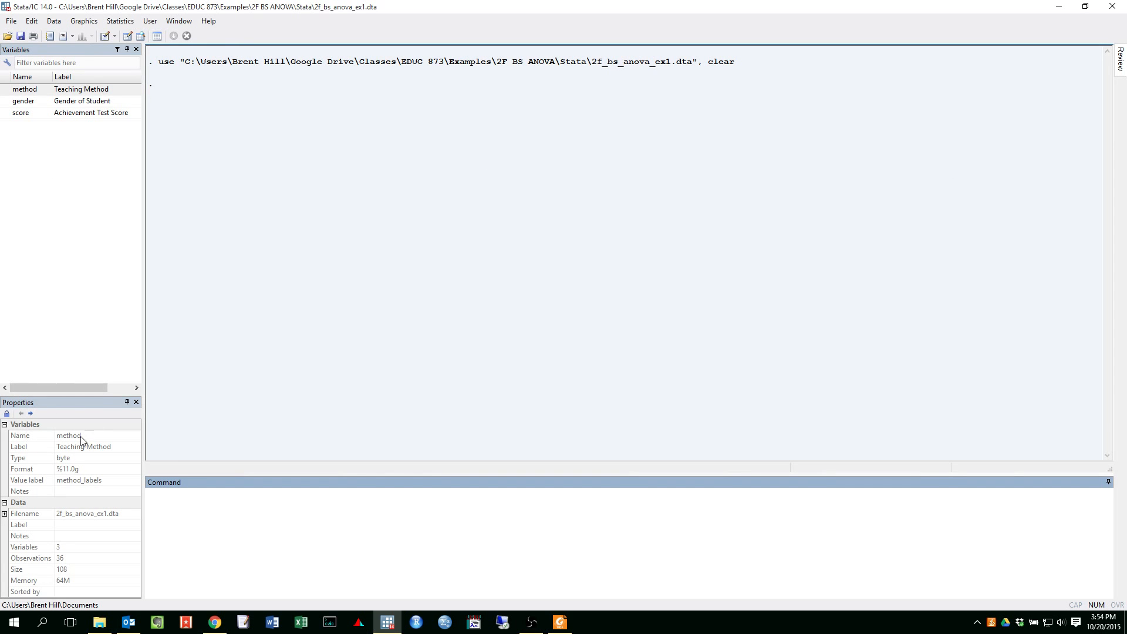
{"action": "mouse_move", "coordinate": [1122, 56]}
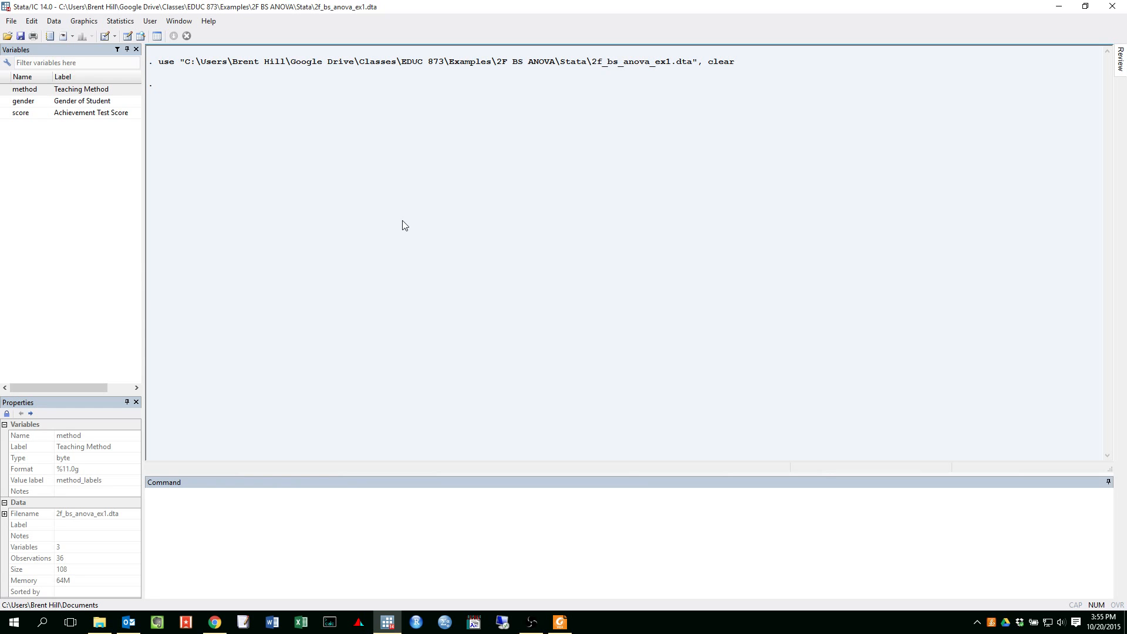
- Open the Flexible table of summary statistics dialog and place it over the upper part of the results area
{"action": "left_click", "coordinate": [252, 520]}
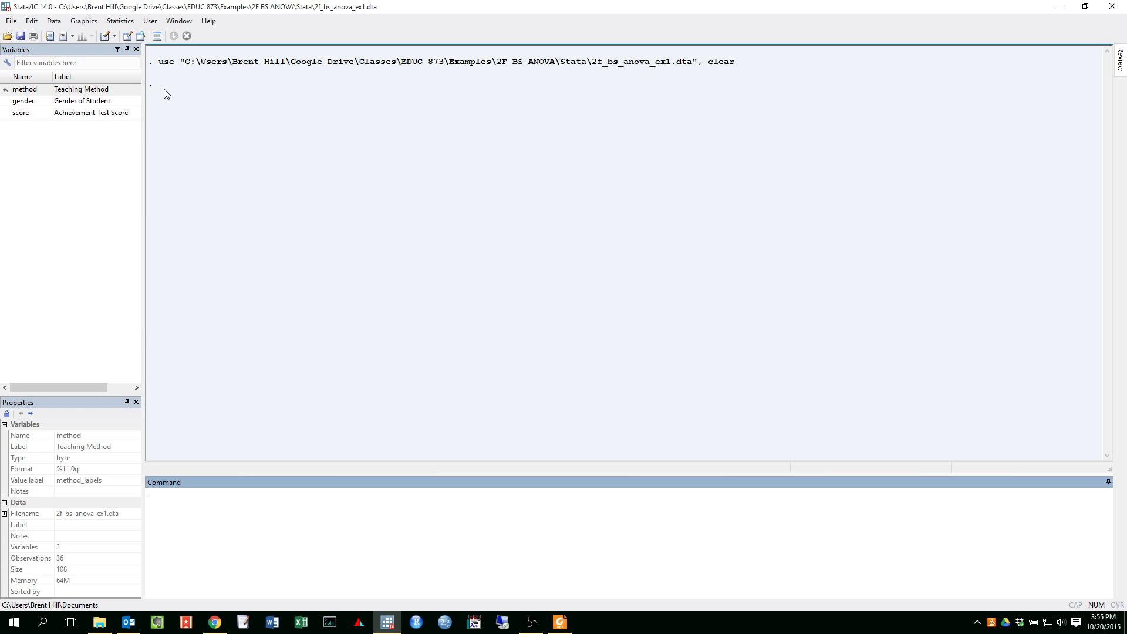
{"action": "left_click", "coordinate": [121, 24]}
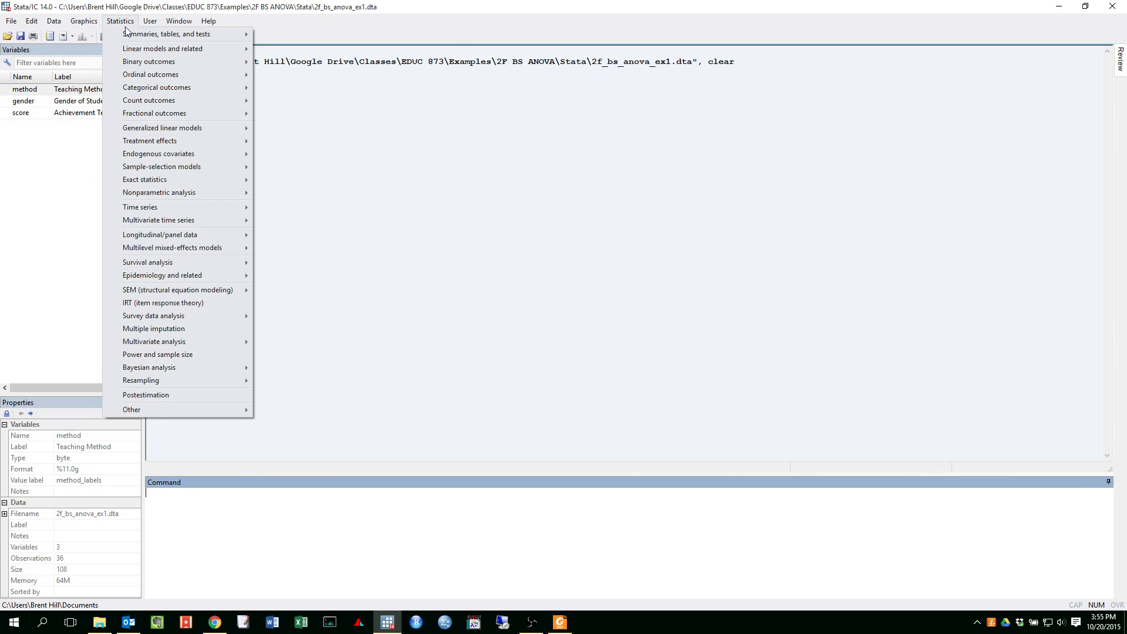
{"action": "mouse_move", "coordinate": [151, 38]}
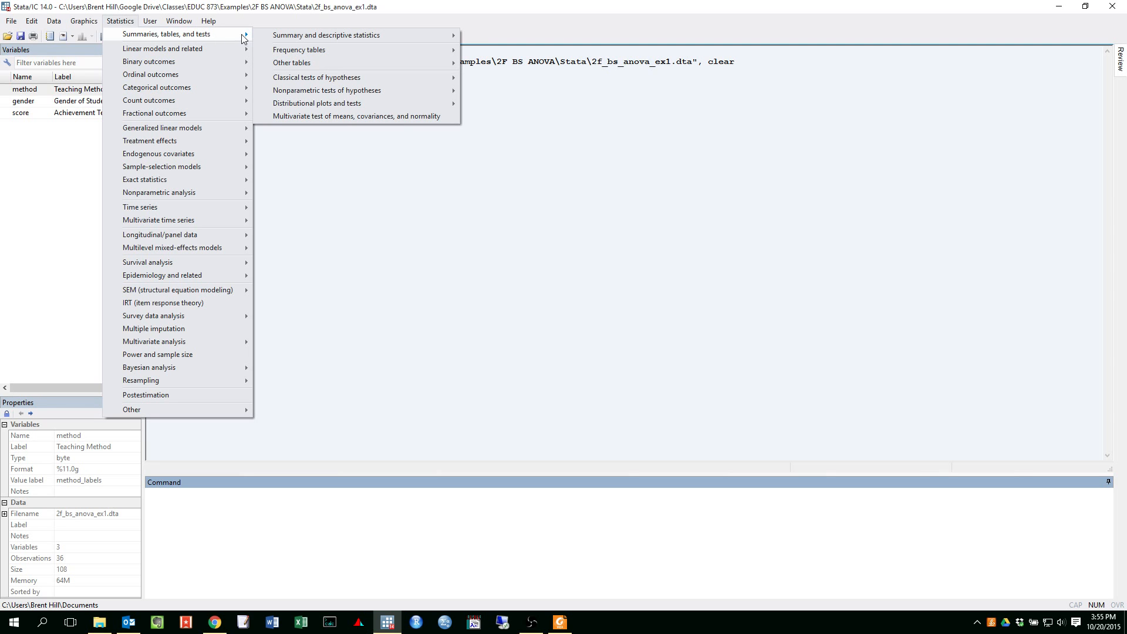
{"action": "mouse_move", "coordinate": [290, 40]}
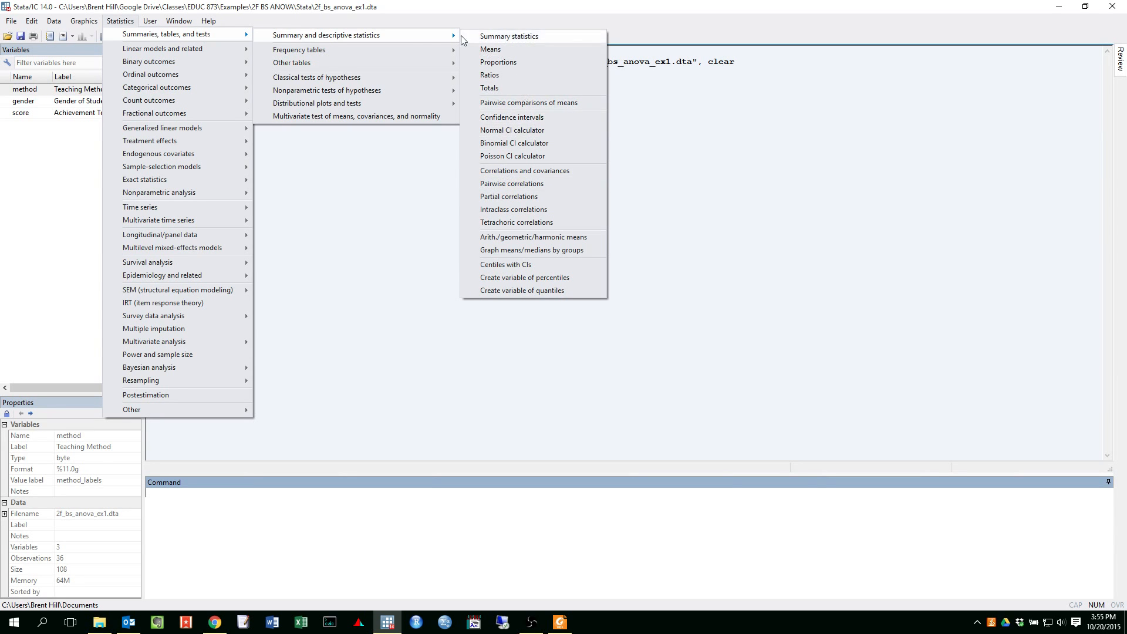
{"action": "mouse_move", "coordinate": [305, 69]}
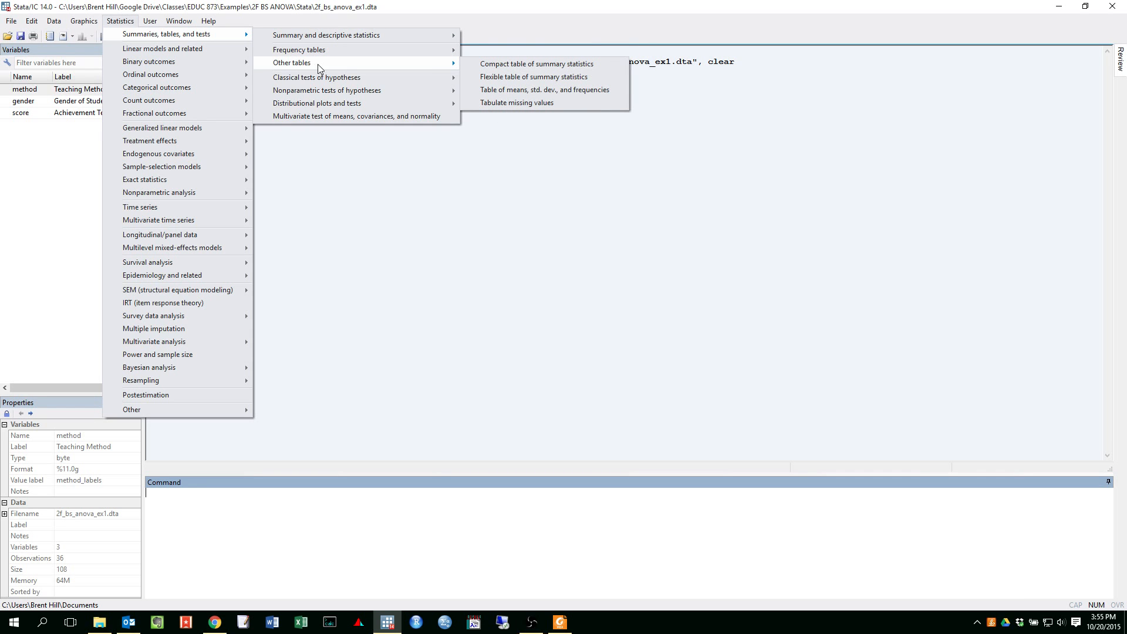
{"action": "left_click", "coordinate": [516, 79]}
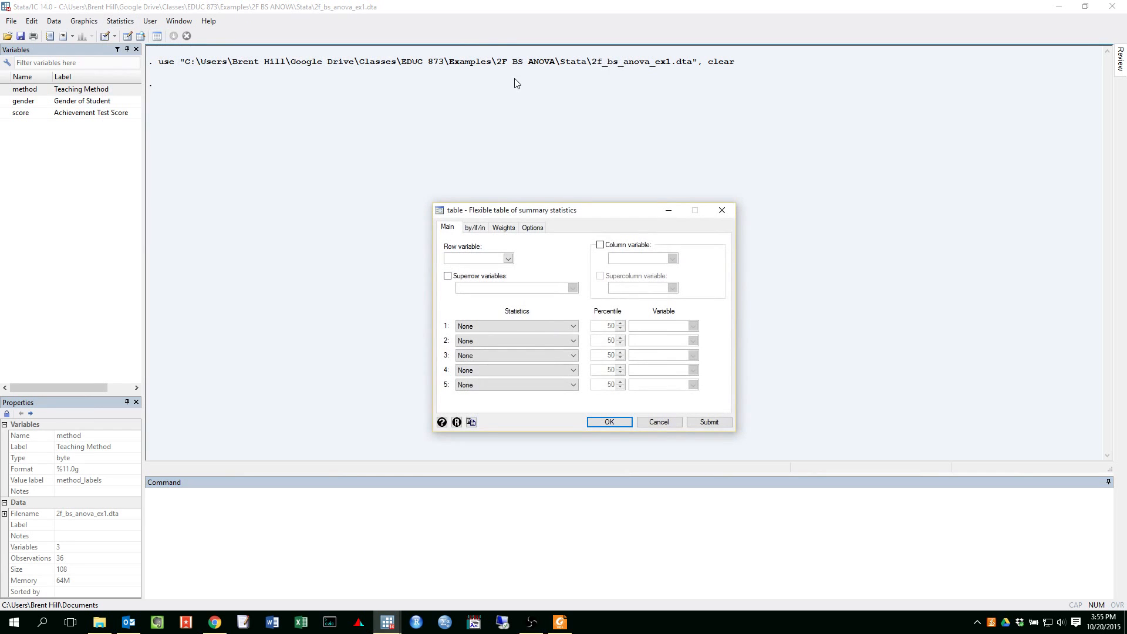
{"action": "left_click_drag", "start_coordinate": [547, 216], "coordinate": [529, 99]}
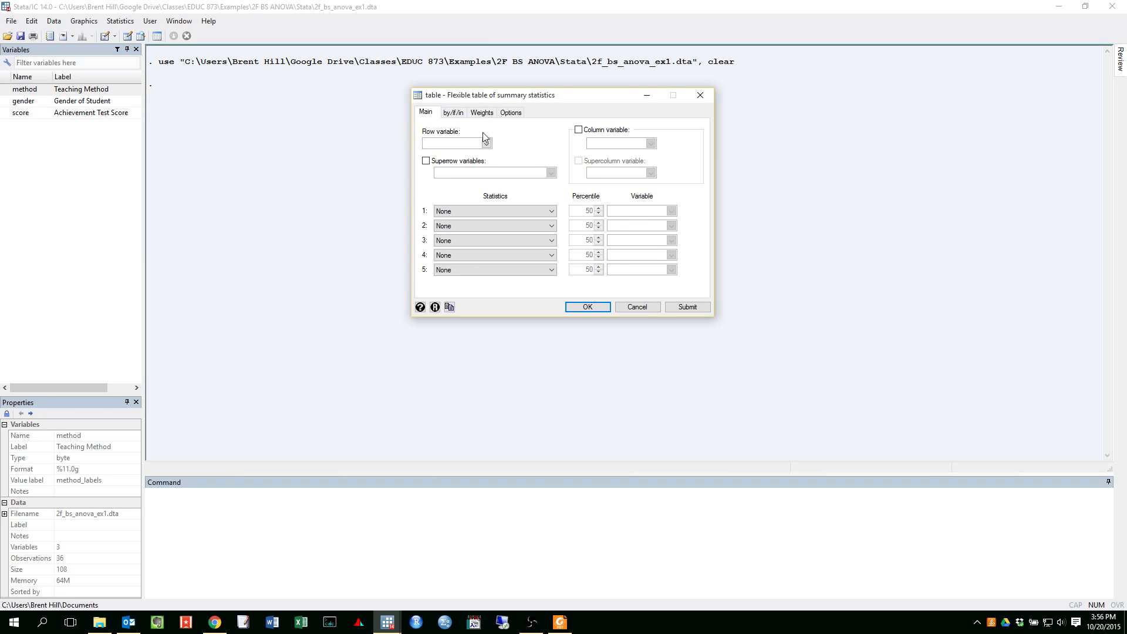
{"action": "left_click_drag", "start_coordinate": [509, 99], "coordinate": [540, 88]}
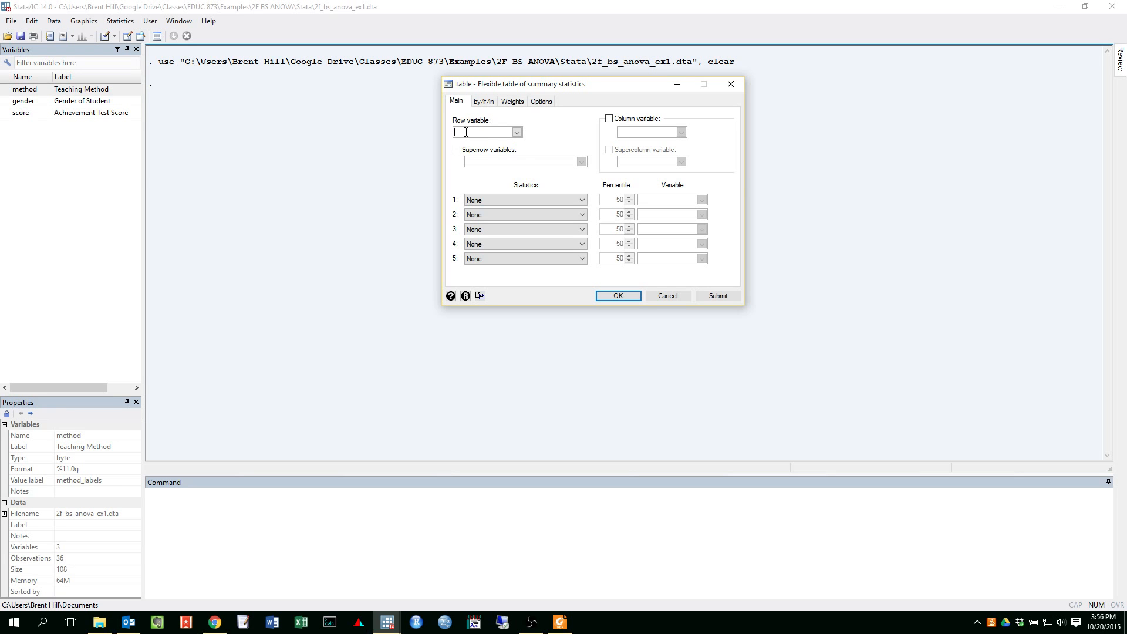
- Set method as the table's row variable and gender as its column variable
{"action": "left_click", "coordinate": [517, 131]}
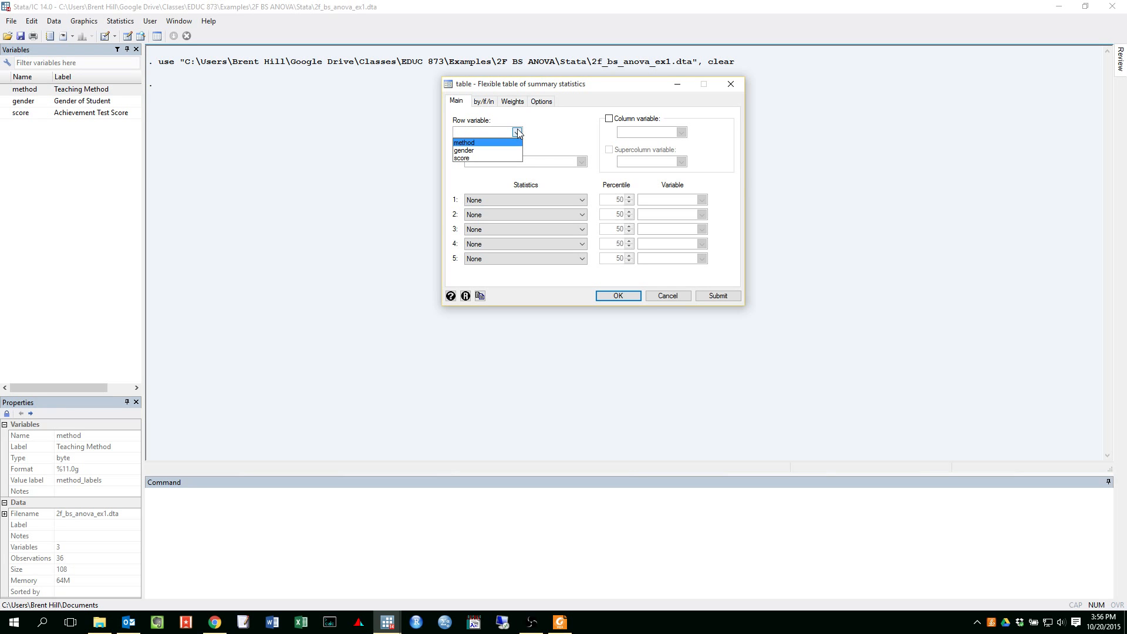
{"action": "left_click", "coordinate": [475, 144]}
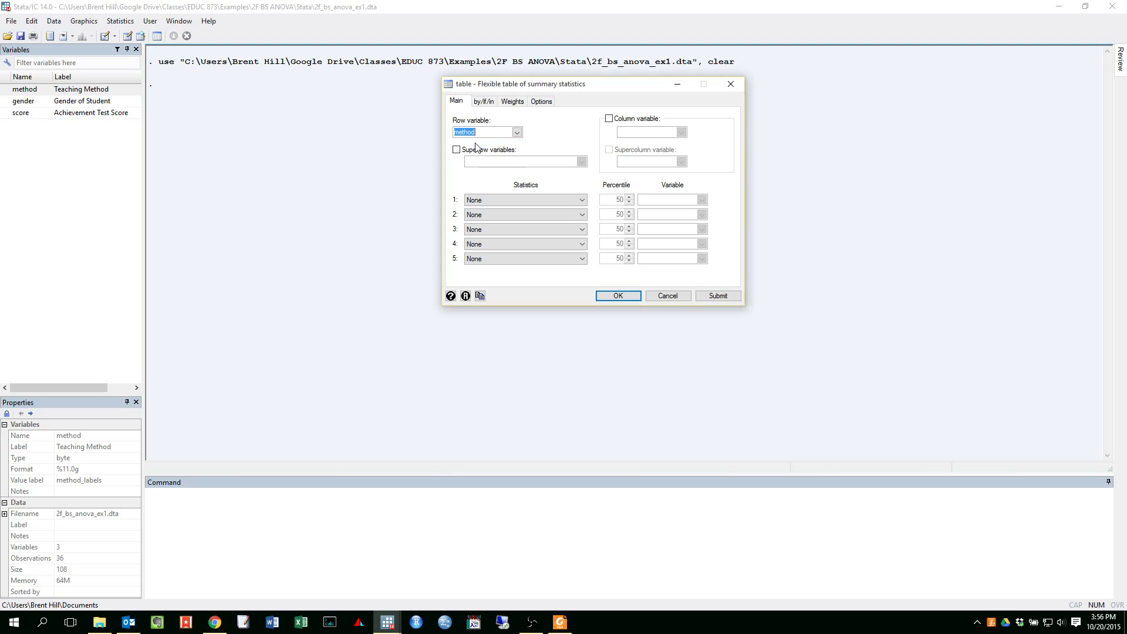
{"action": "left_click", "coordinate": [610, 119]}
{"action": "left_click", "coordinate": [681, 133]}
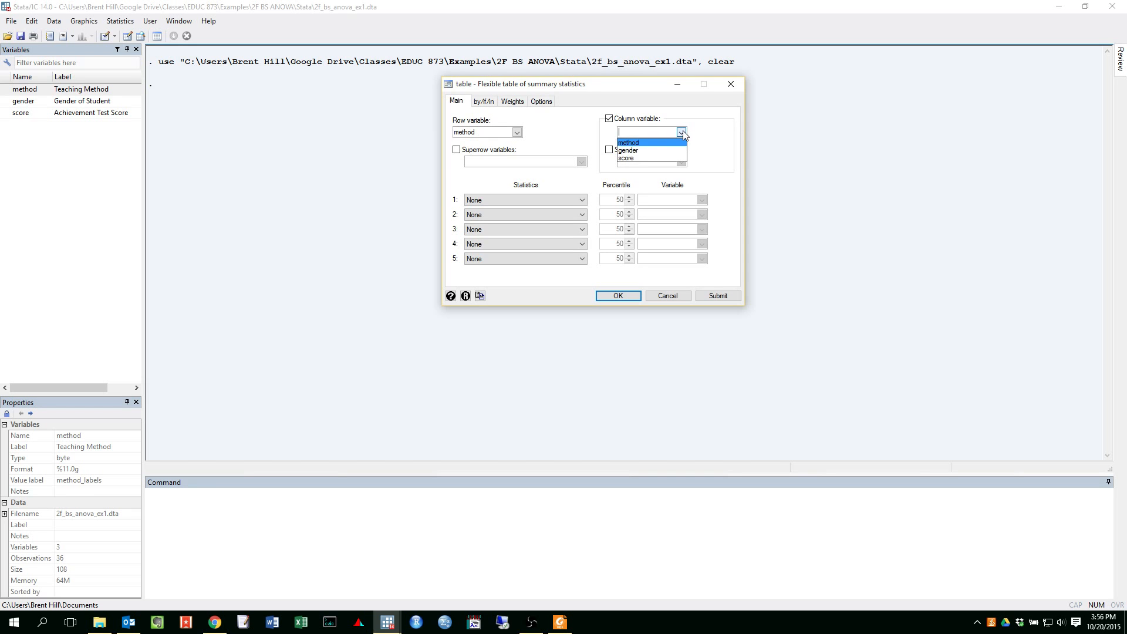
{"action": "left_click", "coordinate": [643, 152]}
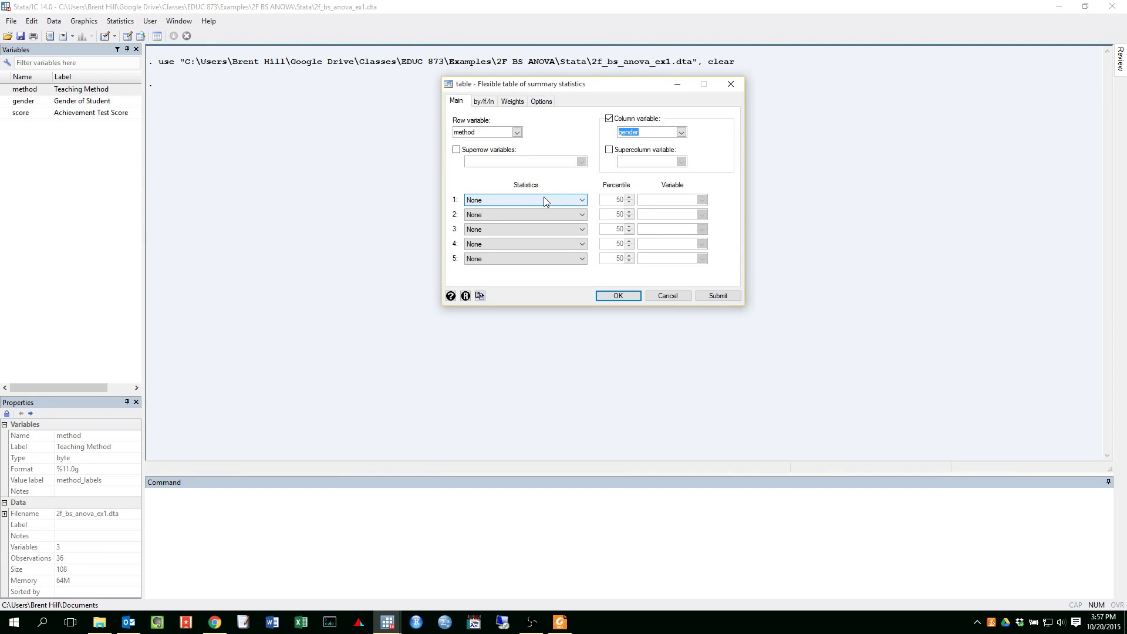
{"action": "left_click", "coordinate": [474, 132]}
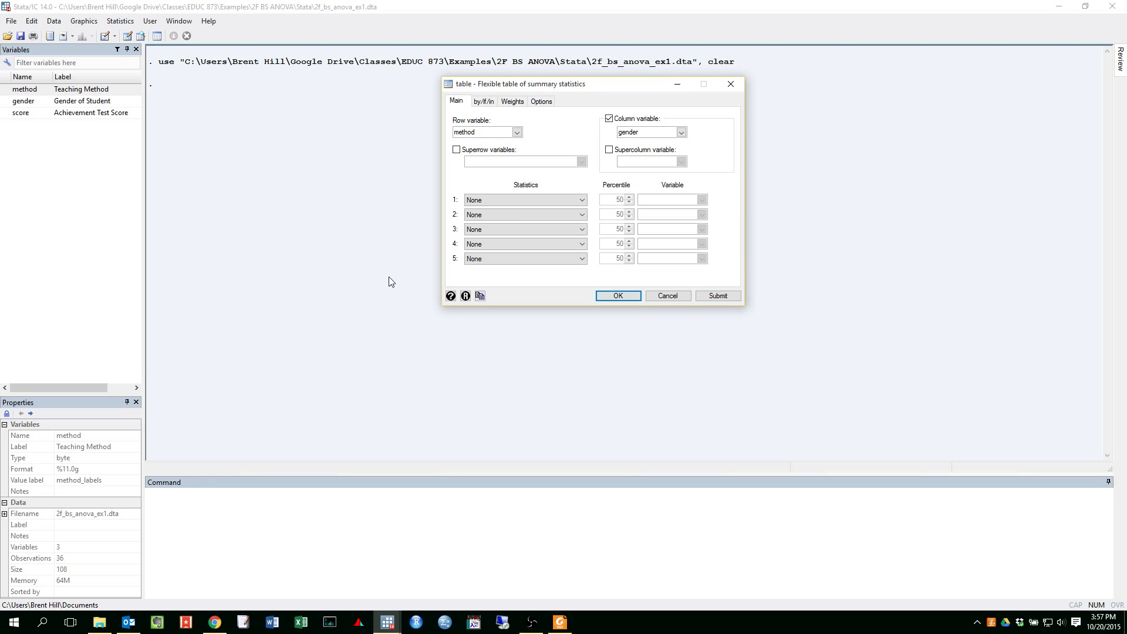
- Set the table's first statistic to Count nonmissing of the score variable
{"action": "left_click", "coordinate": [580, 202]}
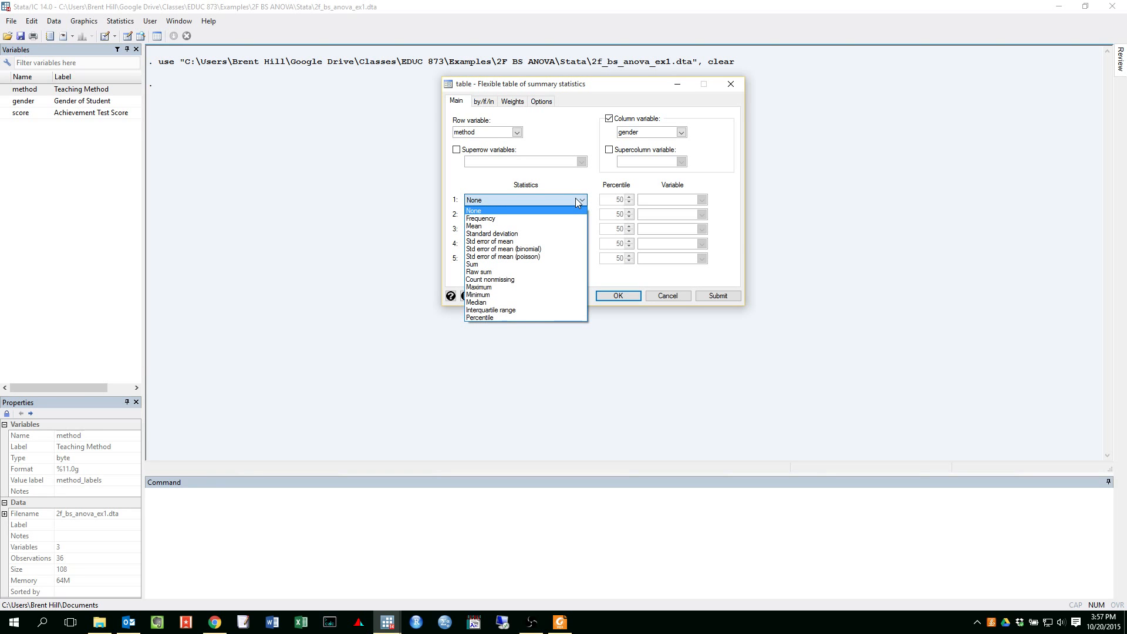
{"action": "left_click", "coordinate": [506, 281]}
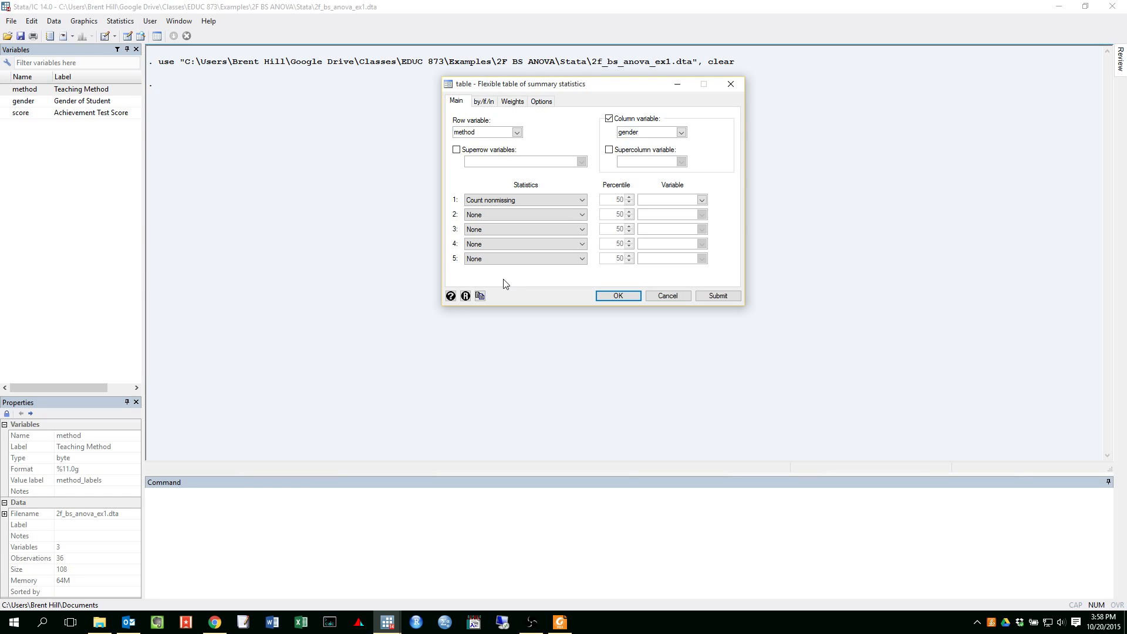
{"action": "left_click", "coordinate": [572, 201]}
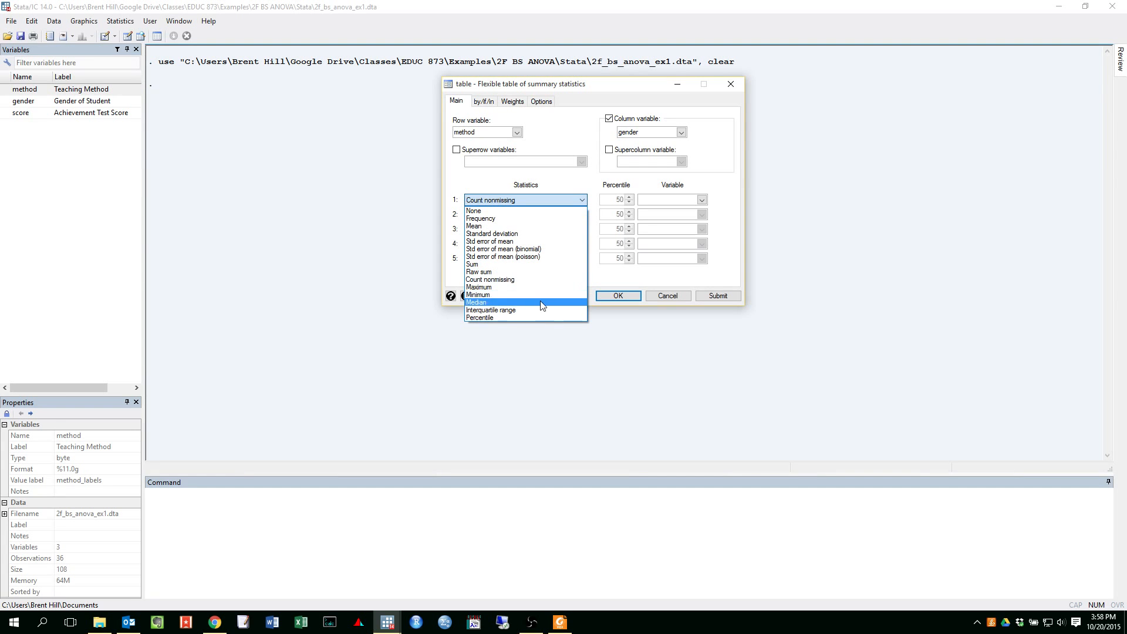
{"action": "left_click", "coordinate": [594, 274]}
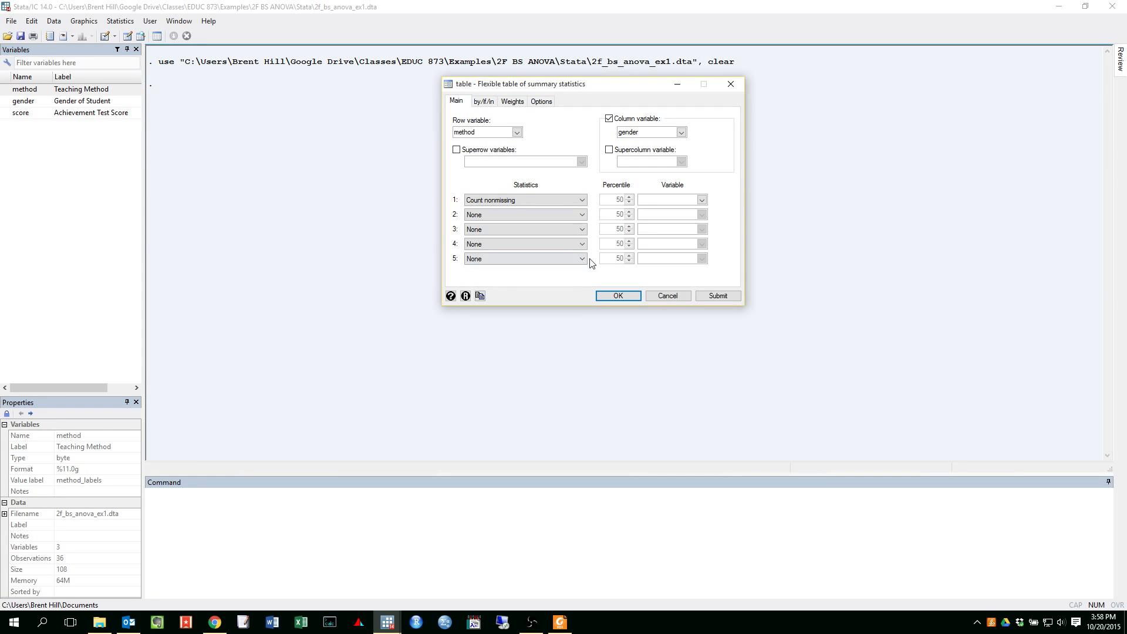
{"action": "left_click", "coordinate": [702, 200]}
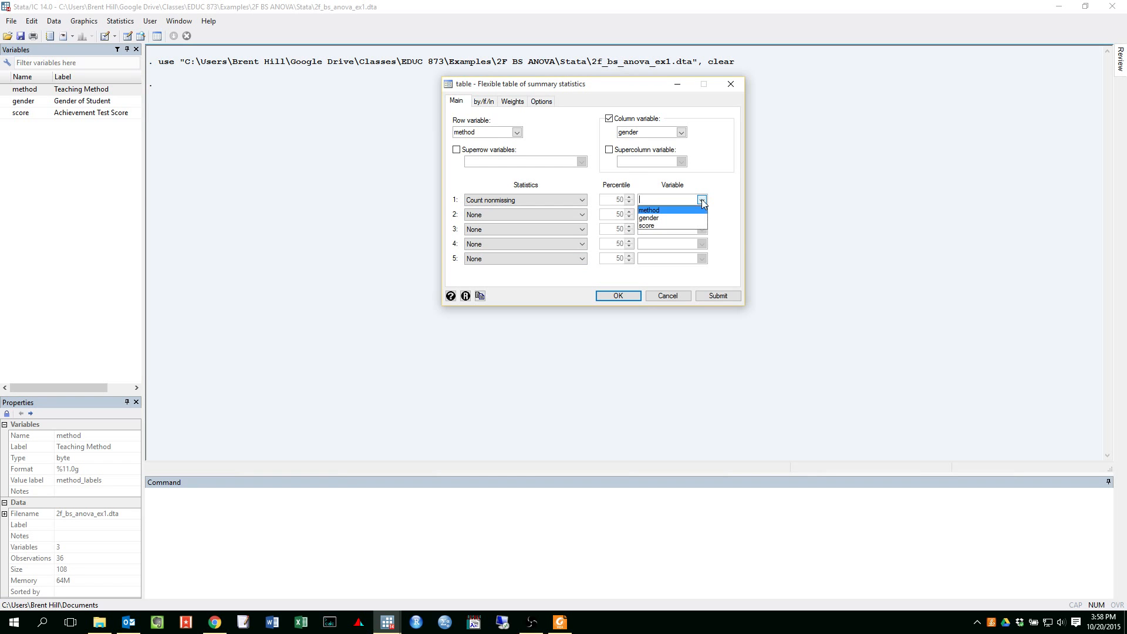
{"action": "left_click", "coordinate": [648, 226]}
- Set the second statistic to Mean and the third to Standard deviation, both for the score variable
{"action": "left_click", "coordinate": [582, 214]}
{"action": "left_click", "coordinate": [535, 240]}
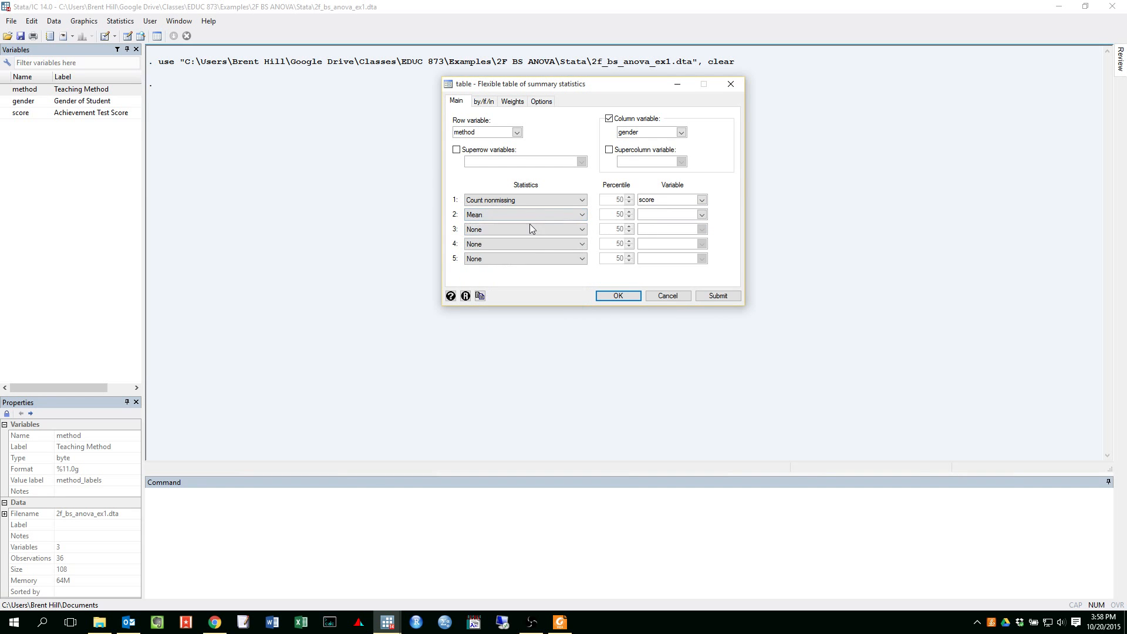
{"action": "left_click", "coordinate": [702, 214]}
{"action": "left_click", "coordinate": [647, 240]}
{"action": "left_click", "coordinate": [581, 229]}
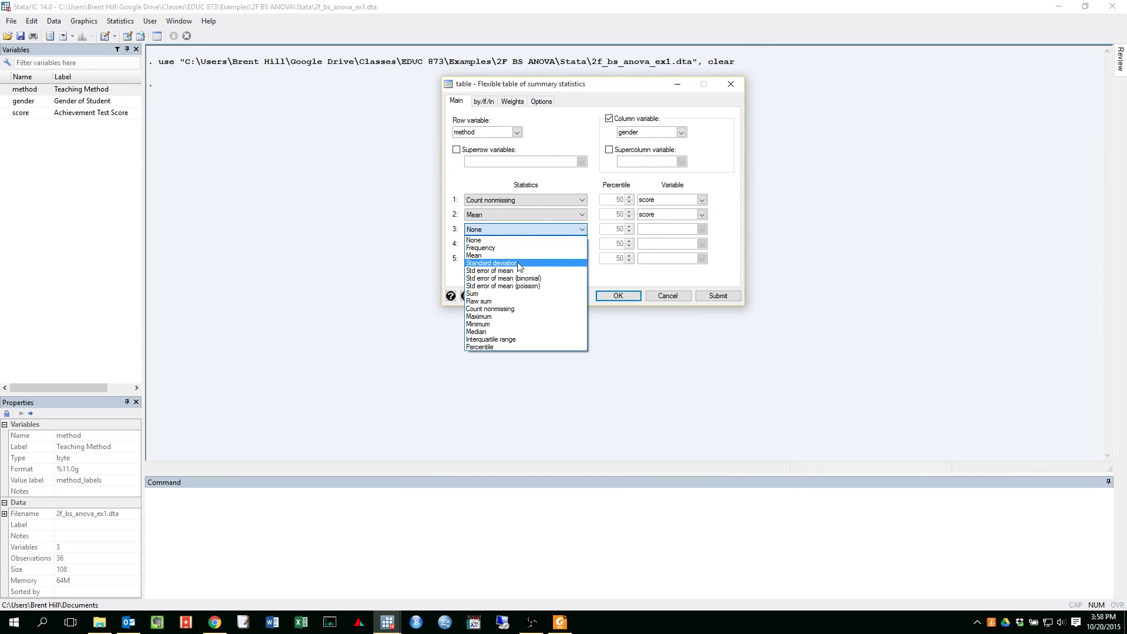
{"action": "left_click", "coordinate": [519, 266]}
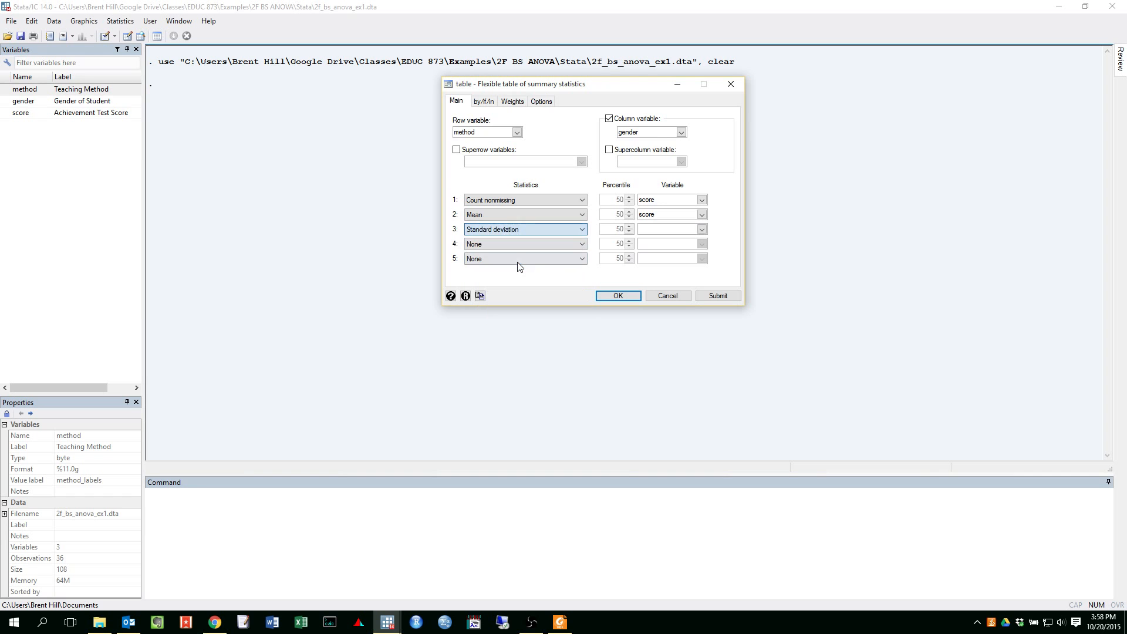
{"action": "left_click", "coordinate": [702, 229]}
{"action": "left_click", "coordinate": [649, 254]}
- Generate the summary table with the dialog kept open, and bring the Stata results and the table dialog back into view together
{"action": "left_click_drag", "start_coordinate": [636, 84], "coordinate": [914, 93]}
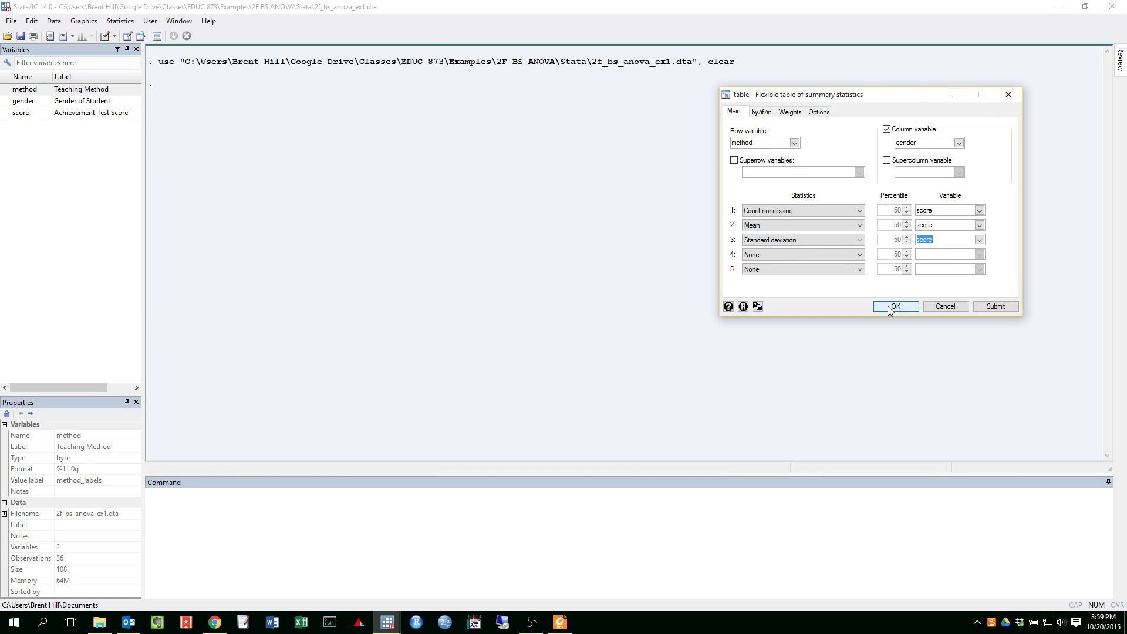
{"action": "left_click", "coordinate": [997, 306]}
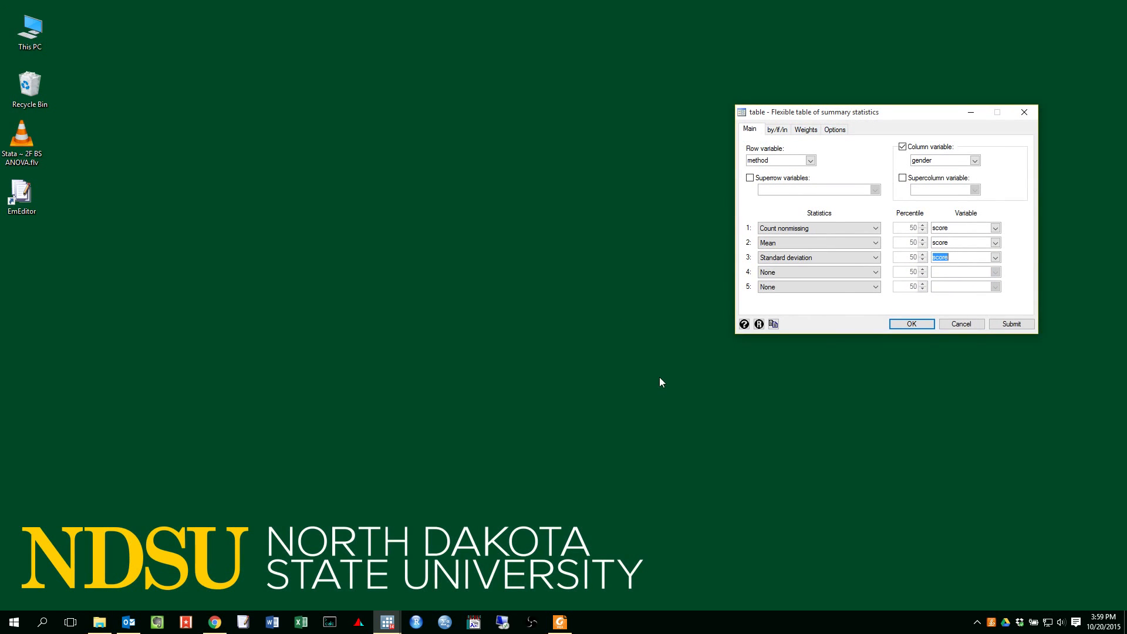
{"action": "left_click", "coordinate": [386, 624]}
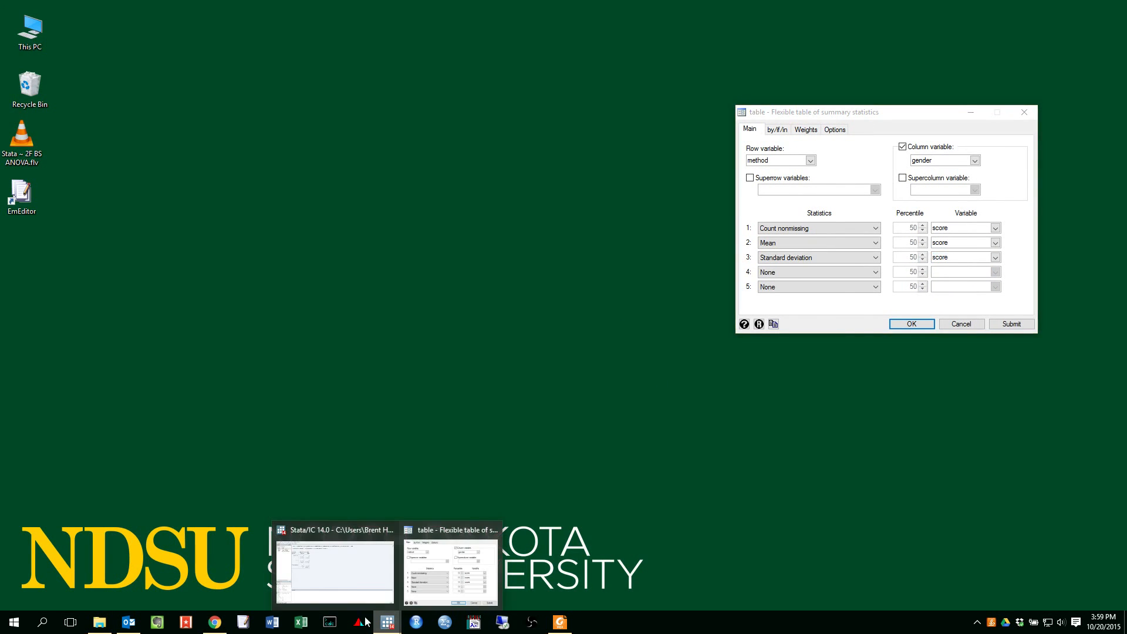
{"action": "left_click", "coordinate": [351, 584]}
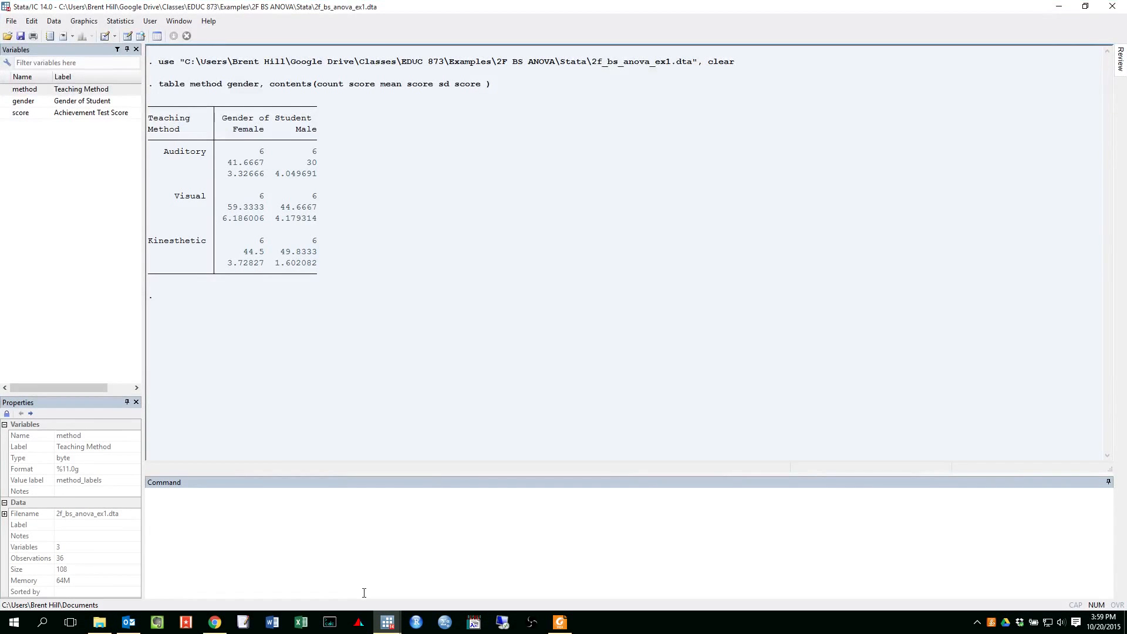
{"action": "left_click", "coordinate": [388, 625]}
{"action": "left_click", "coordinate": [431, 583]}
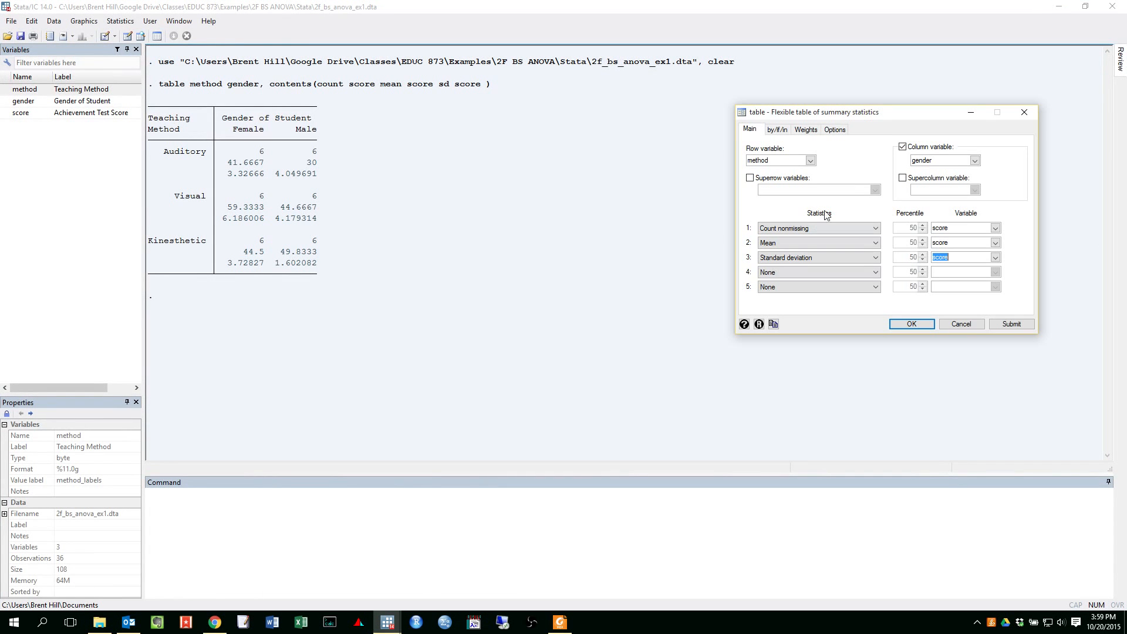
- Add row totals and column totals to the summary table, generate it again and close the dialog
{"action": "left_click_drag", "start_coordinate": [885, 132], "coordinate": [893, 80]}
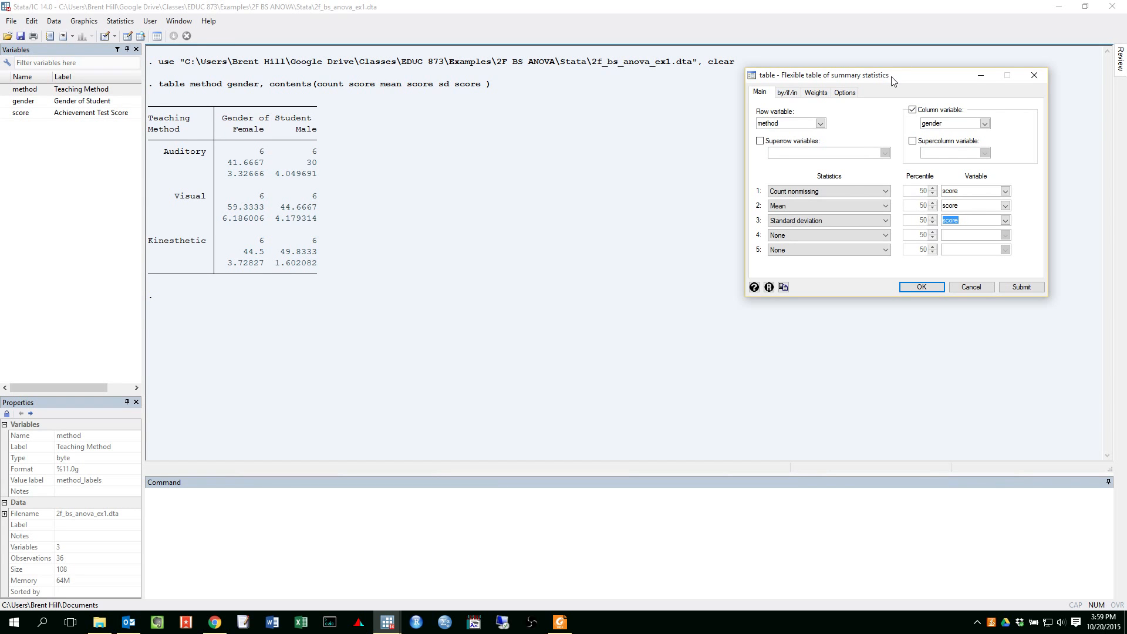
{"action": "left_click", "coordinate": [955, 205]}
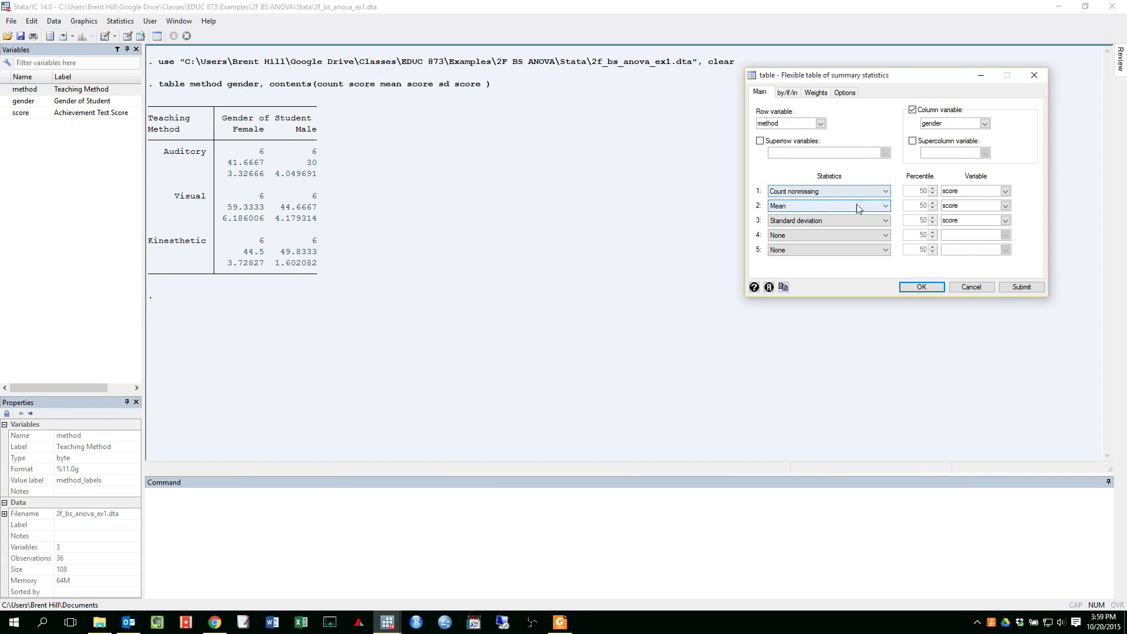
{"action": "left_click_drag", "start_coordinate": [864, 84], "coordinate": [749, 129]}
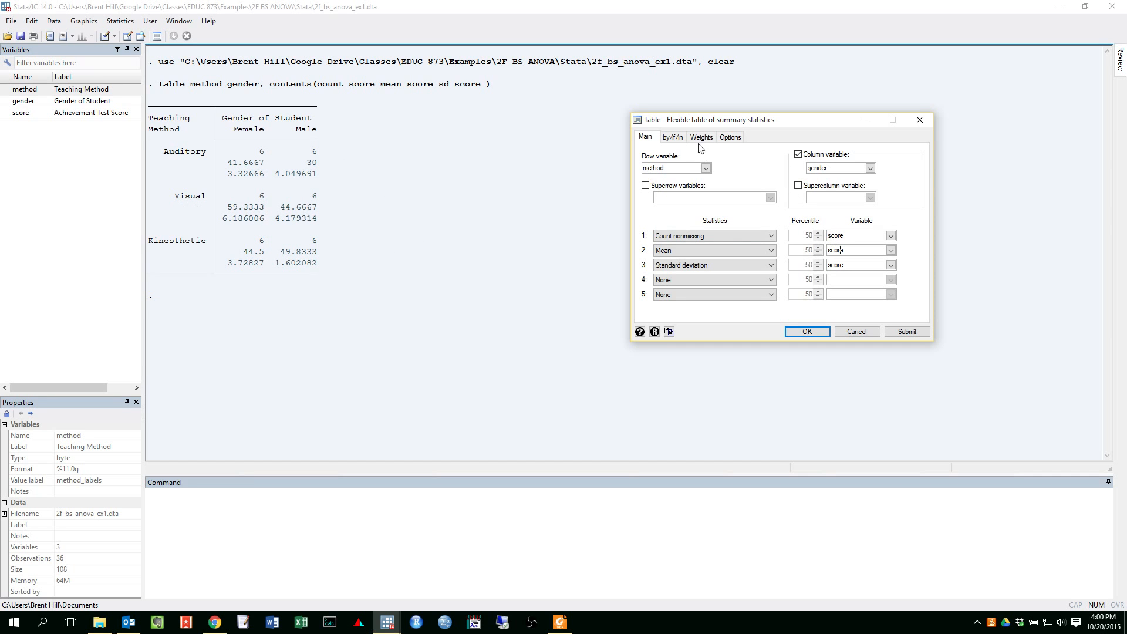
{"action": "left_click_drag", "start_coordinate": [695, 124], "coordinate": [636, 125]}
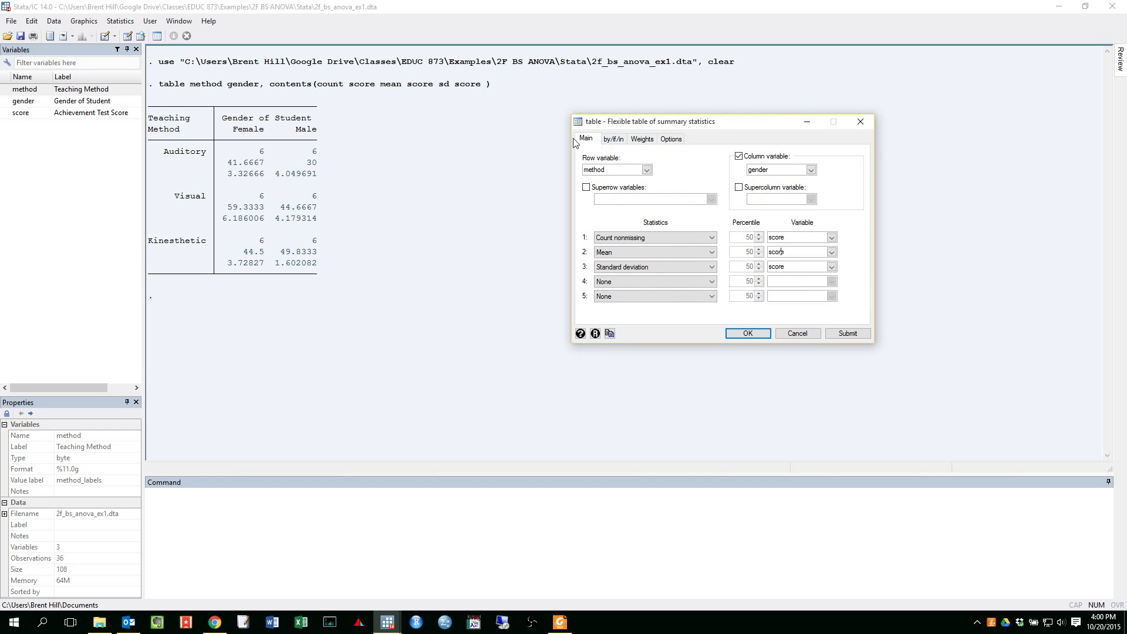
{"action": "left_click", "coordinate": [671, 141]}
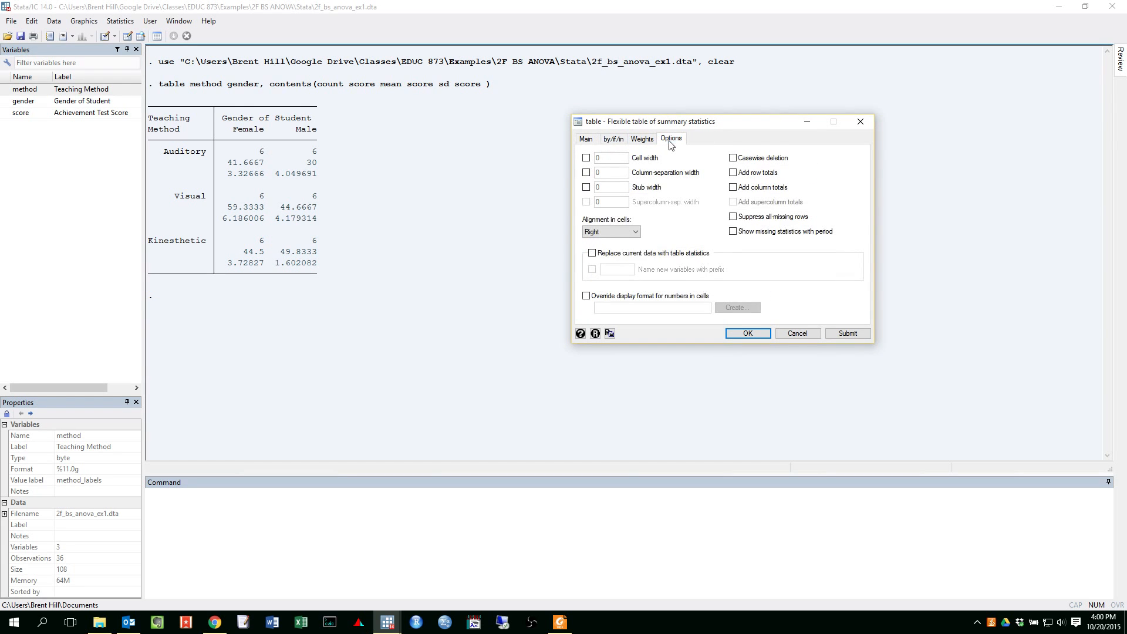
{"action": "left_click", "coordinate": [733, 188]}
{"action": "left_click", "coordinate": [849, 334]}
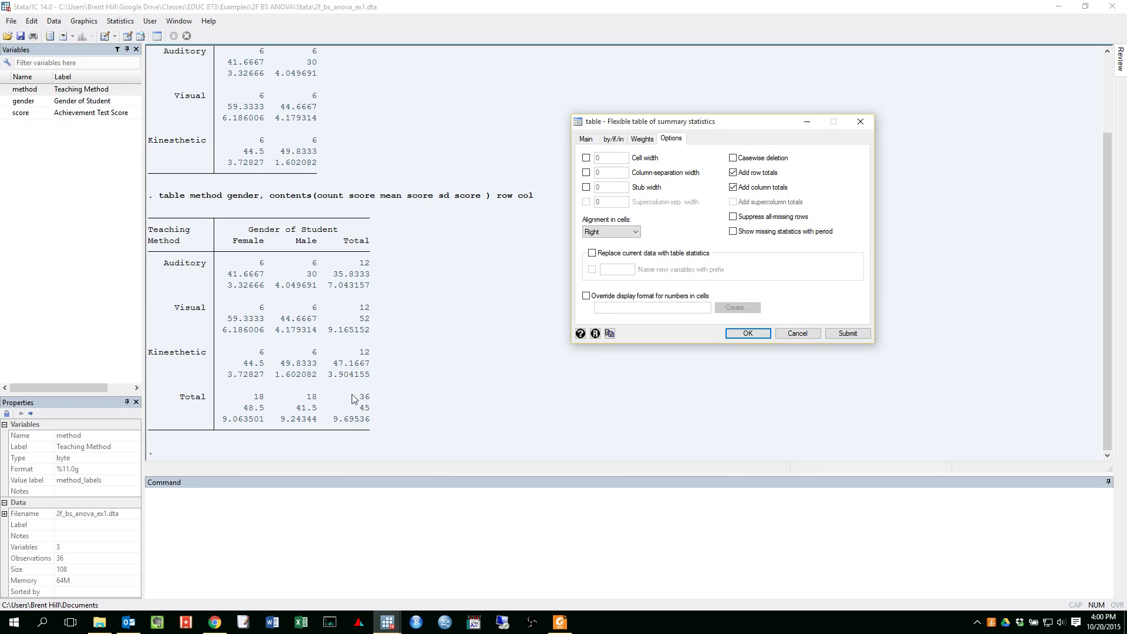
{"action": "left_click", "coordinate": [757, 333]}
- Examine the count, mean and standard deviation for females in the Auditory group in the latest table
{"action": "scroll", "coordinate": [346, 265], "scroll_direction": "up", "scroll_amount": 3}
{"action": "scroll", "coordinate": [329, 249], "scroll_direction": "down", "scroll_amount": 3}
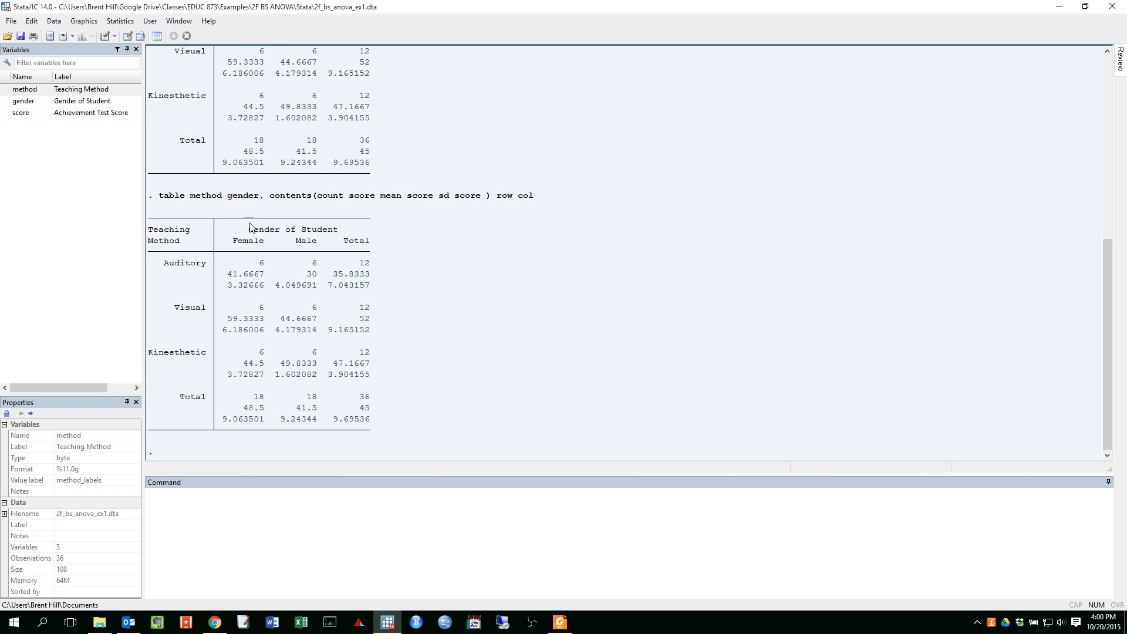
{"action": "left_click_drag", "start_coordinate": [169, 265], "coordinate": [274, 242]}
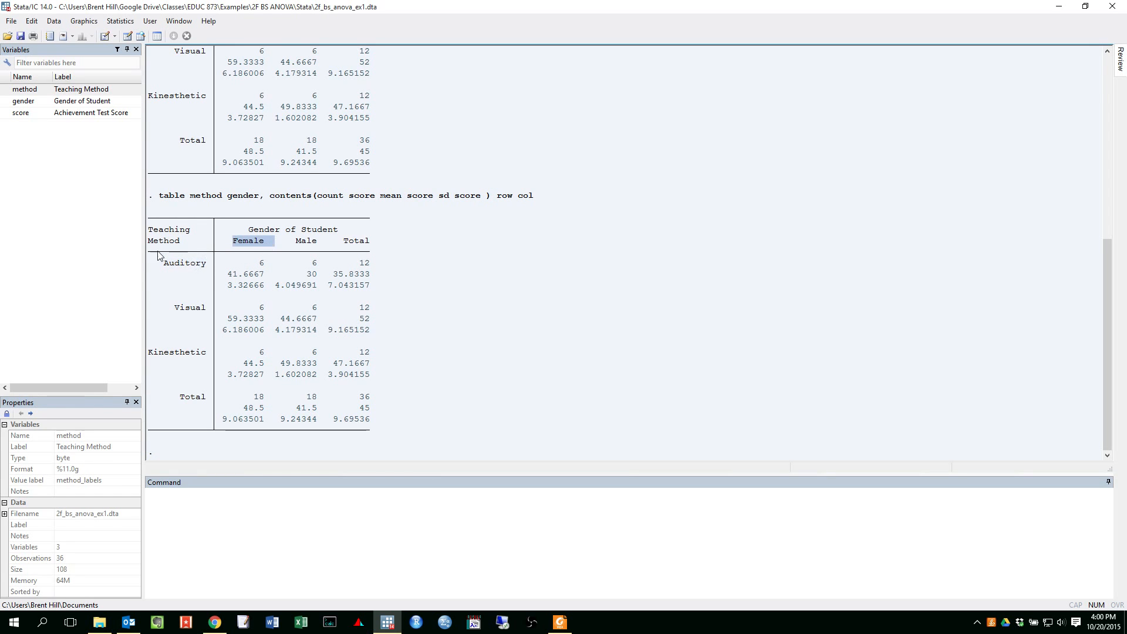
{"action": "left_click_drag", "start_coordinate": [263, 289], "coordinate": [232, 264]}
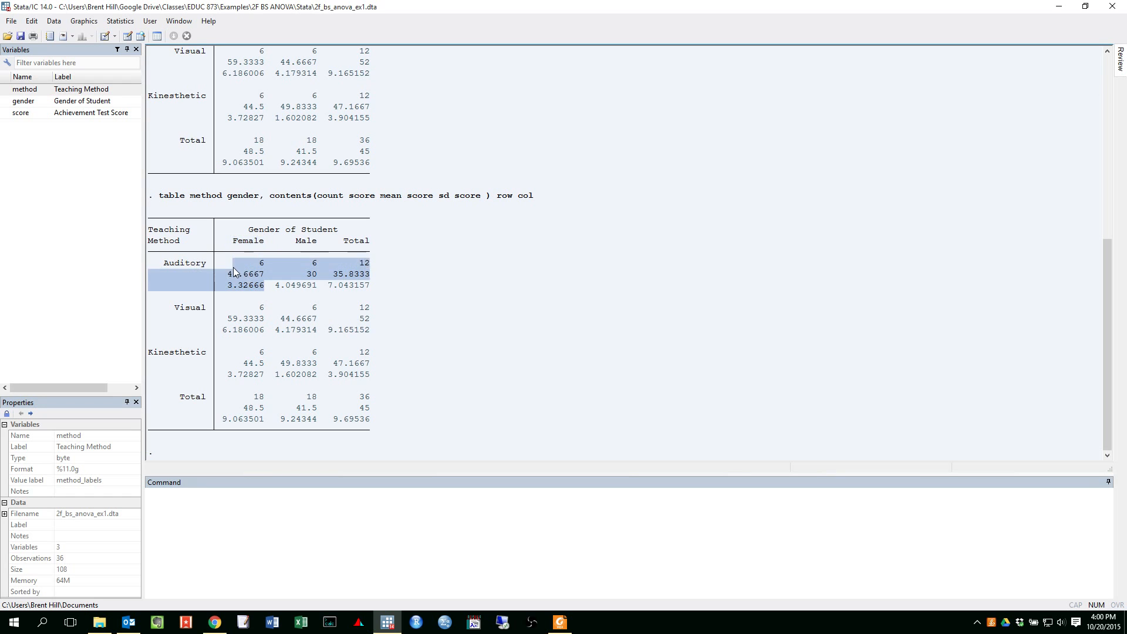
- Review the individual statistics in the Auditory female cell of the summary table, one value at a time, and clear the highlighting
{"action": "left_click", "coordinate": [265, 271]}
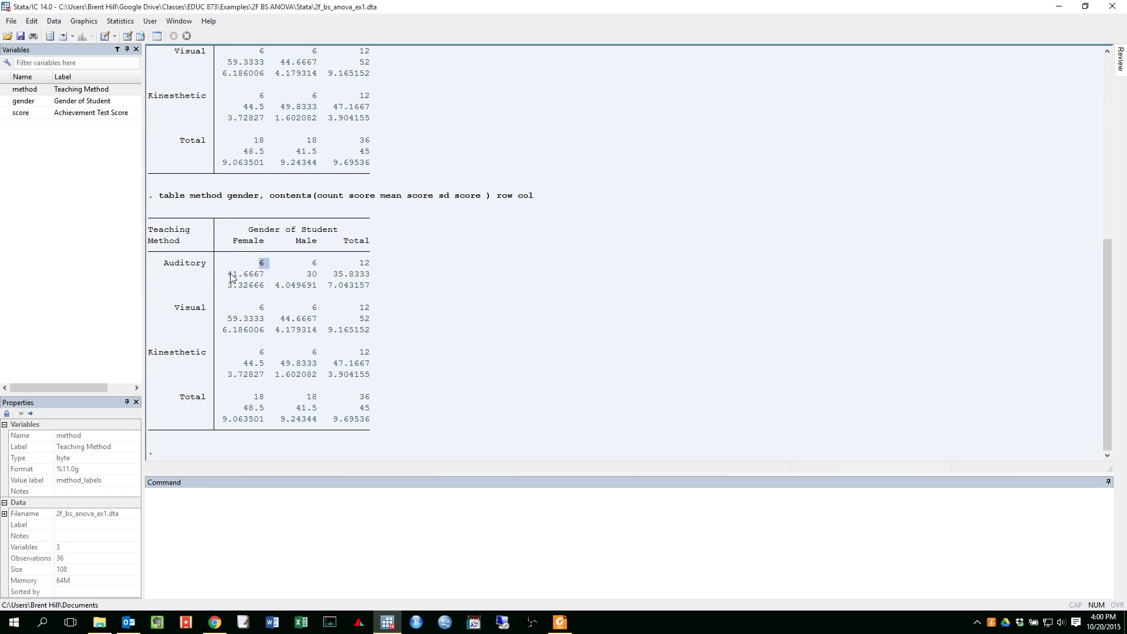
{"action": "left_click_drag", "start_coordinate": [231, 278], "coordinate": [260, 290]}
{"action": "left_click", "coordinate": [250, 285]}
{"action": "left_click", "coordinate": [267, 499]}
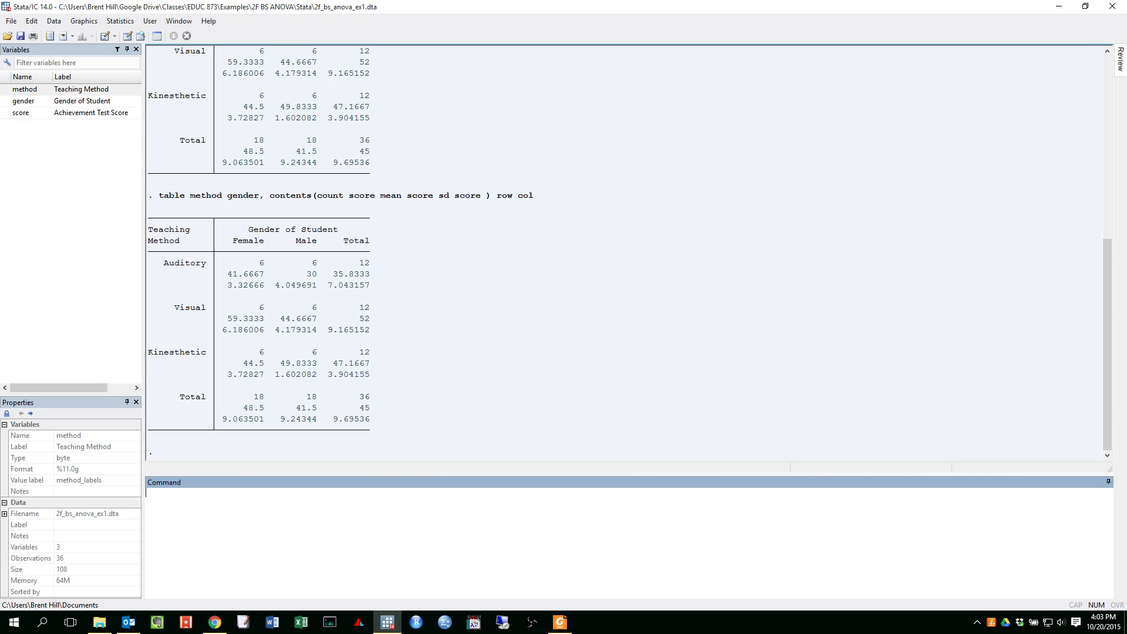
- Open the dataset in the Data Editor and review the method and gender columns beside the empty fourth column
{"action": "left_click", "coordinate": [126, 37]}
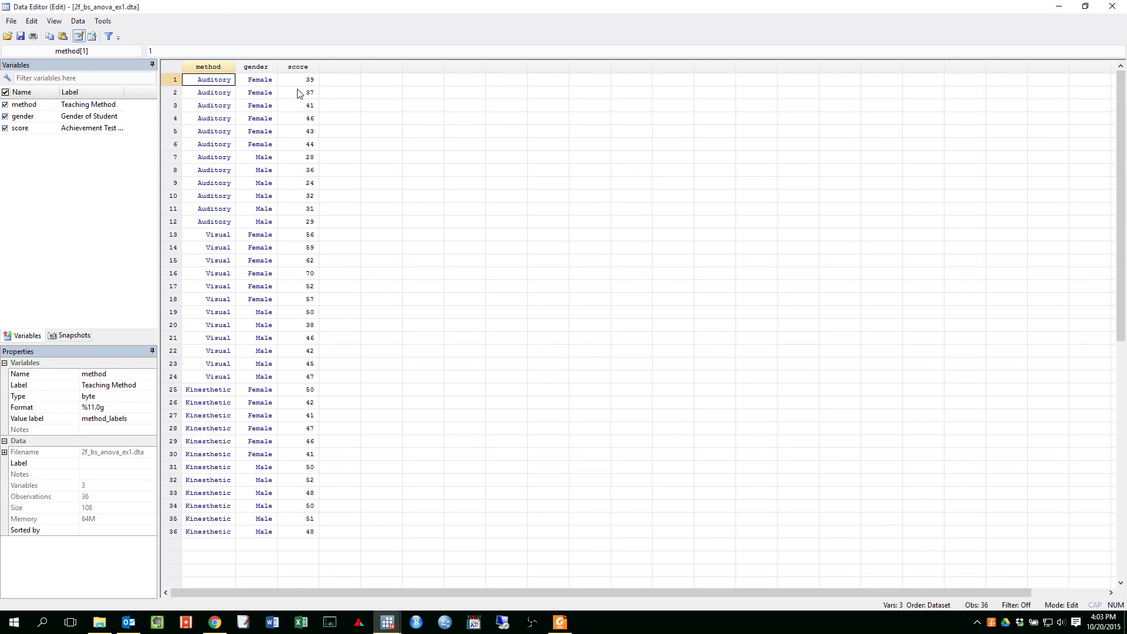
{"action": "left_click", "coordinate": [203, 66]}
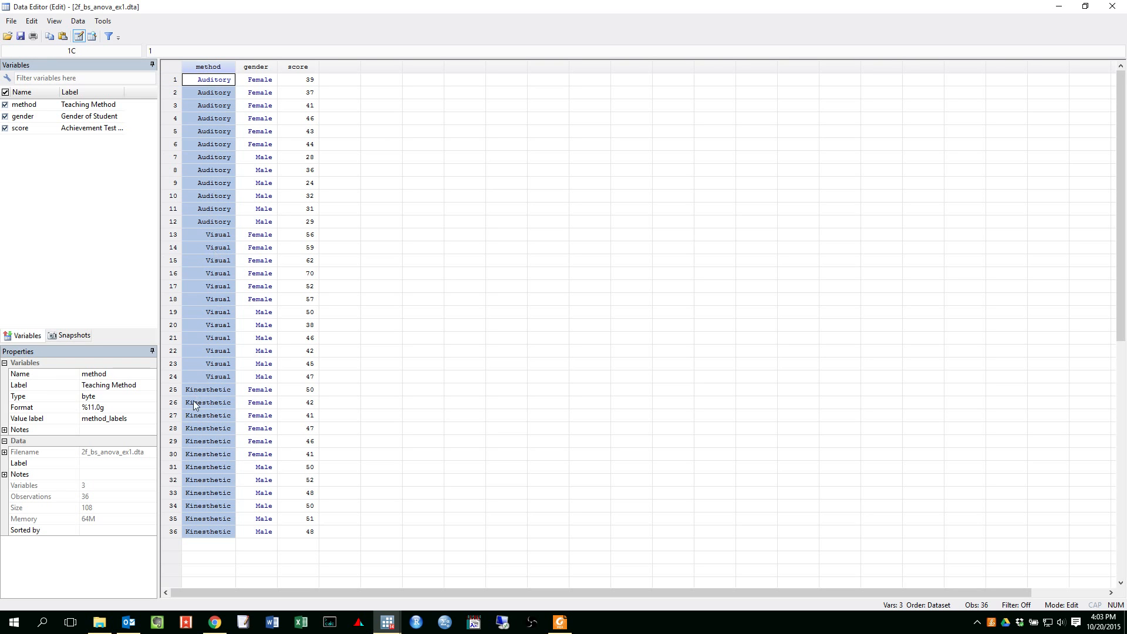
{"action": "left_click", "coordinate": [256, 66]}
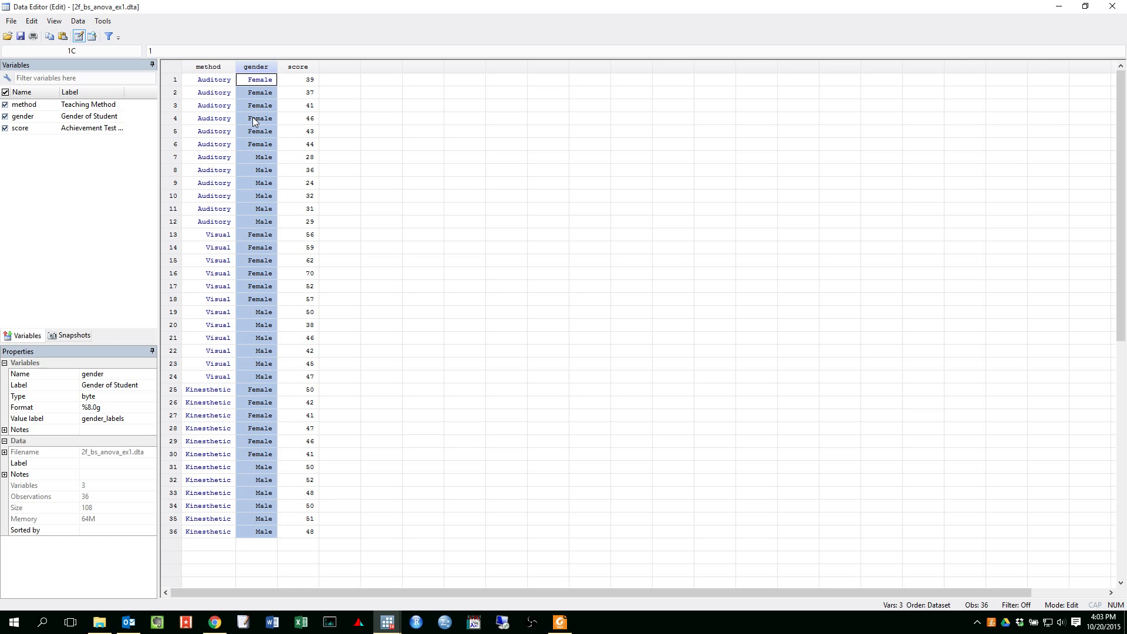
{"action": "left_click", "coordinate": [357, 144]}
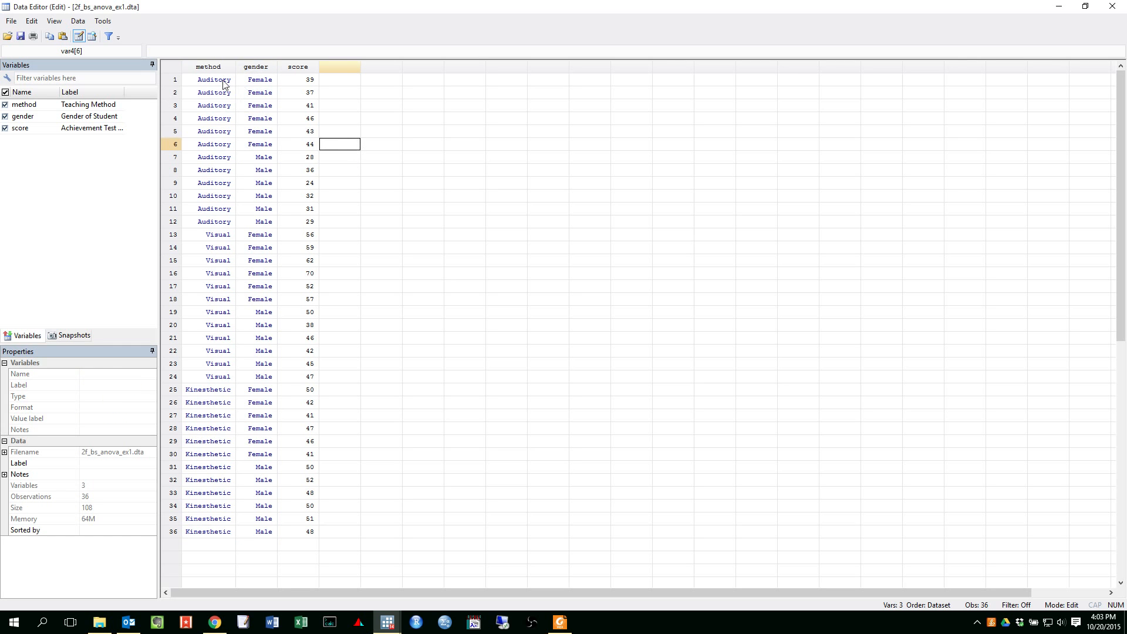
{"action": "left_click", "coordinate": [338, 80]}
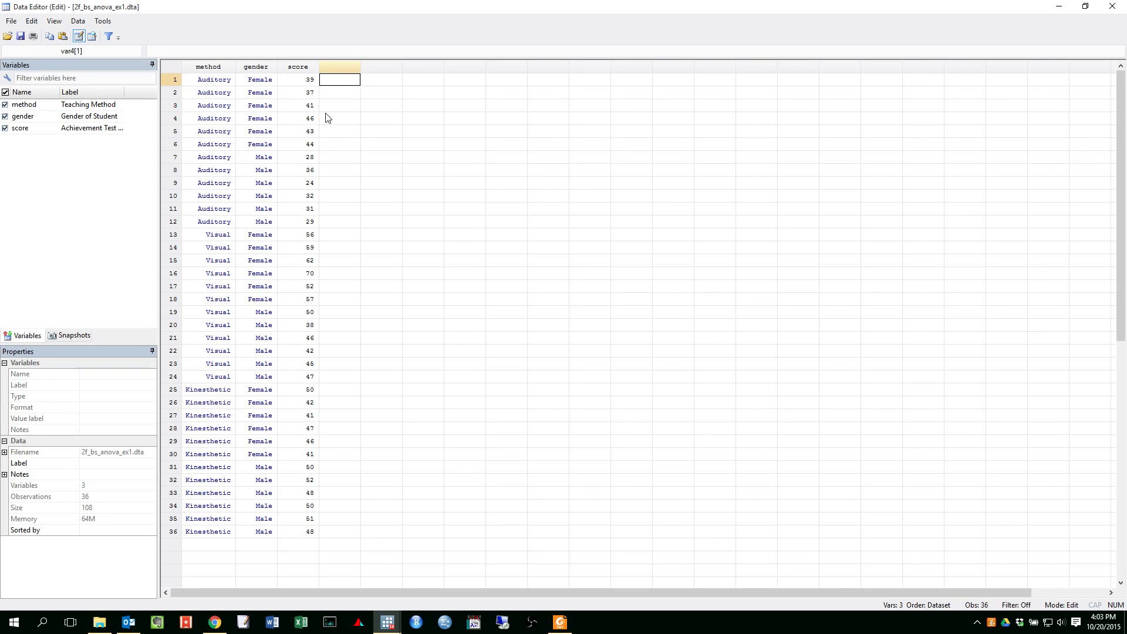
- Review the method and gender combinations for Auditory females, Auditory males and Visual females, and close the Data Editor
{"action": "left_click_drag", "start_coordinate": [211, 82], "coordinate": [245, 85]}
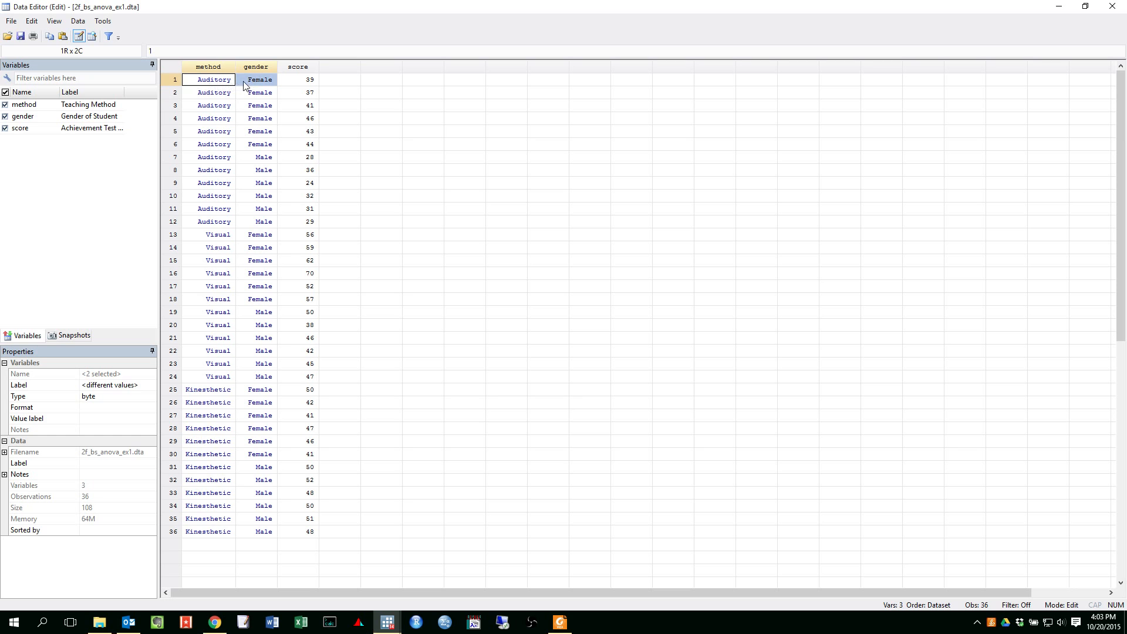
{"action": "left_click_drag", "start_coordinate": [202, 159], "coordinate": [250, 158]}
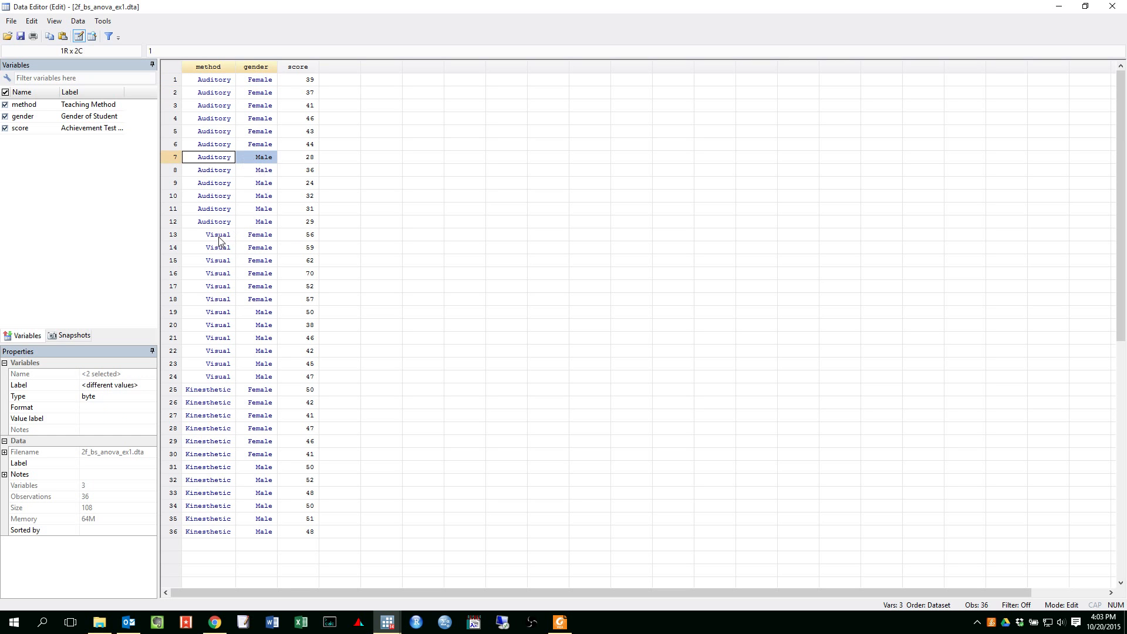
{"action": "left_click_drag", "start_coordinate": [221, 243], "coordinate": [238, 241]}
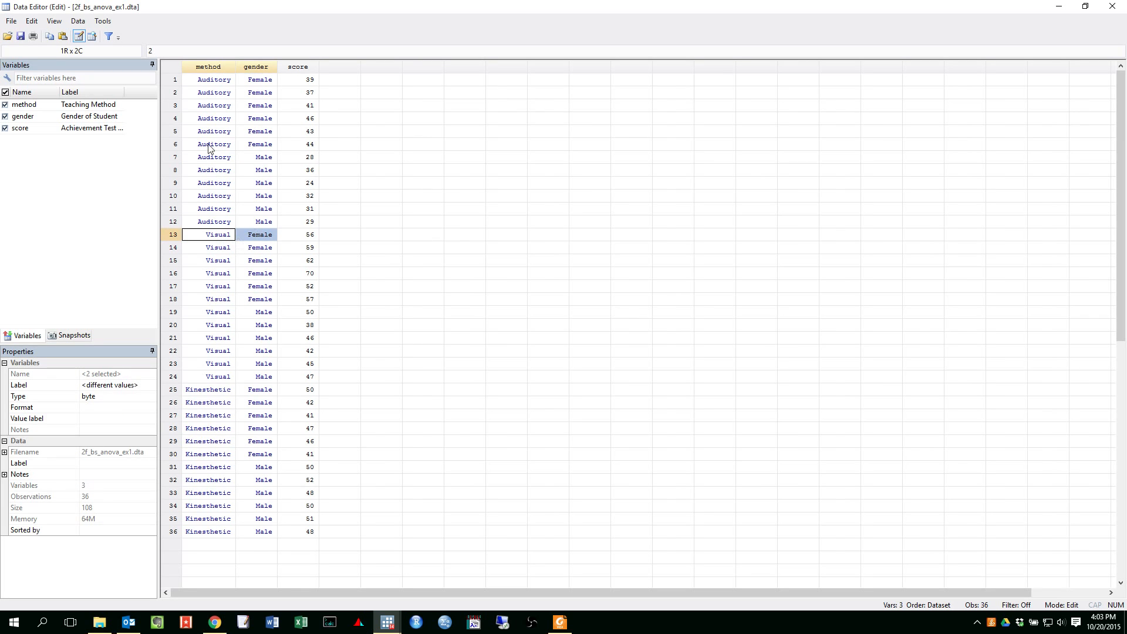
{"action": "left_click", "coordinate": [213, 79]}
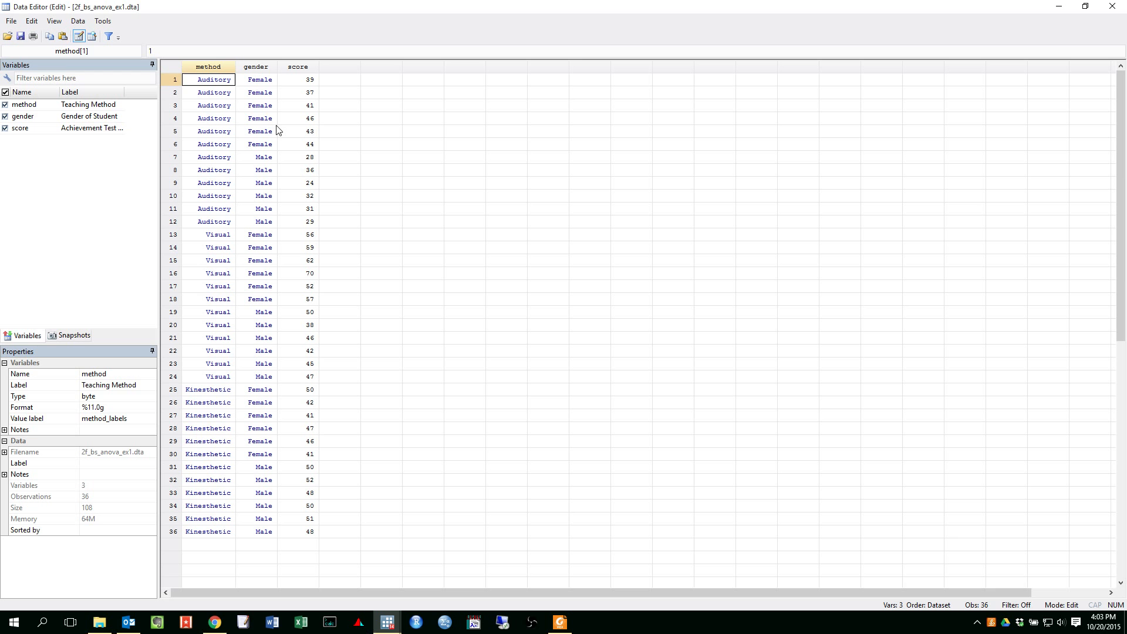
{"action": "left_click", "coordinate": [1113, 6]}
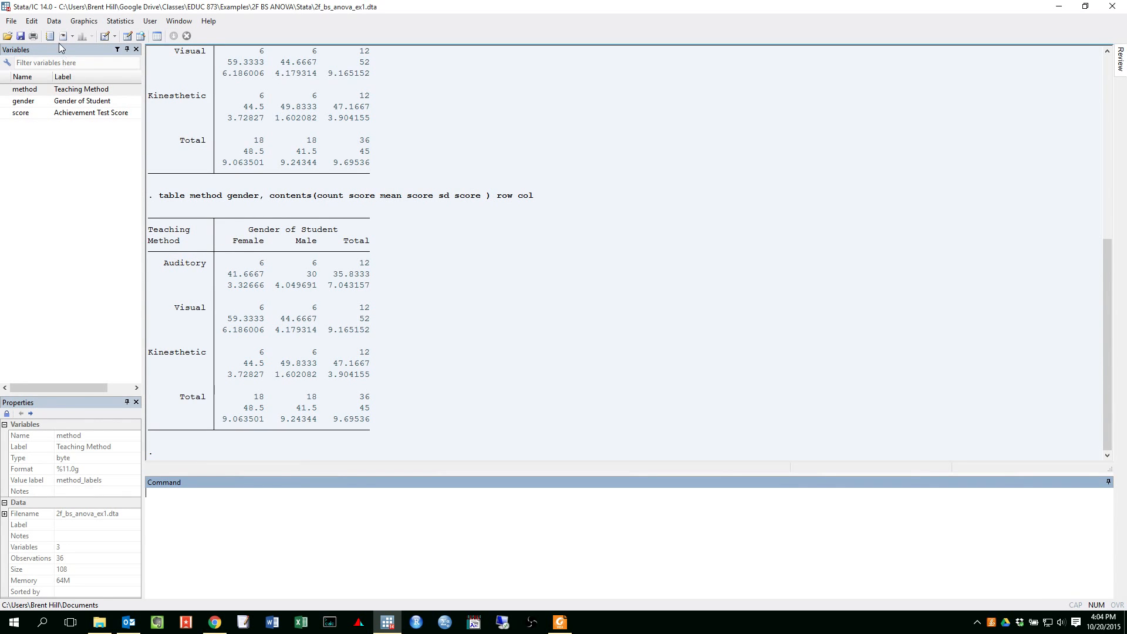
- Start an extended new variable (egen) named cell and choose the Group function for it
{"action": "left_click", "coordinate": [53, 23]}
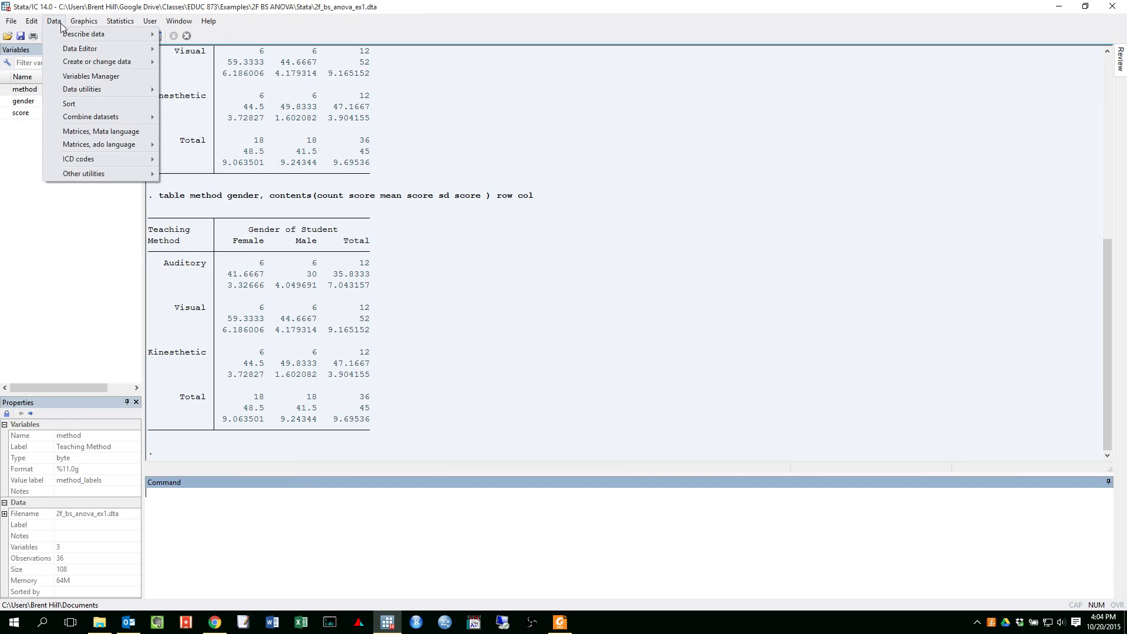
{"action": "mouse_move", "coordinate": [65, 62]}
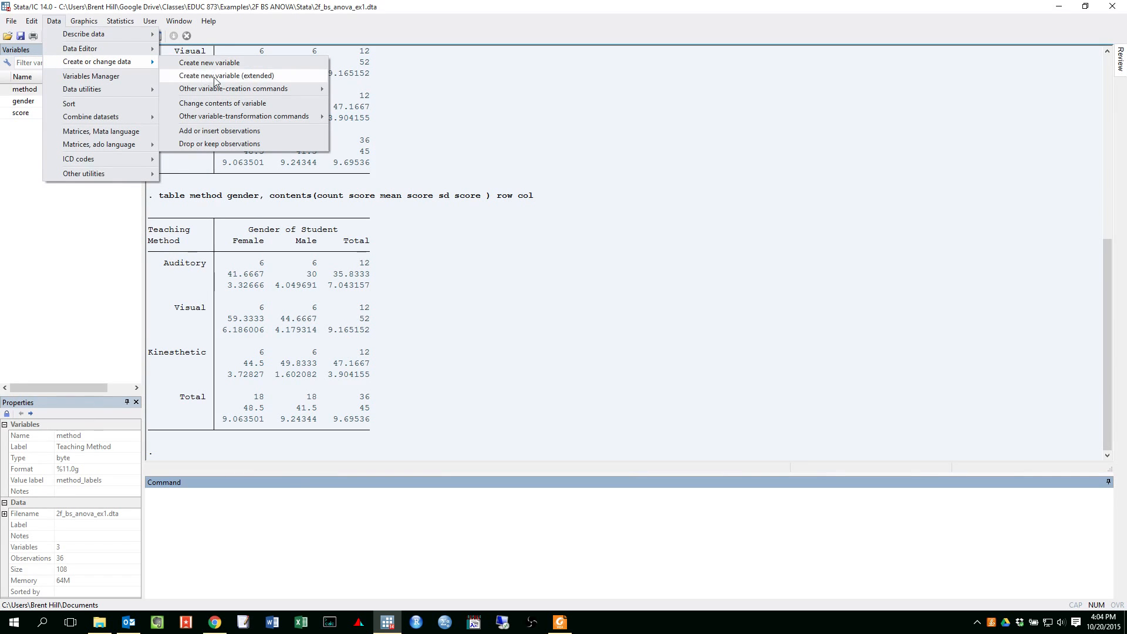
{"action": "left_click", "coordinate": [248, 78]}
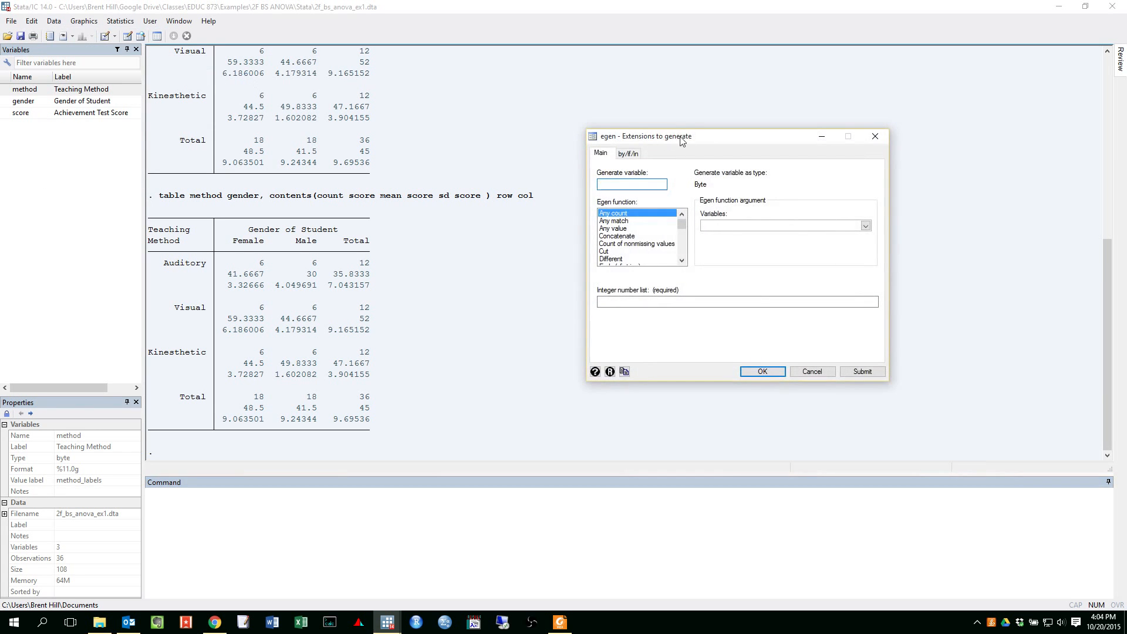
{"action": "left_click_drag", "start_coordinate": [684, 156], "coordinate": [519, 84]}
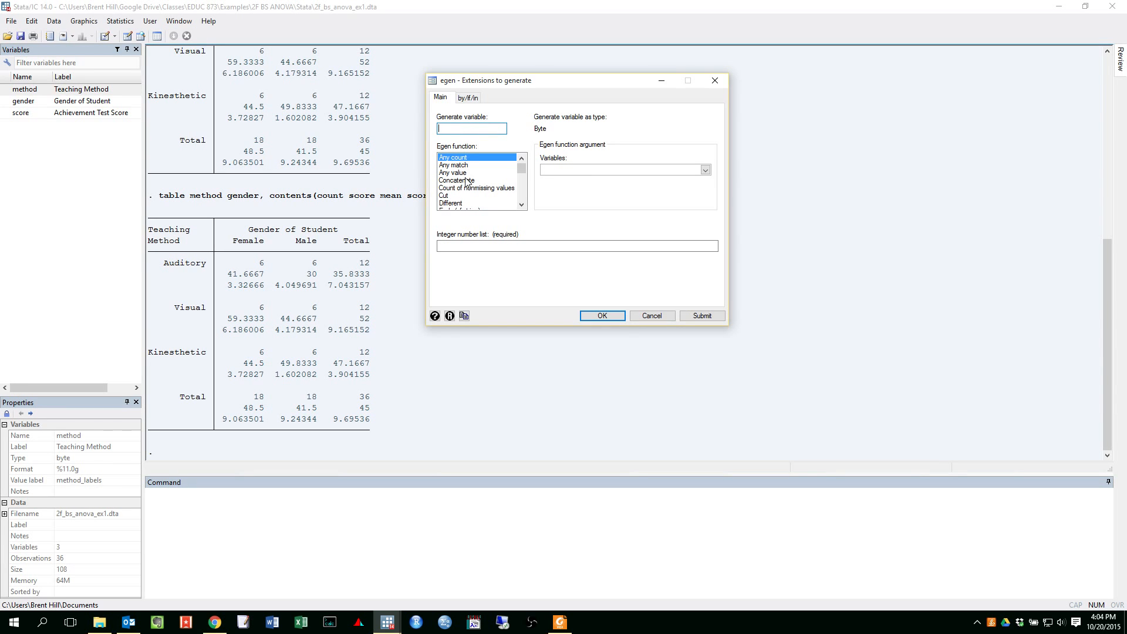
{"action": "type", "text": "cel"}
{"action": "left_click", "coordinate": [521, 205]}
{"action": "left_click", "coordinate": [521, 205]}
{"action": "left_click", "coordinate": [521, 205]}
{"action": "left_click", "coordinate": [521, 204]}
{"action": "left_click", "coordinate": [522, 204]}
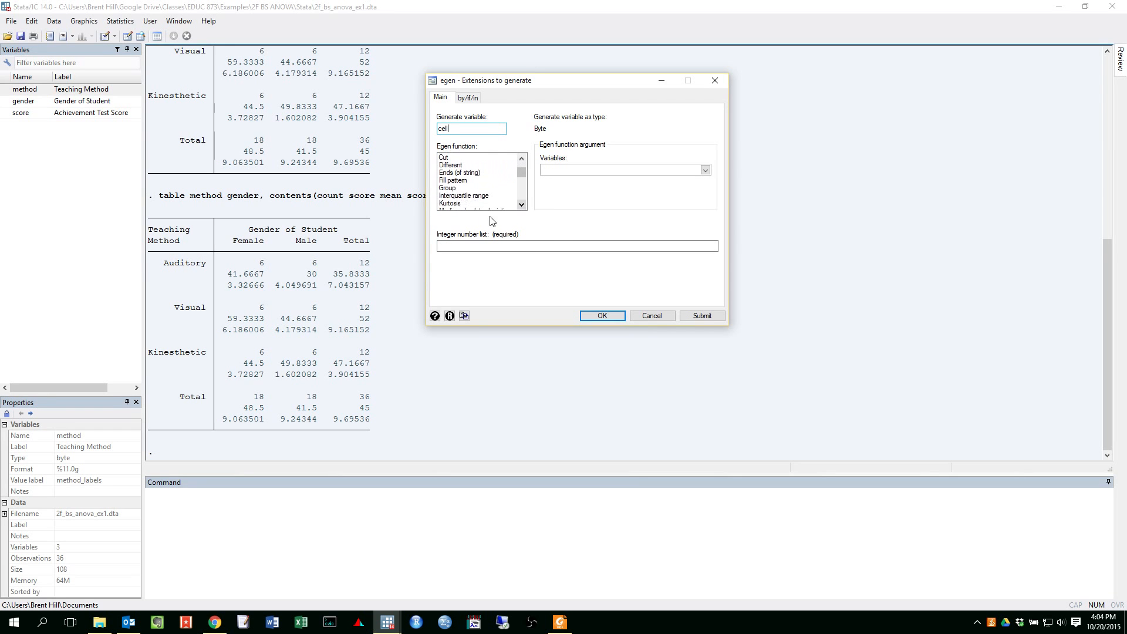
{"action": "left_click", "coordinate": [447, 188]}
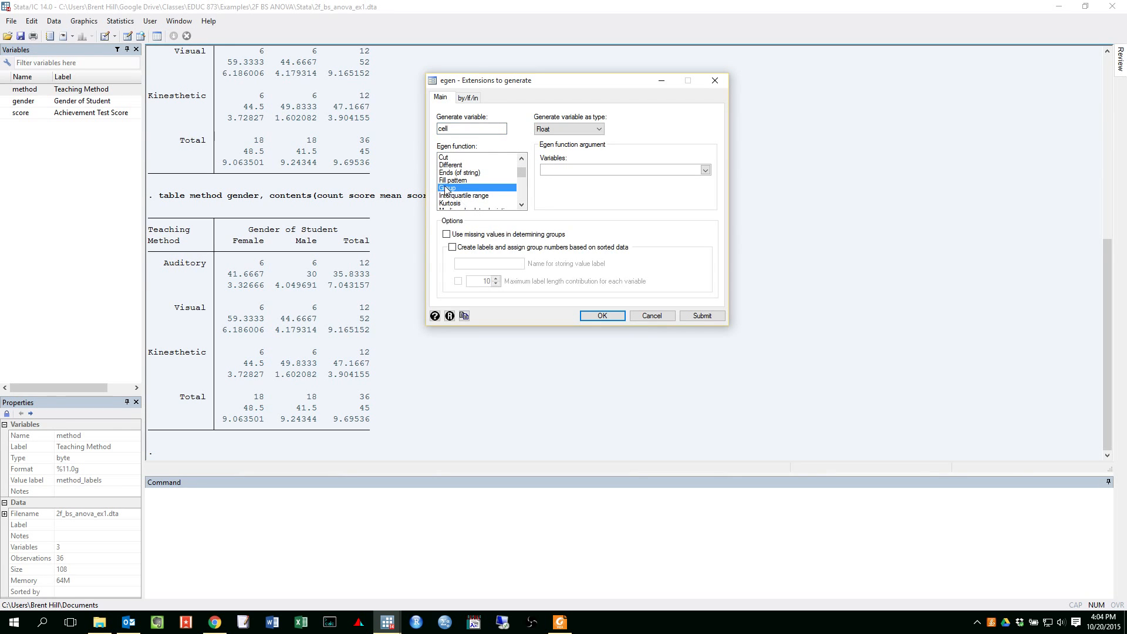
- Set method and gender as the grouping variables, generate the cell variable and close the dialog
{"action": "left_click", "coordinate": [704, 170]}
{"action": "left_click", "coordinate": [561, 182]}
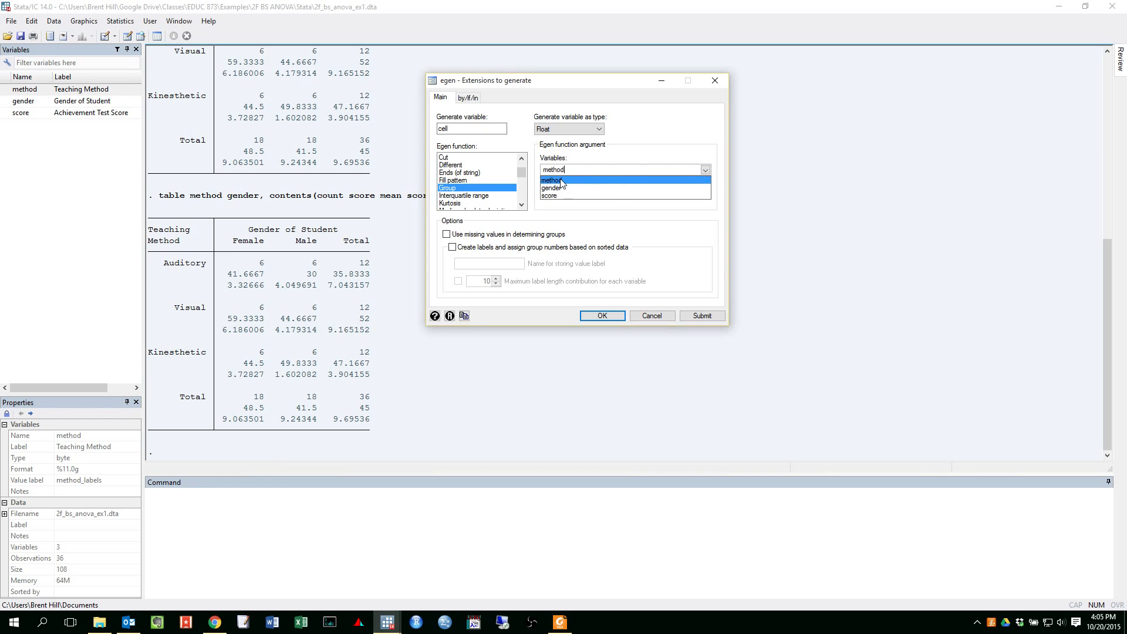
{"action": "left_click", "coordinate": [561, 188]}
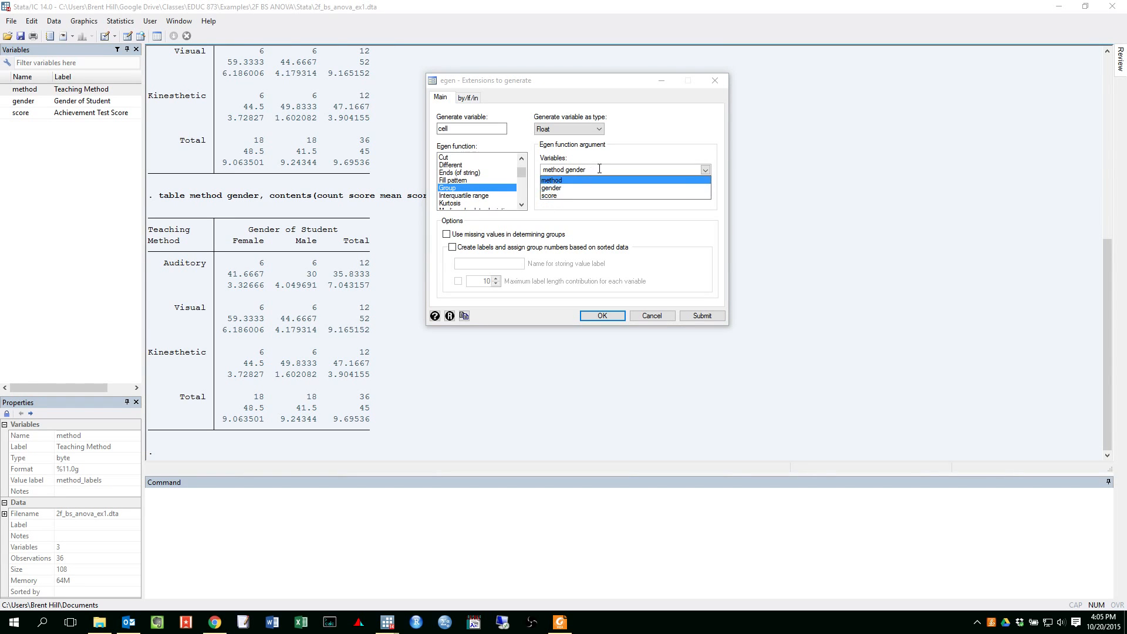
{"action": "left_click", "coordinate": [586, 210]}
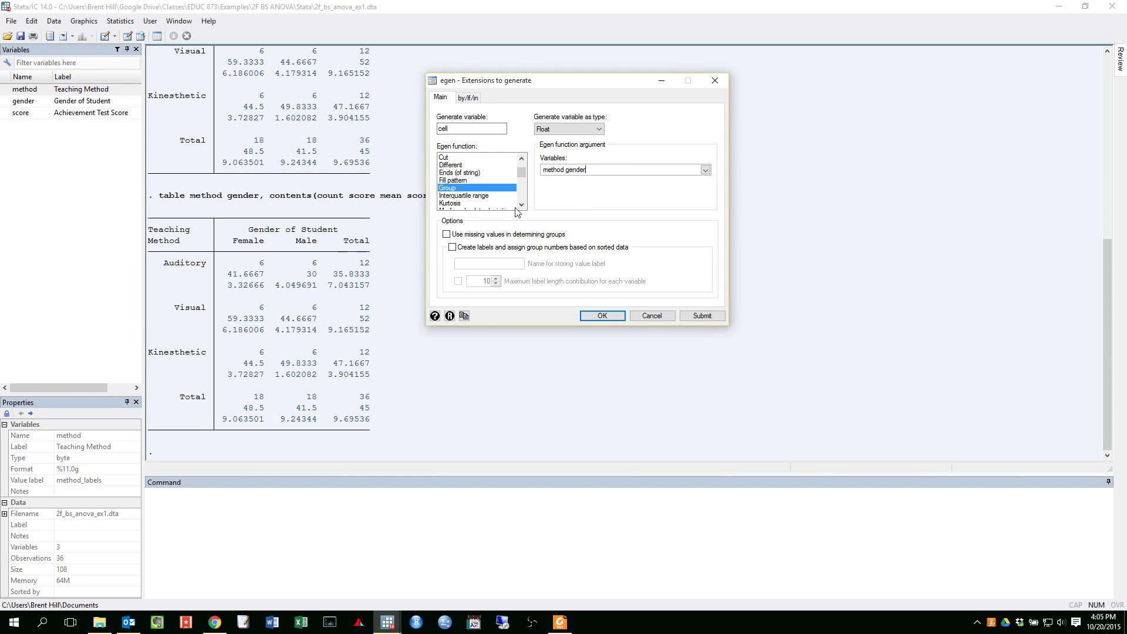
{"action": "left_click", "coordinate": [576, 170]}
{"action": "left_click", "coordinate": [702, 317]}
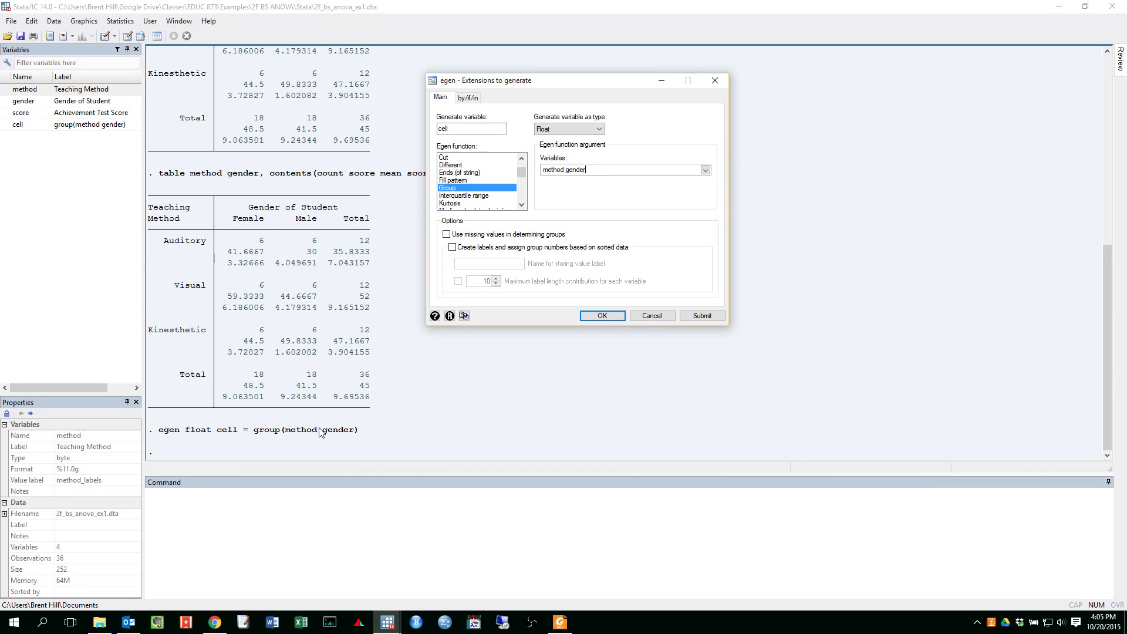
{"action": "left_click", "coordinate": [715, 81]}
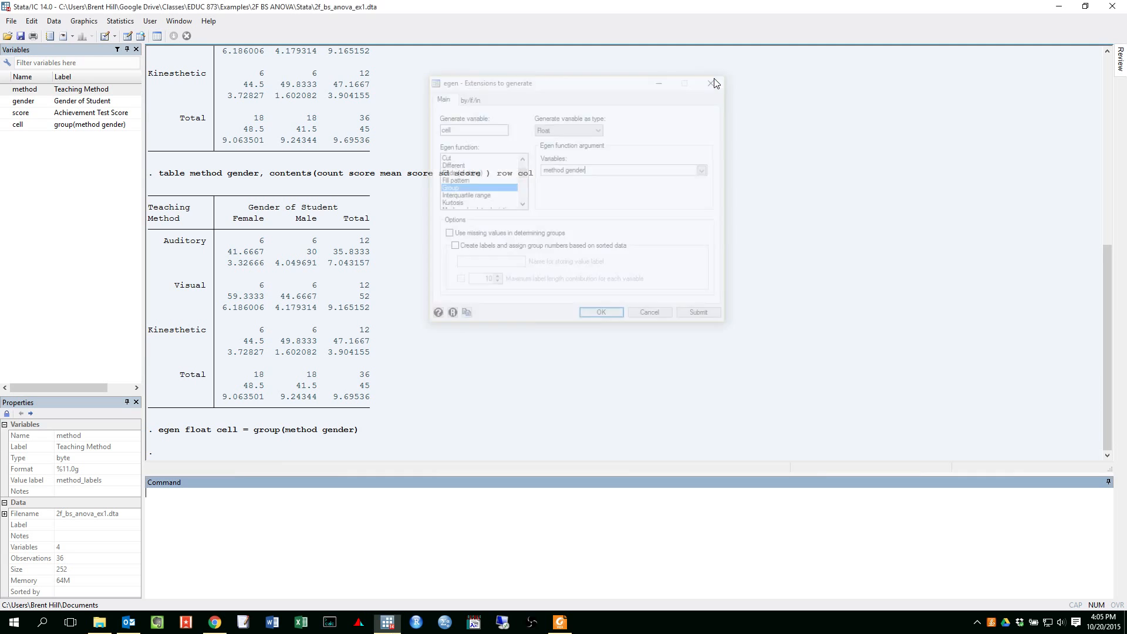
- Inspect the properties of the cell variable and compare its codes with the Auditory female records in the Data Editor
{"action": "left_click", "coordinate": [20, 126]}
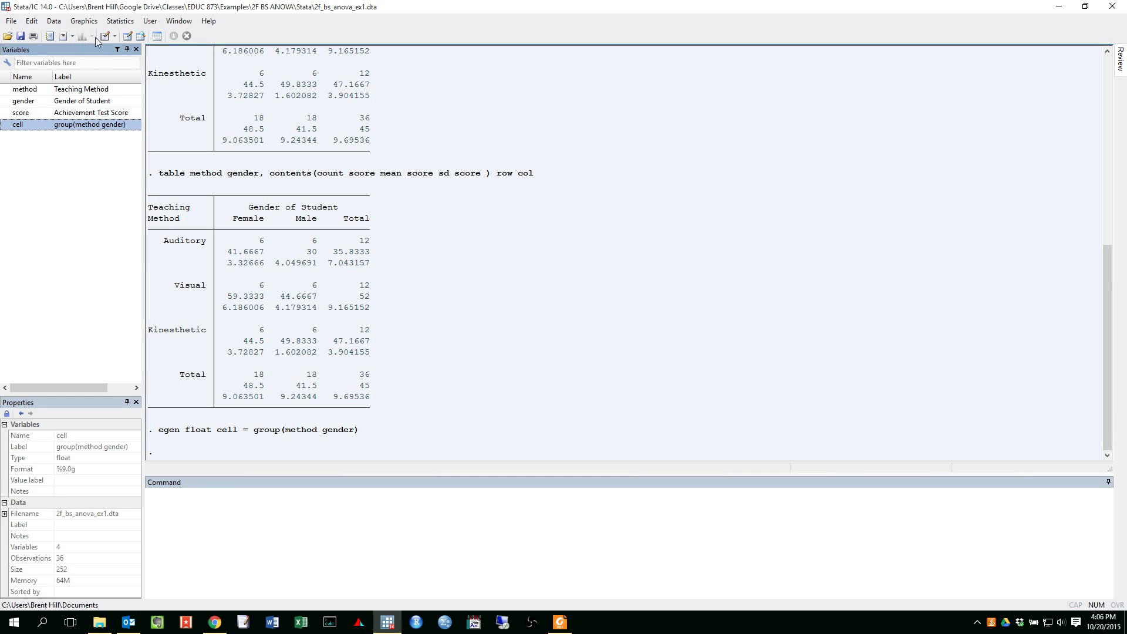
{"action": "left_click", "coordinate": [128, 38]}
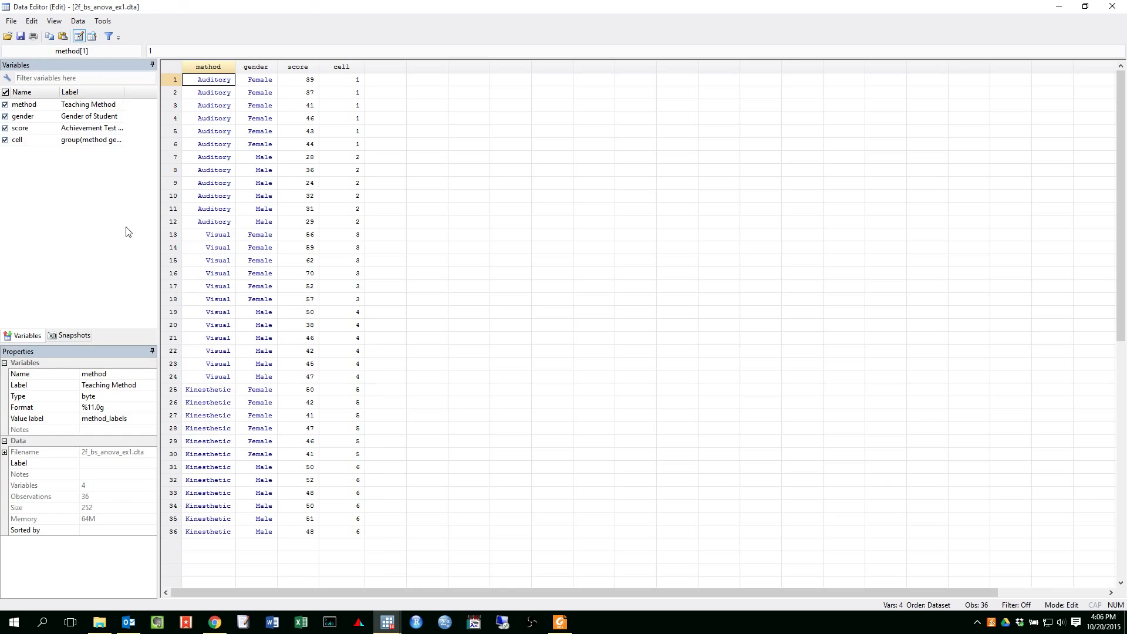
{"action": "left_click", "coordinate": [342, 67]}
{"action": "left_click", "coordinate": [399, 196]}
{"action": "left_click_drag", "start_coordinate": [344, 144], "coordinate": [343, 83]}
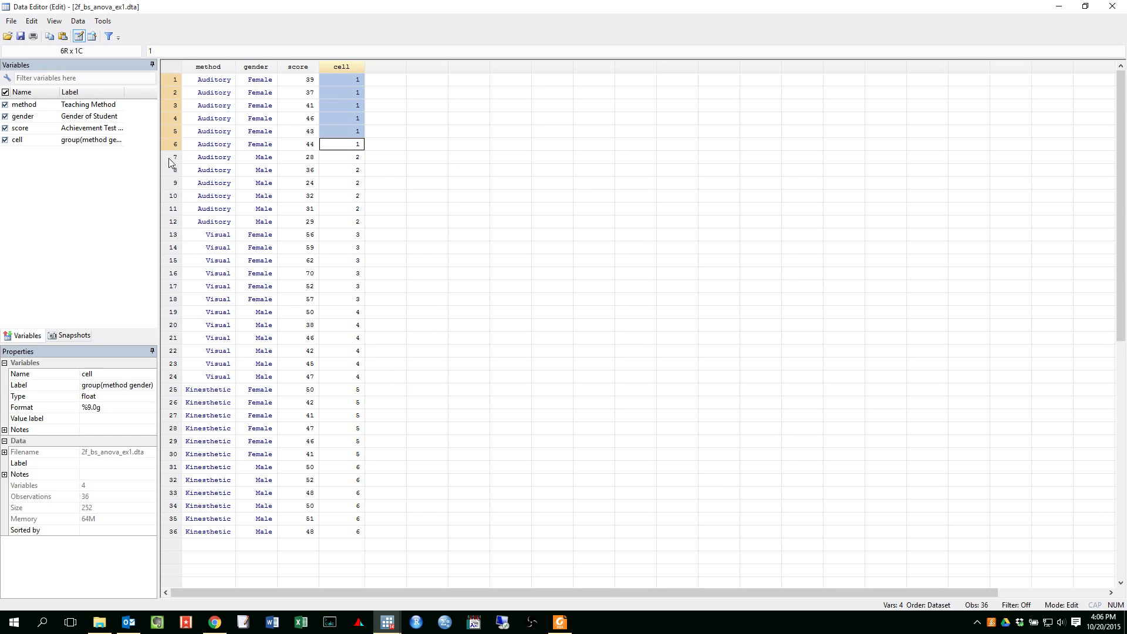
{"action": "left_click_drag", "start_coordinate": [205, 145], "coordinate": [261, 79]}
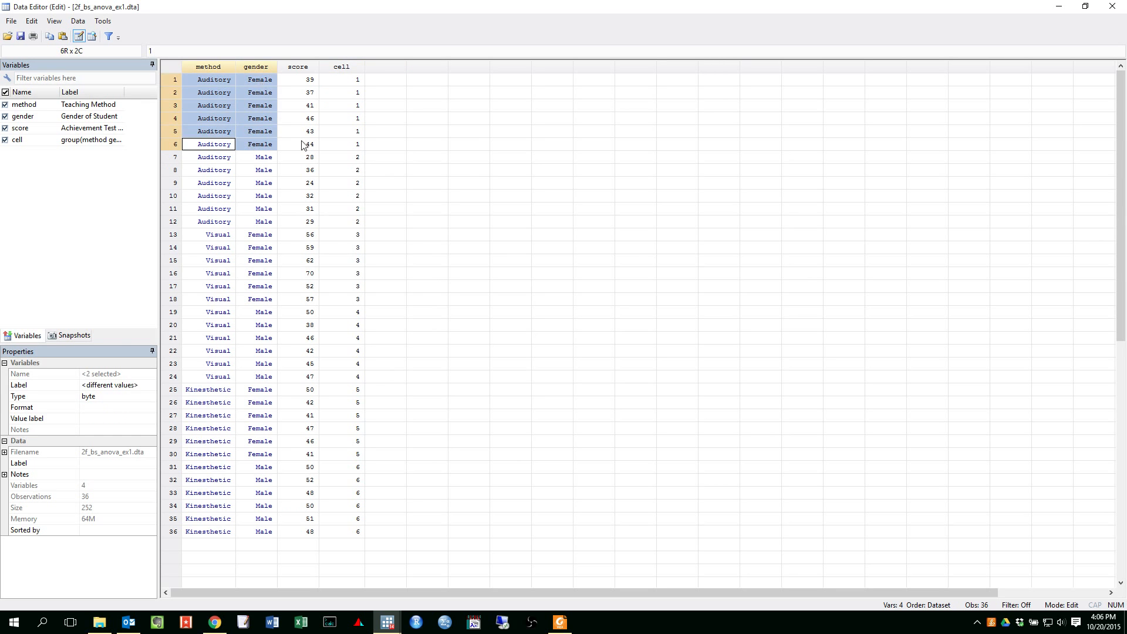
- Check the cell codes for the Auditory males, the first Visual female and the last Kinesthetic male, and close the Data Editor
{"action": "left_click", "coordinate": [346, 156]}
{"action": "left_click_drag", "start_coordinate": [210, 157], "coordinate": [256, 222]}
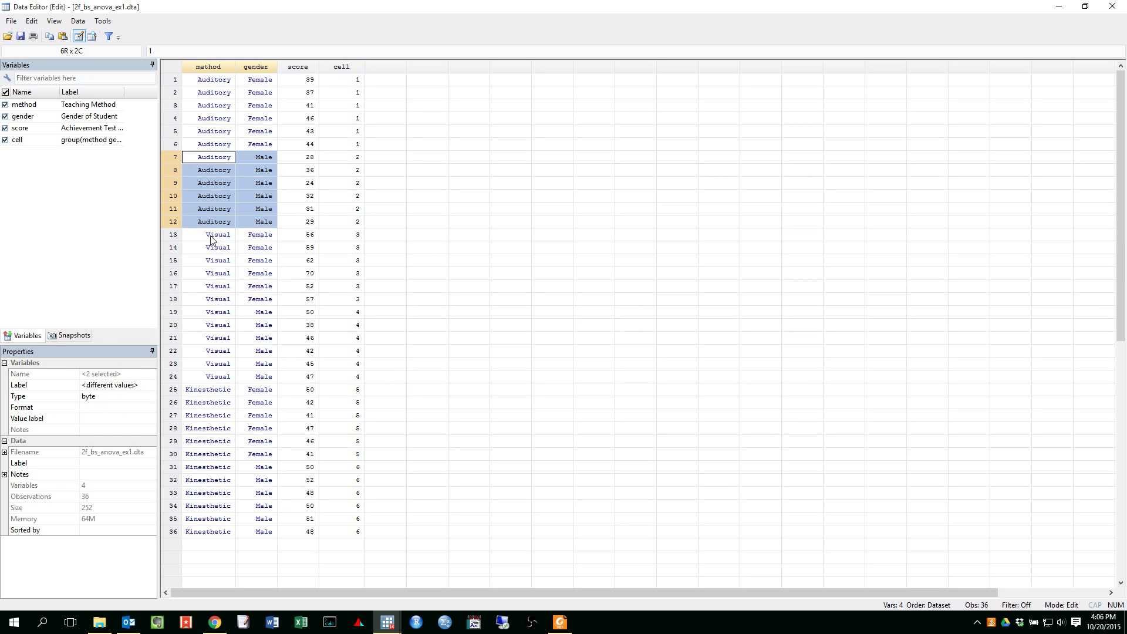
{"action": "left_click", "coordinate": [343, 237]}
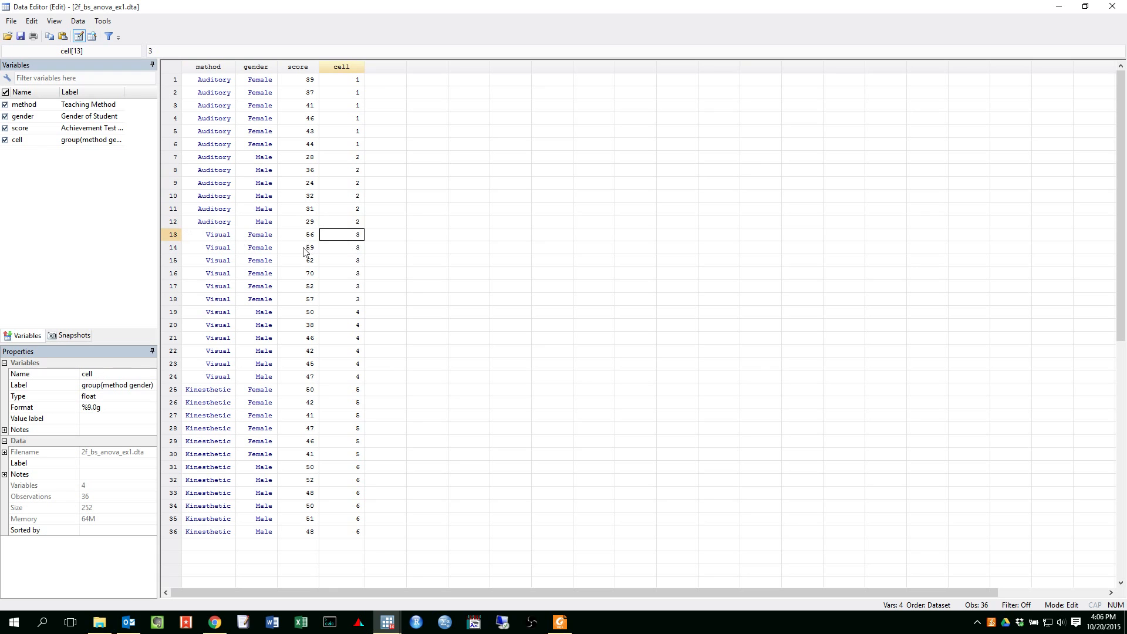
{"action": "left_click", "coordinate": [351, 532]}
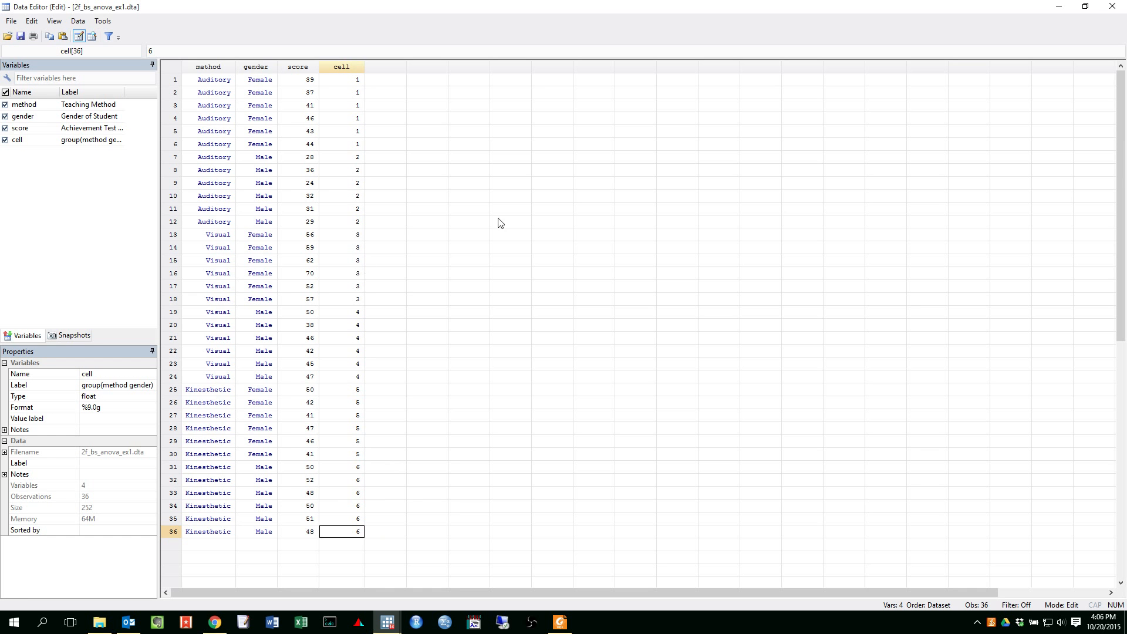
{"action": "left_click", "coordinate": [1119, 7]}
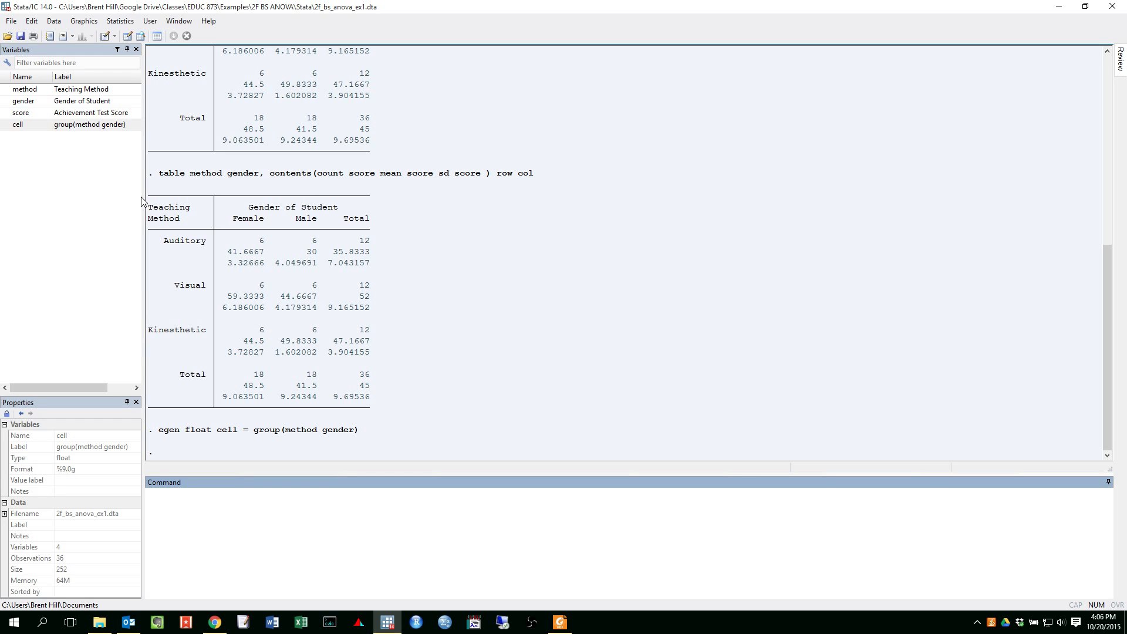
- Run the robust equal-variance test on score with cell defining the comparison groups, and close the dialog
{"action": "left_click", "coordinate": [121, 24]}
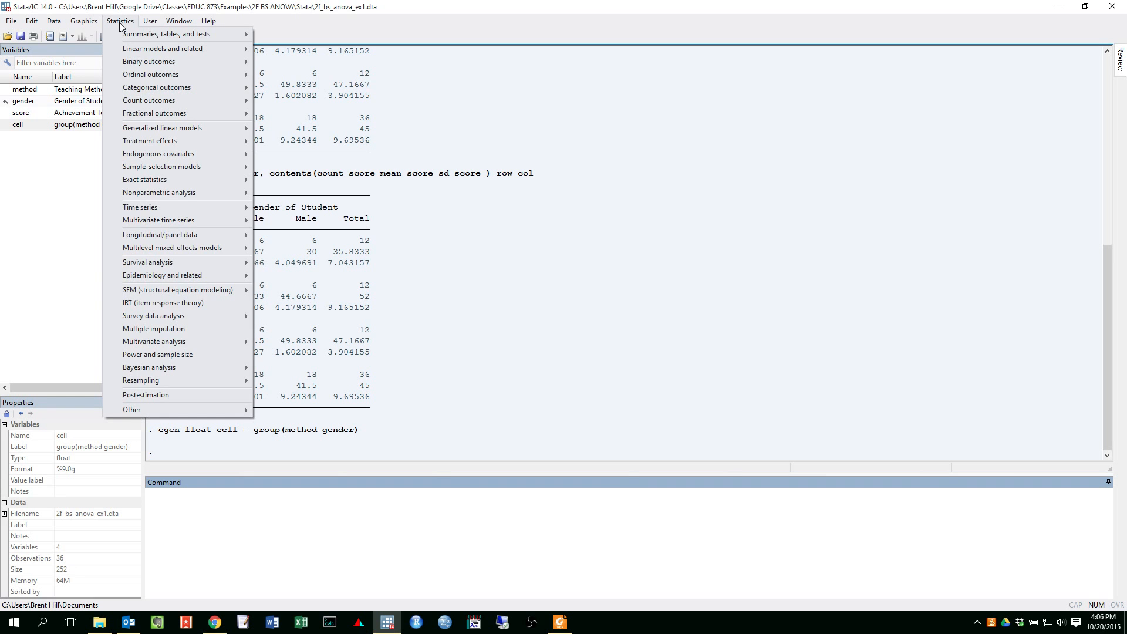
{"action": "mouse_move", "coordinate": [188, 36]}
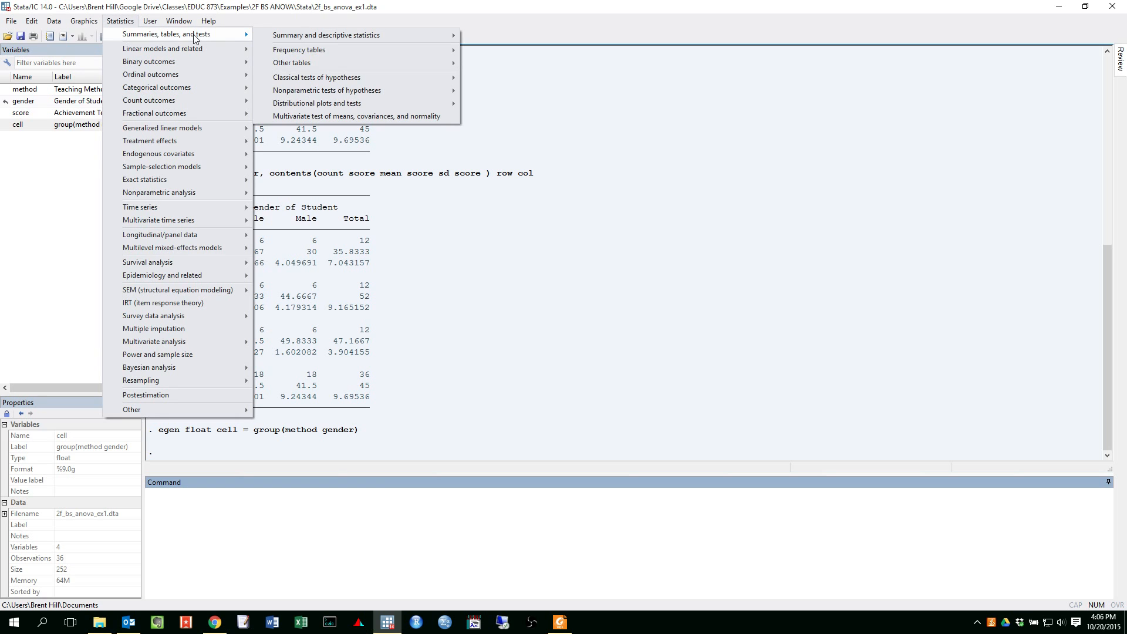
{"action": "mouse_move", "coordinate": [373, 85]}
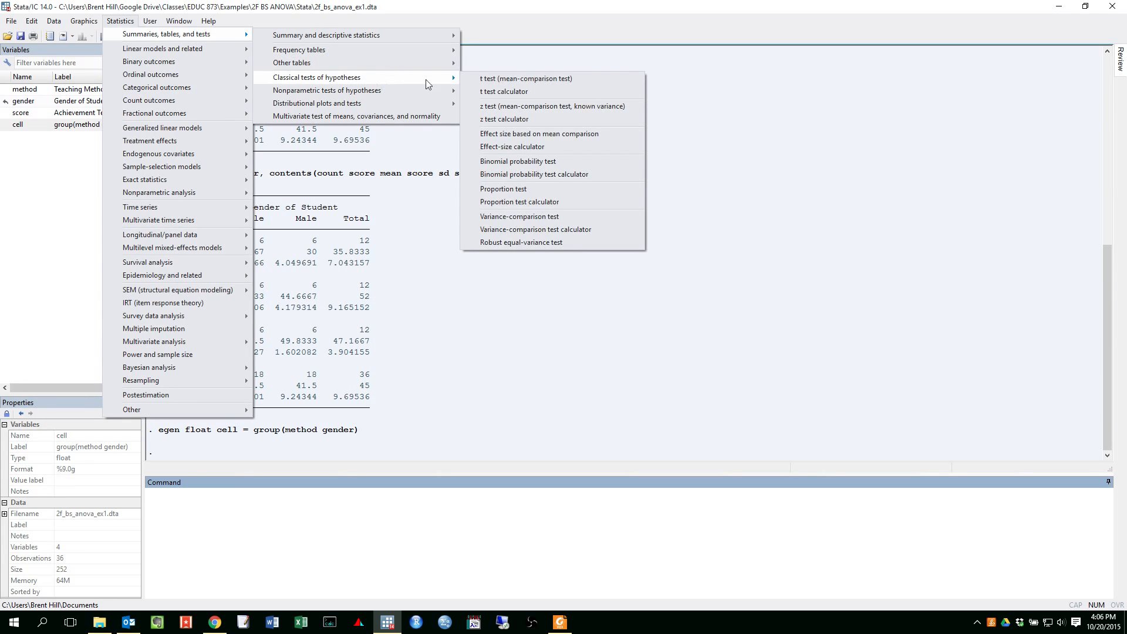
{"action": "left_click", "coordinate": [517, 247]}
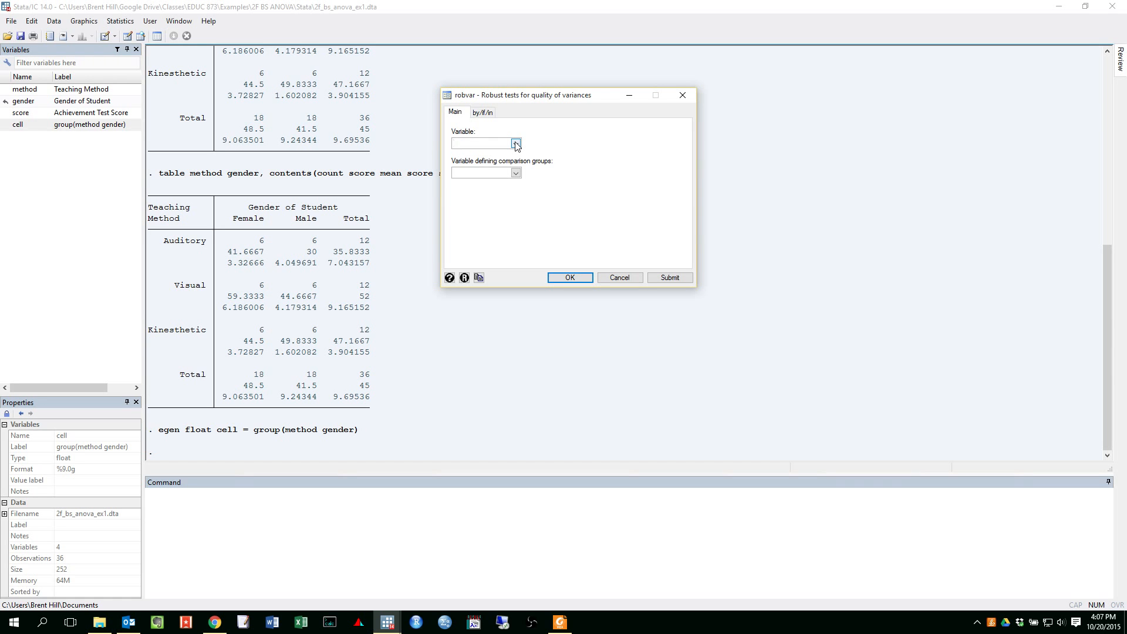
{"action": "left_click", "coordinate": [516, 144]}
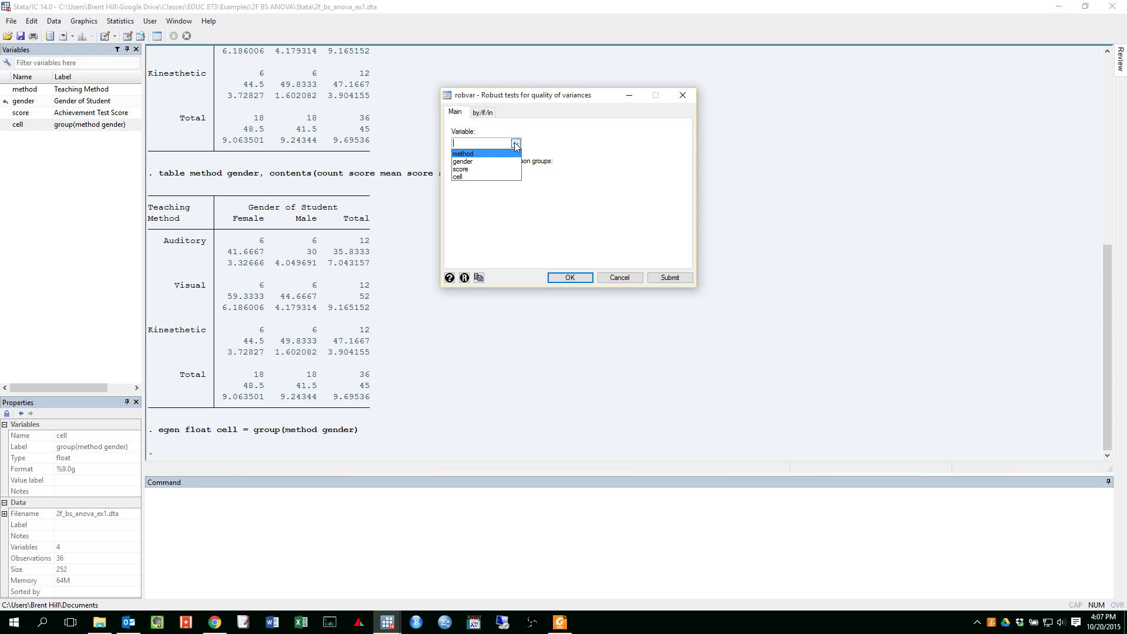
{"action": "left_click", "coordinate": [467, 170]}
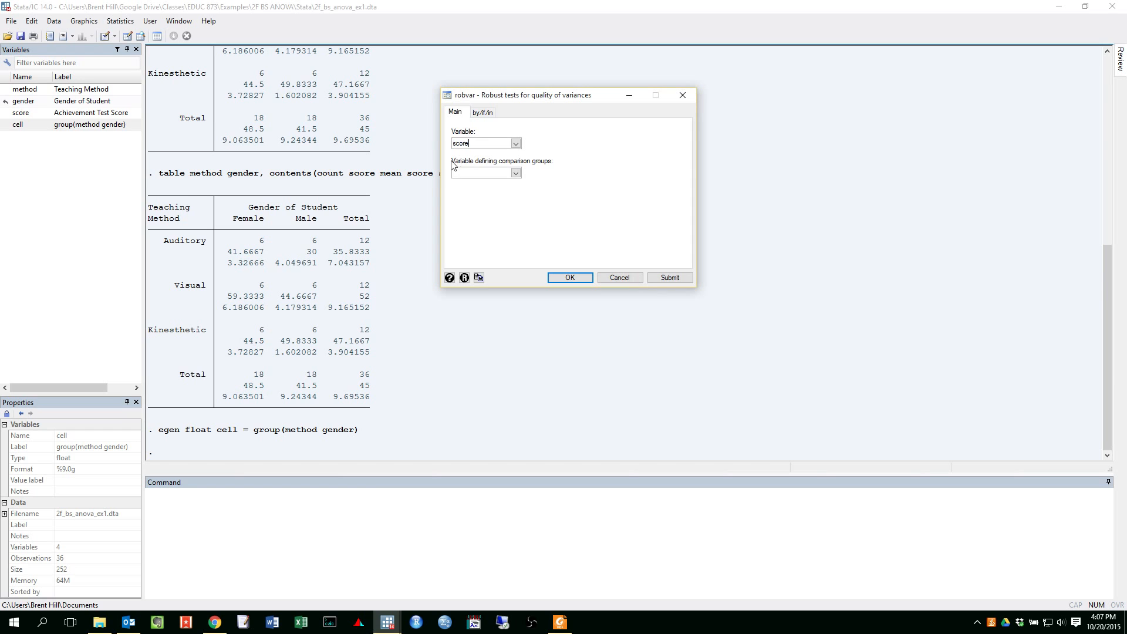
{"action": "left_click", "coordinate": [516, 172]}
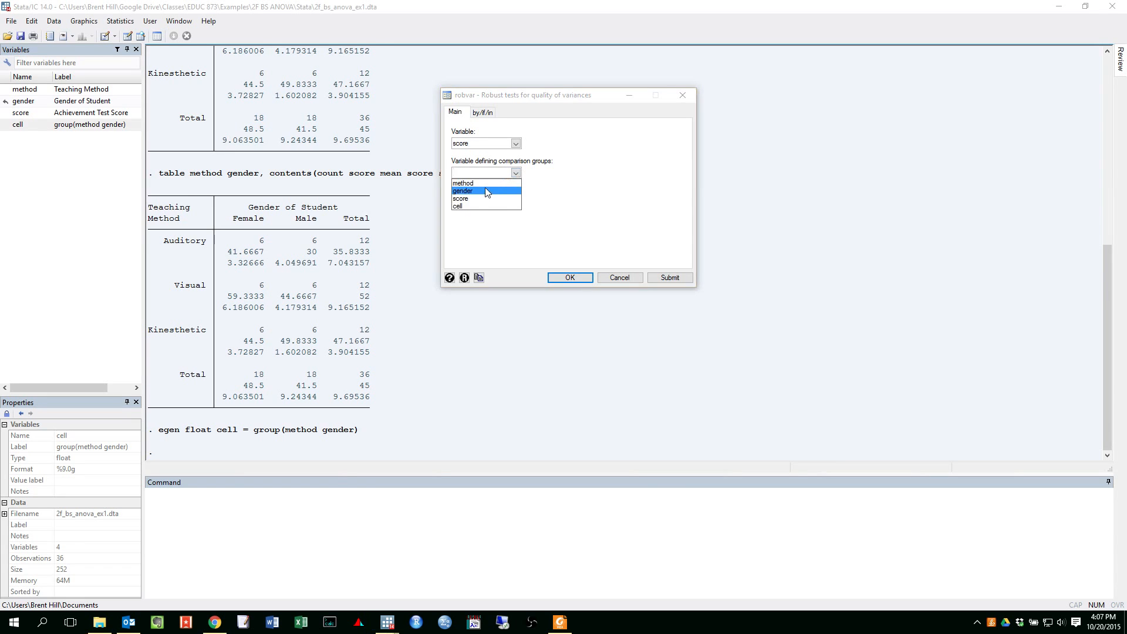
{"action": "left_click", "coordinate": [463, 206]}
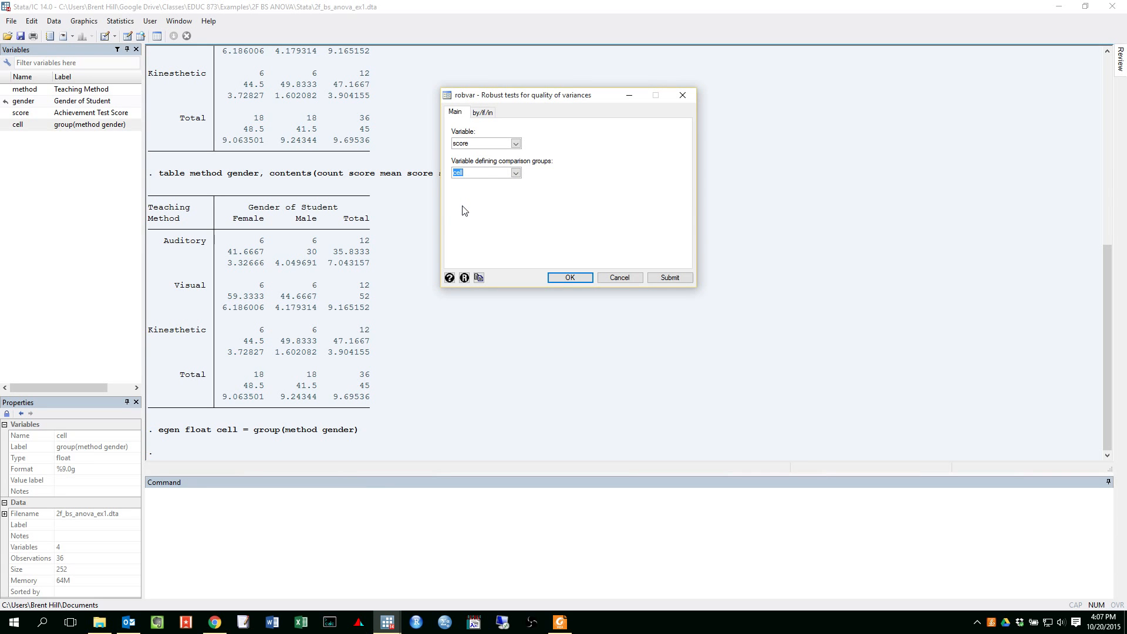
{"action": "left_click", "coordinate": [663, 278]}
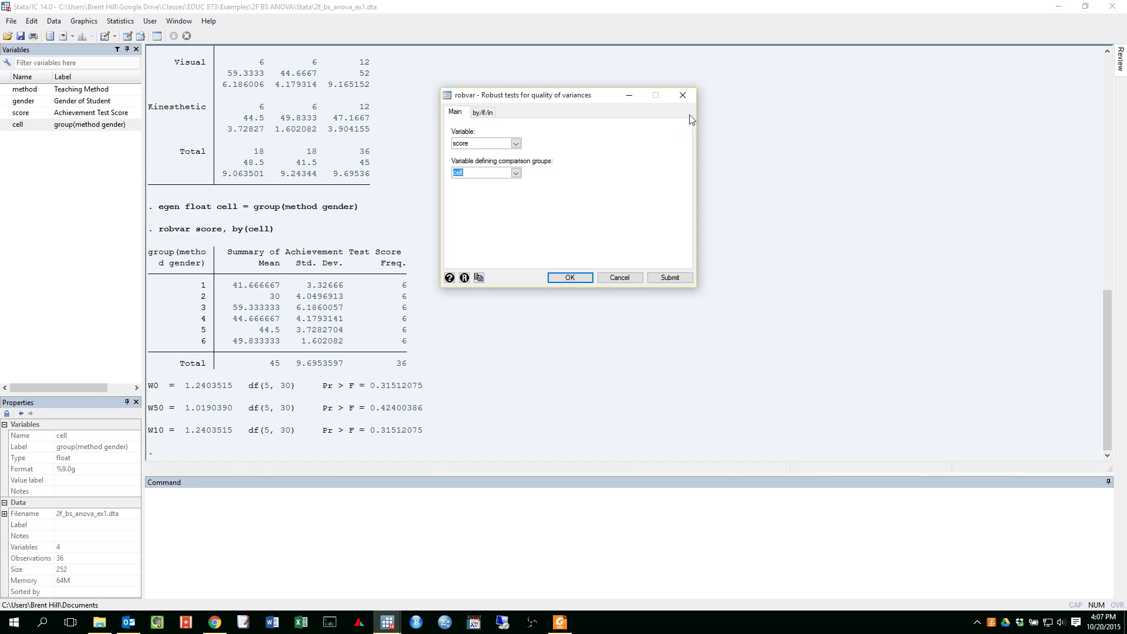
{"action": "left_click", "coordinate": [688, 98]}
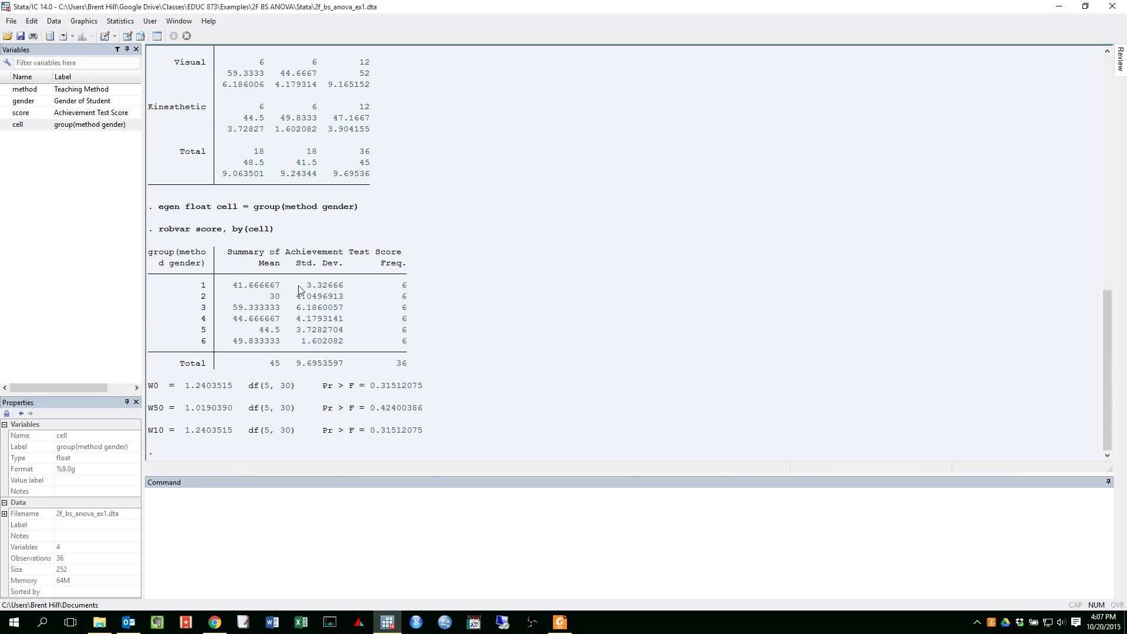
- Examine the cell summary rows and the W0 and W50 statistics with their p-values in the robvar output
{"action": "left_click_drag", "start_coordinate": [191, 285], "coordinate": [413, 348]}
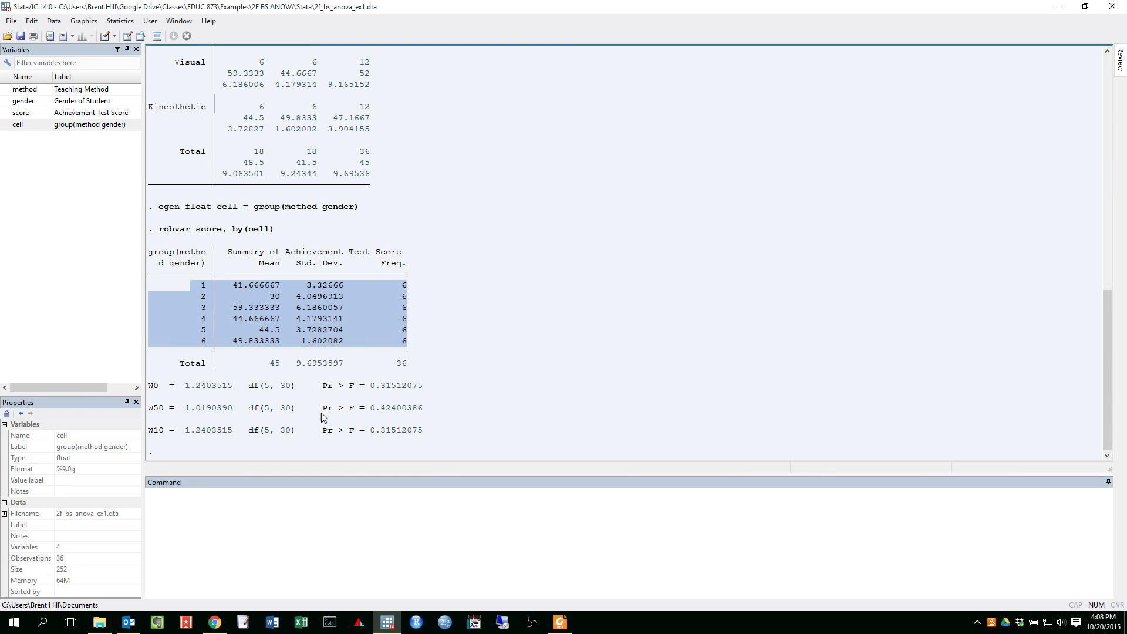
{"action": "double_click", "coordinate": [158, 387]}
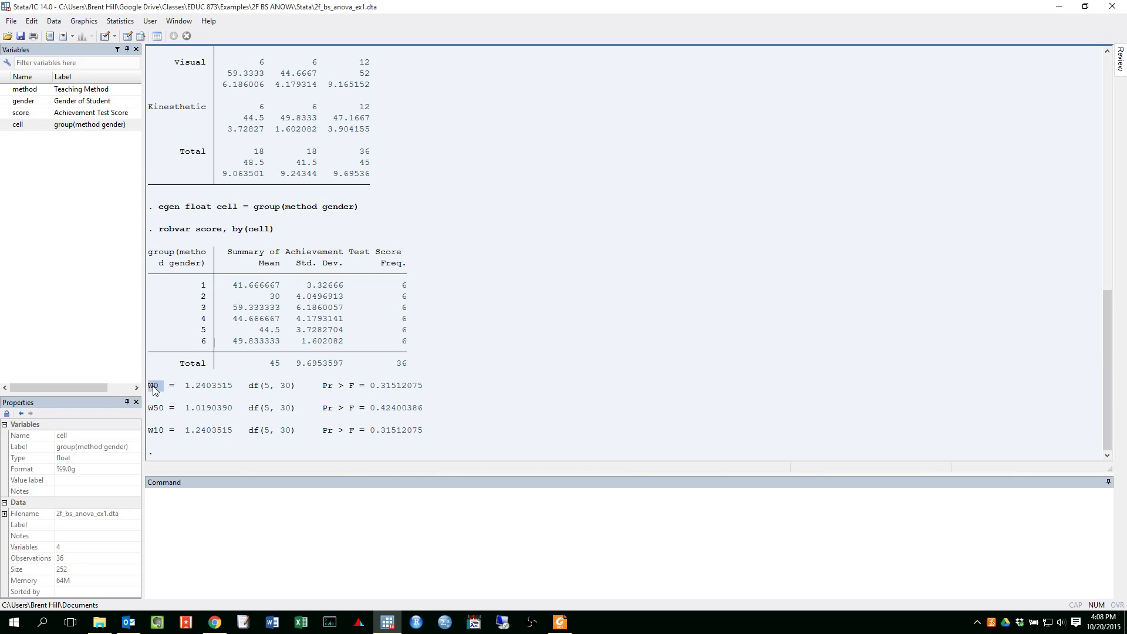
{"action": "double_click", "coordinate": [161, 411]}
{"action": "left_click_drag", "start_coordinate": [427, 411], "coordinate": [328, 411]}
{"action": "left_click_drag", "start_coordinate": [427, 387], "coordinate": [328, 389]}
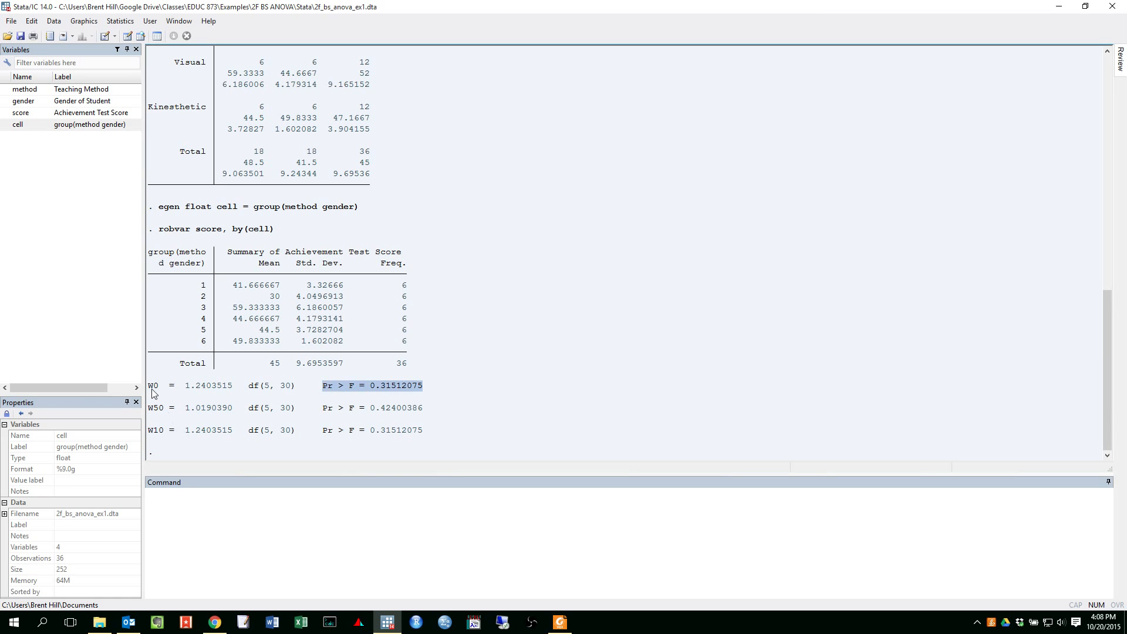
{"action": "left_click", "coordinate": [439, 411]}
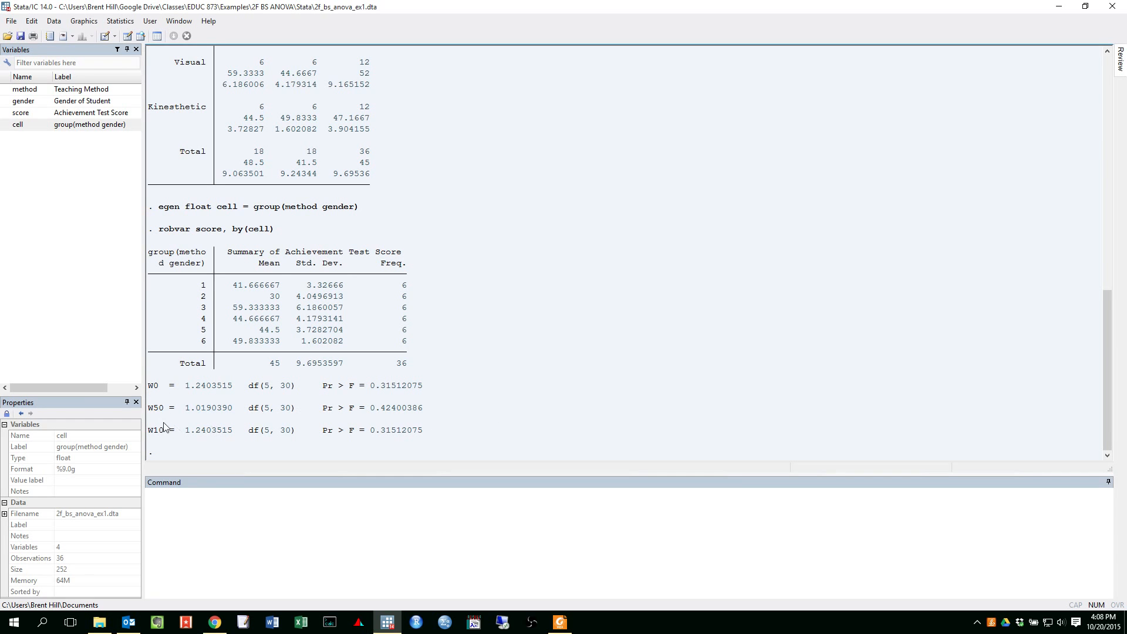
{"action": "left_click_drag", "start_coordinate": [151, 411], "coordinate": [398, 418]}
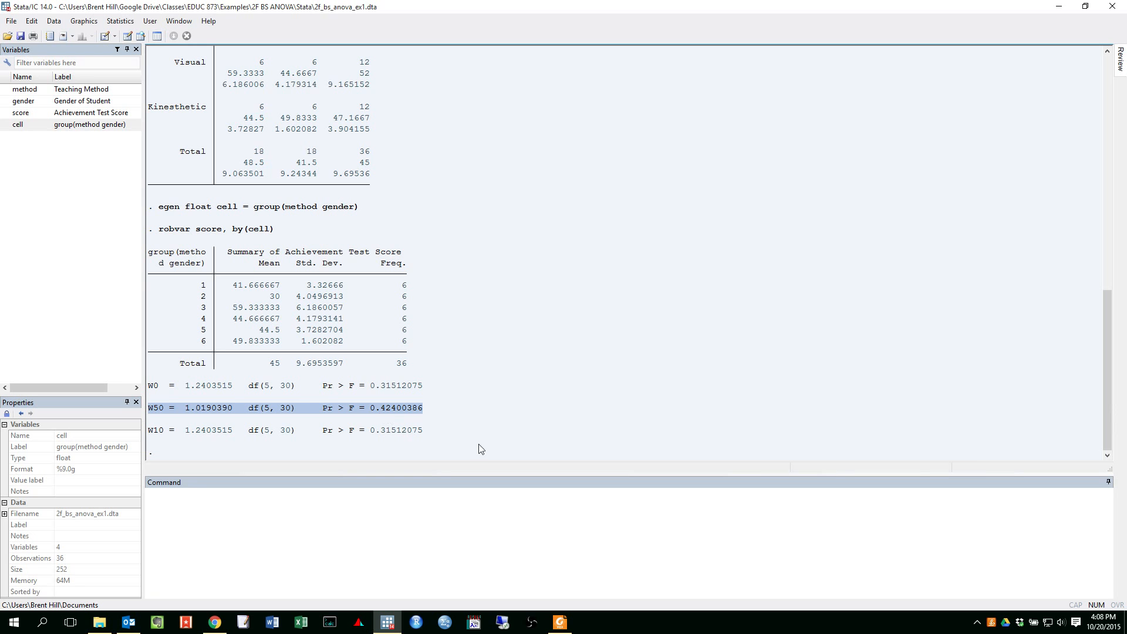
{"action": "left_click", "coordinate": [493, 426]}
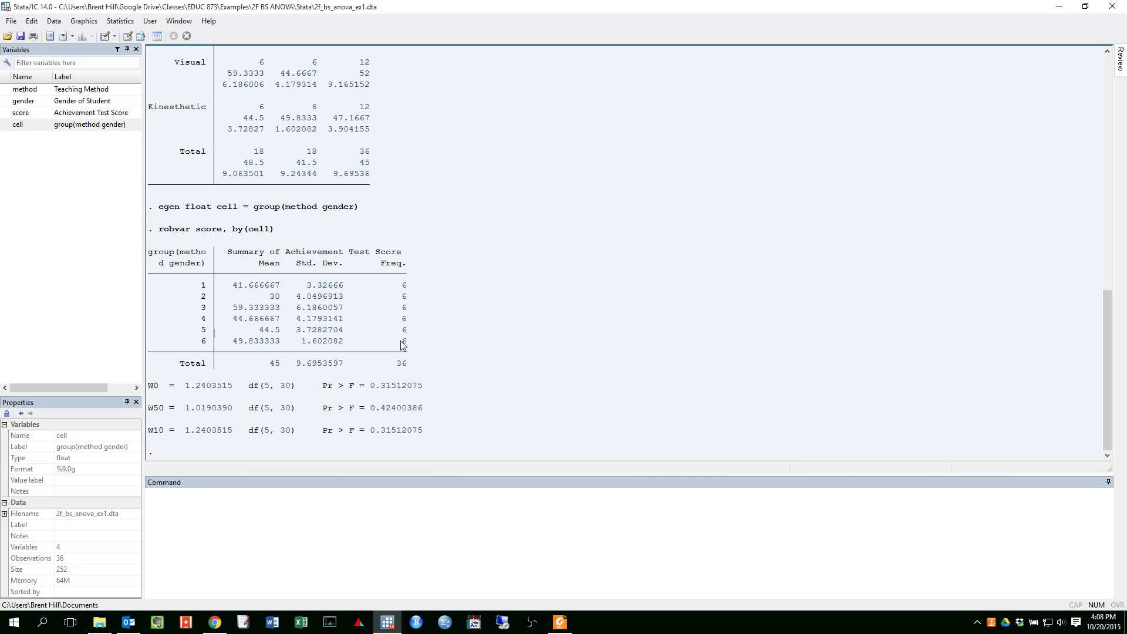
- Compare the robvar cell summary with the method-by-gender descriptives table and check the frequencies per cell
{"action": "left_click_drag", "start_coordinate": [411, 340], "coordinate": [149, 283]}
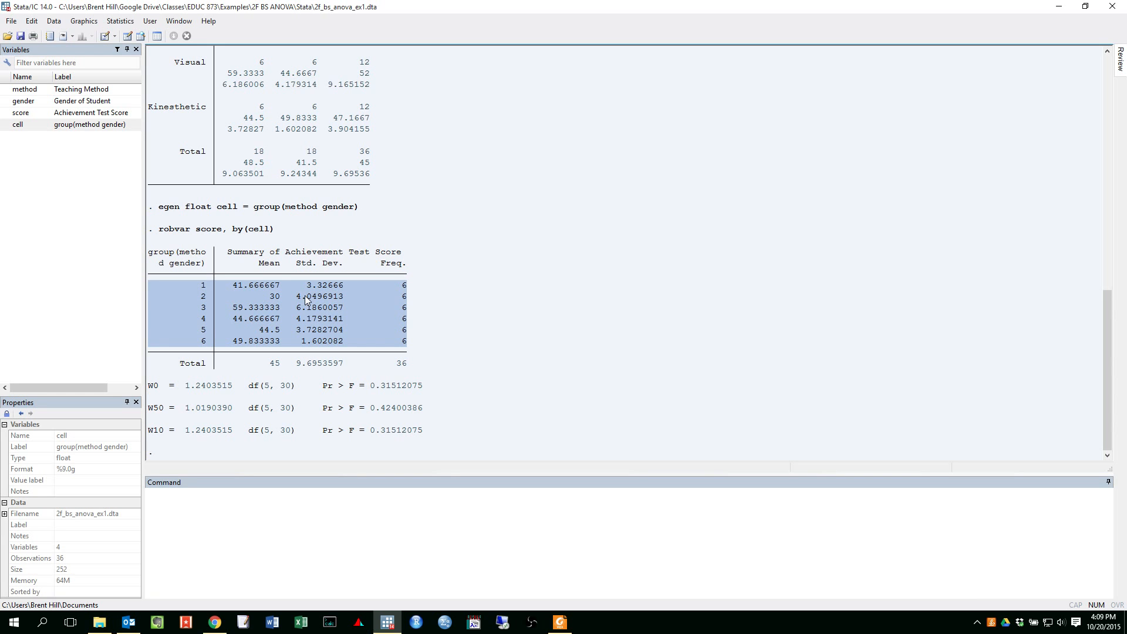
{"action": "scroll", "coordinate": [282, 253], "scroll_direction": "up", "scroll_amount": 2}
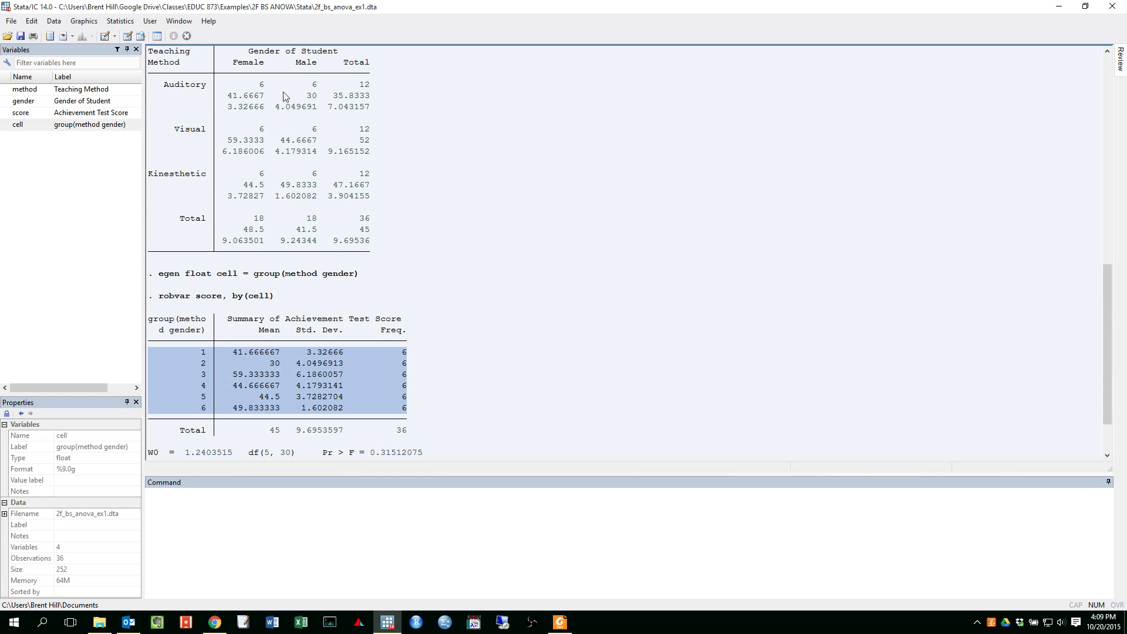
{"action": "scroll", "coordinate": [263, 394], "scroll_direction": "down", "scroll_amount": 2}
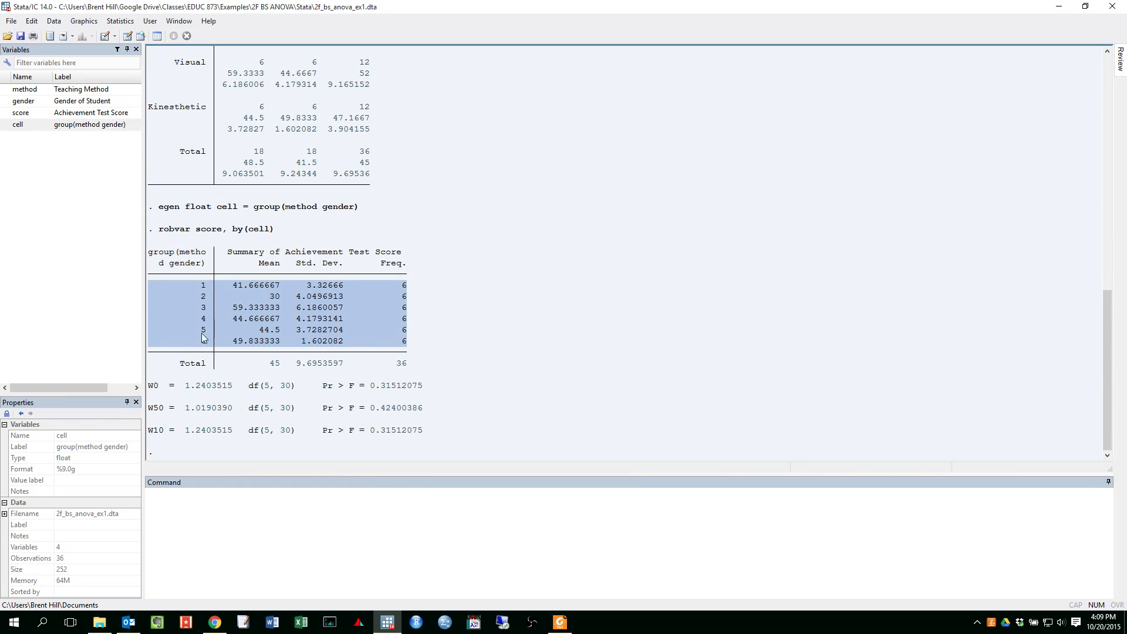
{"action": "scroll", "coordinate": [204, 350], "scroll_direction": "up", "scroll_amount": 3}
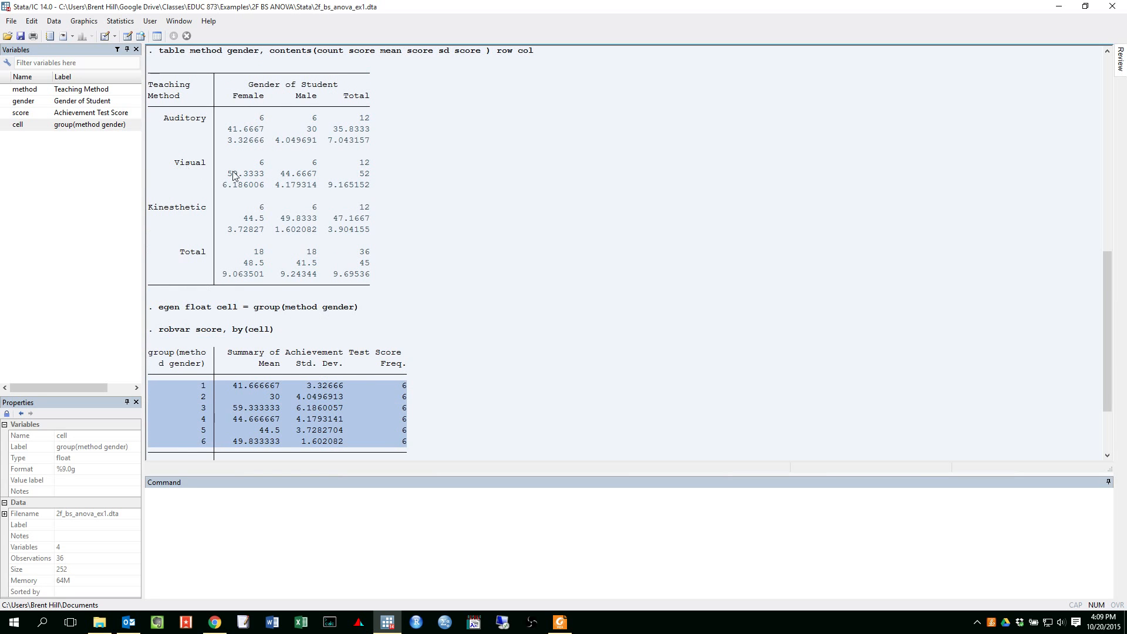
{"action": "scroll", "coordinate": [233, 263], "scroll_direction": "down", "scroll_amount": 3}
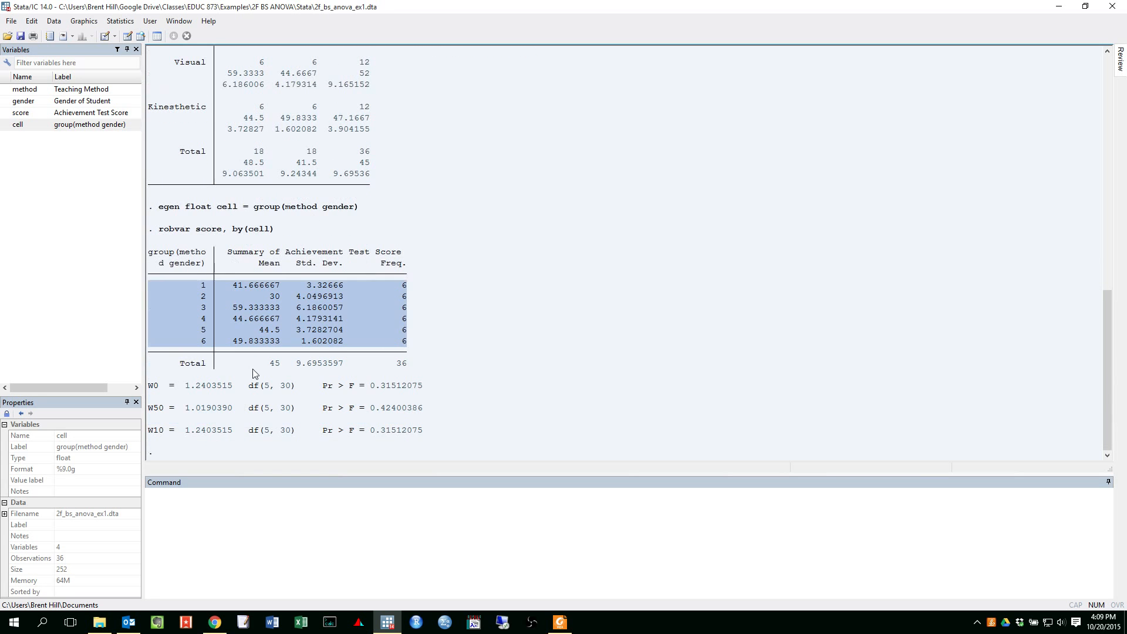
{"action": "left_click", "coordinate": [403, 285]}
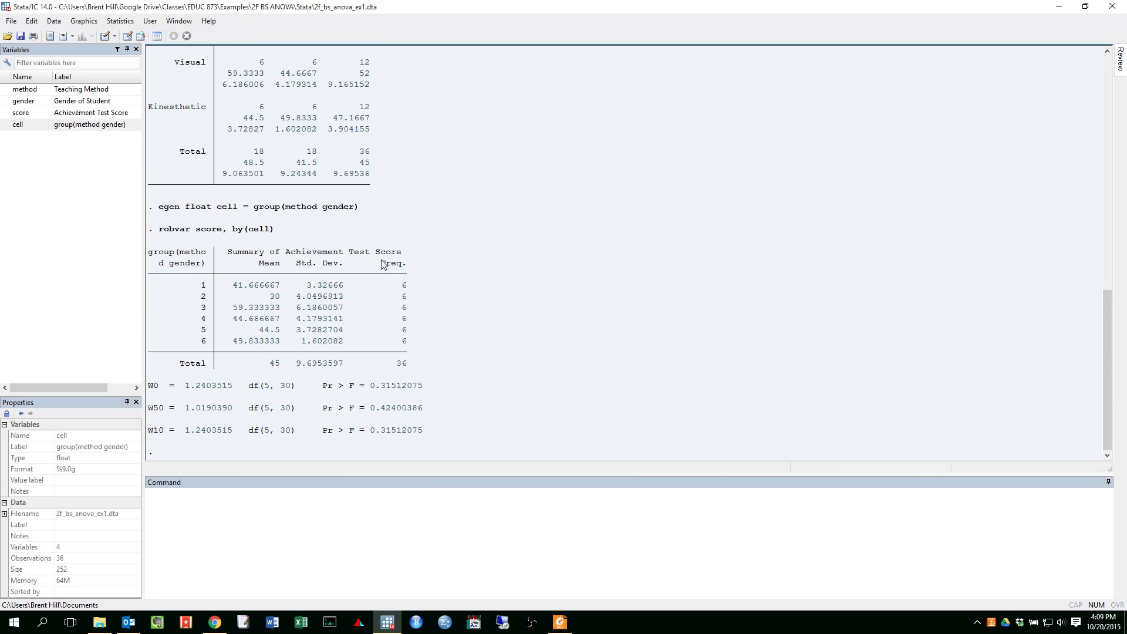
{"action": "left_click_drag", "start_coordinate": [409, 345], "coordinate": [399, 288]}
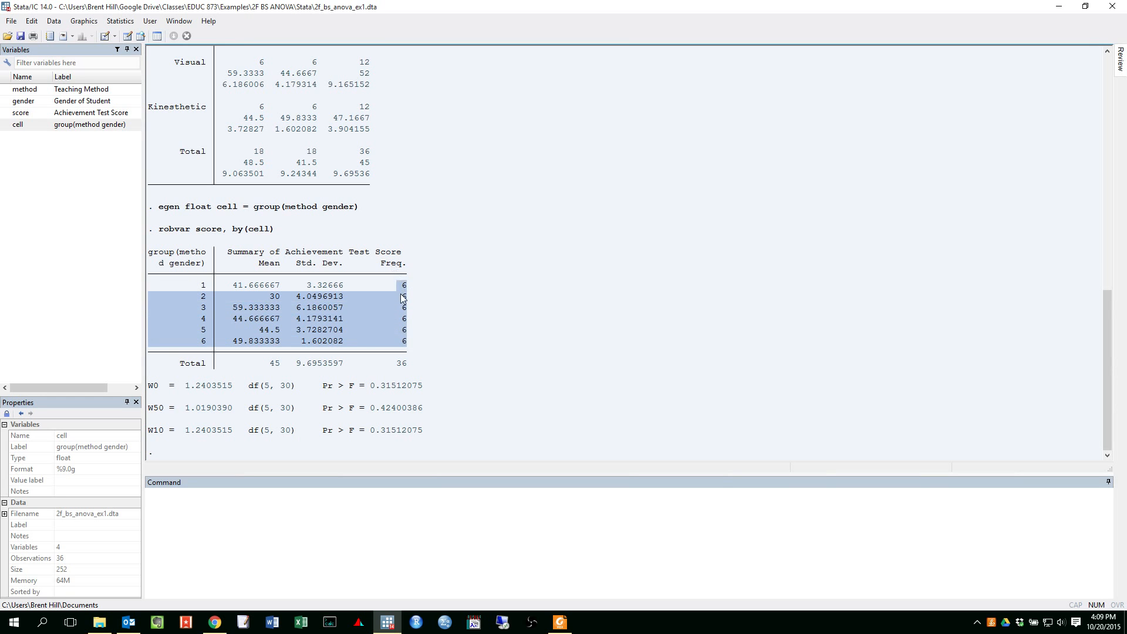
{"action": "left_click", "coordinate": [403, 291]}
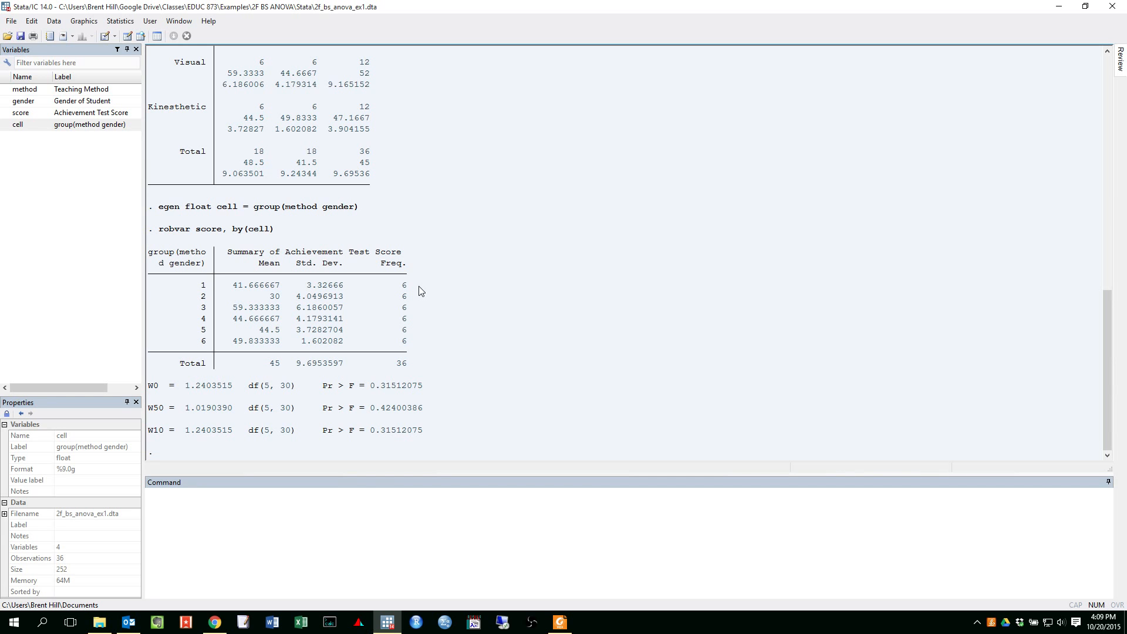
{"action": "left_click", "coordinate": [325, 526]}
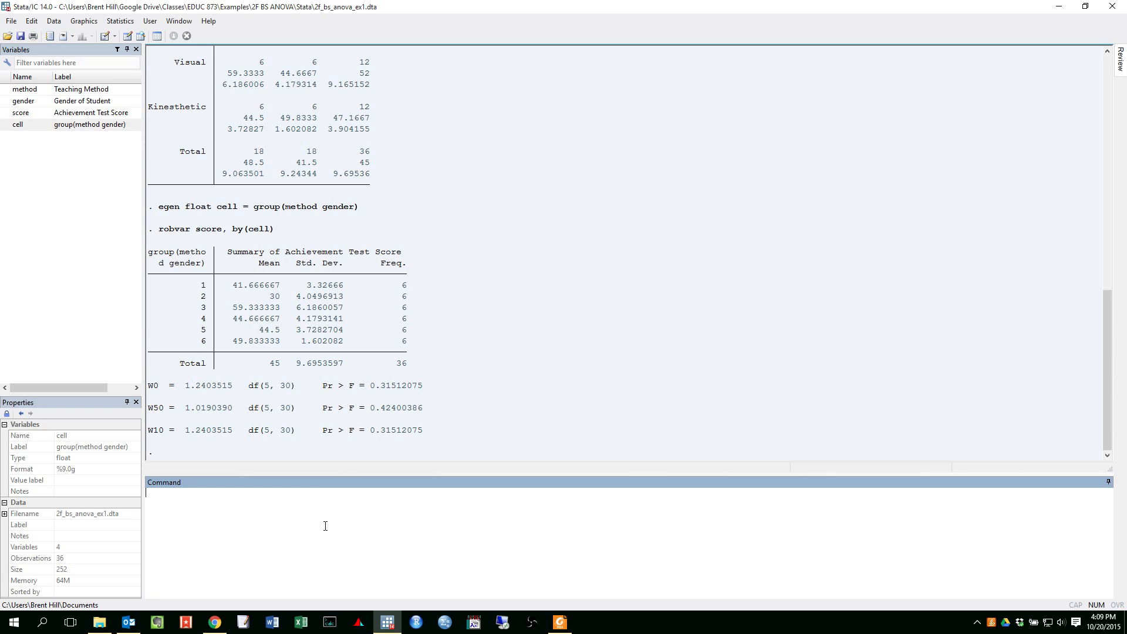
- Start an analysis of variance and covariance with score as the dependent variable
{"action": "left_click", "coordinate": [118, 23]}
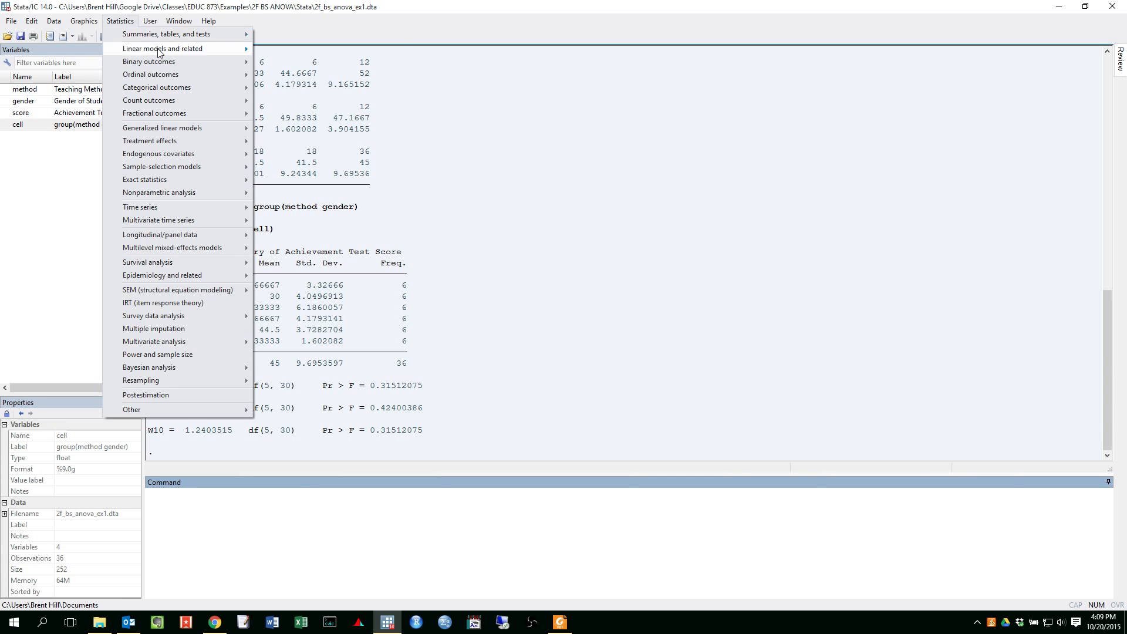
{"action": "mouse_move", "coordinate": [159, 54]}
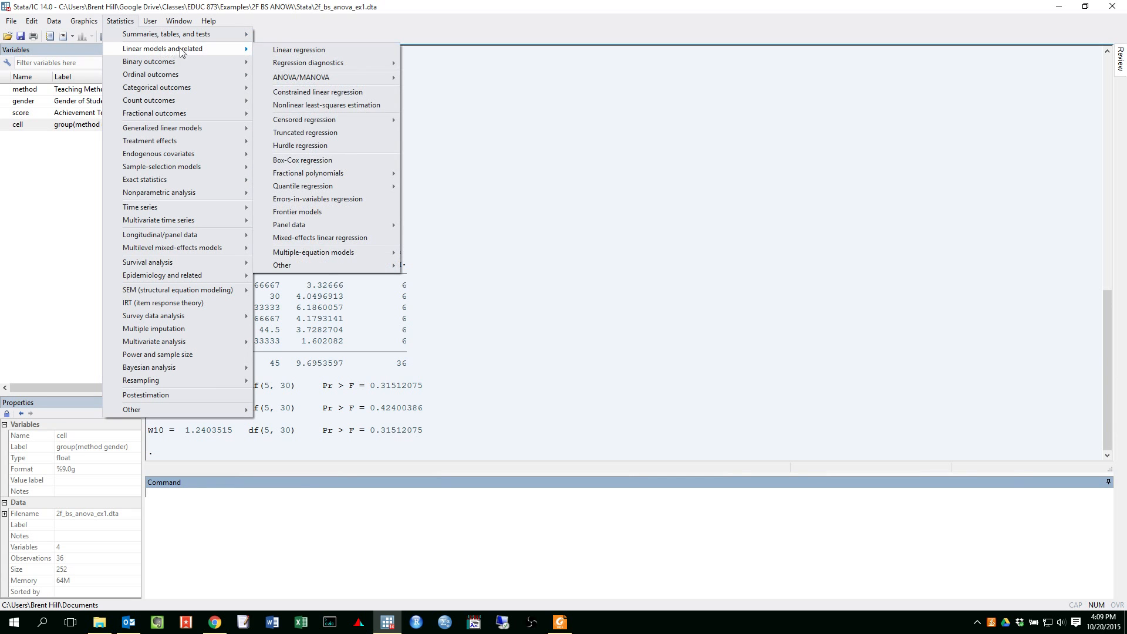
{"action": "mouse_move", "coordinate": [312, 82]}
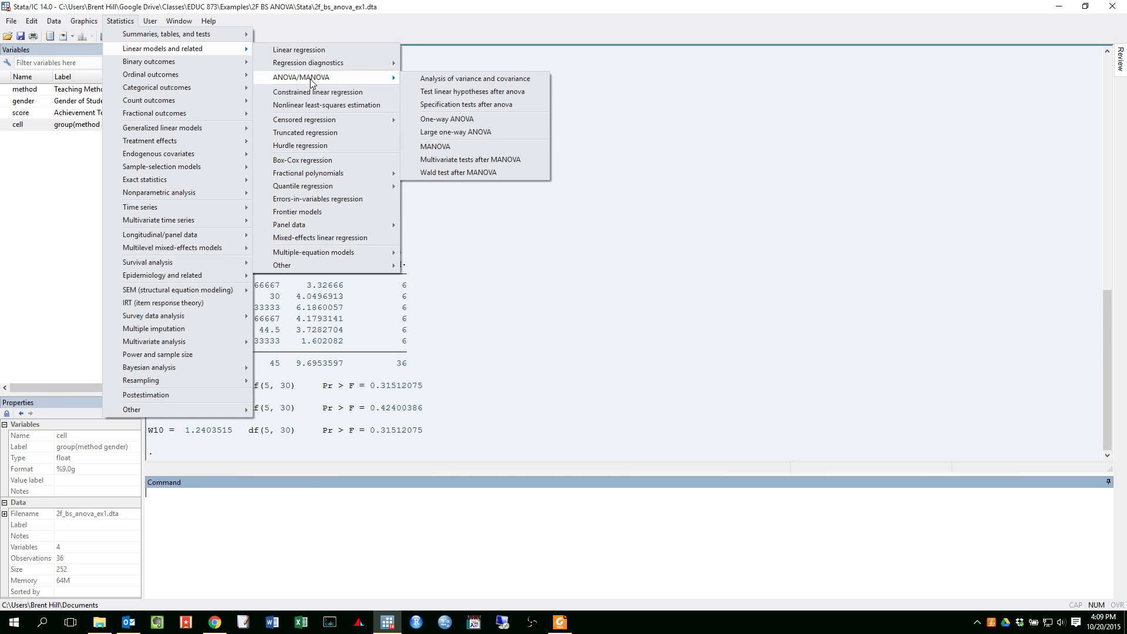
{"action": "left_click", "coordinate": [451, 83]}
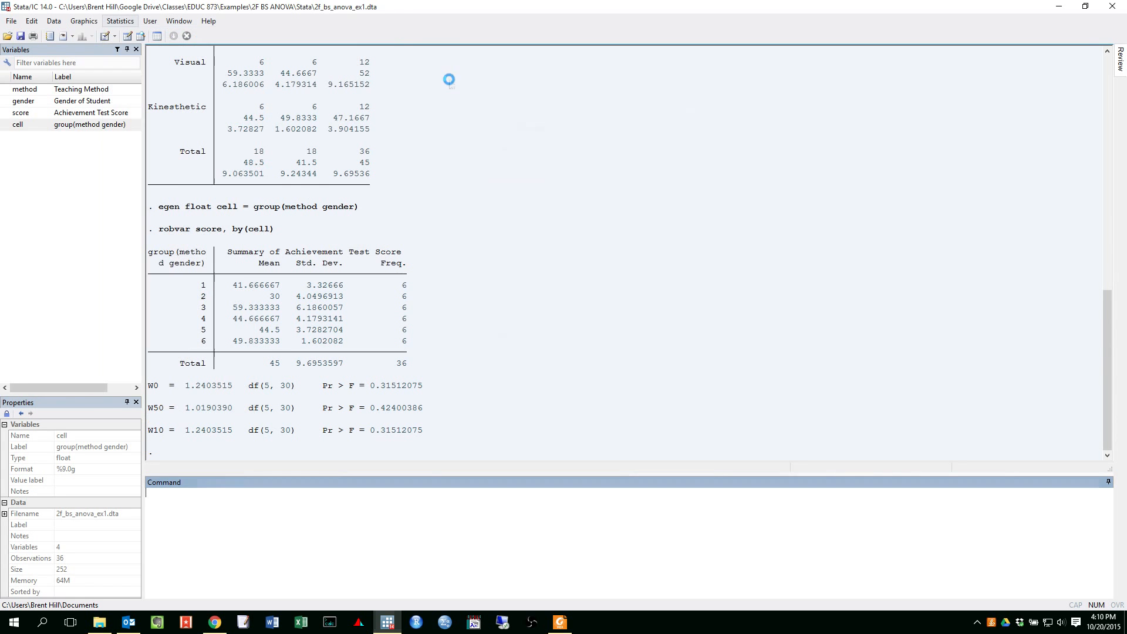
{"action": "left_click_drag", "start_coordinate": [601, 111], "coordinate": [619, 67]}
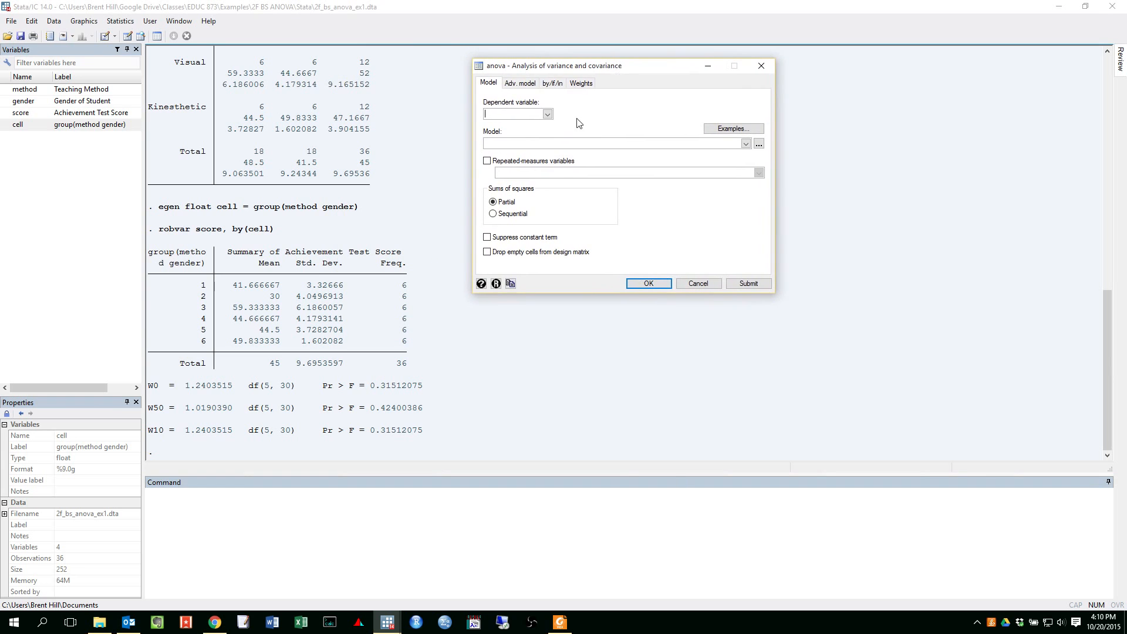
{"action": "left_click", "coordinate": [547, 114]}
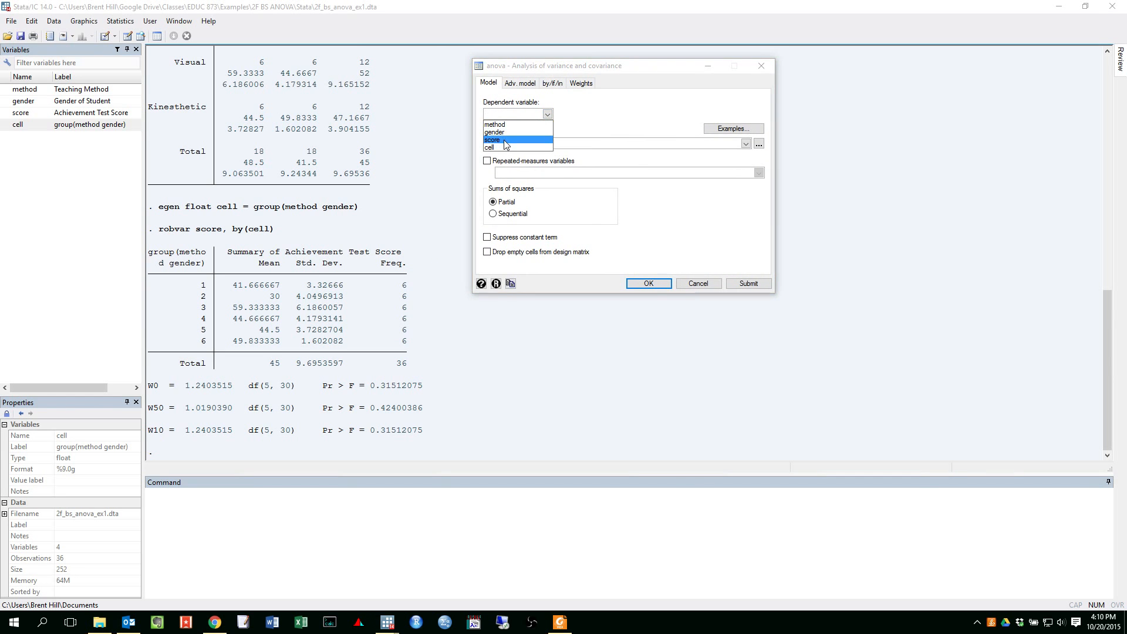
{"action": "left_click", "coordinate": [505, 140]}
- Add method and gender as the main-effect terms of the ANOVA model
{"action": "left_click", "coordinate": [504, 142]}
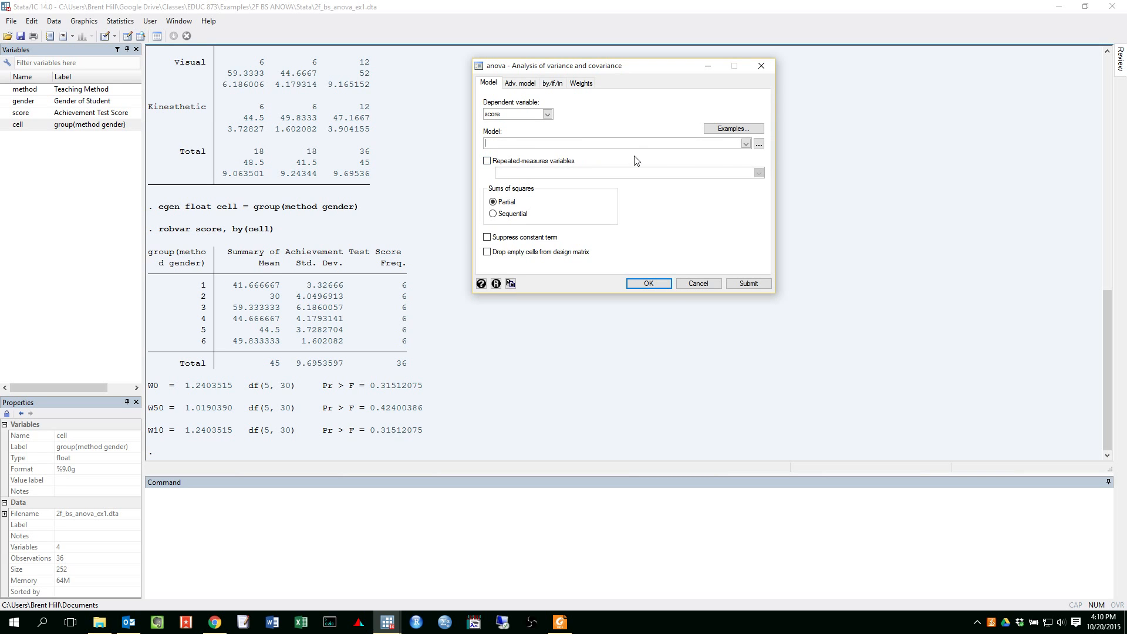
{"action": "left_click", "coordinate": [745, 144]}
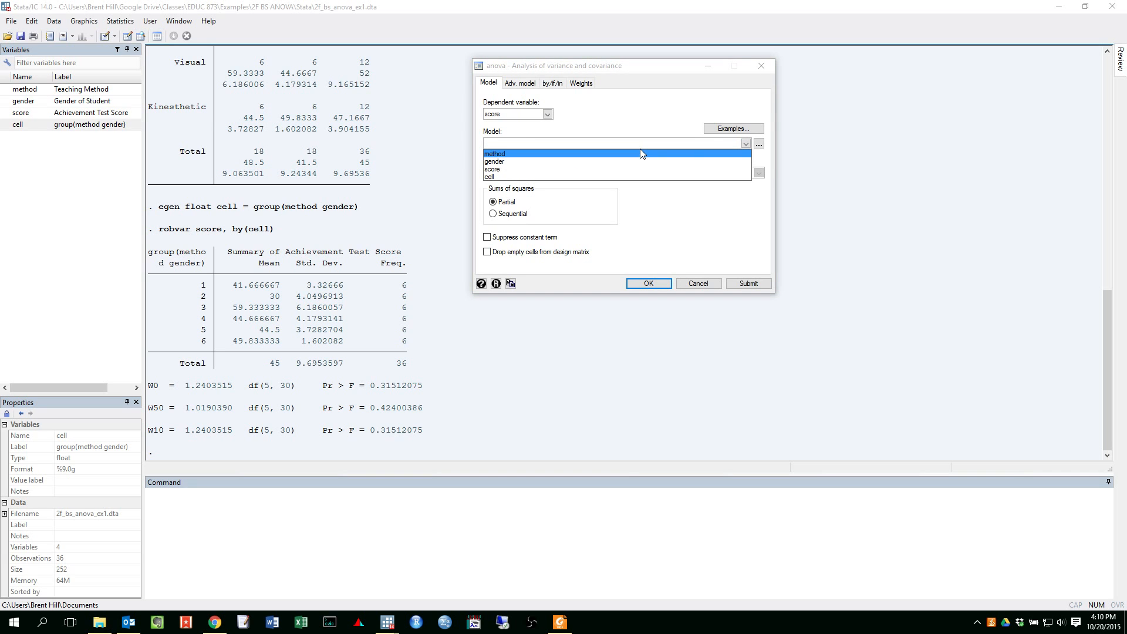
{"action": "left_click", "coordinate": [638, 153]}
{"action": "left_click", "coordinate": [595, 161]}
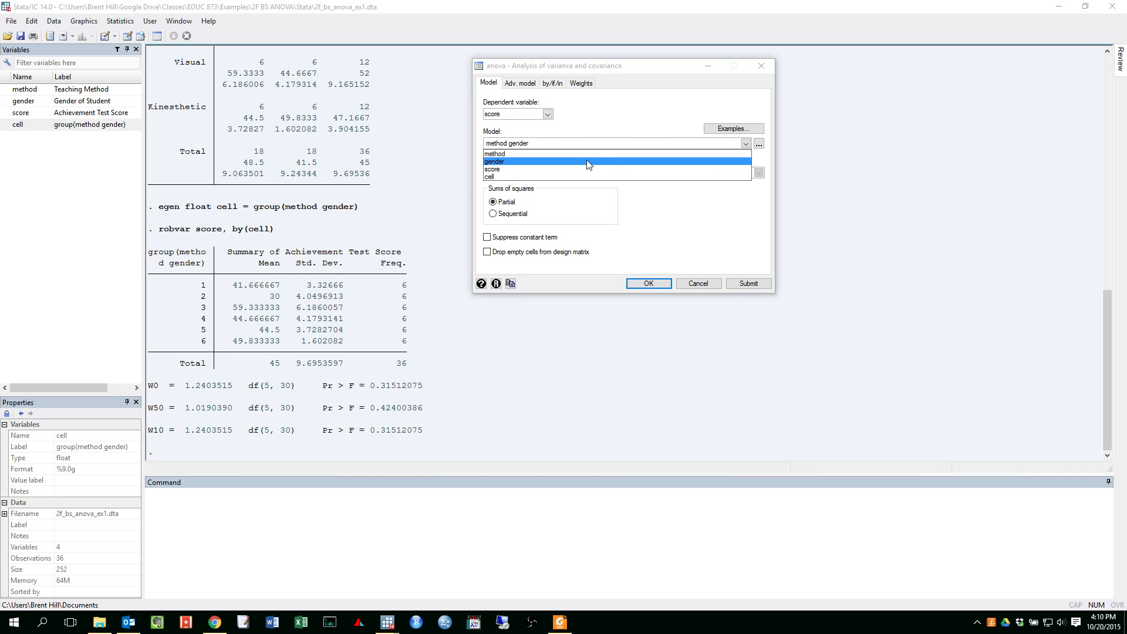
{"action": "left_click", "coordinate": [569, 143]}
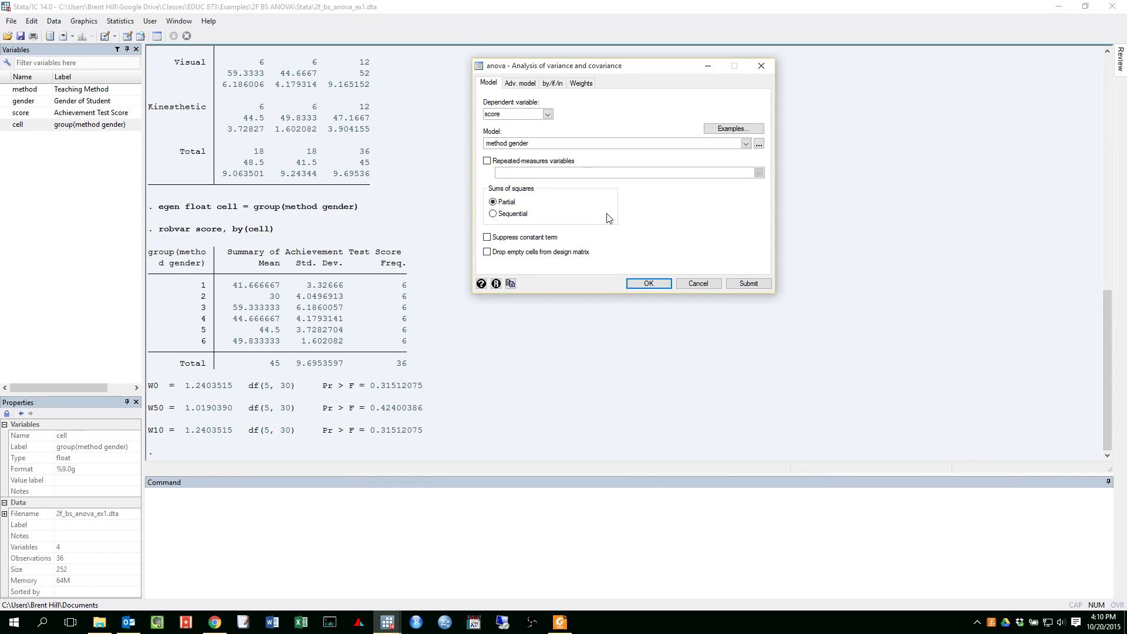
- Try adding the method#gender interaction directly to the model terms and clear the whole model entry
{"action": "type", "text": "method#gender"}
{"action": "key", "text": "shift+Right"}
{"action": "key", "text": "shift+Right"}
{"action": "key", "text": "shift+Right"}
{"action": "key", "text": "shift+Right"}
{"action": "key", "text": "shift+Right"}
{"action": "key", "text": "shift+Right"}
{"action": "key", "text": "shift+Right"}
{"action": "key", "text": "shift+Right"}
{"action": "key", "text": "shift+Right"}
{"action": "key", "text": "Right"}
{"action": "key", "text": "BackSpace"}
{"action": "key", "text": "BackSpace"}
{"action": "key", "text": "BackSpace"}
{"action": "key", "text": "BackSpace"}
{"action": "key", "text": "BackSpace"}
{"action": "key", "text": "BackSpace"}
{"action": "key", "text": "BackSpace"}
{"action": "key", "text": "BackSpace"}
{"action": "key", "text": "BackSpace"}
{"action": "key", "text": "BackSpace"}
{"action": "key", "text": "BackSpace"}
{"action": "key", "text": "BackSpace"}
{"action": "key", "text": "BackSpace"}
{"action": "key", "text": "BackSpace"}
{"action": "key", "text": "BackSpace"}
{"action": "key", "text": "BackSpace"}
{"action": "key", "text": "BackSpace"}
{"action": "key", "text": "BackSpace"}
{"action": "key", "text": "BackSpace"}
{"action": "key", "text": "BackSpace"}
- Create a factor-variable varlist for the model and add method and gender to it as main effects
{"action": "left_click", "coordinate": [759, 145]}
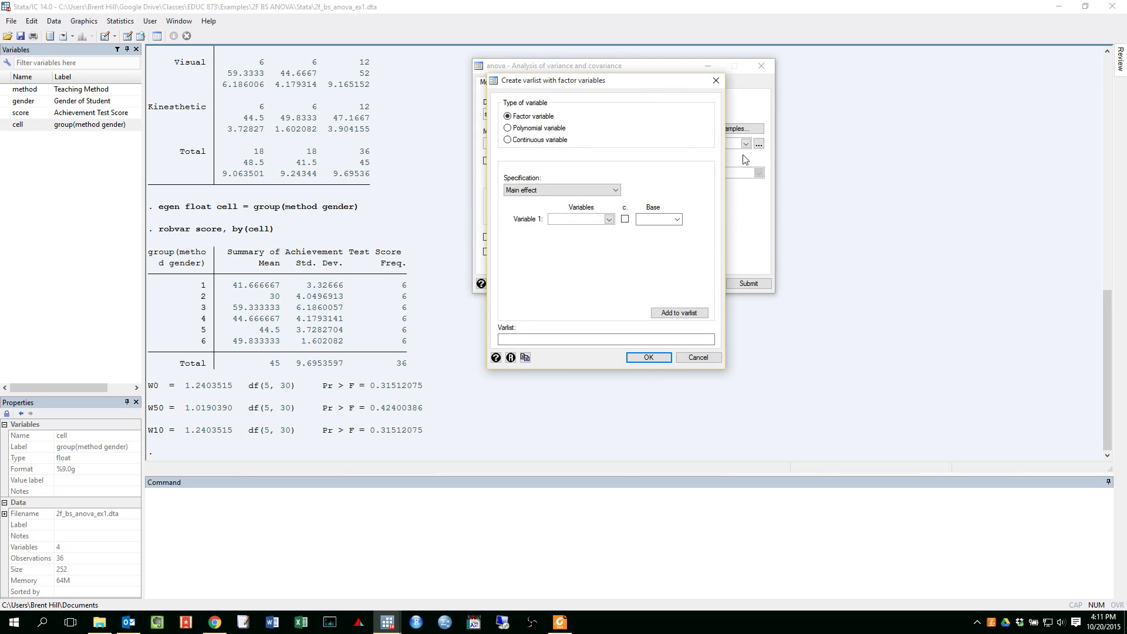
{"action": "left_click_drag", "start_coordinate": [630, 84], "coordinate": [604, 65]}
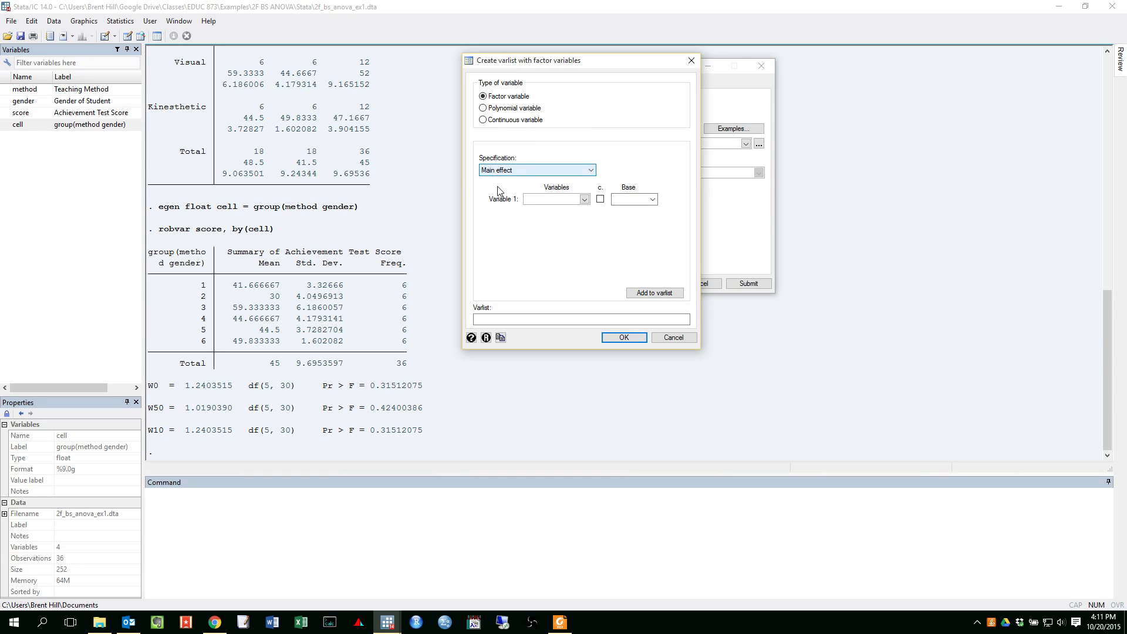
{"action": "left_click", "coordinate": [584, 200]}
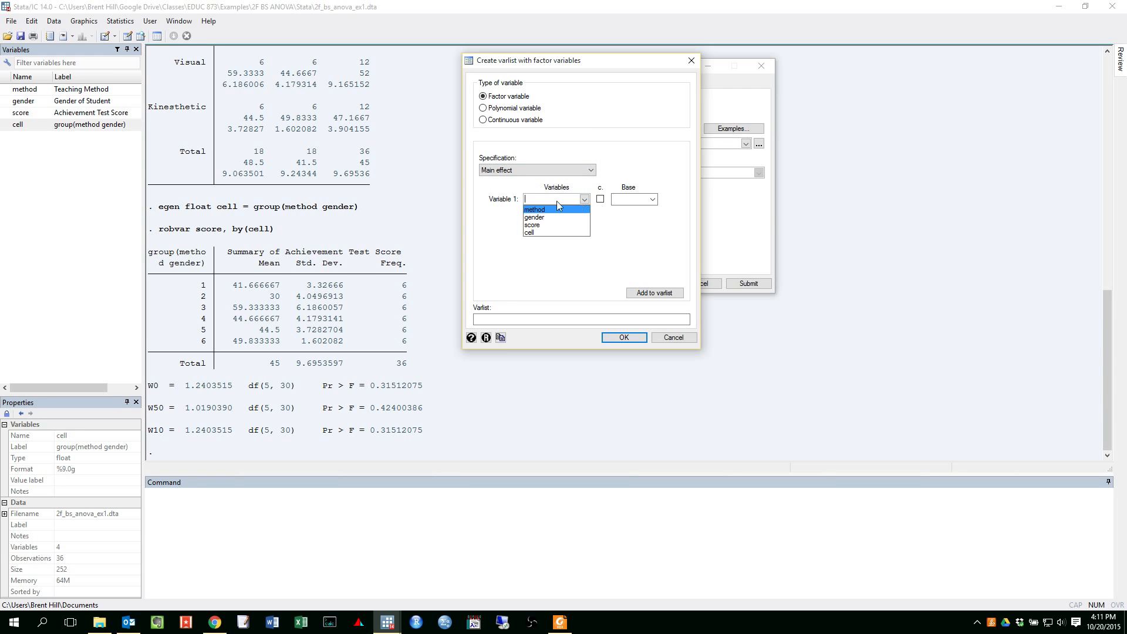
{"action": "left_click", "coordinate": [538, 212]}
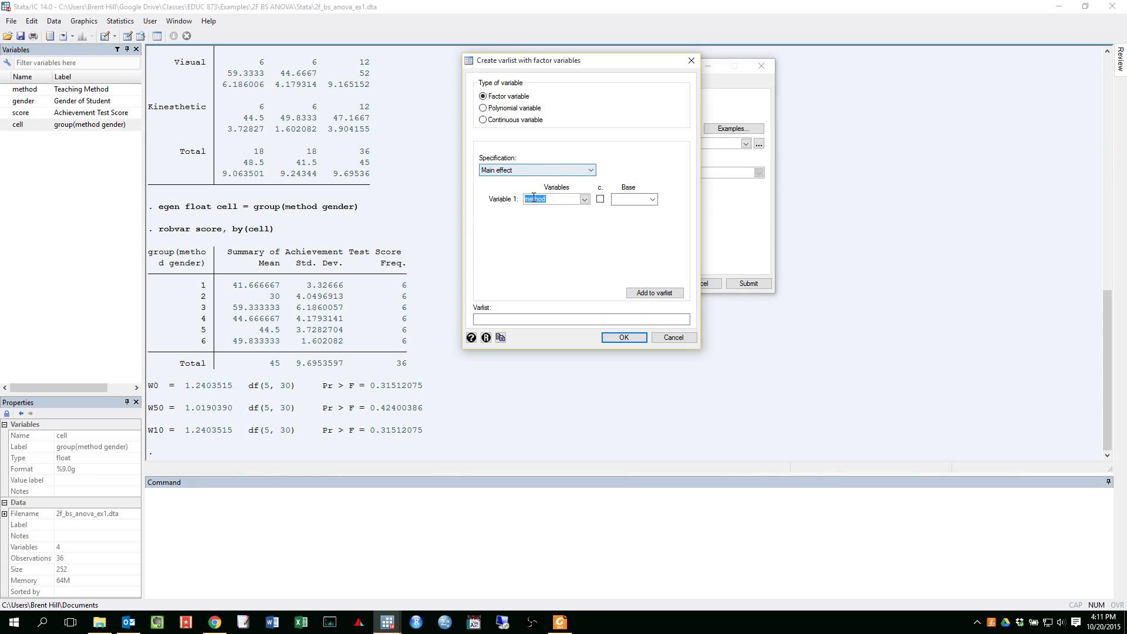
{"action": "left_click", "coordinate": [652, 293]}
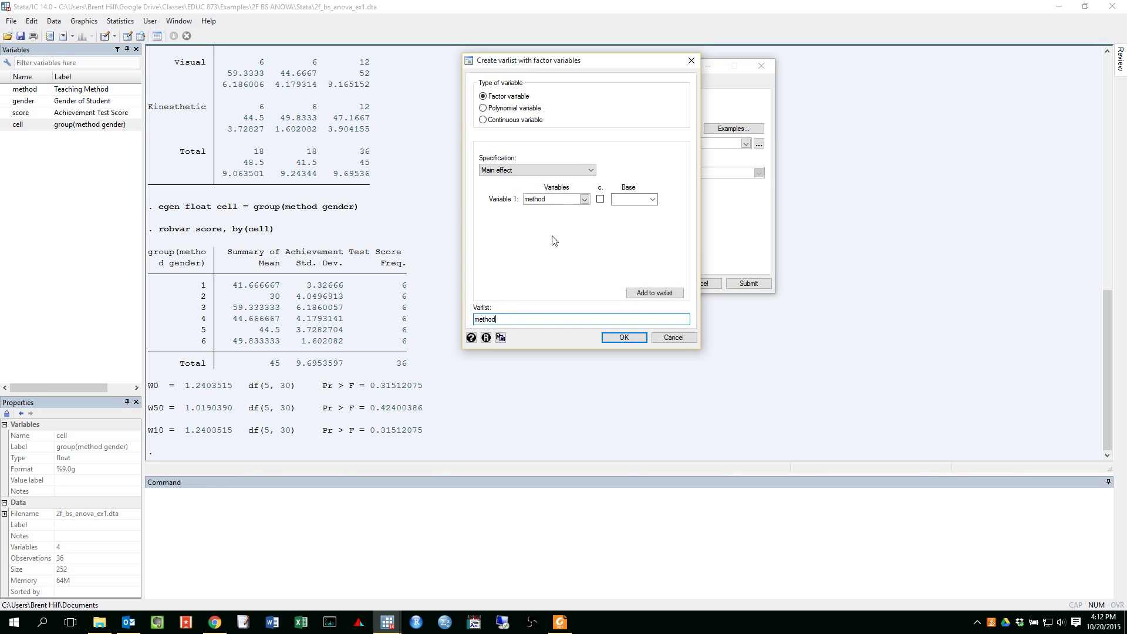
{"action": "left_click", "coordinate": [585, 199]}
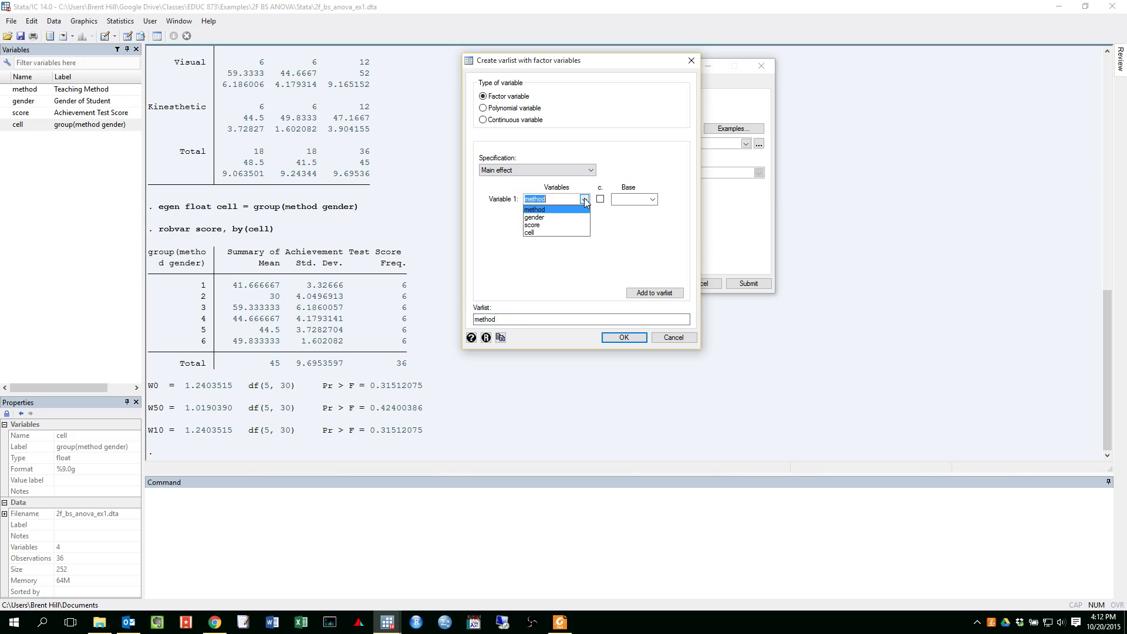
{"action": "left_click", "coordinate": [549, 218]}
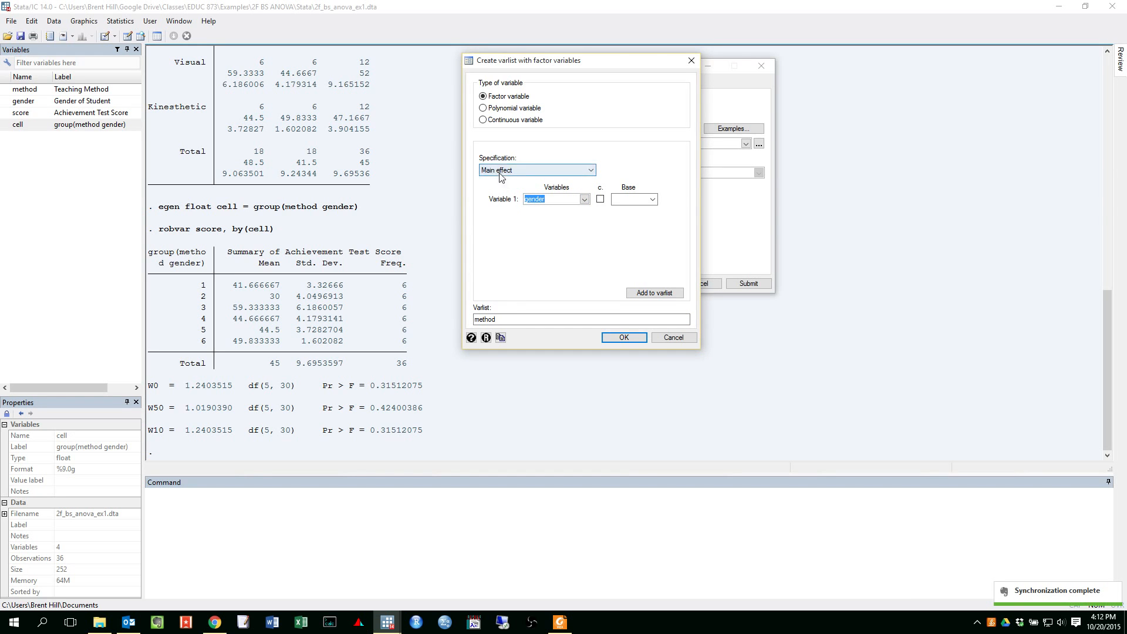
{"action": "left_click", "coordinate": [663, 292]}
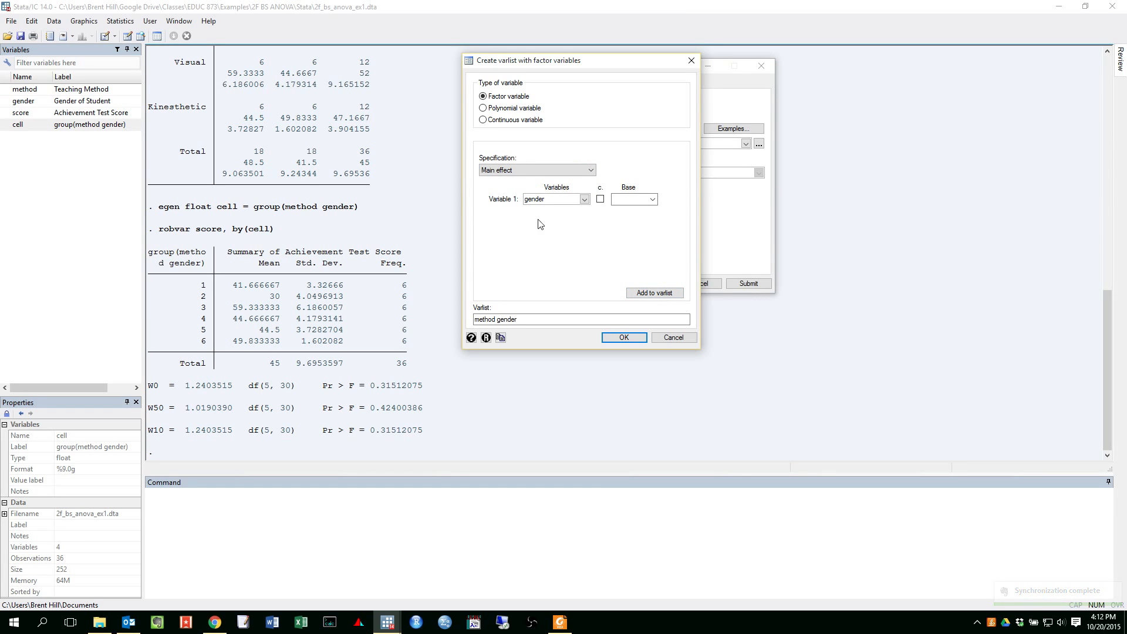
- Add the two-way interaction of method and gender to the varlist
{"action": "left_click", "coordinate": [589, 170]}
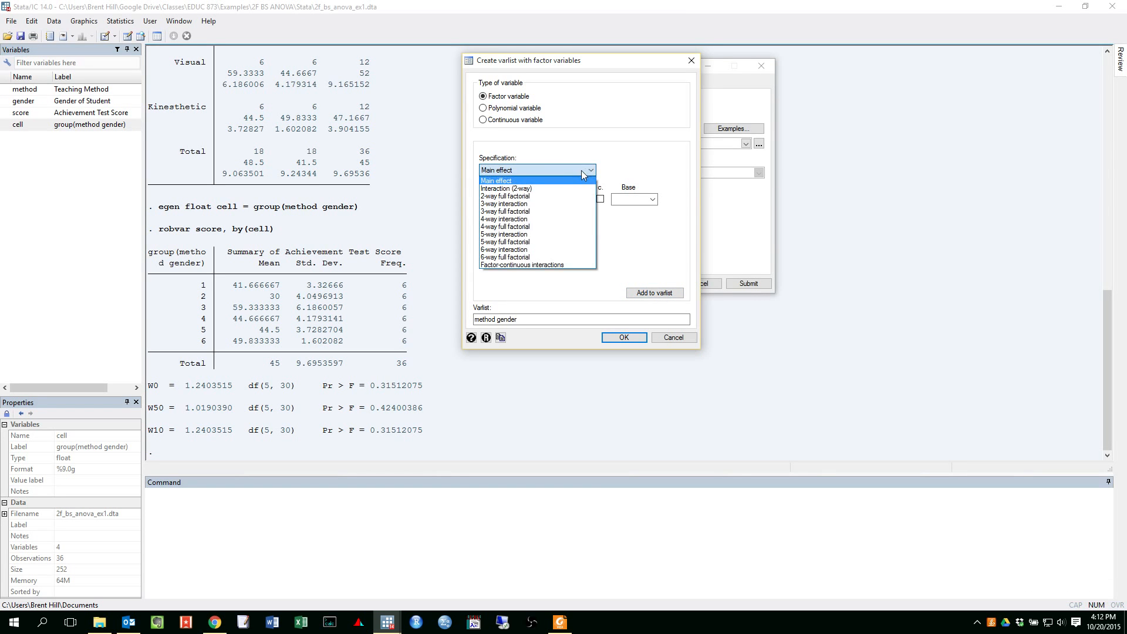
{"action": "left_click", "coordinate": [528, 189]}
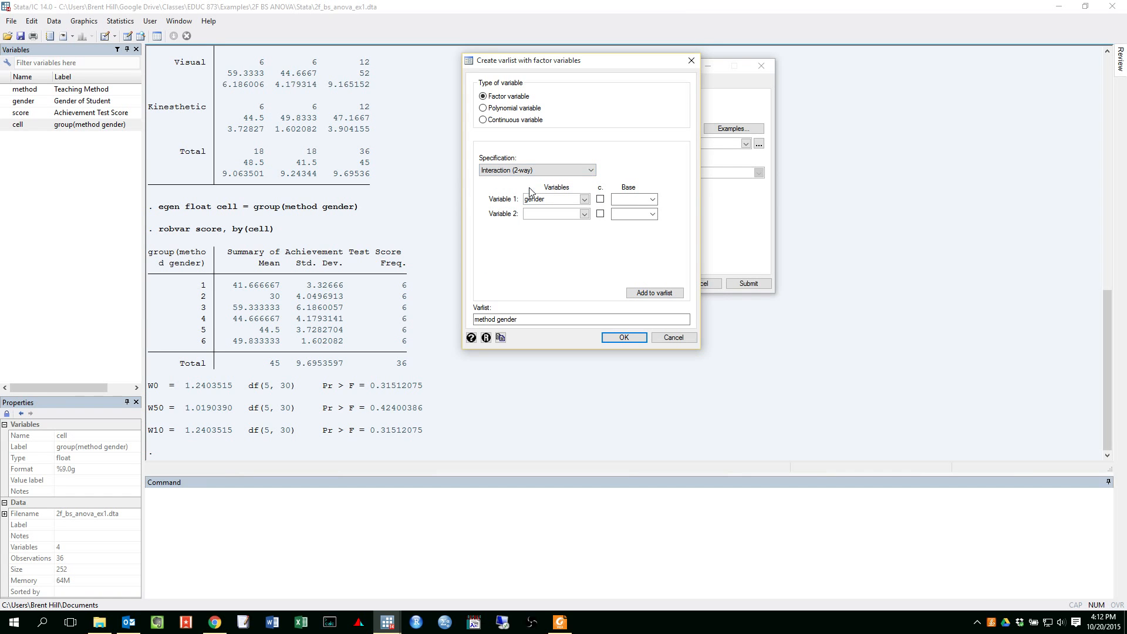
{"action": "left_click", "coordinate": [584, 199]}
{"action": "left_click", "coordinate": [558, 213]}
{"action": "left_click", "coordinate": [584, 213]}
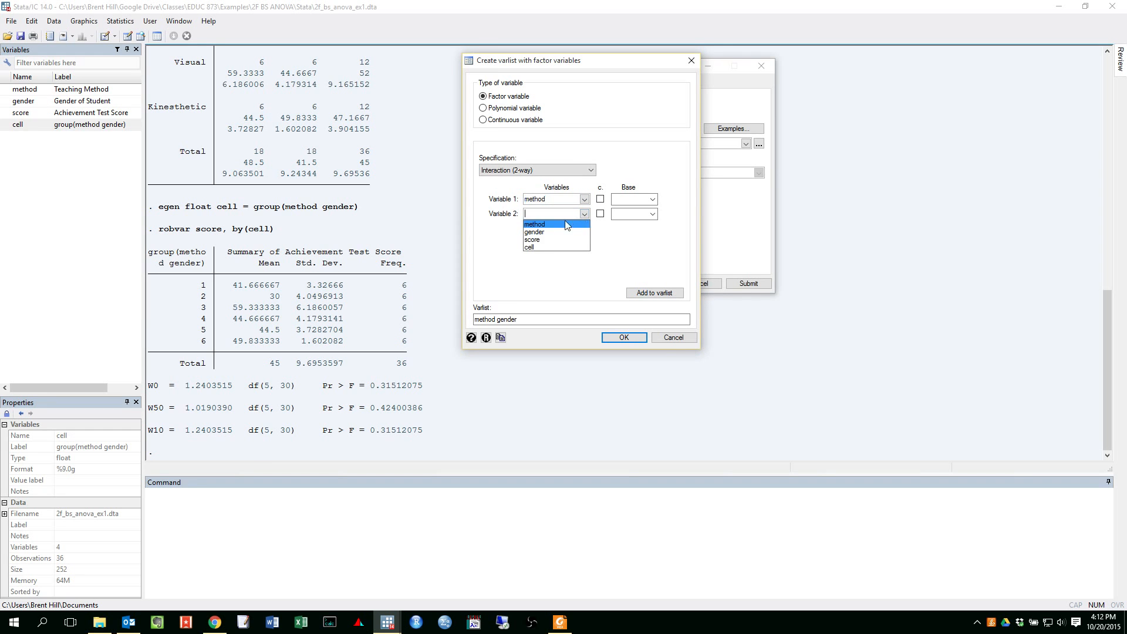
{"action": "left_click", "coordinate": [548, 232]}
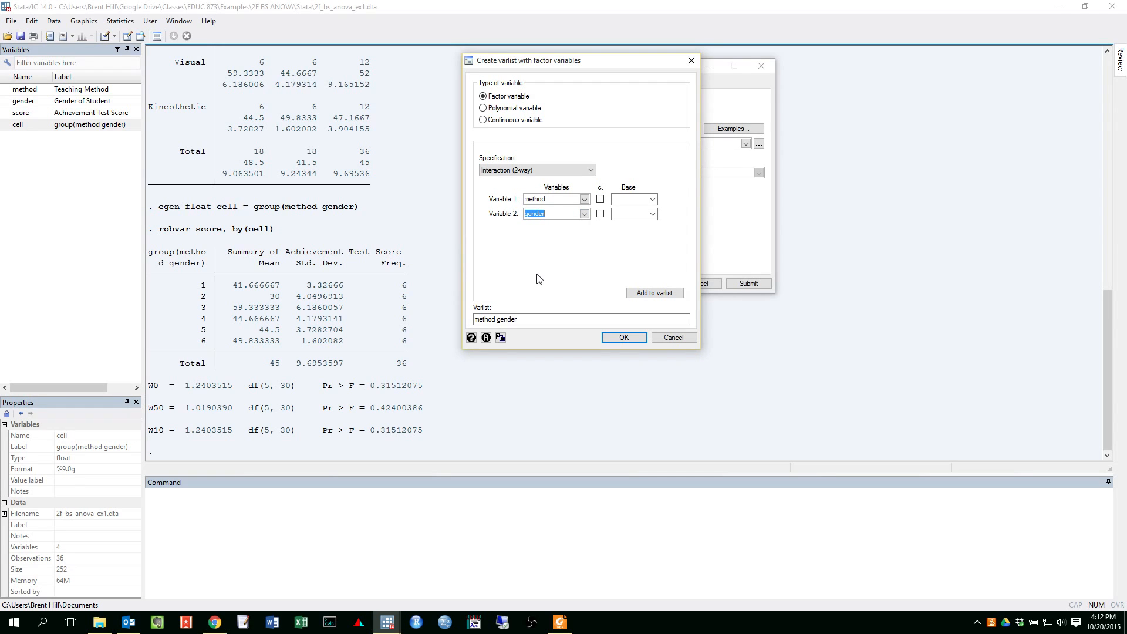
{"action": "left_click", "coordinate": [648, 293]}
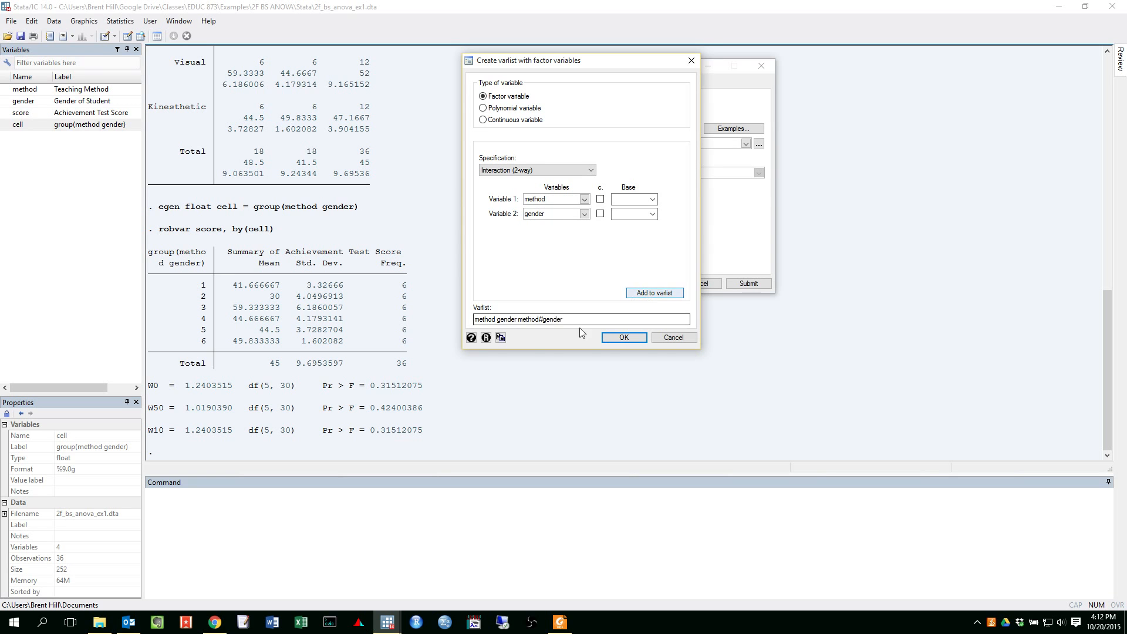
- Check the method, gender and method#gender terms in the varlist and apply it as the ANOVA model
{"action": "left_click_drag", "start_coordinate": [564, 319], "coordinate": [556, 320]}
{"action": "left_click_drag", "start_coordinate": [536, 320], "coordinate": [518, 320]}
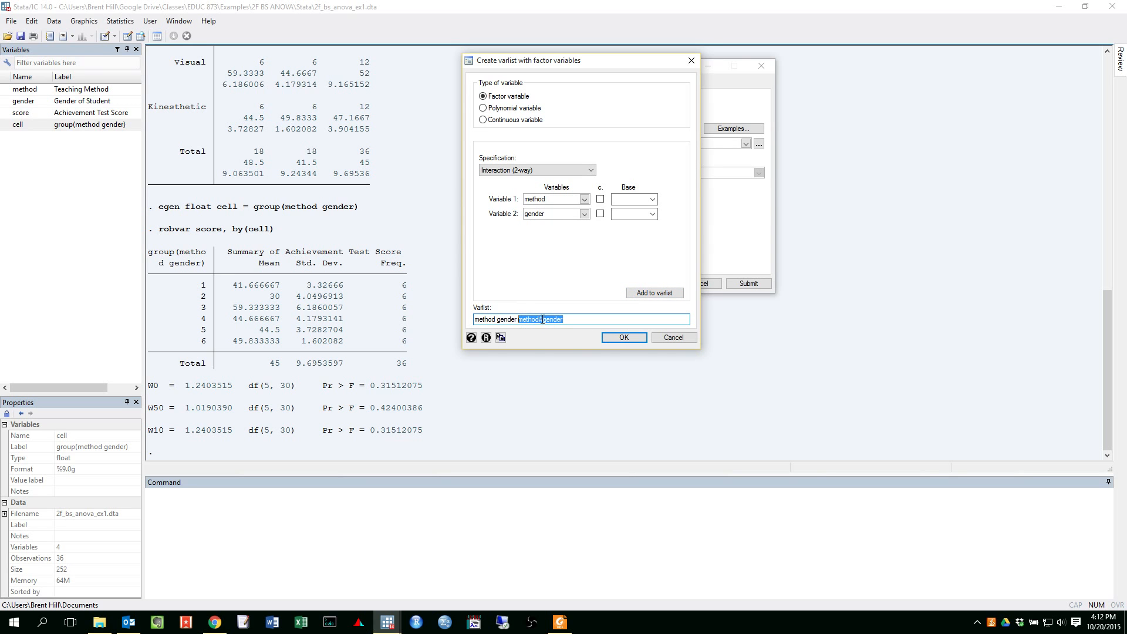
{"action": "left_click", "coordinate": [570, 319]}
{"action": "left_click_drag", "start_coordinate": [568, 319], "coordinate": [482, 313]}
{"action": "left_click", "coordinate": [568, 320]}
{"action": "left_click", "coordinate": [508, 319]}
{"action": "left_click", "coordinate": [527, 319]}
{"action": "left_click", "coordinate": [606, 321]}
{"action": "left_click", "coordinate": [624, 337]}
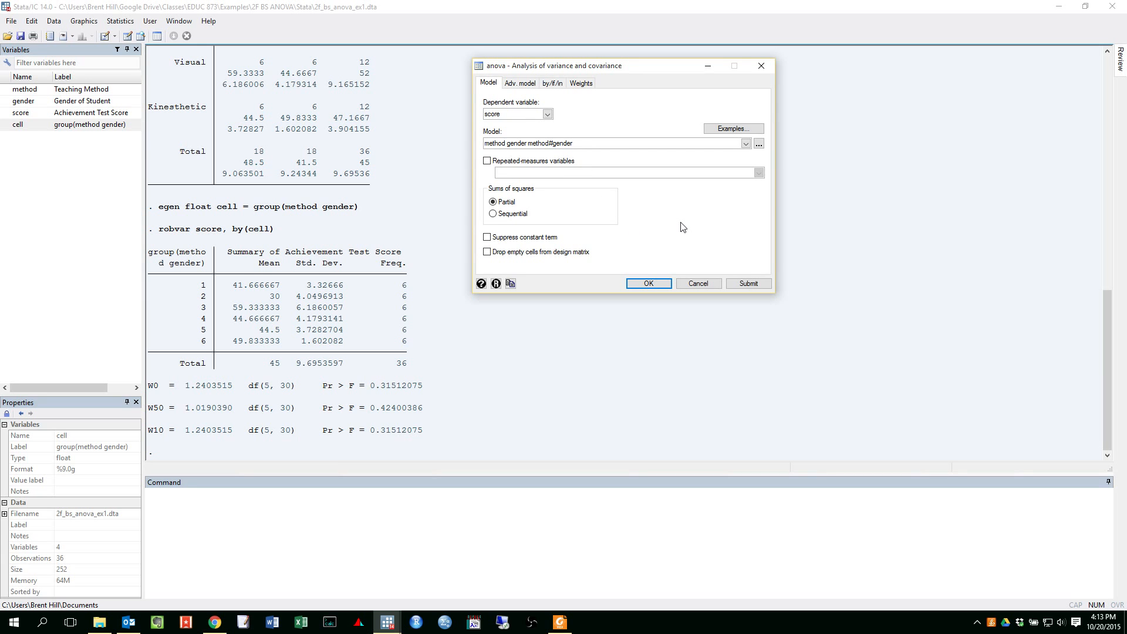
- Run the ANOVA of score on method, gender and method#gender, keeping partial sums of squares, and close its dialog
{"action": "left_click", "coordinate": [743, 285]}
{"action": "left_click_drag", "start_coordinate": [547, 68], "coordinate": [703, 60]}
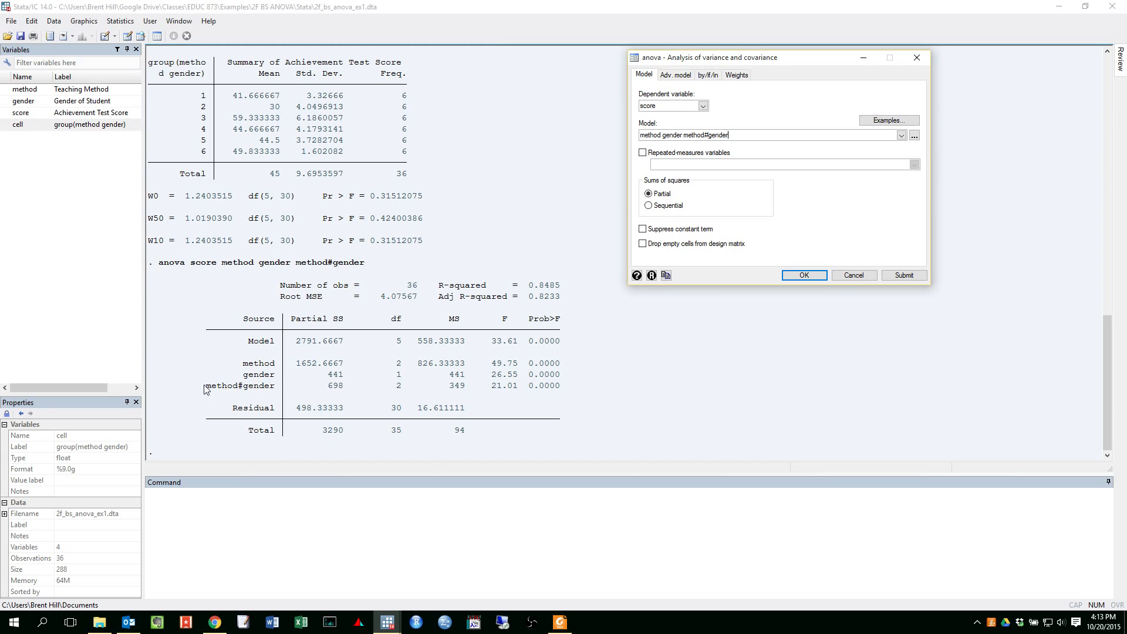
{"action": "left_click", "coordinate": [399, 368]}
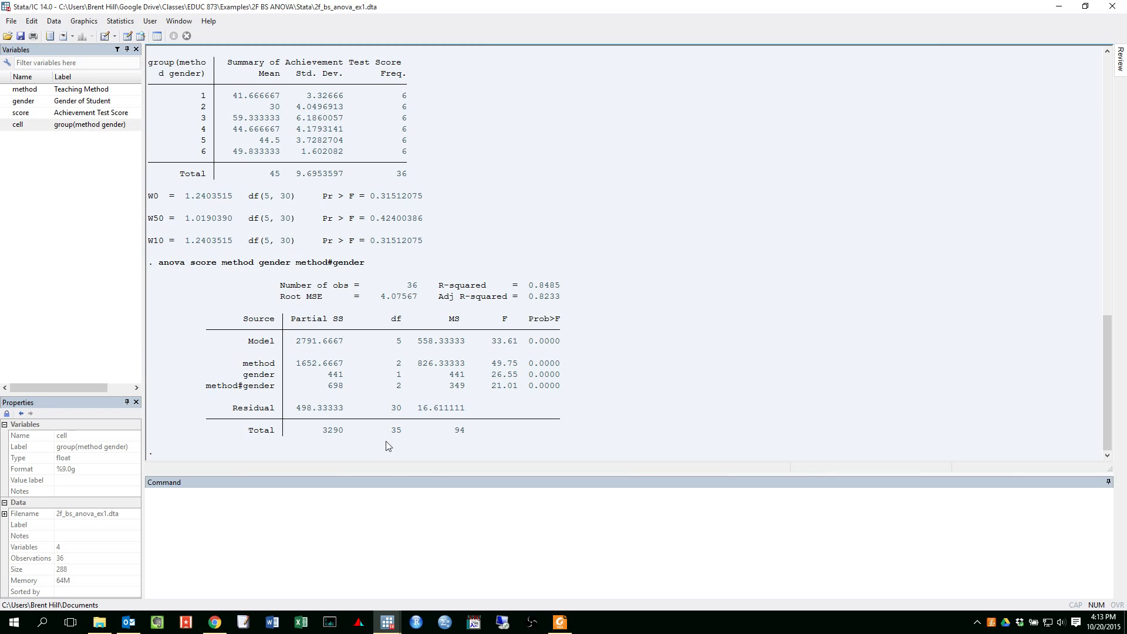
{"action": "double_click", "coordinate": [399, 429]}
{"action": "left_click", "coordinate": [607, 387]}
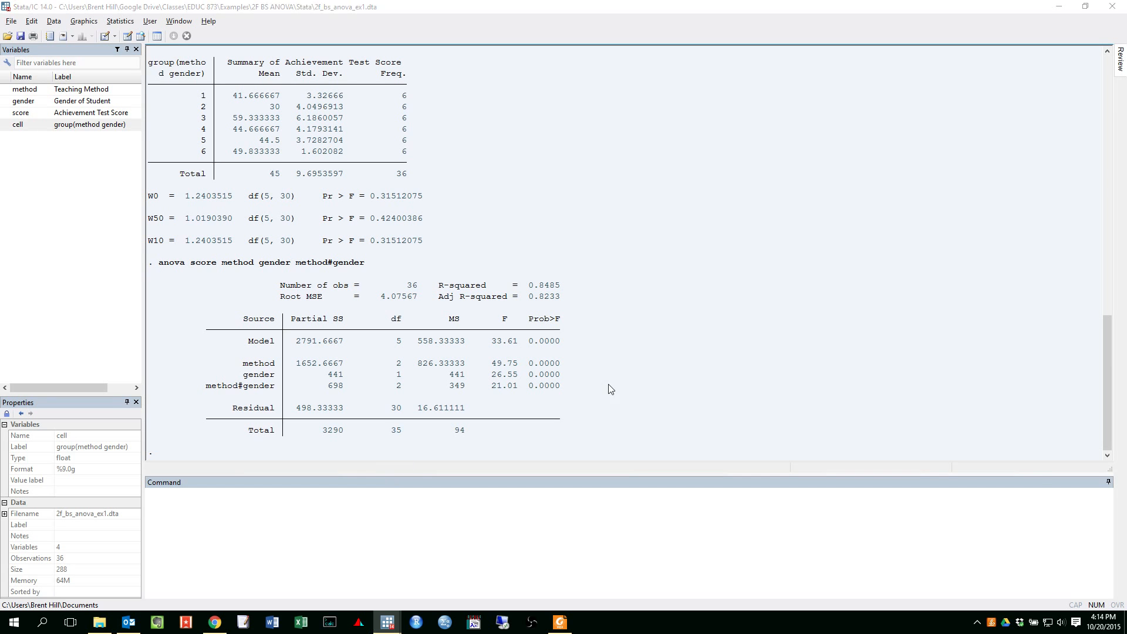
{"action": "key", "text": "alt+Tab"}
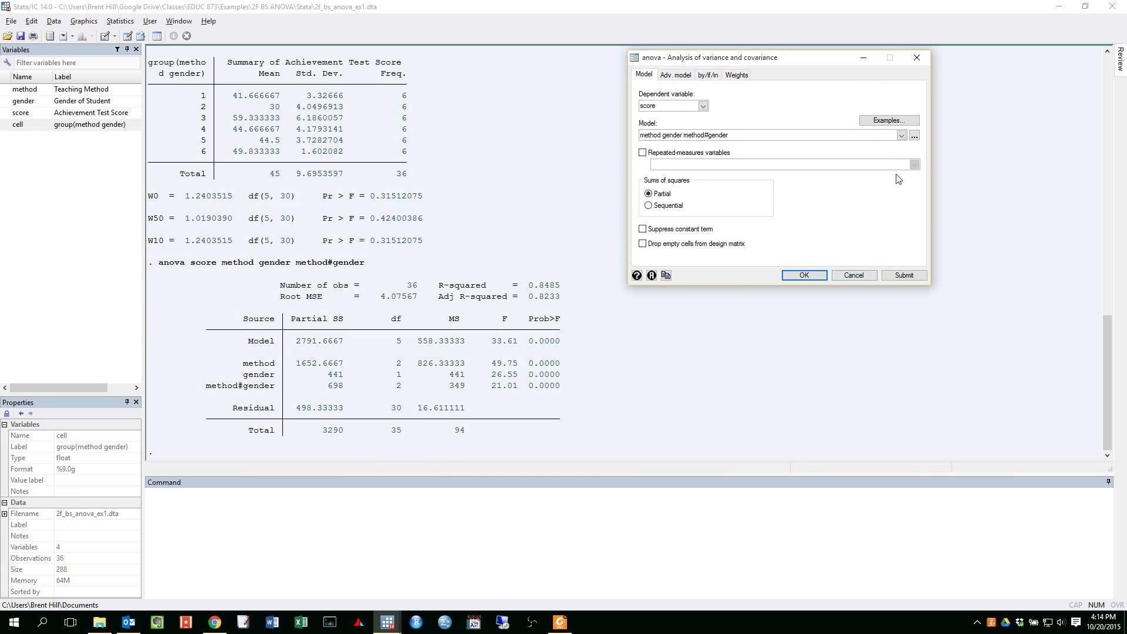
{"action": "left_click", "coordinate": [918, 58]}
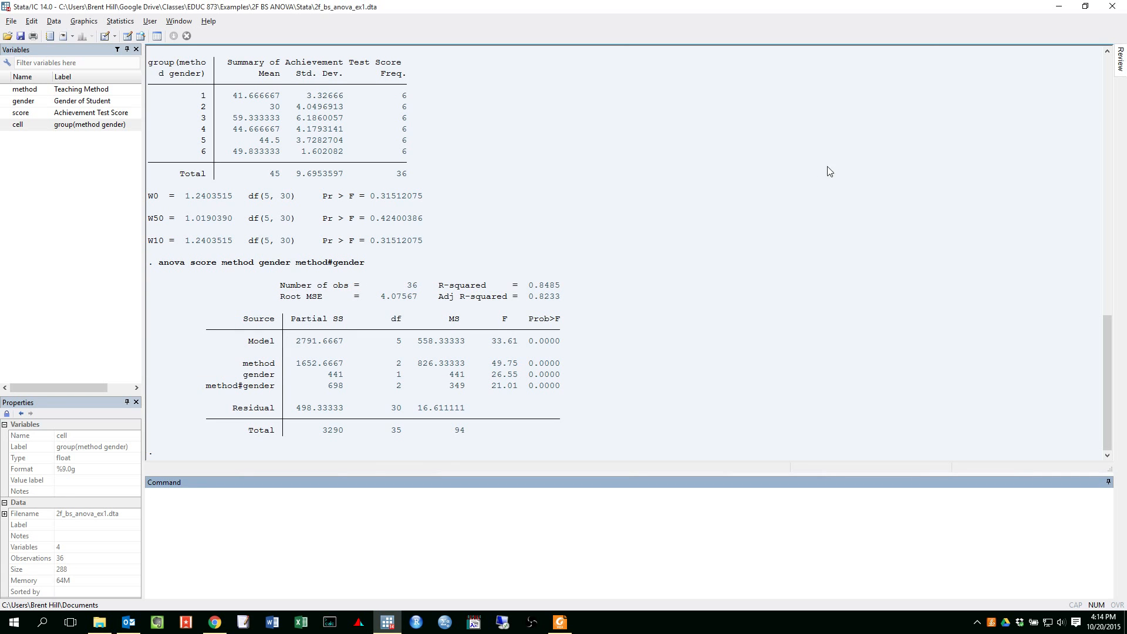
- Examine the F tests and p-values in the method, gender and method#gender rows of the ANOVA table
{"action": "left_click", "coordinate": [665, 343]}
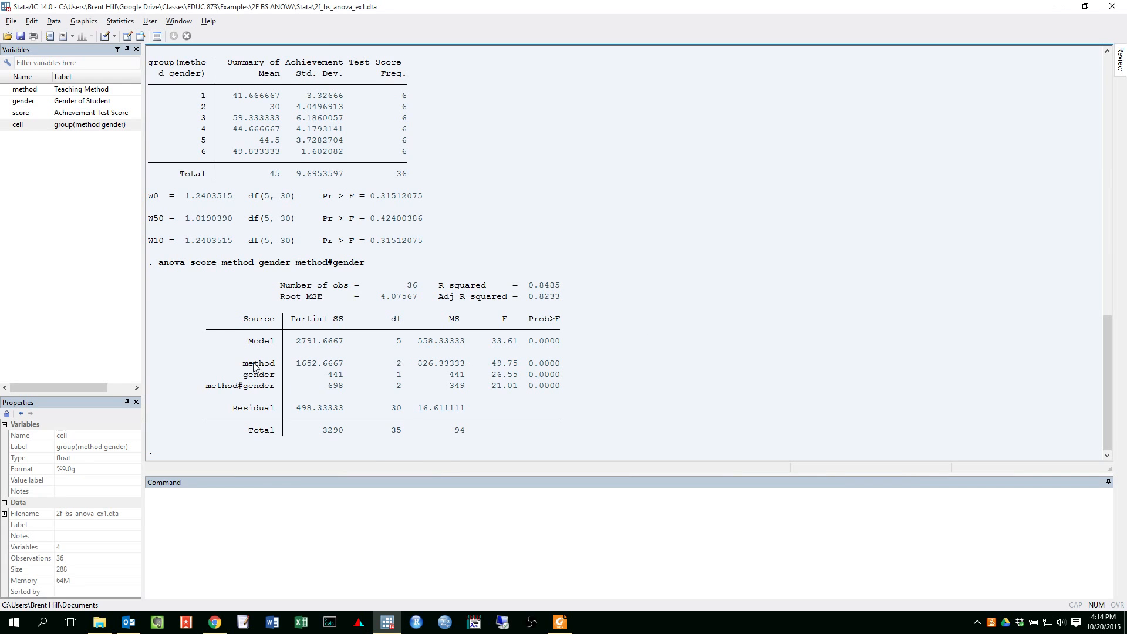
{"action": "left_click_drag", "start_coordinate": [243, 366], "coordinate": [552, 368]}
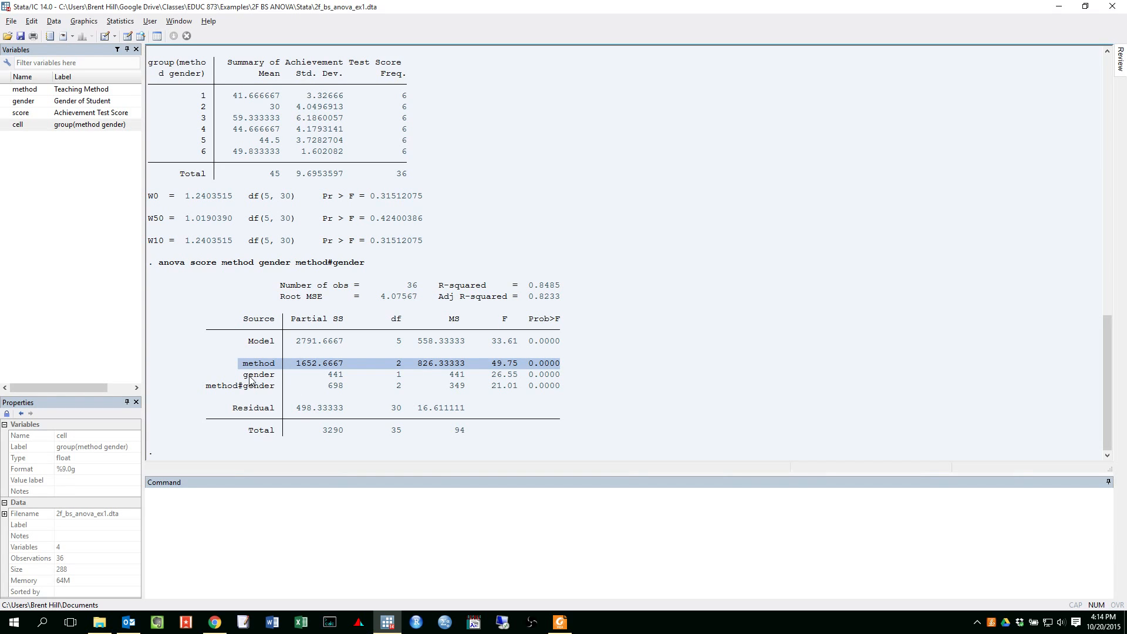
{"action": "left_click_drag", "start_coordinate": [244, 375], "coordinate": [564, 380]}
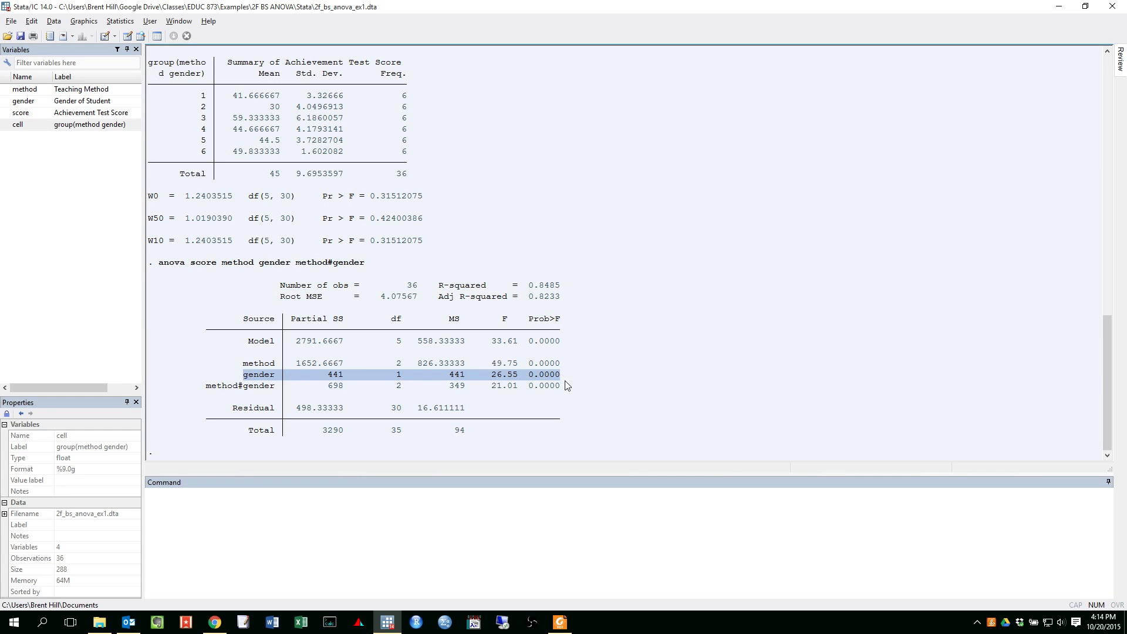
{"action": "left_click", "coordinate": [569, 385]}
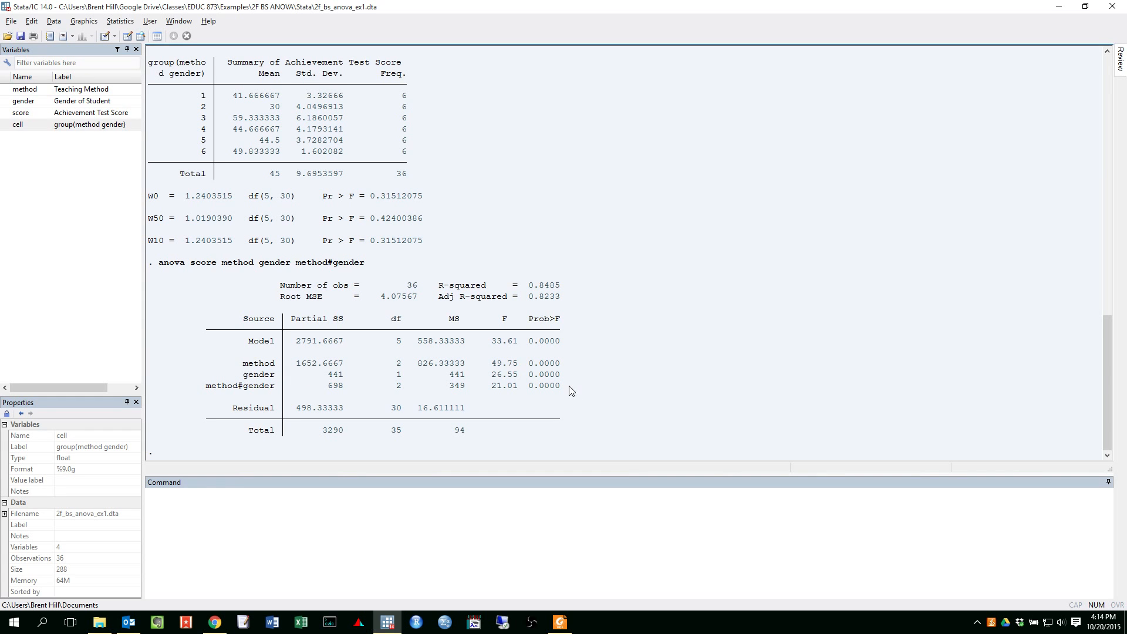
{"action": "left_click_drag", "start_coordinate": [206, 387], "coordinate": [431, 387]}
{"action": "left_click_drag", "start_coordinate": [544, 389], "coordinate": [564, 392]}
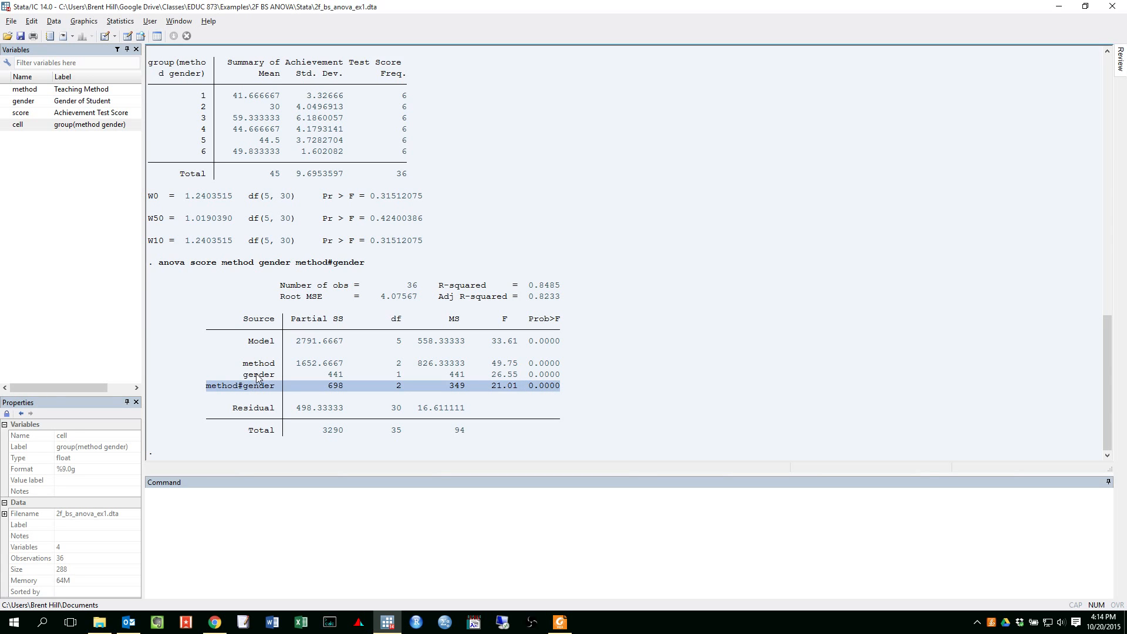
{"action": "left_click", "coordinate": [572, 388]}
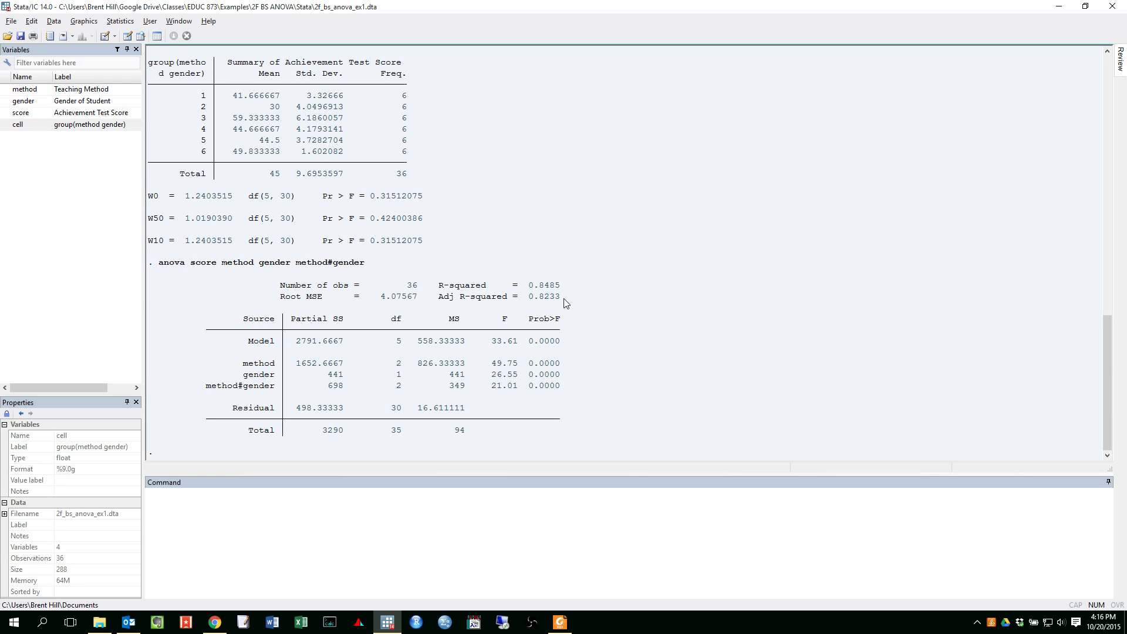
- Examine the R-squared and adjusted R-squared of the ANOVA model
{"action": "left_click_drag", "start_coordinate": [562, 300], "coordinate": [442, 290]}
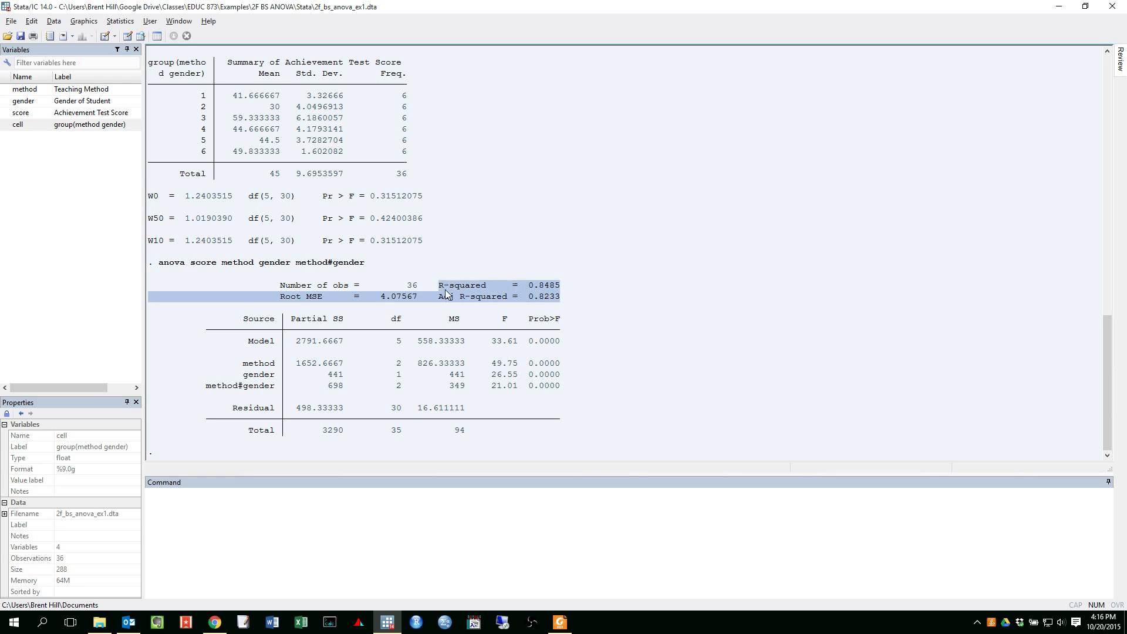
{"action": "left_click", "coordinate": [445, 300]}
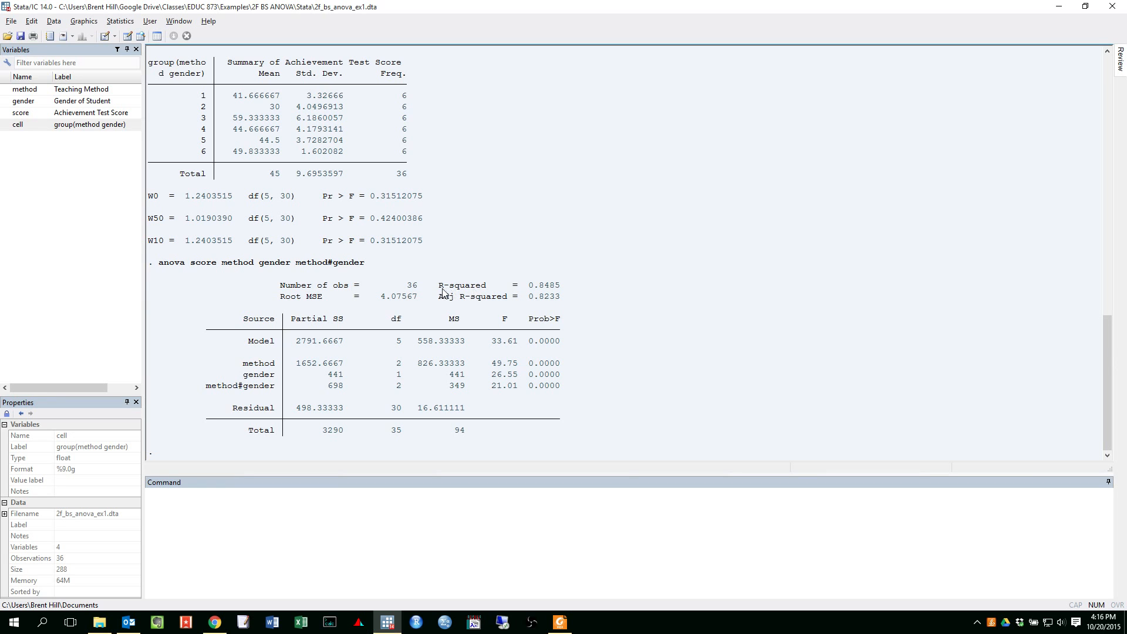
{"action": "left_click_drag", "start_coordinate": [434, 288], "coordinate": [562, 287]}
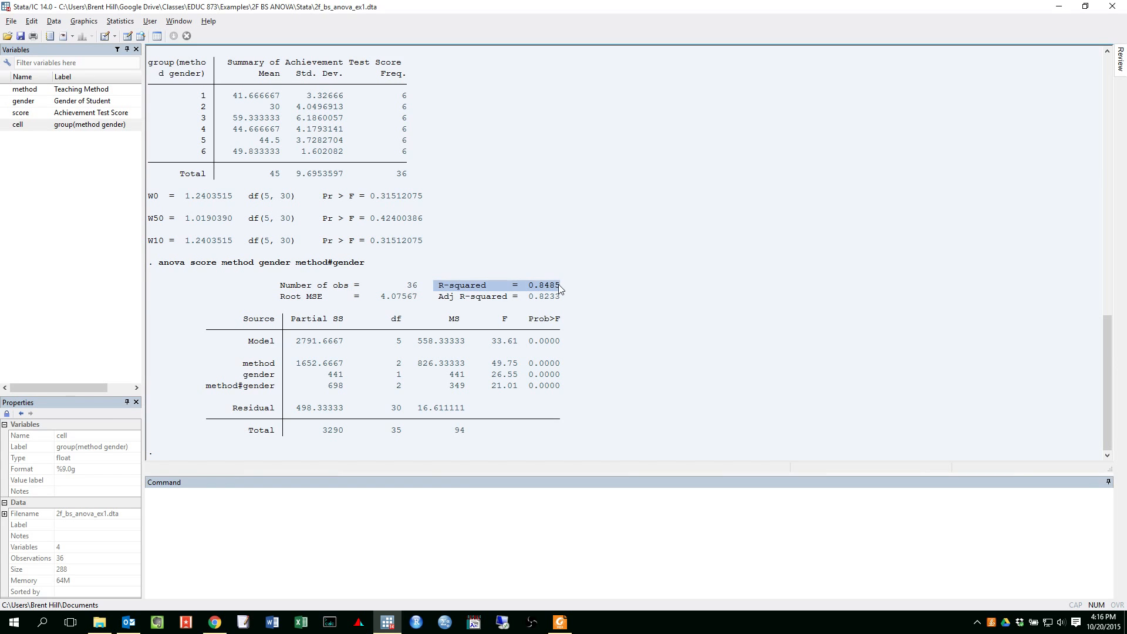
{"action": "left_click_drag", "start_coordinate": [434, 298], "coordinate": [550, 300]}
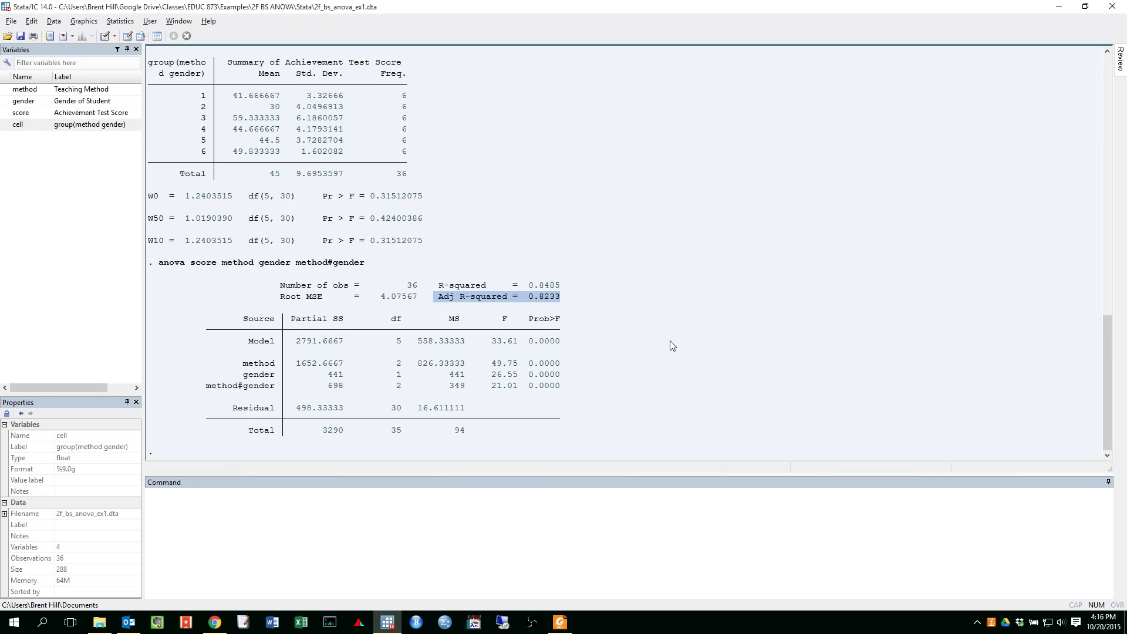
{"action": "left_click", "coordinate": [561, 292]}
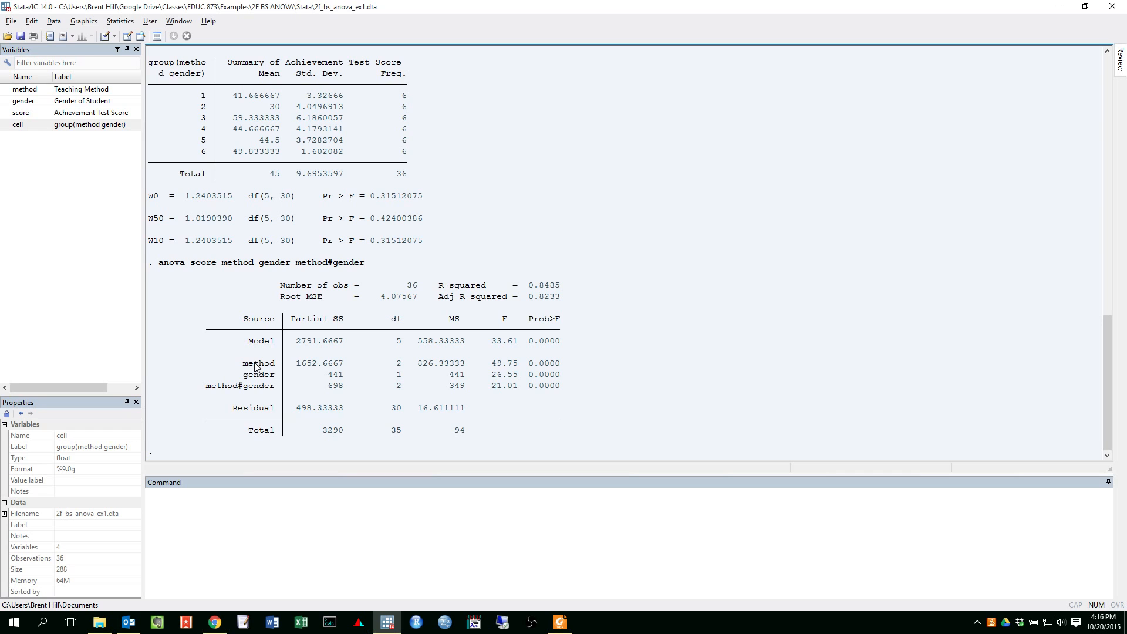
- Review the main-effect and interaction source terms together with the model's R-squared values
{"action": "left_click_drag", "start_coordinate": [241, 364], "coordinate": [277, 376]}
{"action": "left_click_drag", "start_coordinate": [204, 387], "coordinate": [278, 389]}
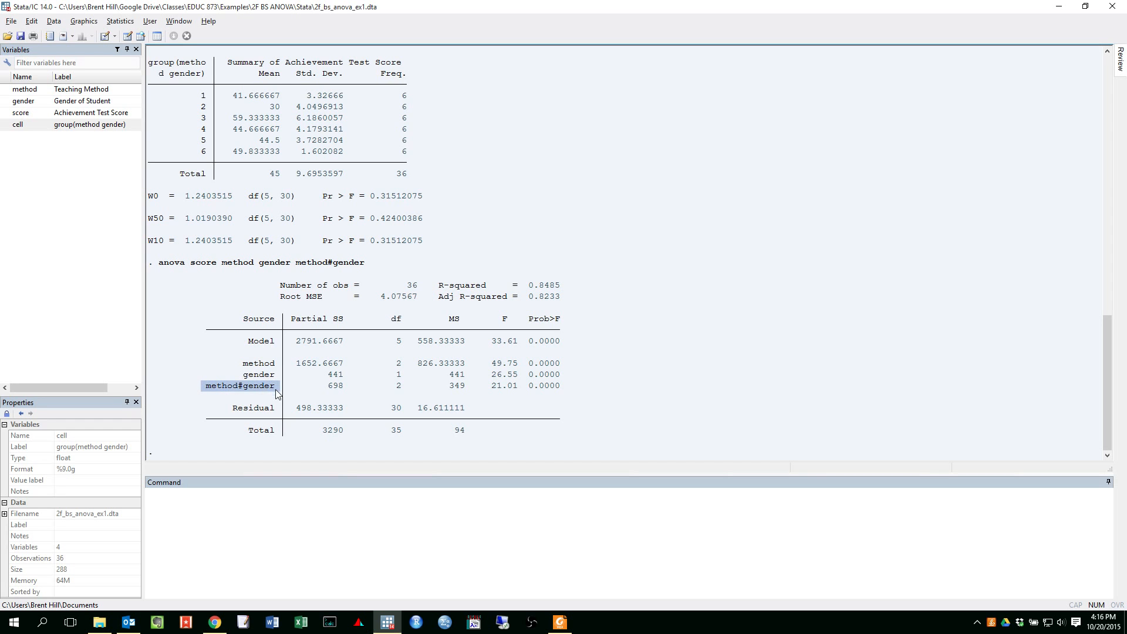
{"action": "left_click", "coordinate": [263, 388]}
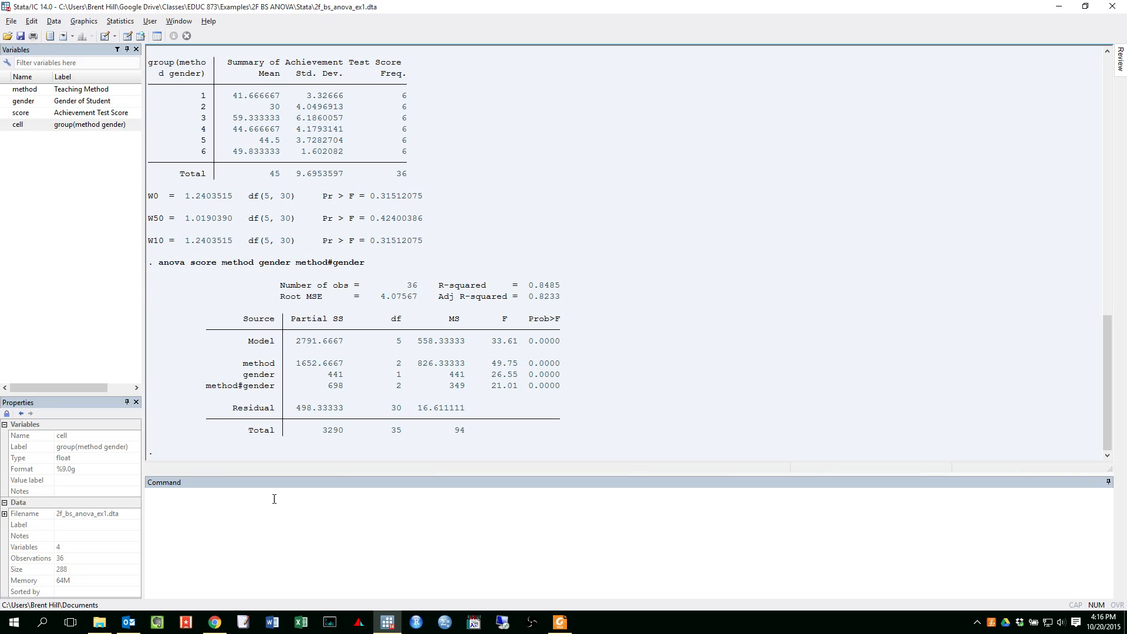
{"action": "left_click_drag", "start_coordinate": [524, 286], "coordinate": [575, 301]}
{"action": "left_click", "coordinate": [574, 301]}
- Open the eta-squared and omega-squared effect size statistics from the ANOVA's postestimation specification, diagnostic and goodness-of-fit commands
{"action": "left_click", "coordinate": [483, 532]}
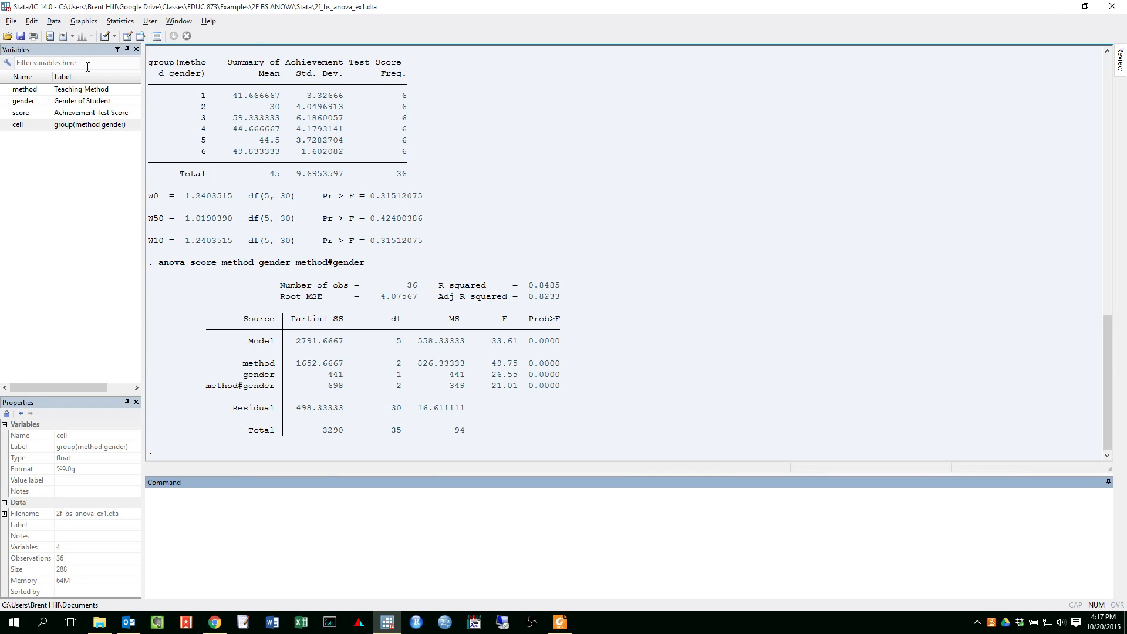
{"action": "left_click", "coordinate": [115, 24]}
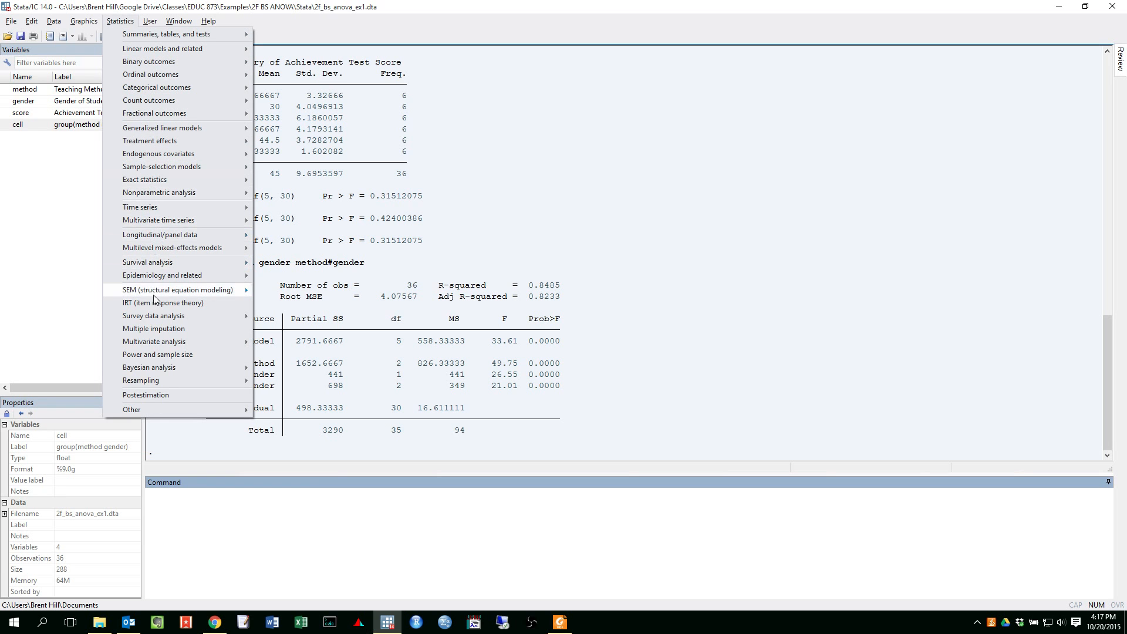
{"action": "left_click", "coordinate": [146, 395]}
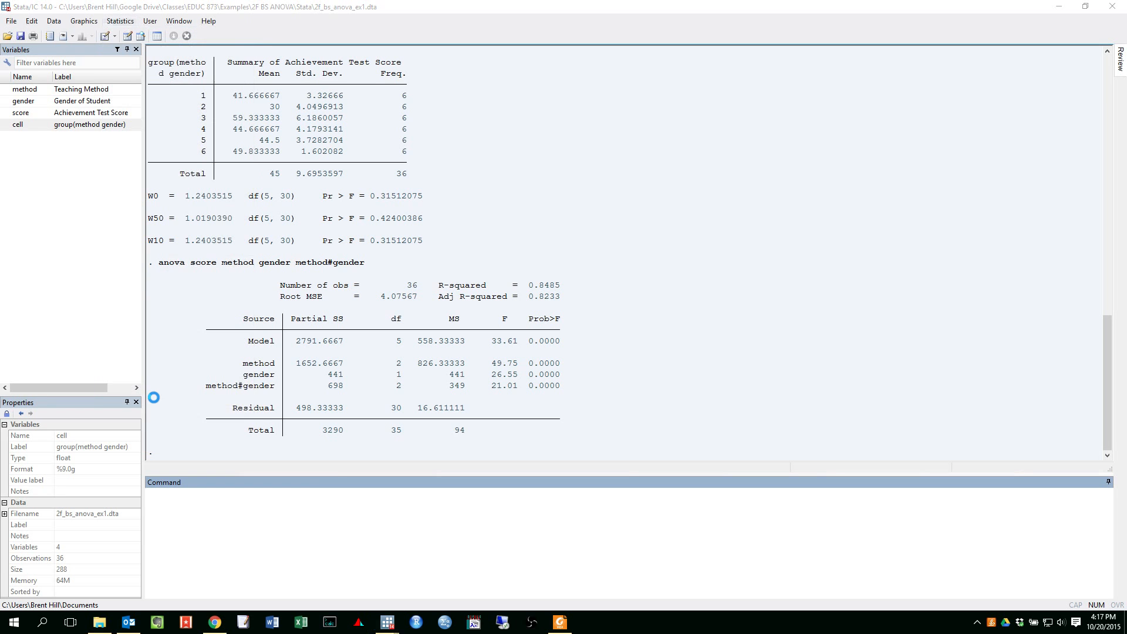
{"action": "left_click_drag", "start_coordinate": [754, 75], "coordinate": [559, 63]}
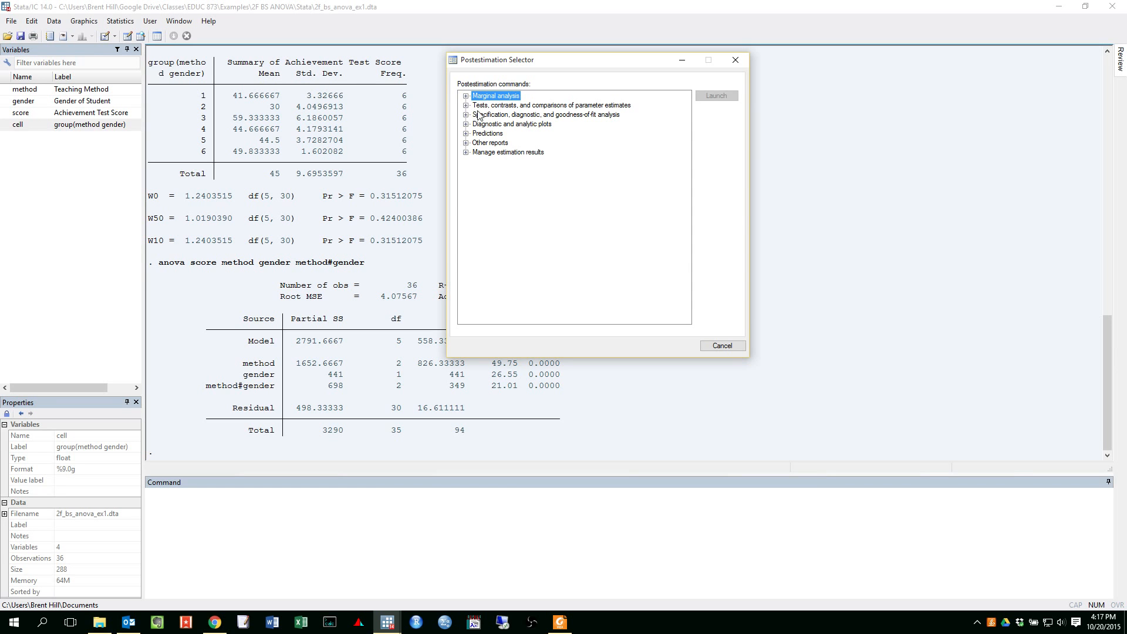
{"action": "left_click", "coordinate": [484, 114]}
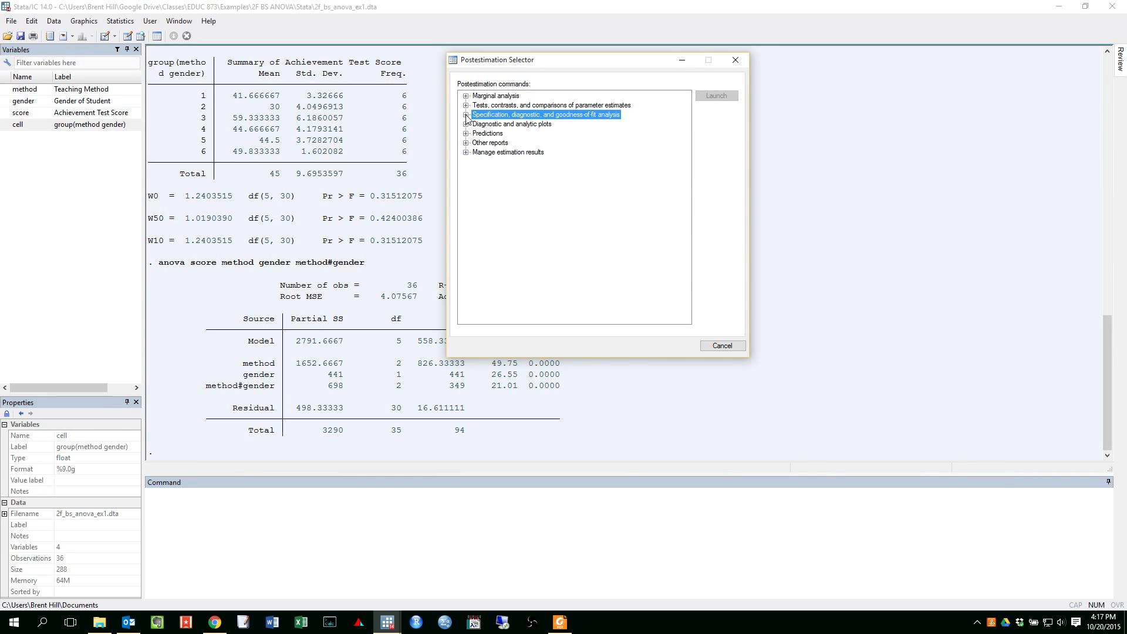
{"action": "left_click", "coordinate": [466, 115]}
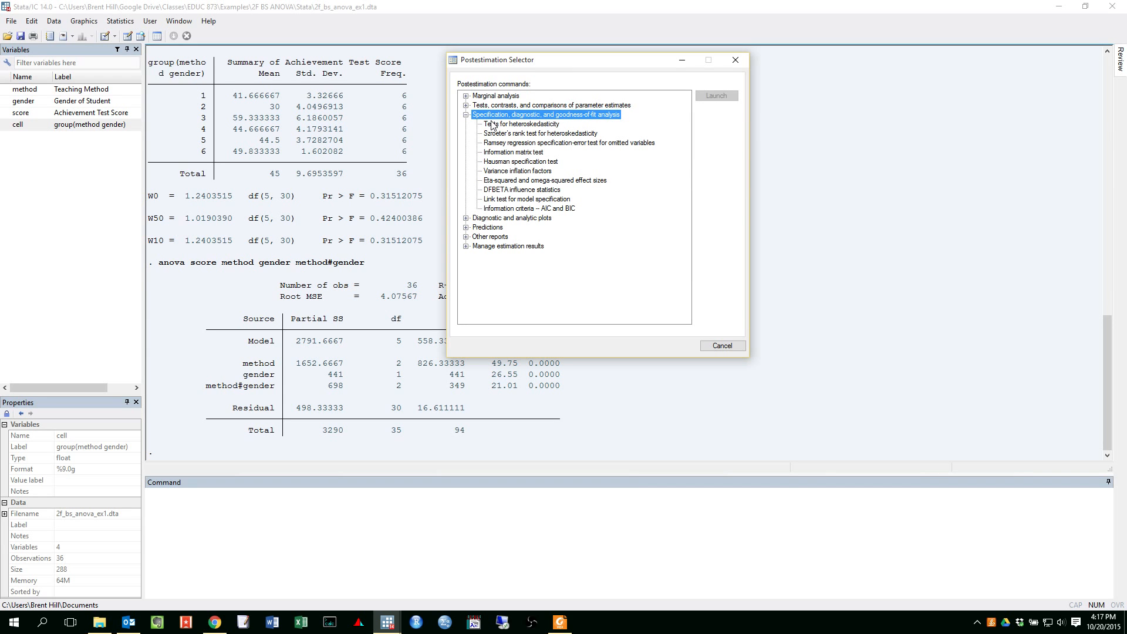
{"action": "left_click", "coordinate": [505, 182]}
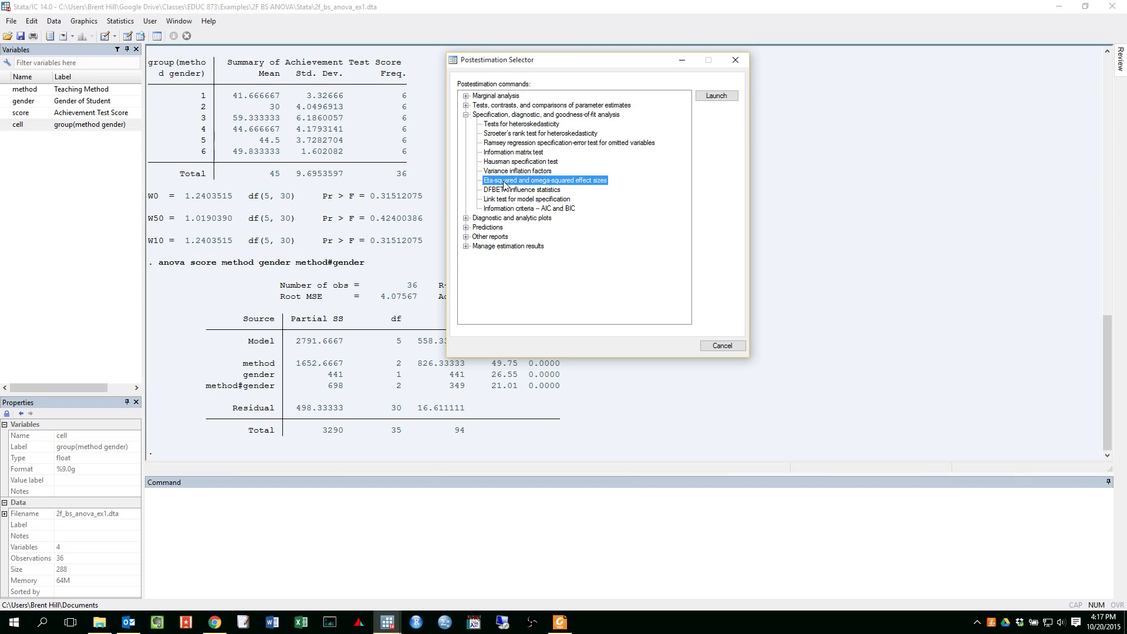
{"action": "left_click", "coordinate": [715, 96]}
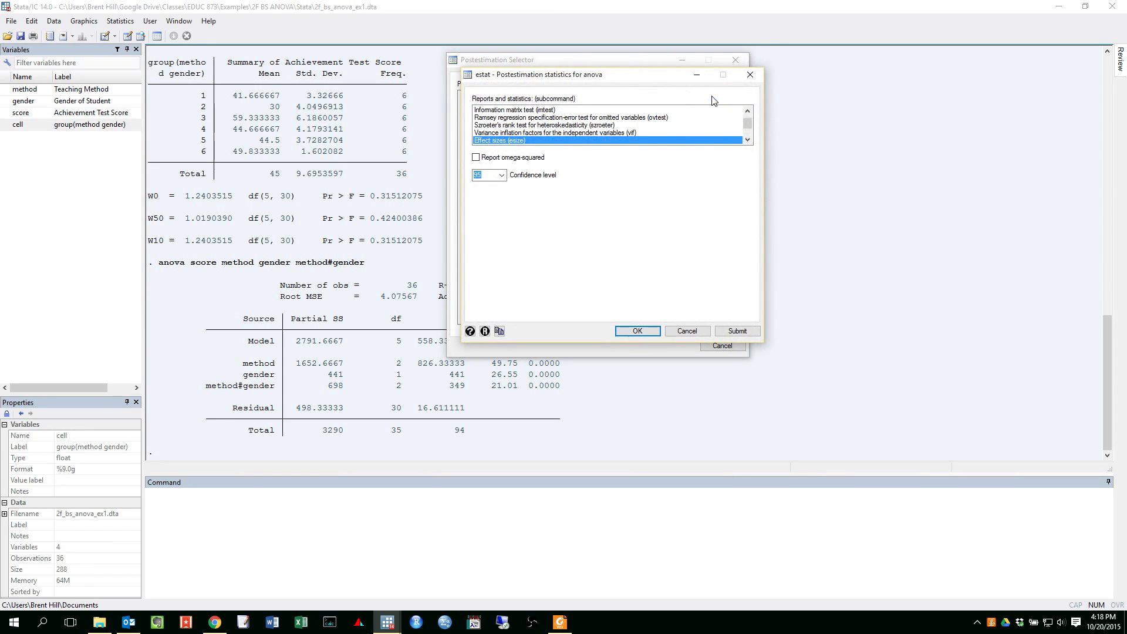
{"action": "left_click_drag", "start_coordinate": [613, 79], "coordinate": [606, 66]}
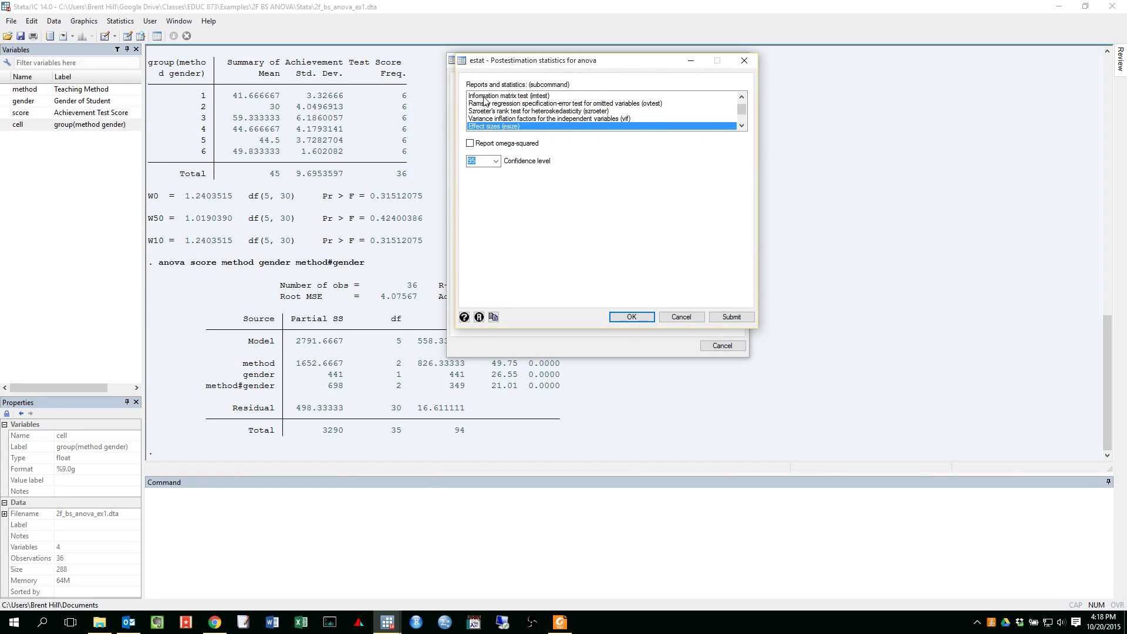
- Look through the available postestimation statistics and run the eta-squared effect sizes (esize) without omega-squared
{"action": "scroll", "coordinate": [487, 118], "scroll_direction": "down", "scroll_amount": 1}
{"action": "scroll", "coordinate": [489, 116], "scroll_direction": "up", "scroll_amount": 1}
{"action": "scroll", "coordinate": [487, 115], "scroll_direction": "down", "scroll_amount": 2}
{"action": "scroll", "coordinate": [488, 114], "scroll_direction": "up", "scroll_amount": 2}
{"action": "scroll", "coordinate": [584, 122], "scroll_direction": "down", "scroll_amount": 1}
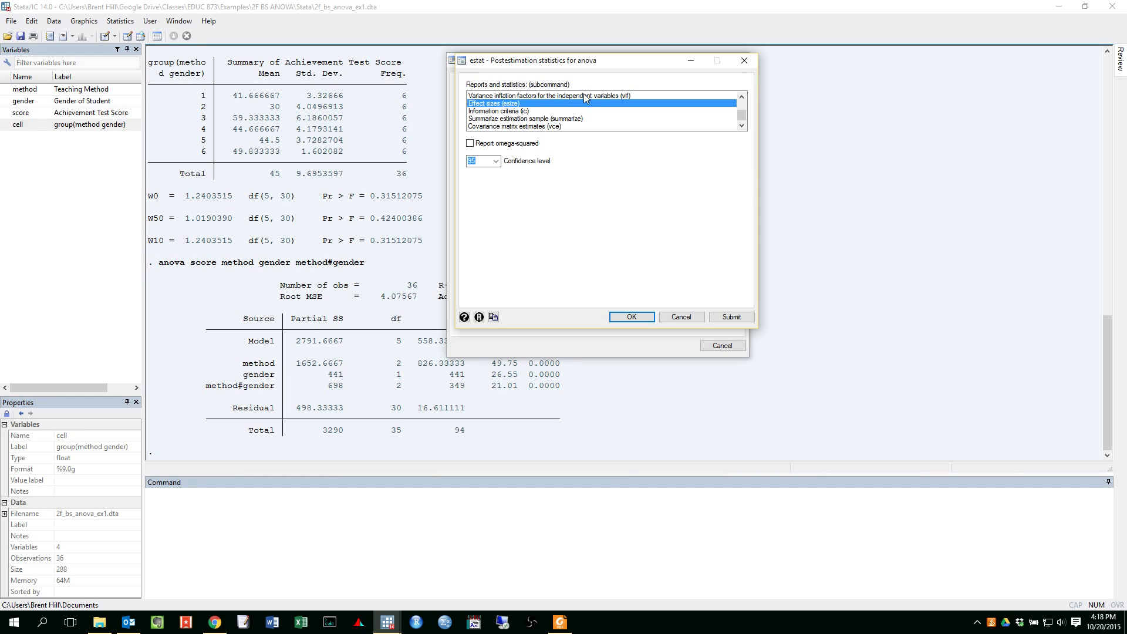
{"action": "scroll", "coordinate": [584, 104], "scroll_direction": "up", "scroll_amount": 1}
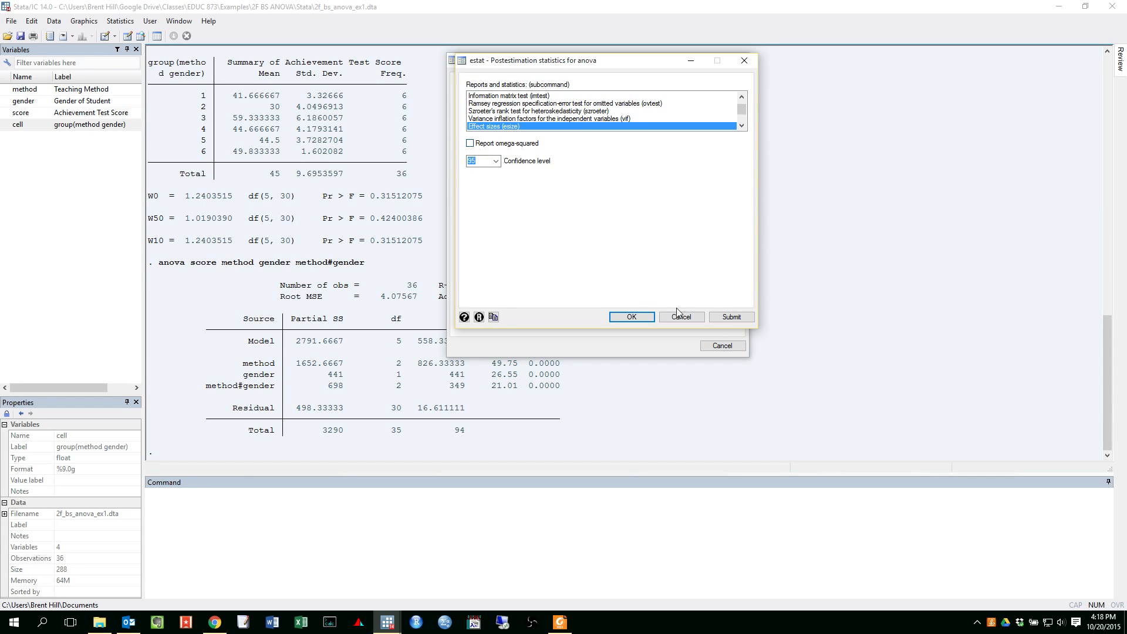
{"action": "left_click", "coordinate": [731, 317]}
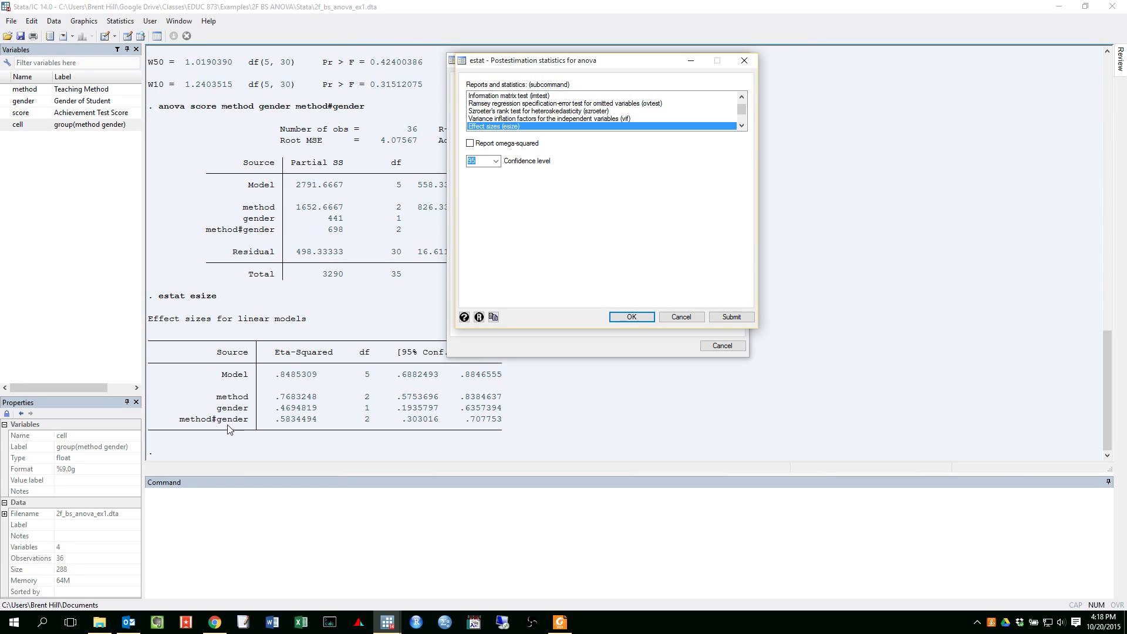
- Run the effect sizes again with omega-squared reported, and close the postestimation dialogs
{"action": "left_click", "coordinate": [470, 143]}
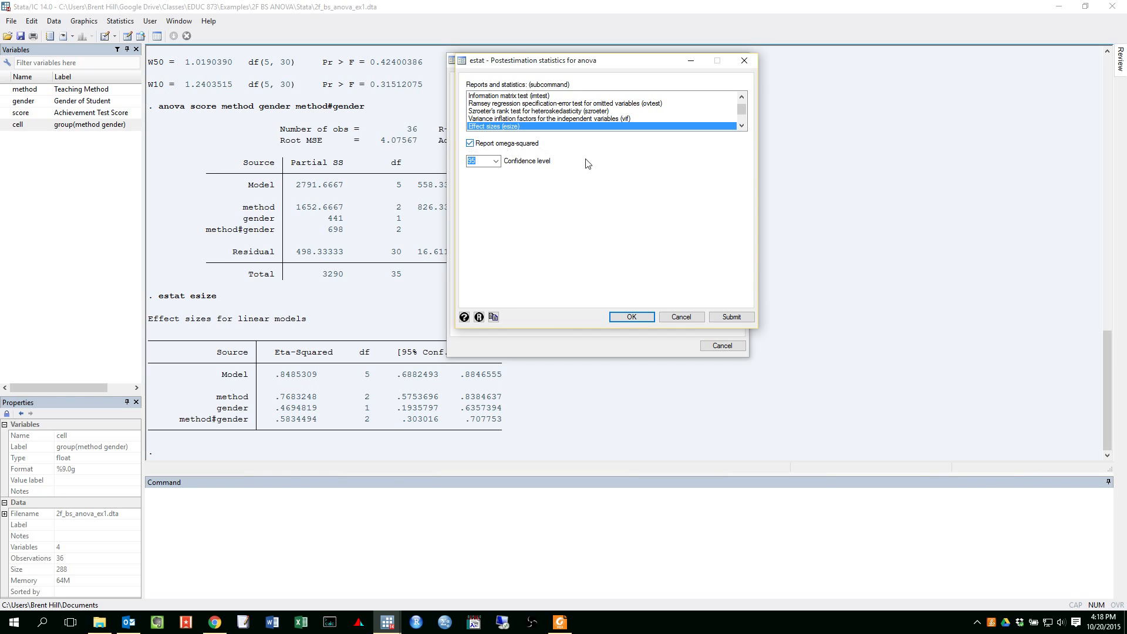
{"action": "left_click", "coordinate": [727, 319]}
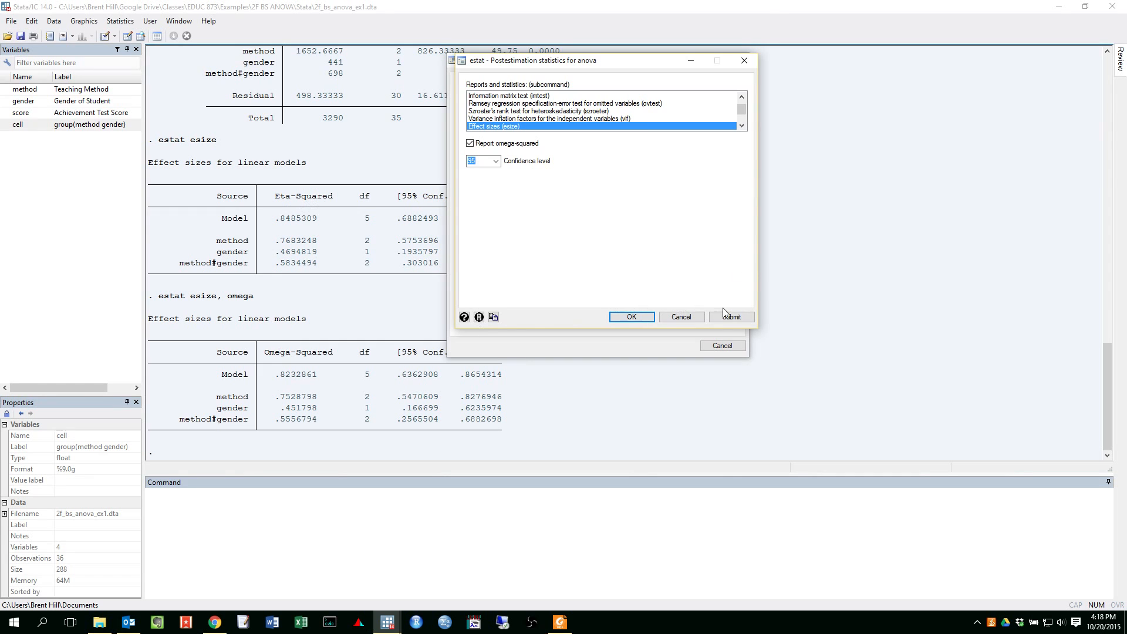
{"action": "left_click", "coordinate": [746, 59]}
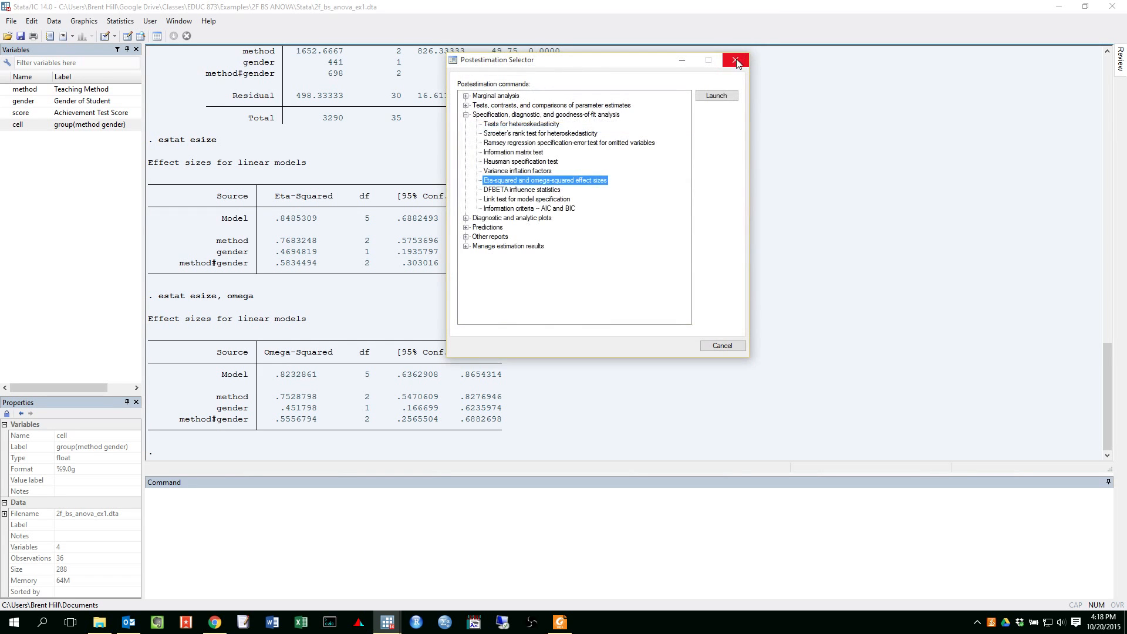
{"action": "left_click", "coordinate": [741, 58]}
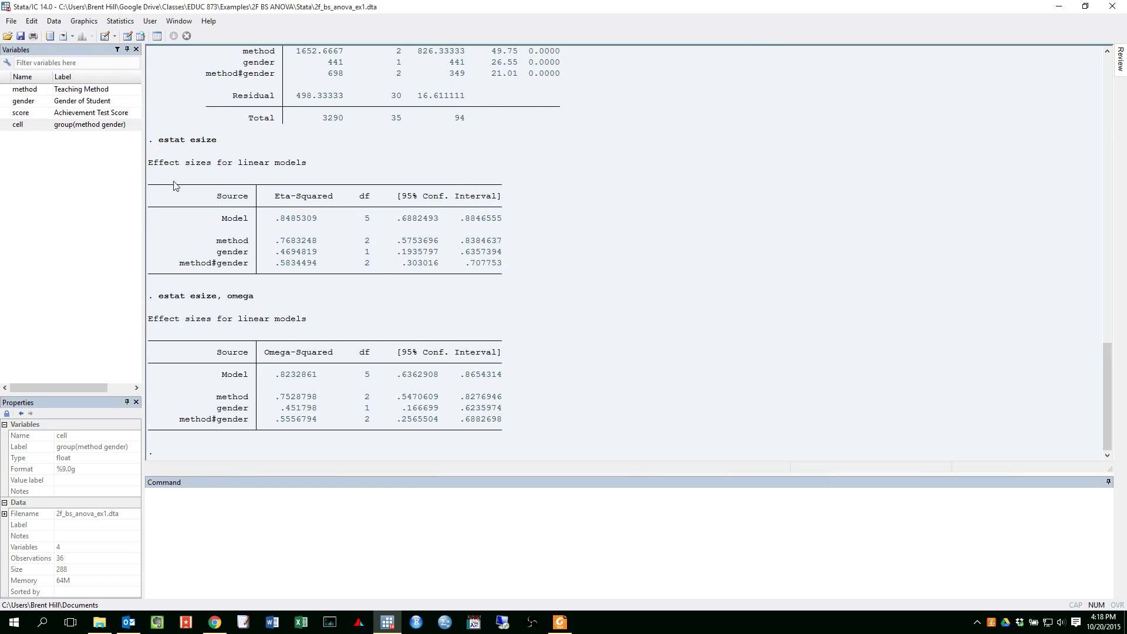
- Examine the eta-squared and omega-squared values of the method#gender interaction and revisit the ANOVA table above them
{"action": "left_click_drag", "start_coordinate": [276, 196], "coordinate": [333, 199]}
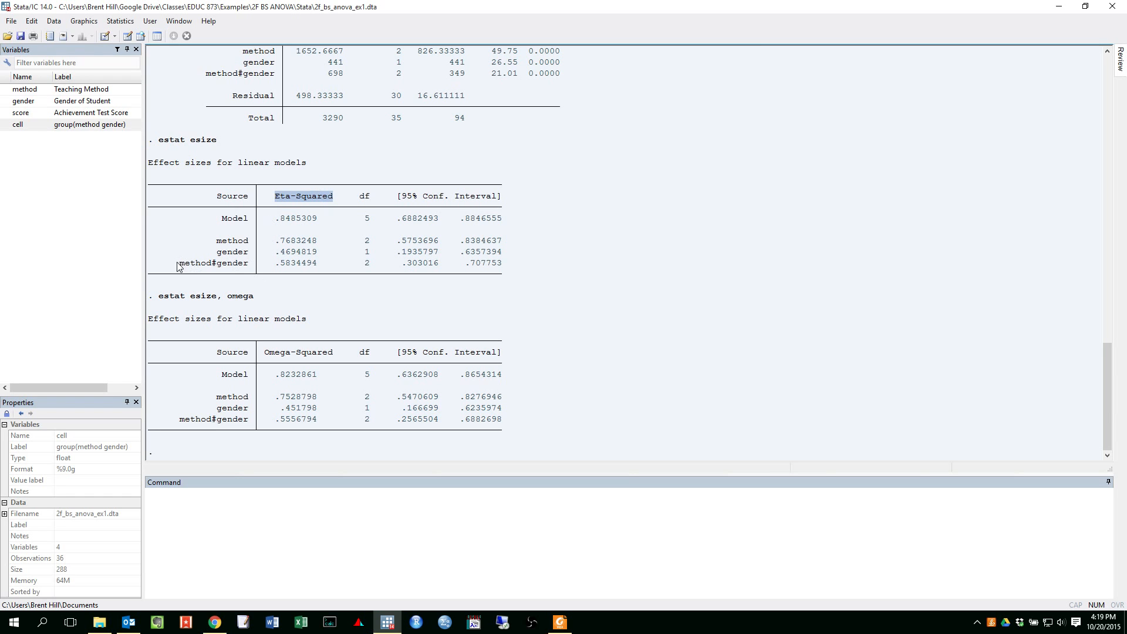
{"action": "left_click_drag", "start_coordinate": [176, 264], "coordinate": [323, 271]}
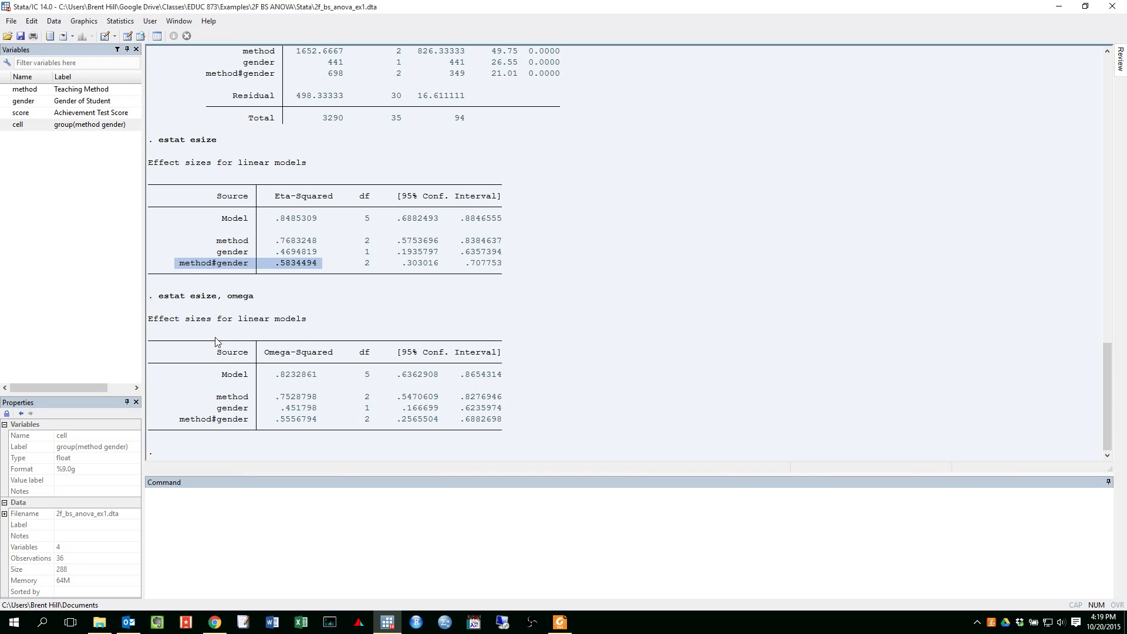
{"action": "left_click", "coordinate": [273, 336]}
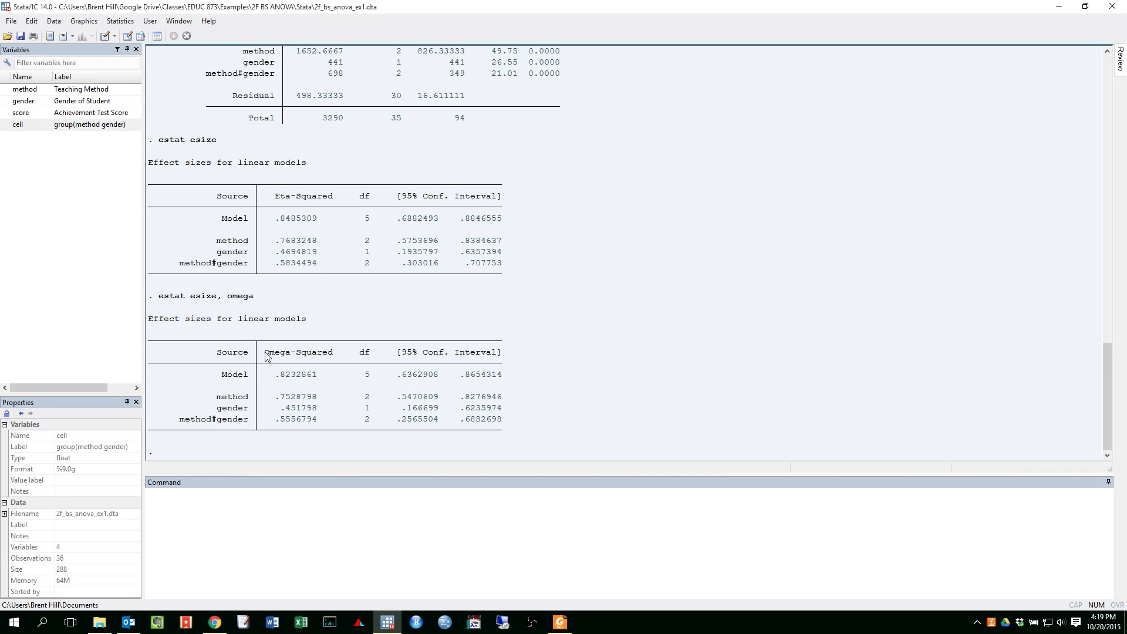
{"action": "left_click_drag", "start_coordinate": [265, 354], "coordinate": [334, 355]}
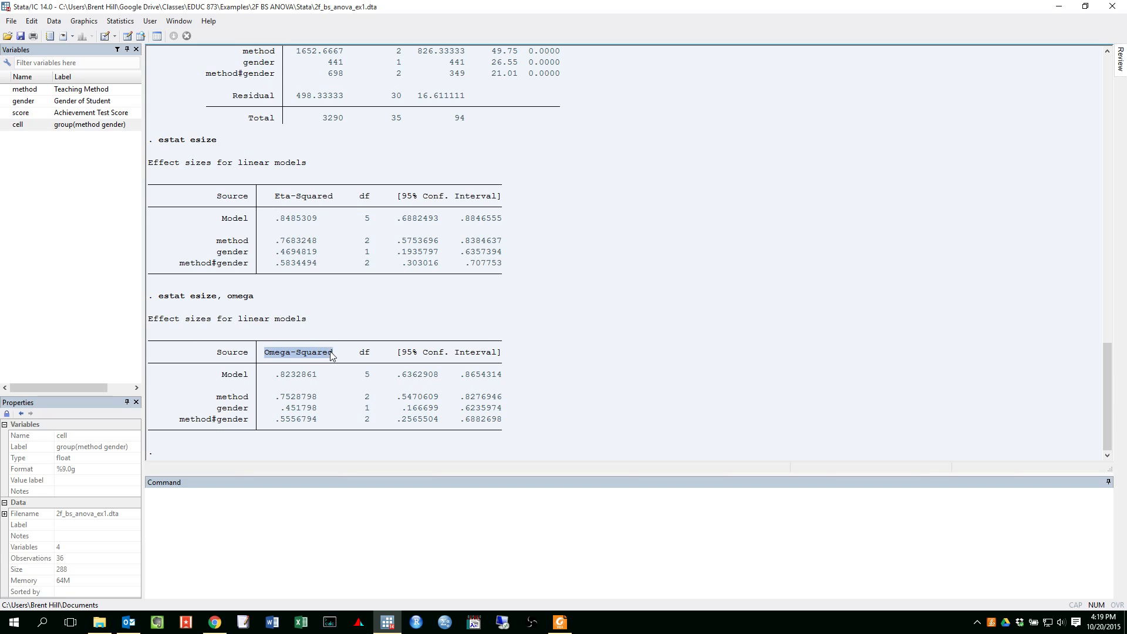
{"action": "left_click", "coordinate": [181, 424]}
{"action": "left_click_drag", "start_coordinate": [181, 423], "coordinate": [314, 424]}
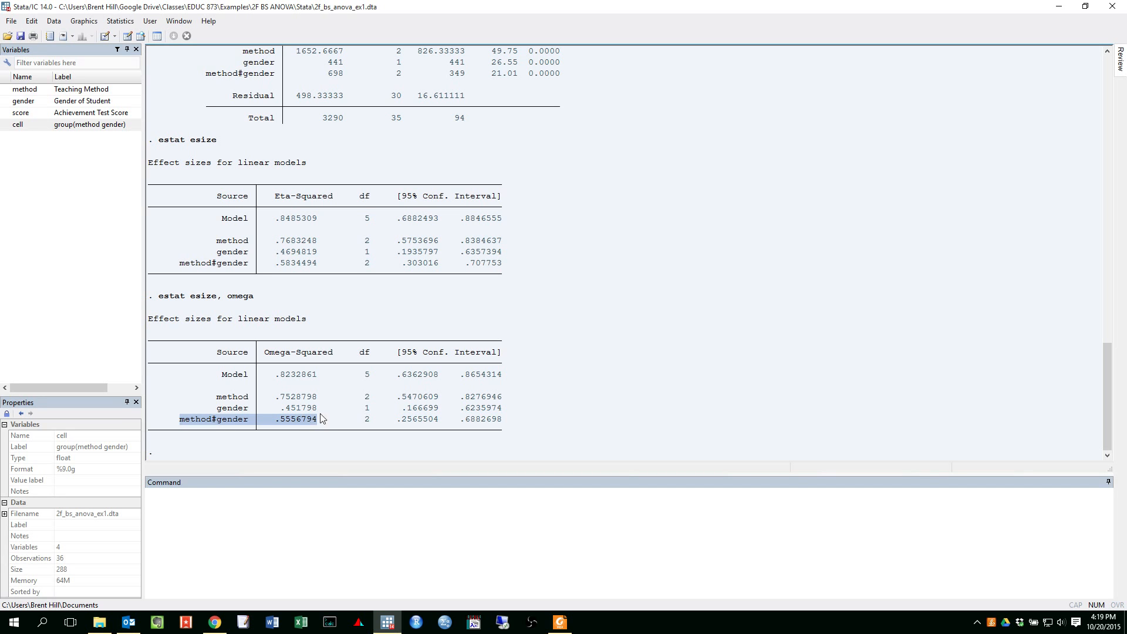
{"action": "left_click", "coordinate": [511, 429]}
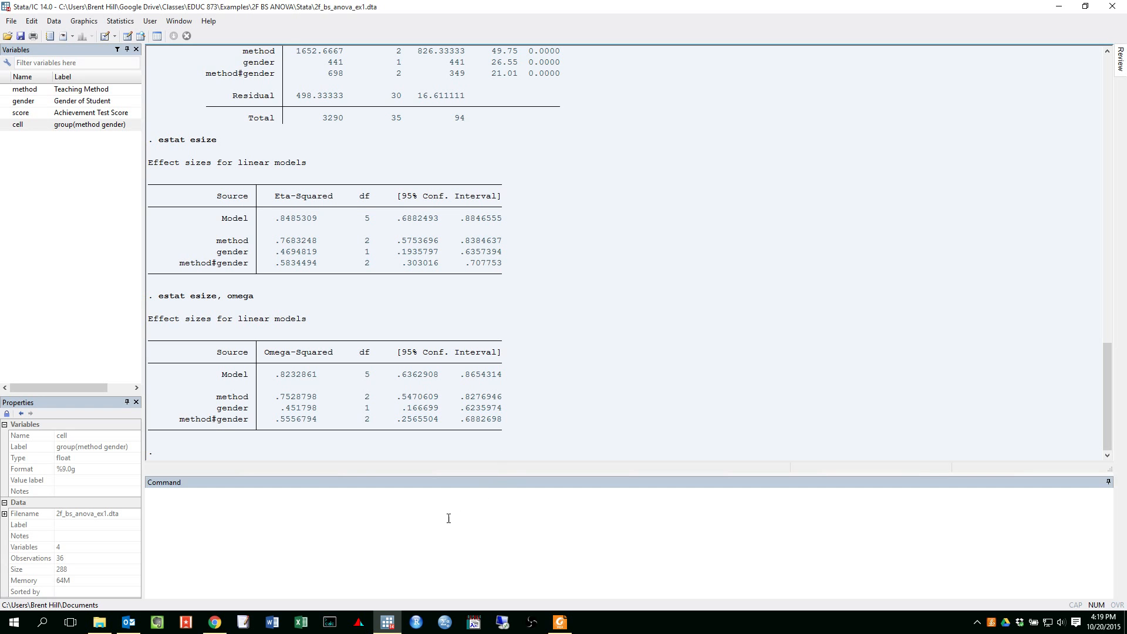
{"action": "left_click", "coordinate": [431, 517]}
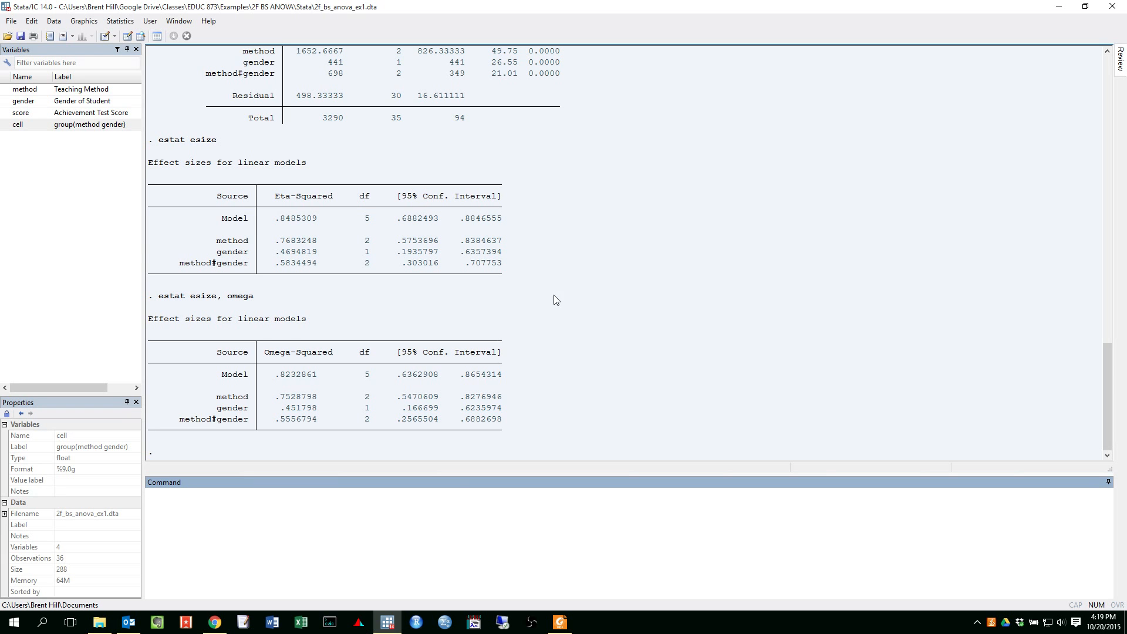
{"action": "scroll", "coordinate": [554, 296], "scroll_direction": "up", "scroll_amount": 9}
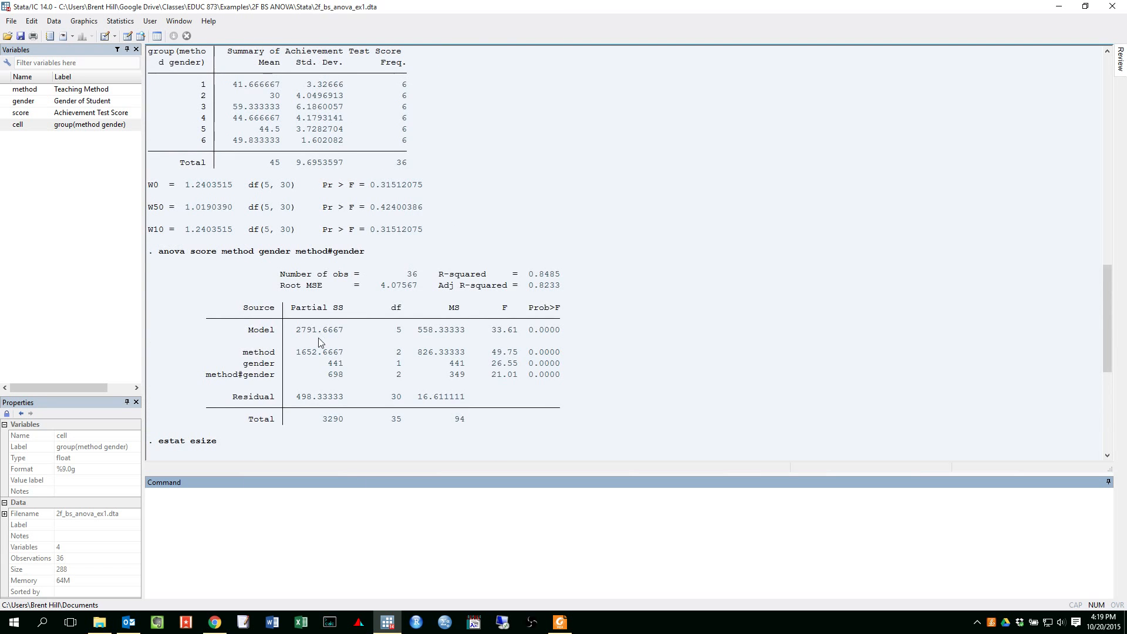
{"action": "scroll", "coordinate": [320, 335], "scroll_direction": "down", "scroll_amount": 4}
{"action": "scroll", "coordinate": [262, 299], "scroll_direction": "down", "scroll_amount": 2}
{"action": "scroll", "coordinate": [263, 300], "scroll_direction": "down", "scroll_amount": 3}
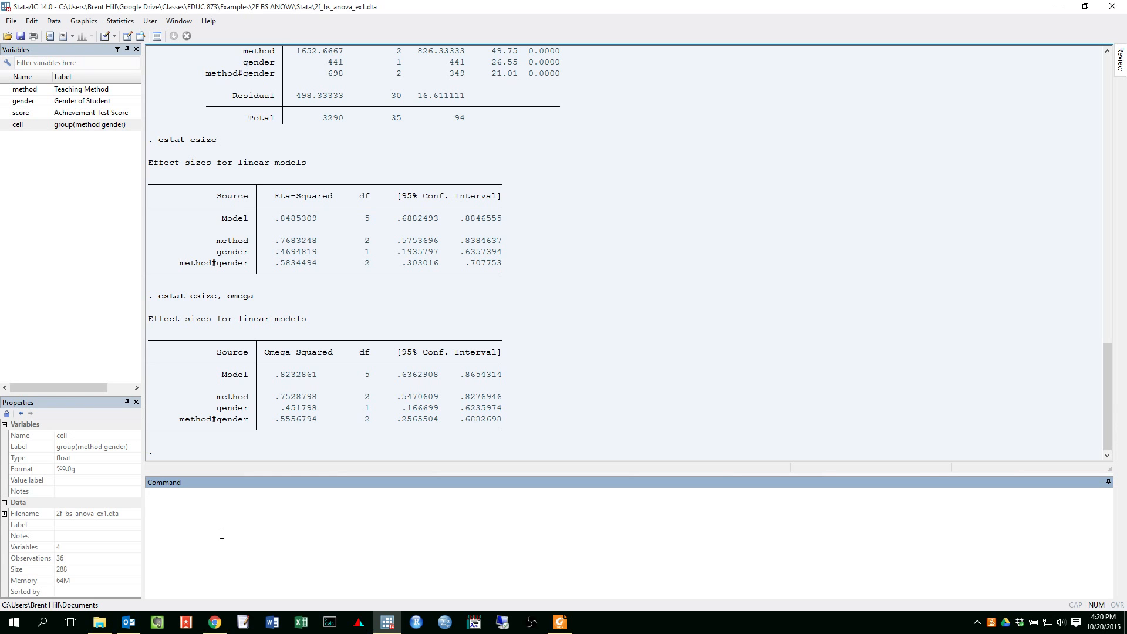
- Launch the interaction plot analysis from the postestimation commands for marginal means and interaction analysis
{"action": "left_click", "coordinate": [120, 22]}
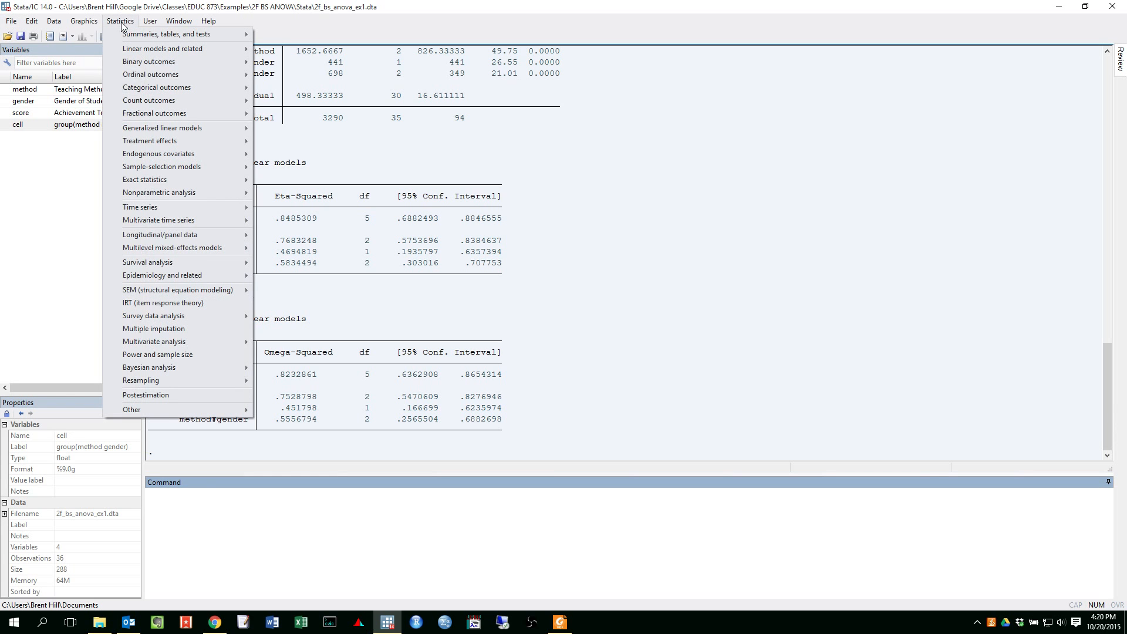
{"action": "left_click", "coordinate": [147, 395]}
{"action": "left_click_drag", "start_coordinate": [552, 65], "coordinate": [525, 63]}
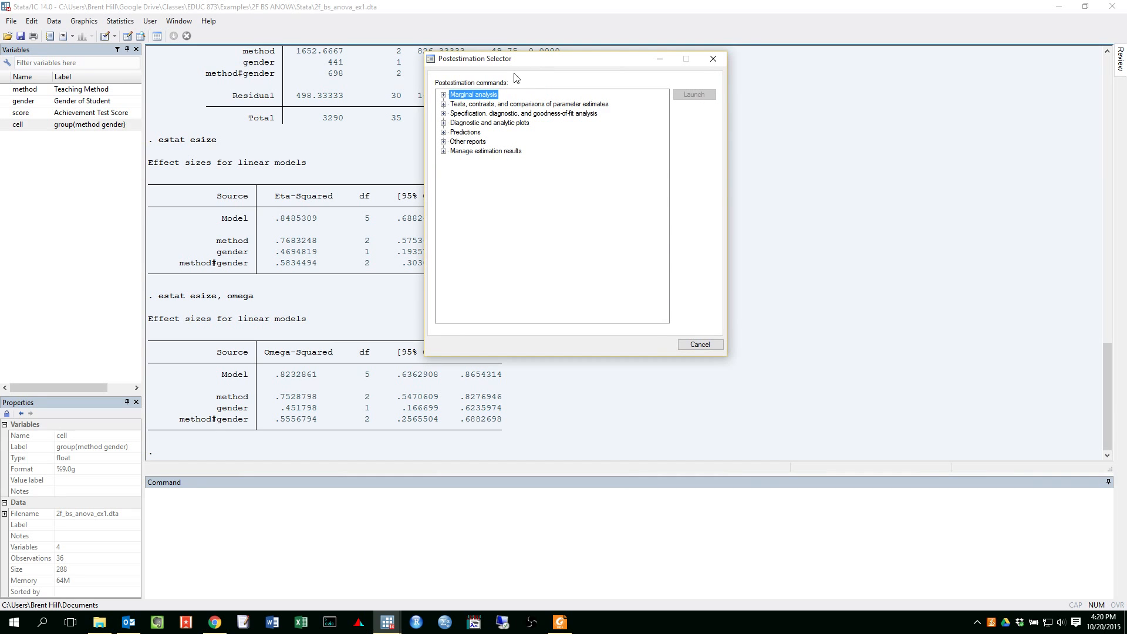
{"action": "left_click", "coordinate": [443, 95]}
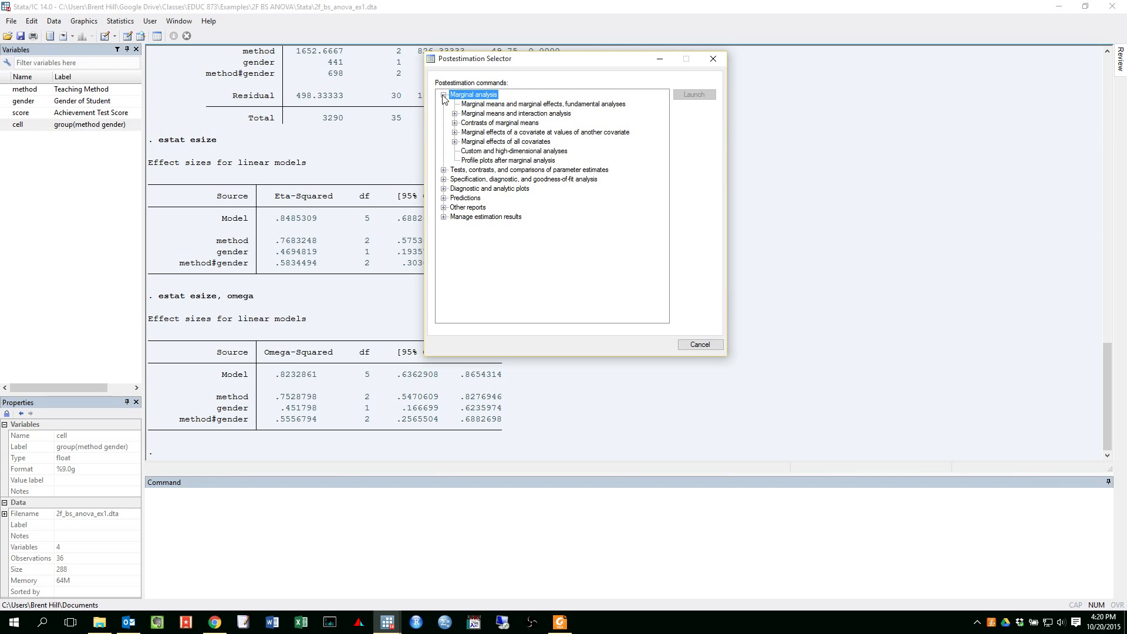
{"action": "left_click", "coordinate": [494, 115]}
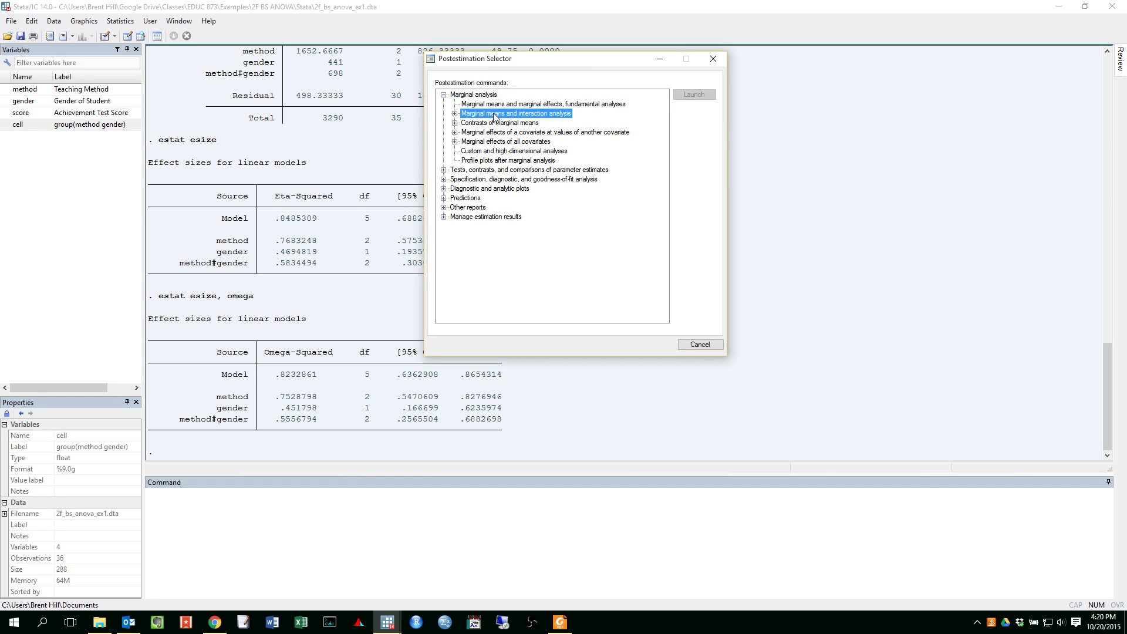
{"action": "left_click", "coordinate": [455, 115]}
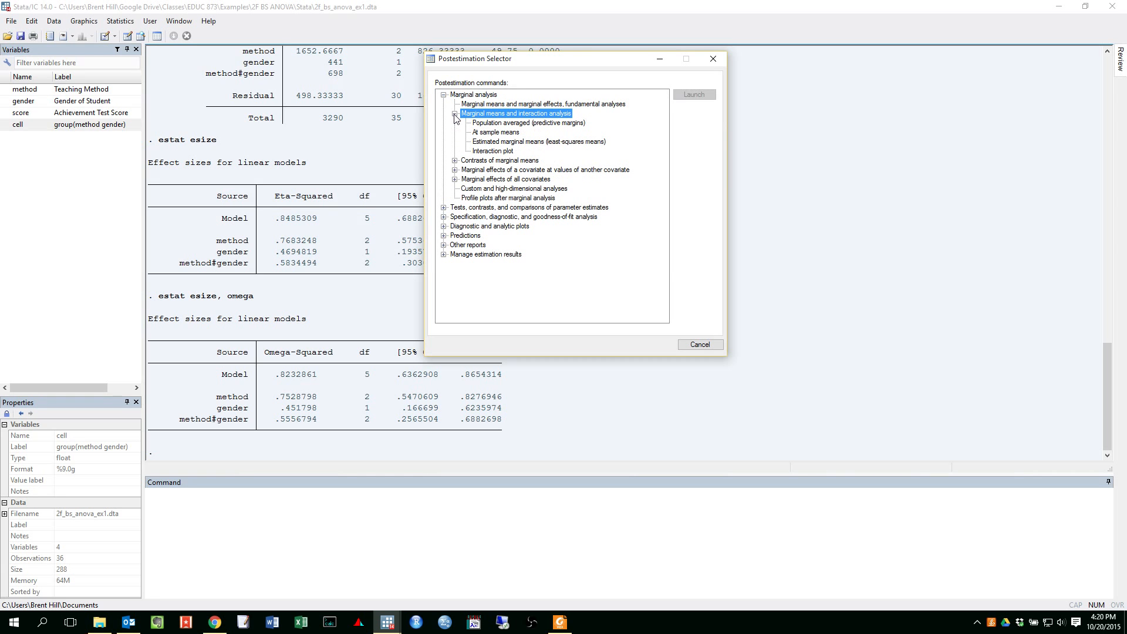
{"action": "left_click", "coordinate": [494, 152]}
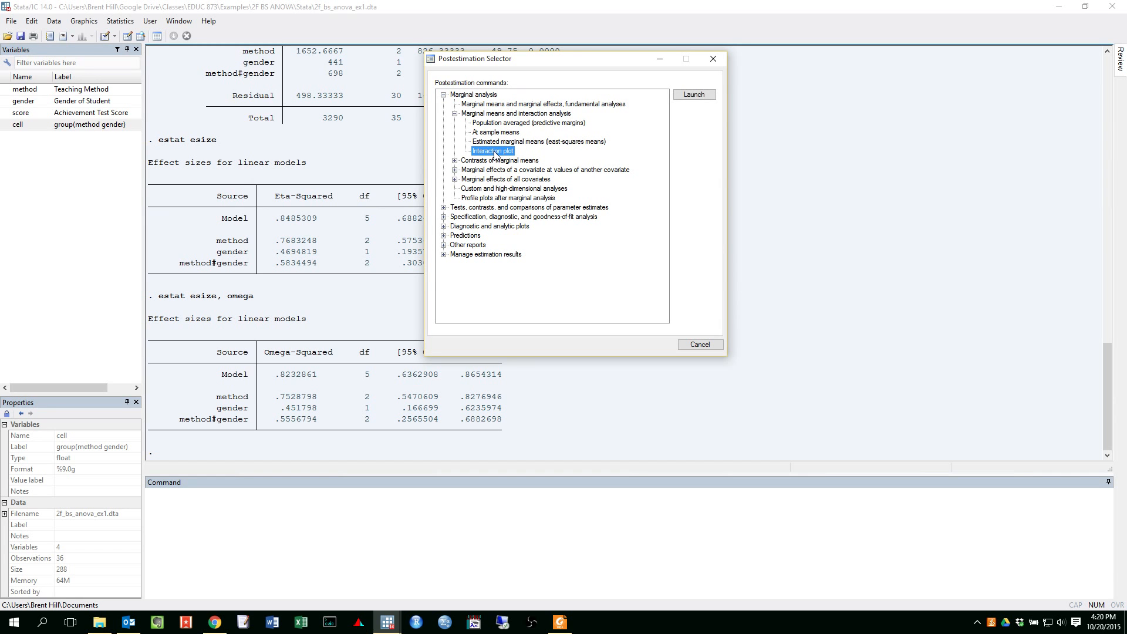
{"action": "left_click", "coordinate": [695, 96]}
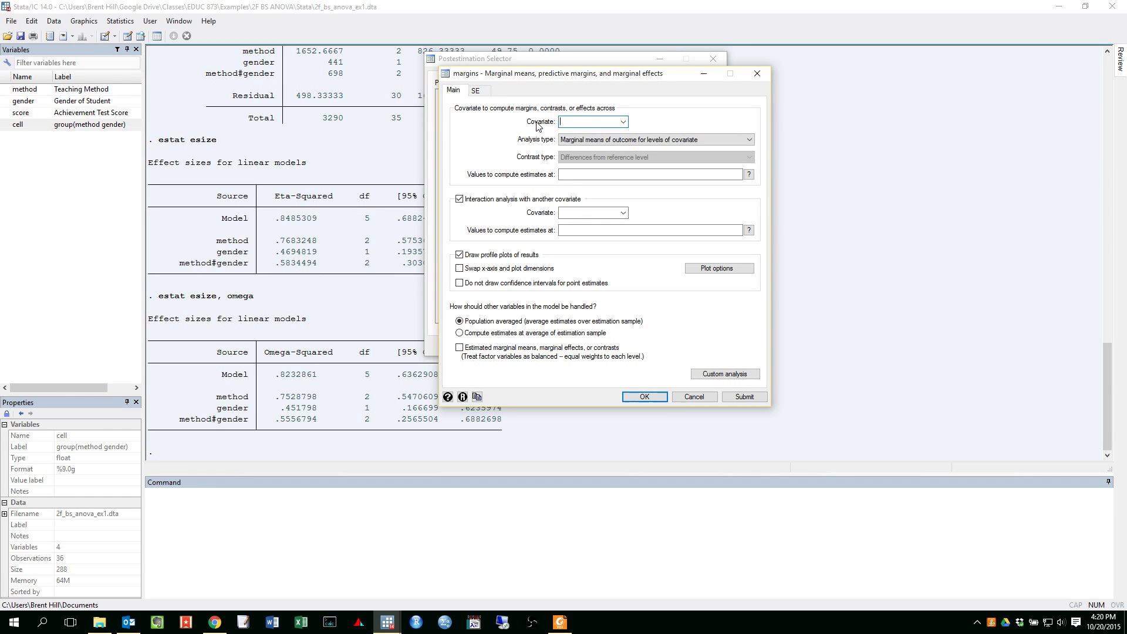
- Draw the interaction plot with method as the first covariate and gender as the interacting covariate, without confidence intervals
{"action": "left_click", "coordinate": [623, 122]}
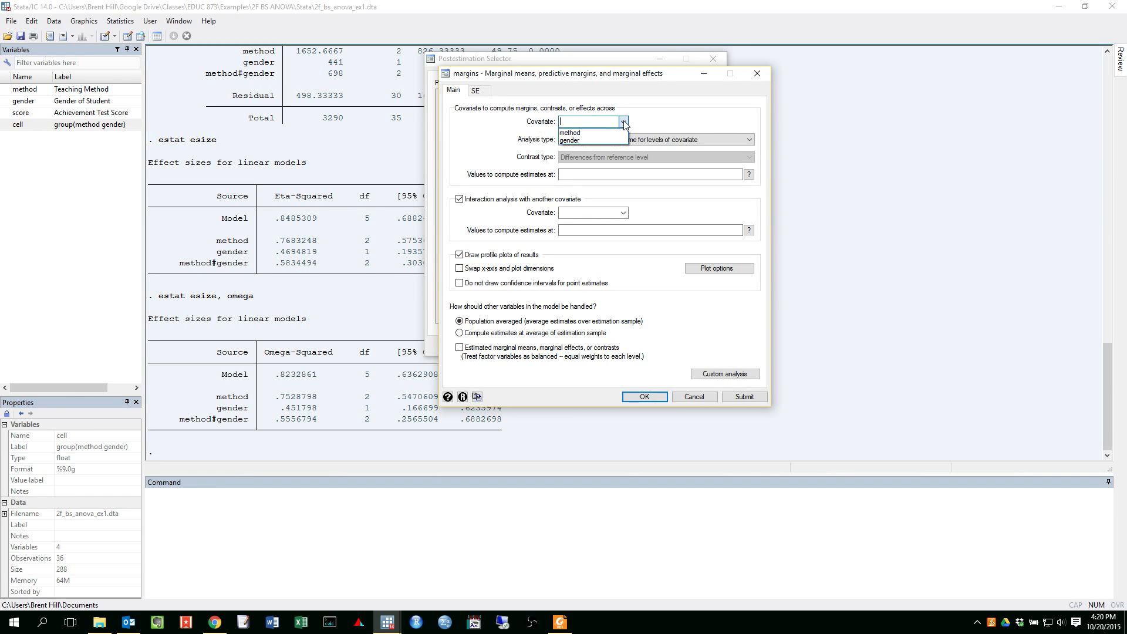
{"action": "left_click", "coordinate": [573, 133]}
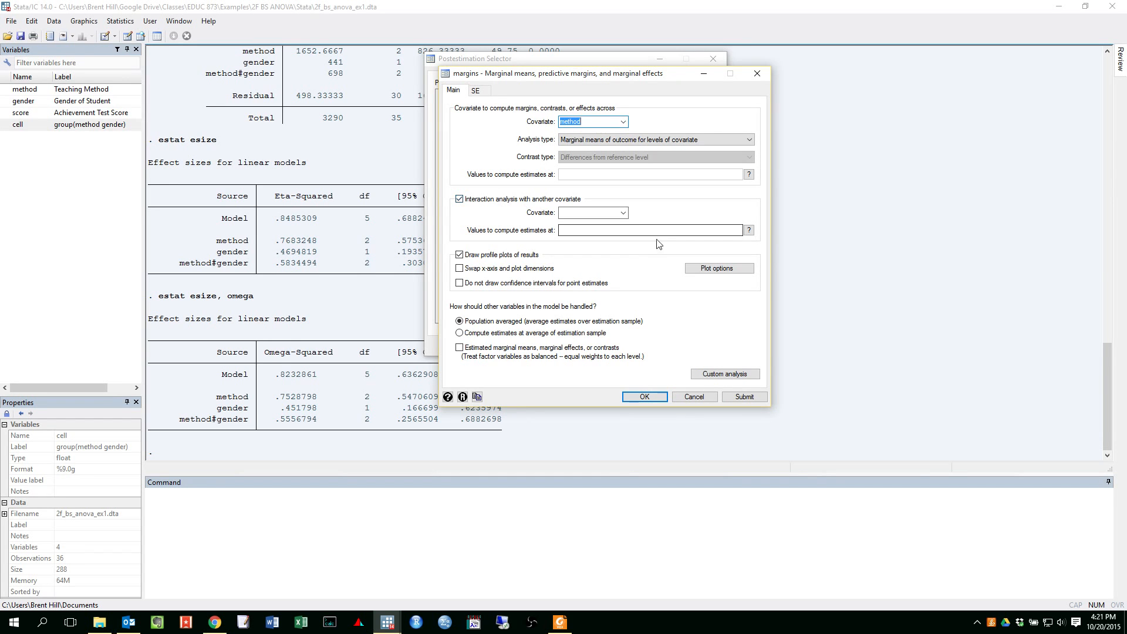
{"action": "left_click", "coordinate": [625, 213]}
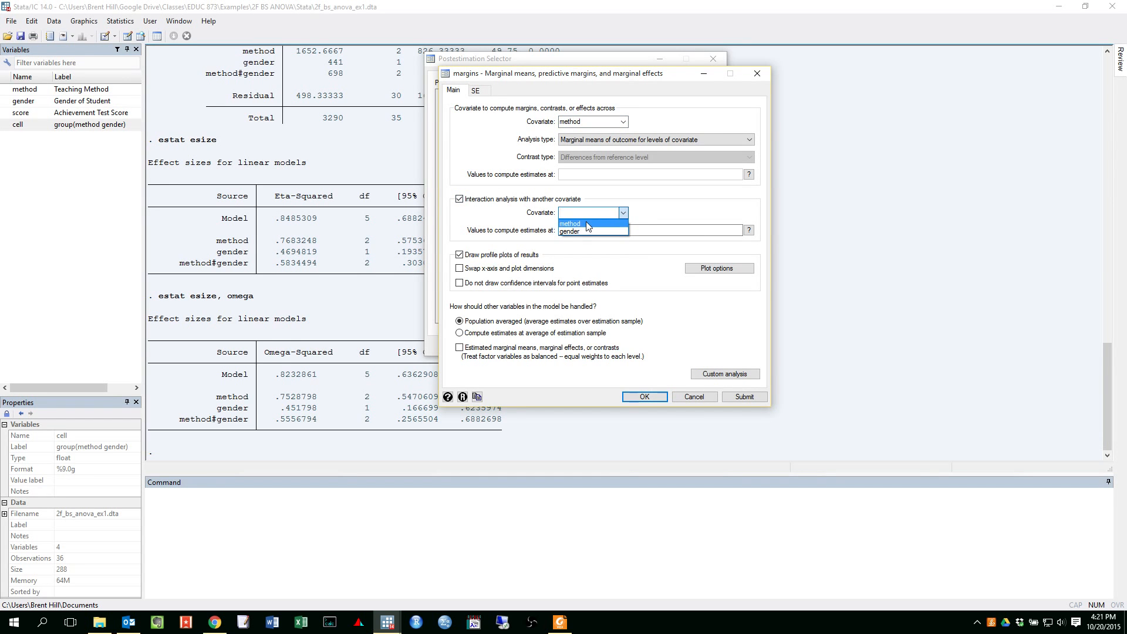
{"action": "left_click", "coordinate": [578, 232]}
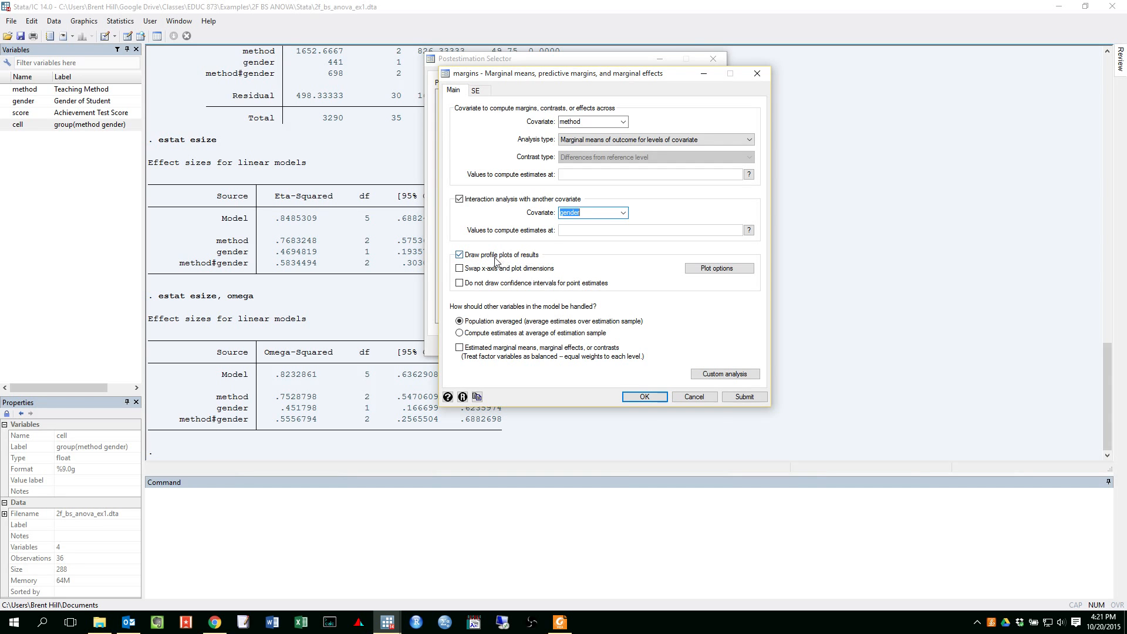
{"action": "left_click", "coordinate": [459, 284]}
{"action": "left_click", "coordinate": [459, 283]}
{"action": "double_click", "coordinate": [567, 122]}
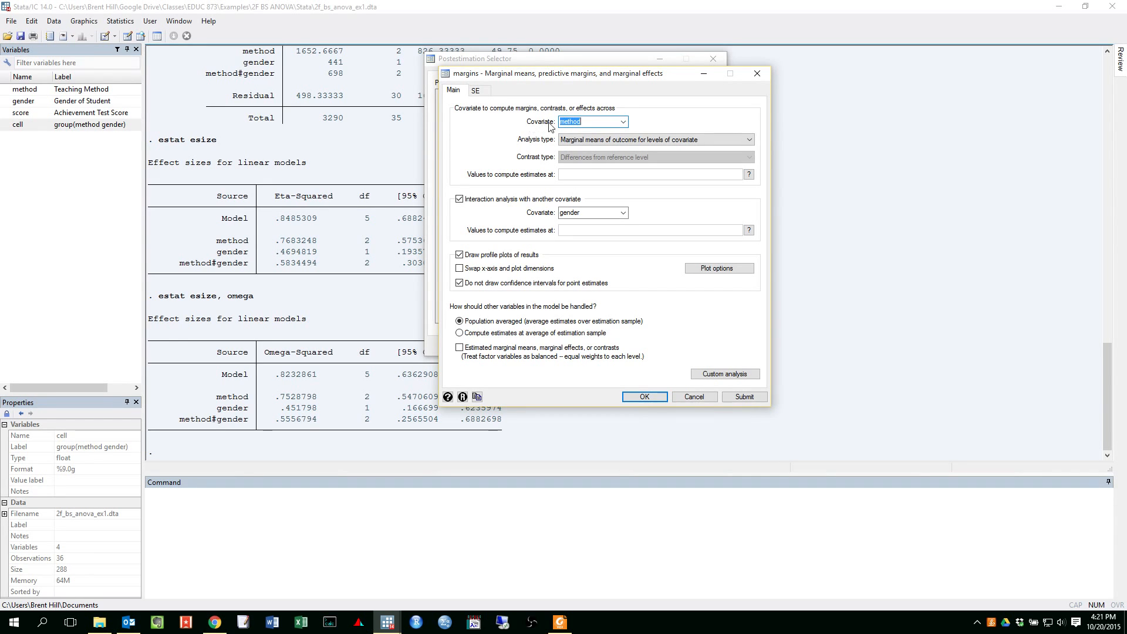
{"action": "left_click", "coordinate": [565, 212]}
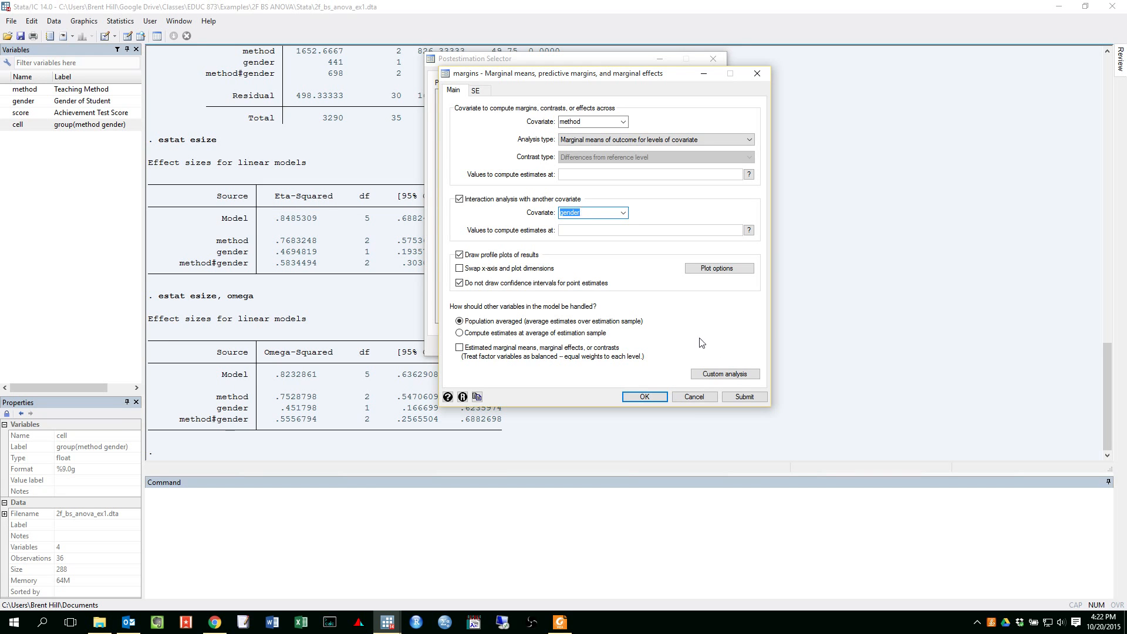
{"action": "left_click", "coordinate": [745, 397]}
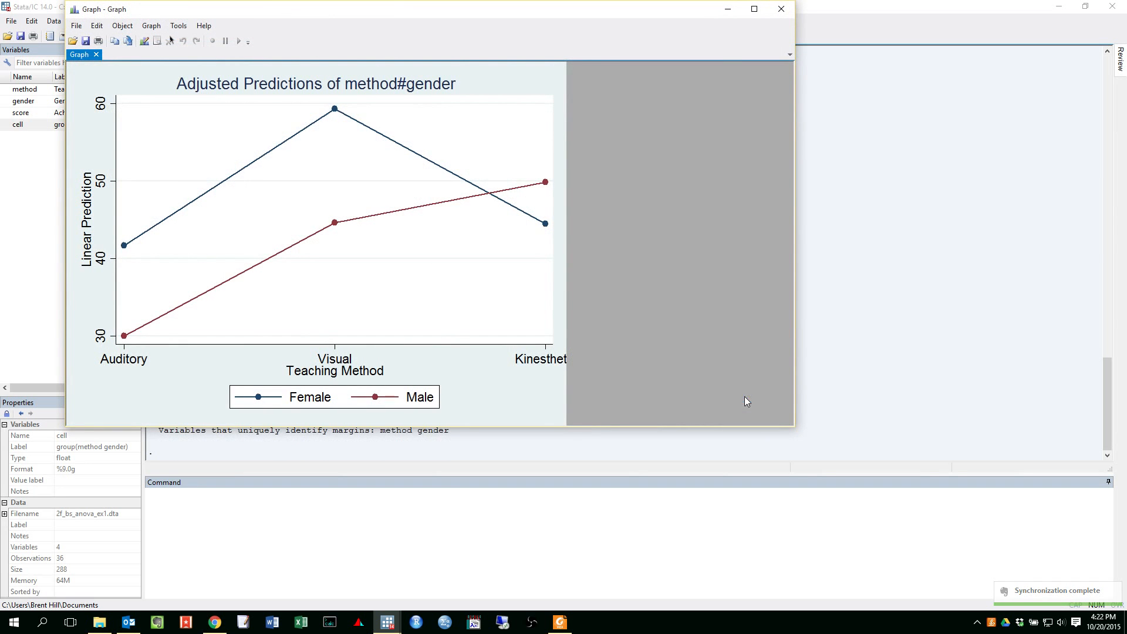
- Redraw the interaction plot with gender as the first covariate and method as the interacting one, and close the margins dialog
{"action": "left_click_drag", "start_coordinate": [641, 16], "coordinate": [751, 141]}
{"action": "double_click", "coordinate": [730, 188]}
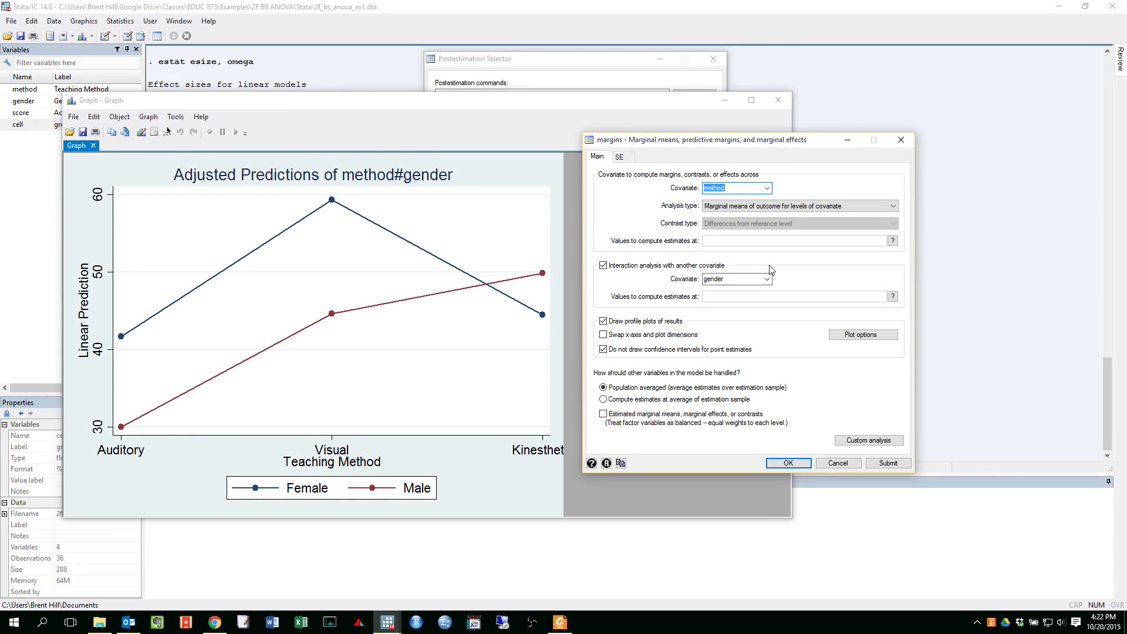
{"action": "left_click", "coordinate": [744, 281]}
{"action": "left_click", "coordinate": [767, 189]}
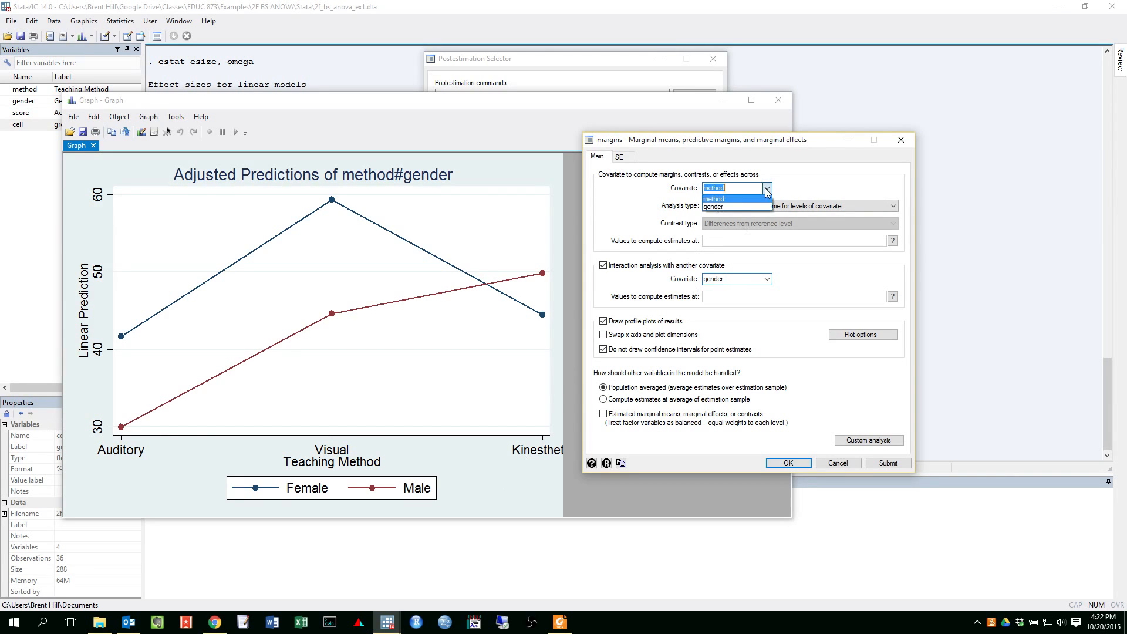
{"action": "left_click", "coordinate": [723, 208]}
{"action": "left_click", "coordinate": [767, 279]}
{"action": "left_click", "coordinate": [720, 289]}
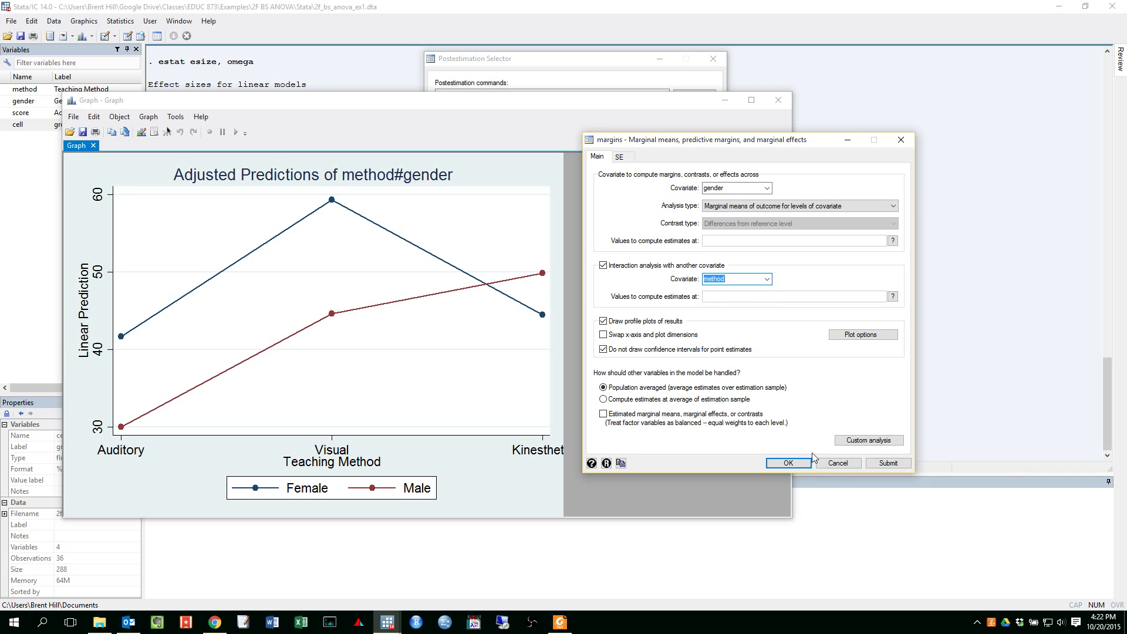
{"action": "left_click", "coordinate": [879, 463]}
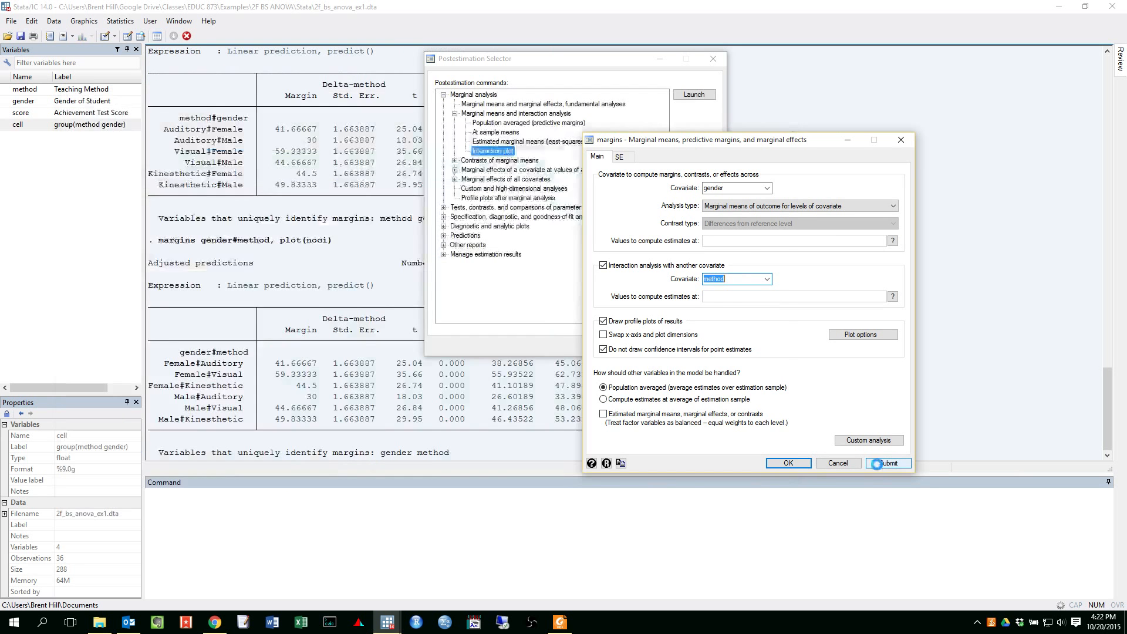
{"action": "left_click", "coordinate": [814, 141]}
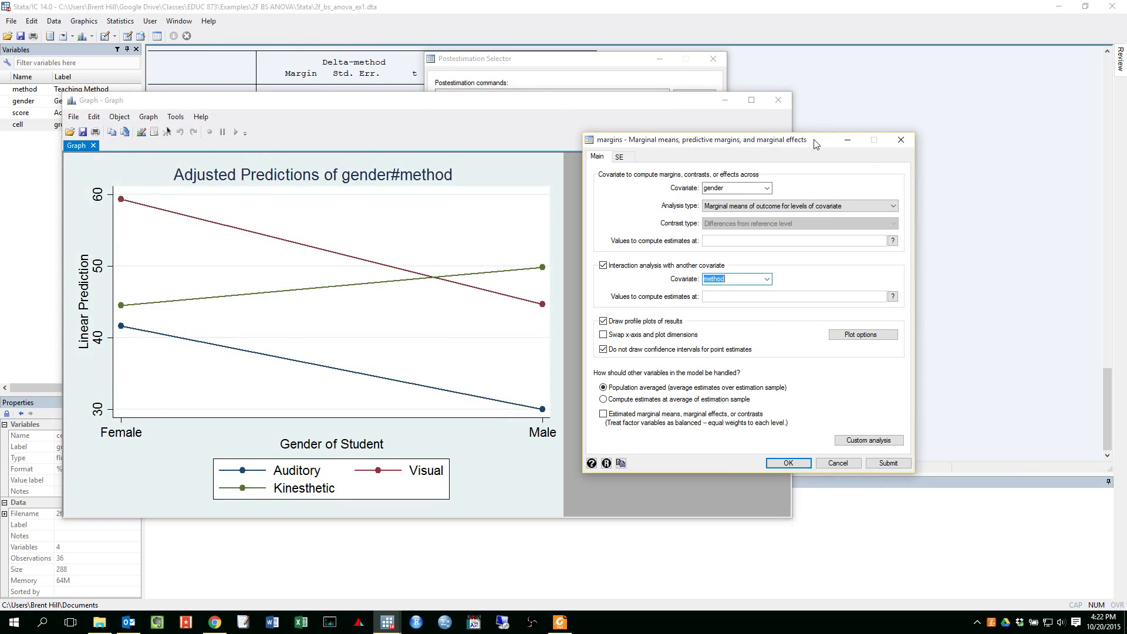
{"action": "left_click_drag", "start_coordinate": [782, 144], "coordinate": [786, 178]}
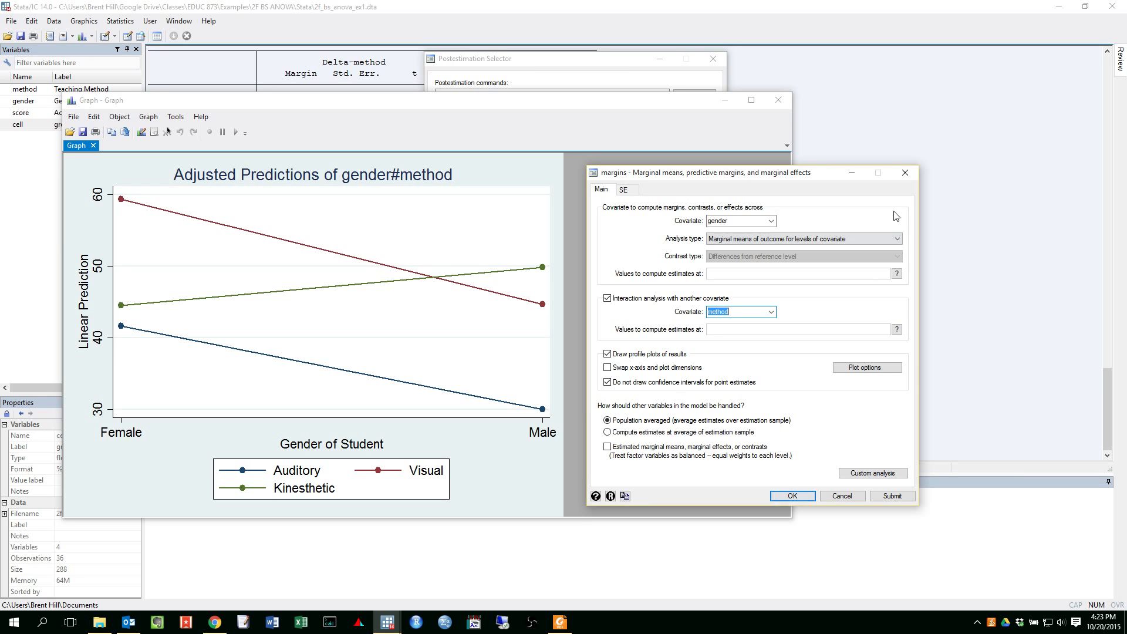
{"action": "left_click", "coordinate": [905, 173]}
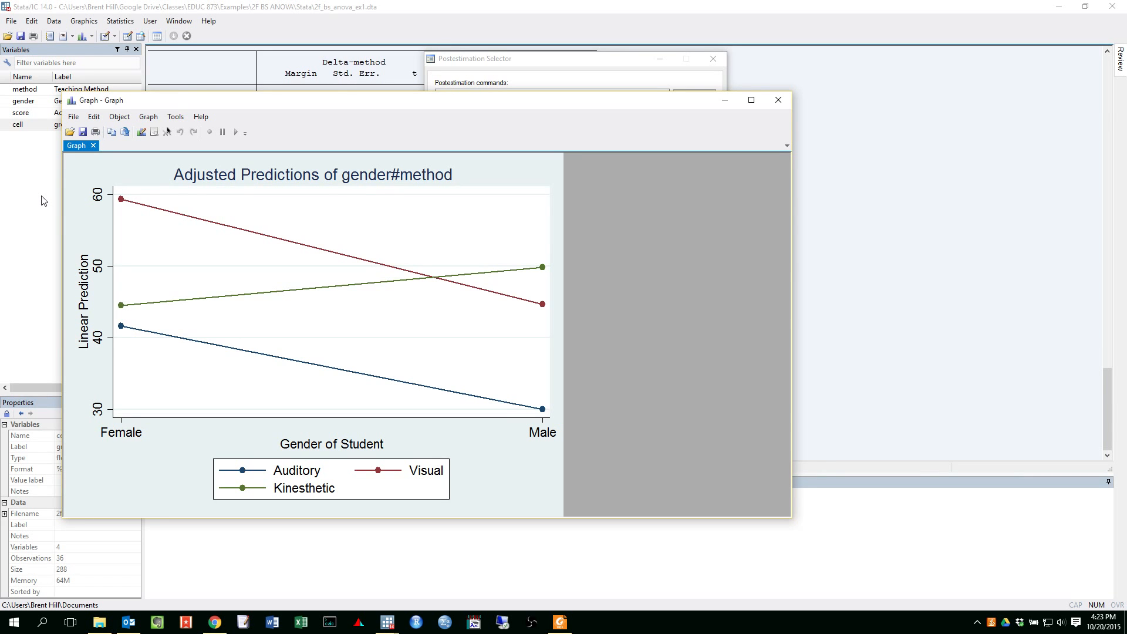
- Copy the gender#method interaction graph and paste it into a new blank Word document
{"action": "left_click_drag", "start_coordinate": [192, 103], "coordinate": [274, 68]}
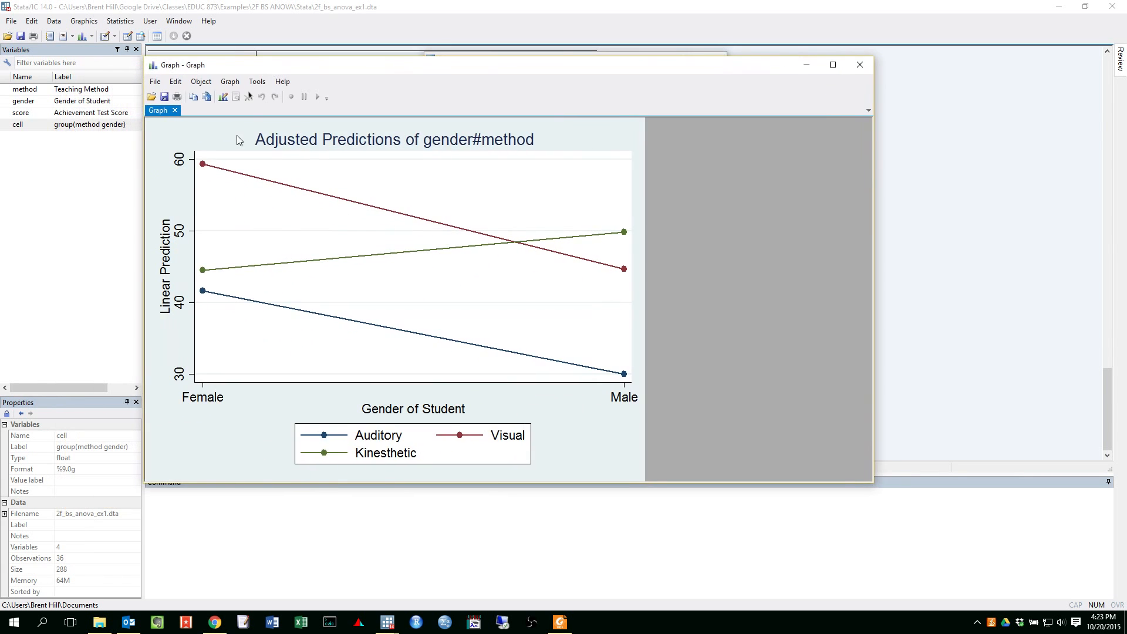
{"action": "left_click", "coordinate": [194, 100]}
{"action": "left_click", "coordinate": [274, 623]}
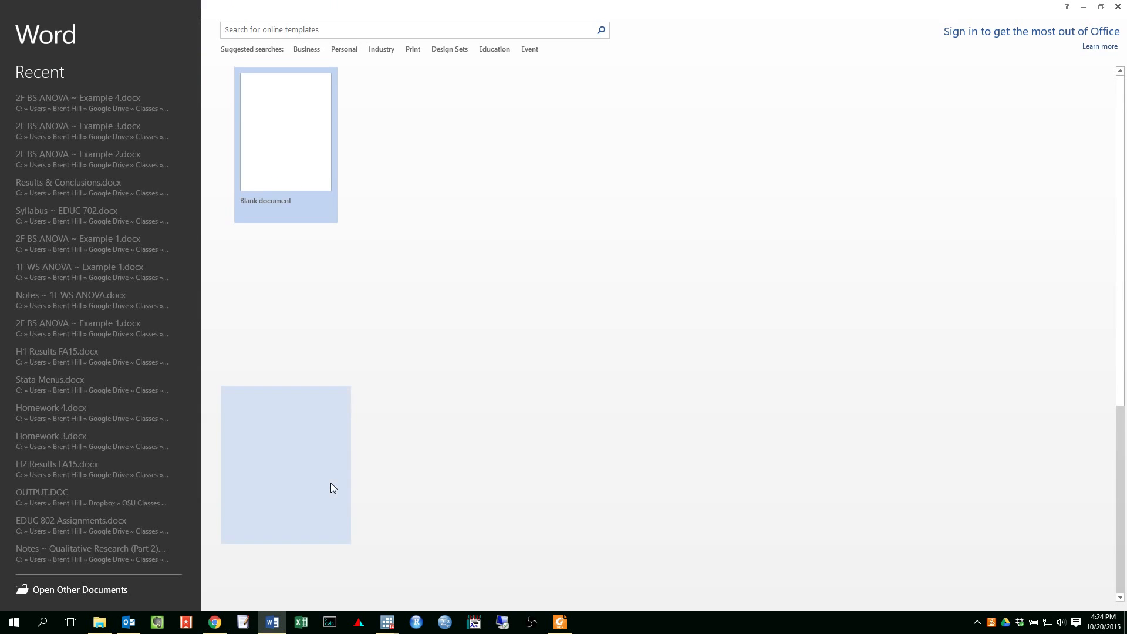
{"action": "left_click", "coordinate": [268, 169]}
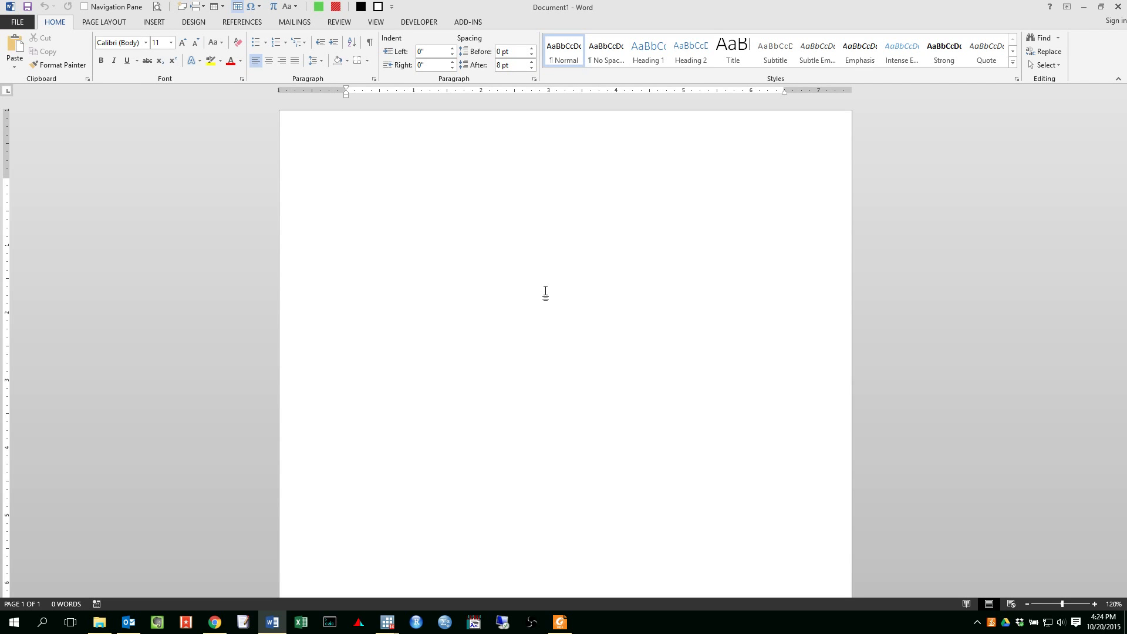
{"action": "key", "text": "alt+Tab"}
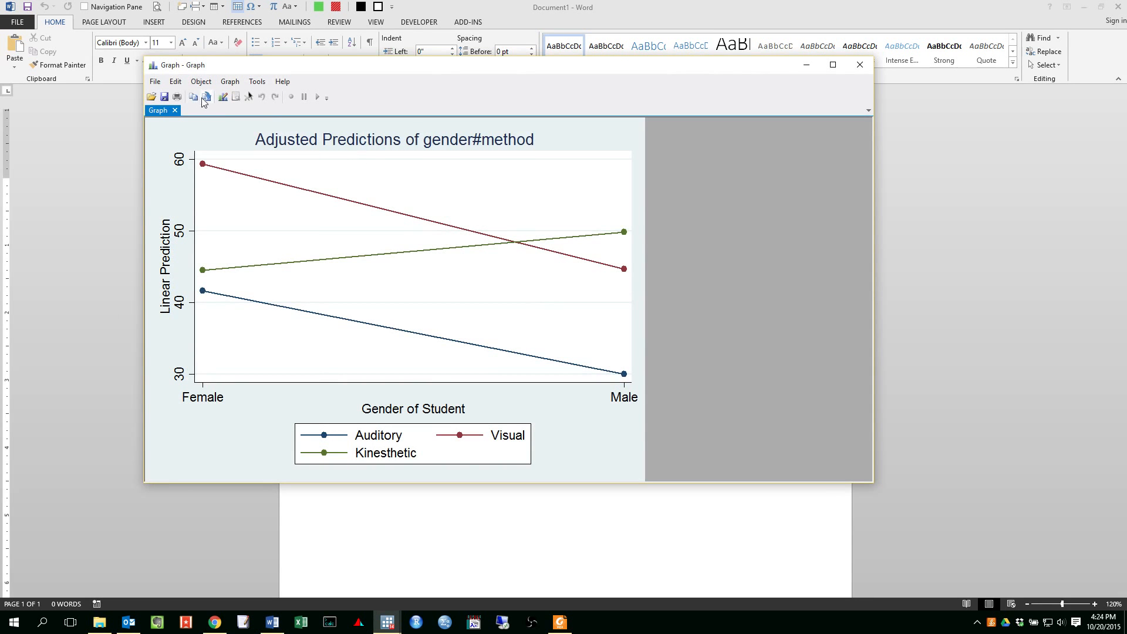
{"action": "left_click", "coordinate": [205, 99]}
{"action": "key", "text": "alt+Tab"}
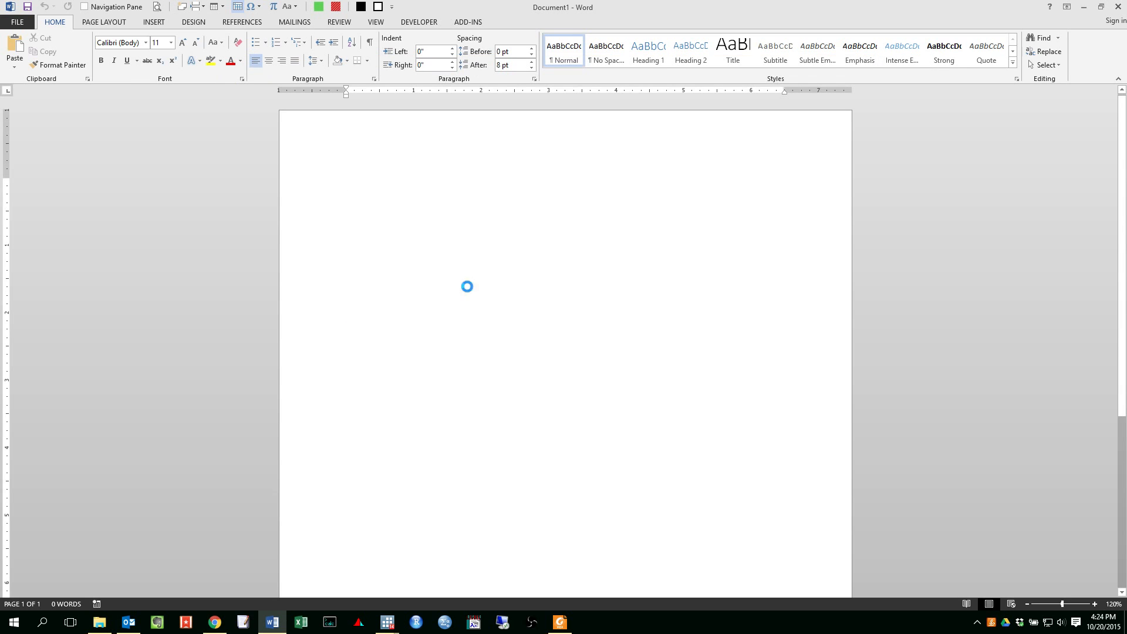
{"action": "key", "text": "ctrl+v"}
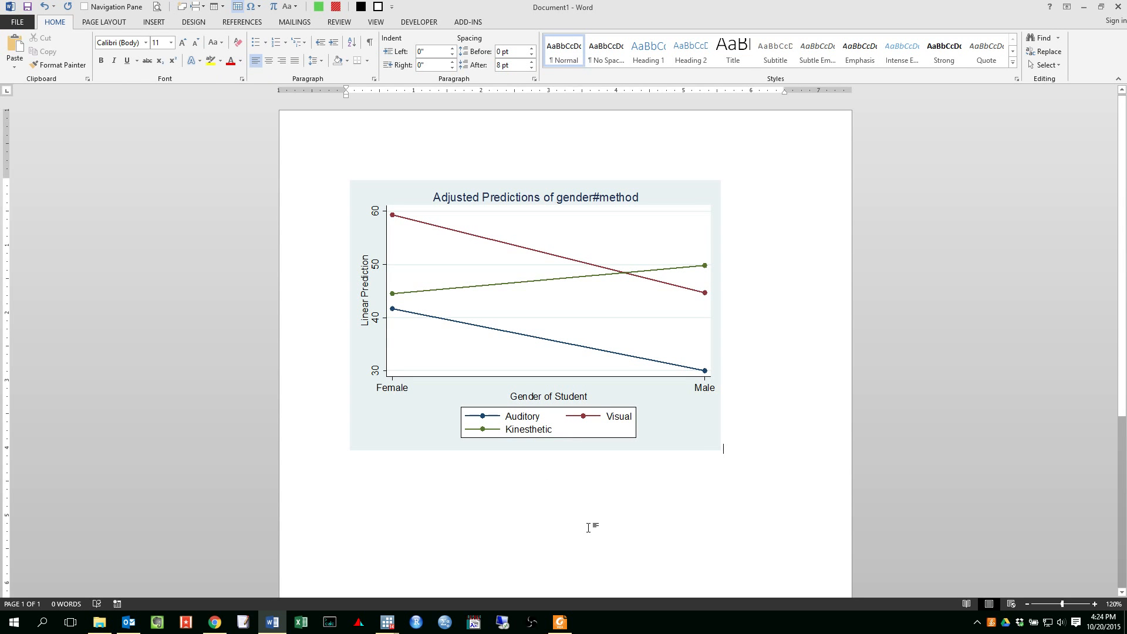
- Try resizing the pasted graph proportionally, in width only and in height only, ending at about 3.75 inches wide
{"action": "left_click", "coordinate": [573, 405]}
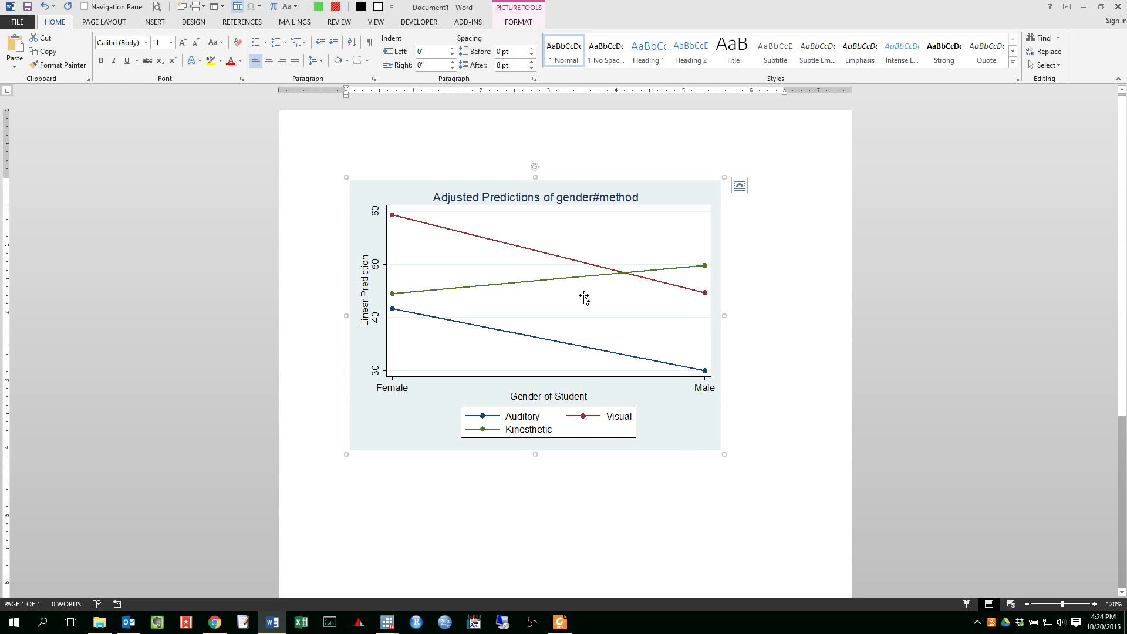
{"action": "left_click_drag", "start_coordinate": [722, 452], "coordinate": [503, 281]}
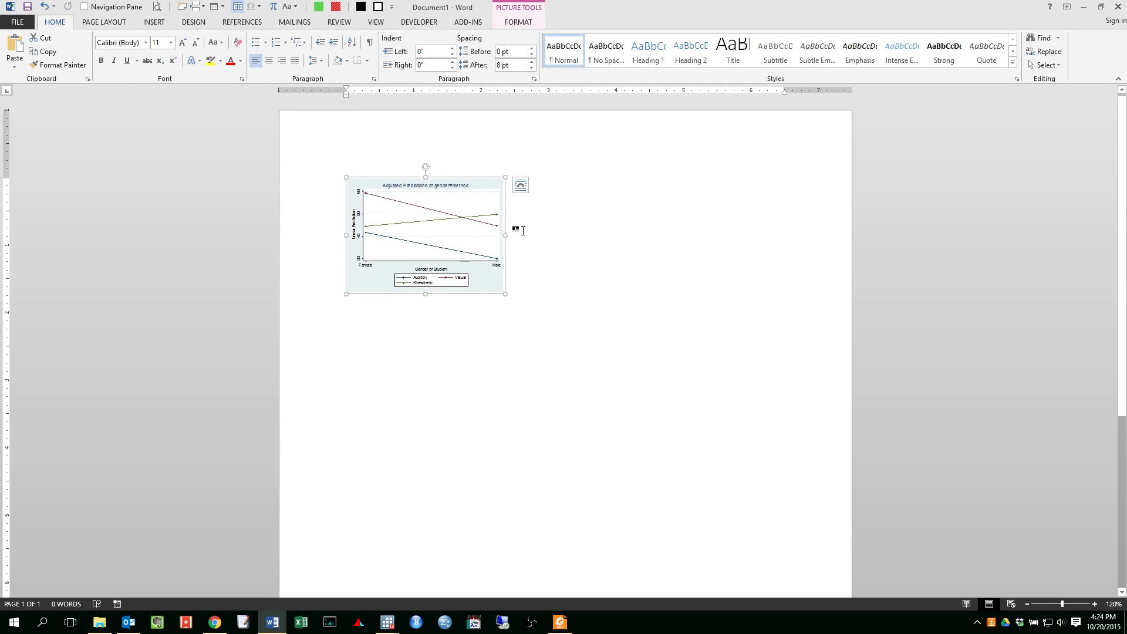
{"action": "left_click_drag", "start_coordinate": [505, 235], "coordinate": [766, 237]}
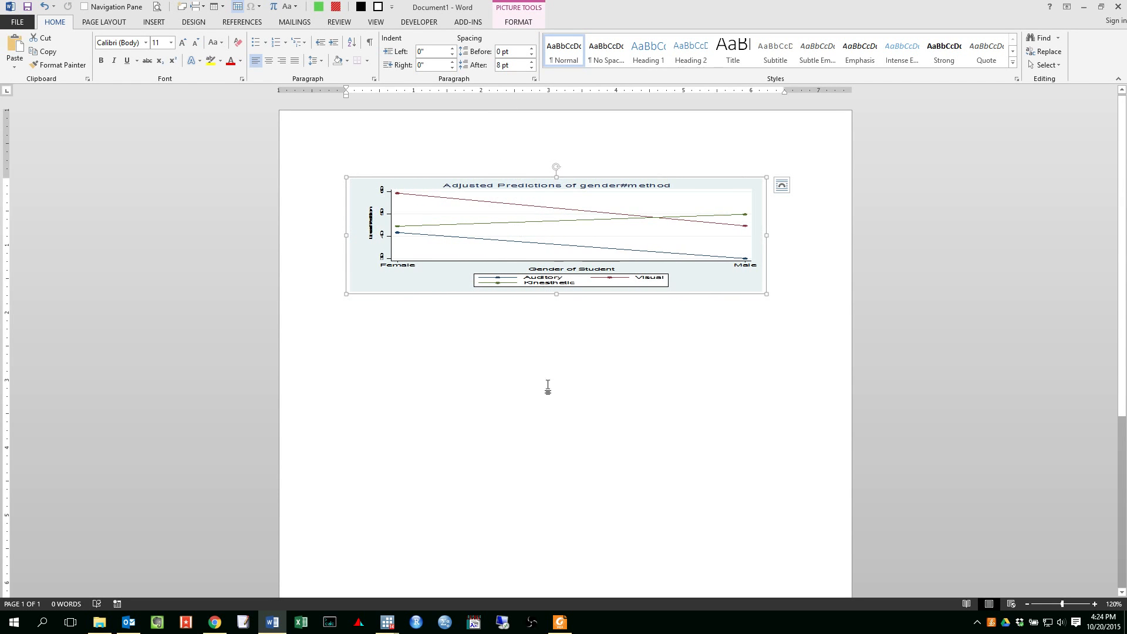
{"action": "left_click_drag", "start_coordinate": [555, 294], "coordinate": [516, 525]}
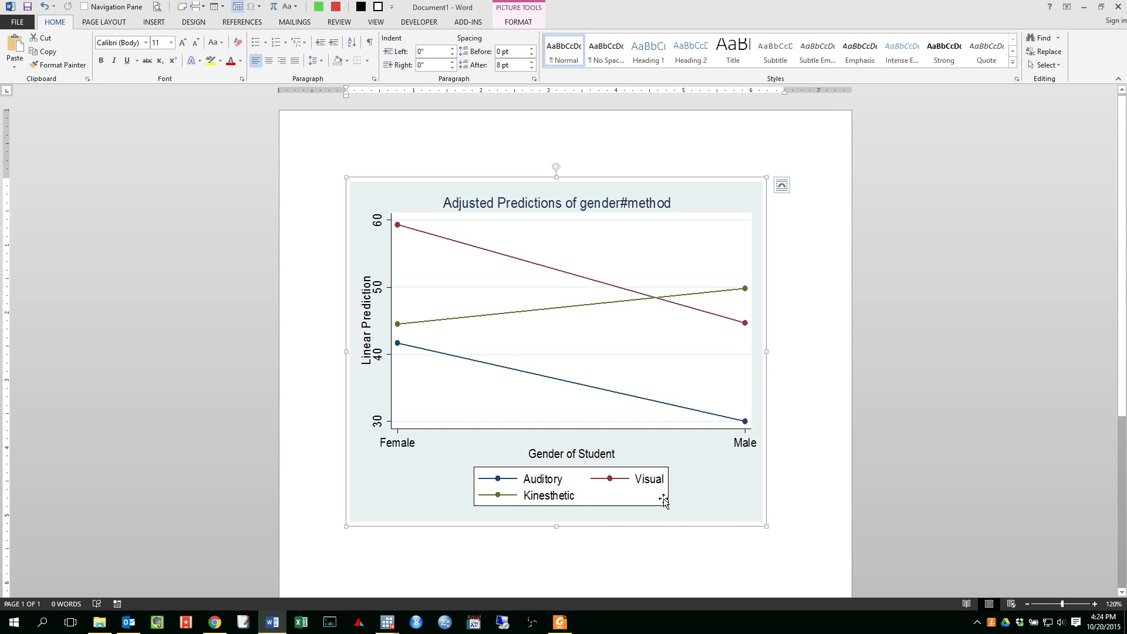
{"action": "left_click_drag", "start_coordinate": [766, 525], "coordinate": [599, 375]}
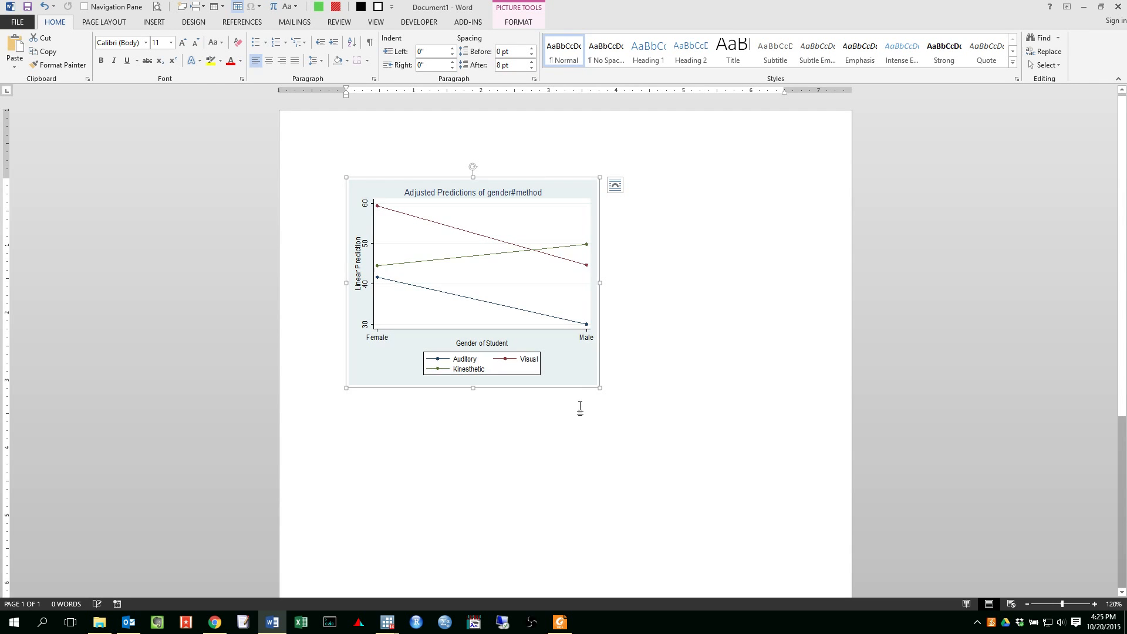
{"action": "left_click", "coordinate": [648, 390]}
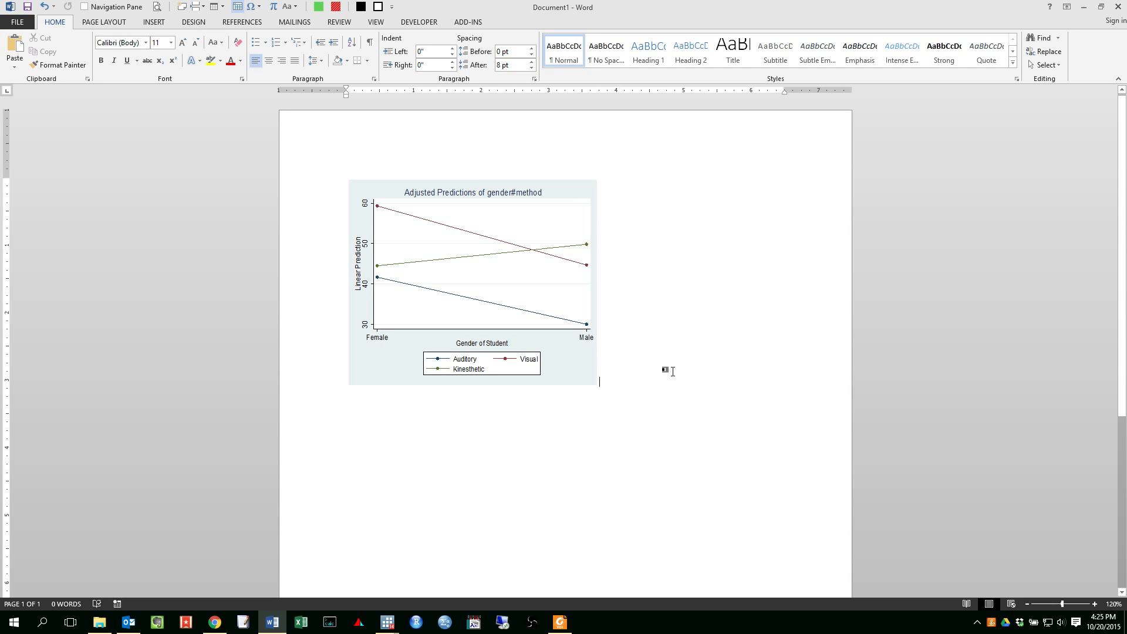
- Discard the Word document without saving, and close Stata's graph window and the postestimation selector
{"action": "left_click", "coordinate": [1118, 7]}
{"action": "left_click", "coordinate": [569, 333]}
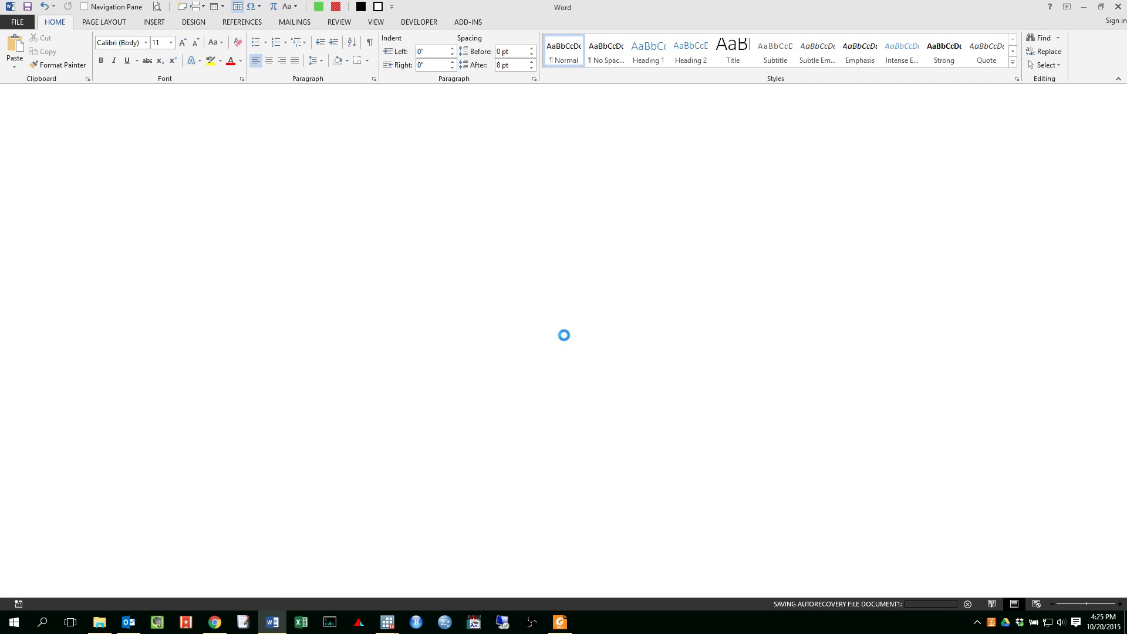
{"action": "left_click", "coordinate": [861, 65]}
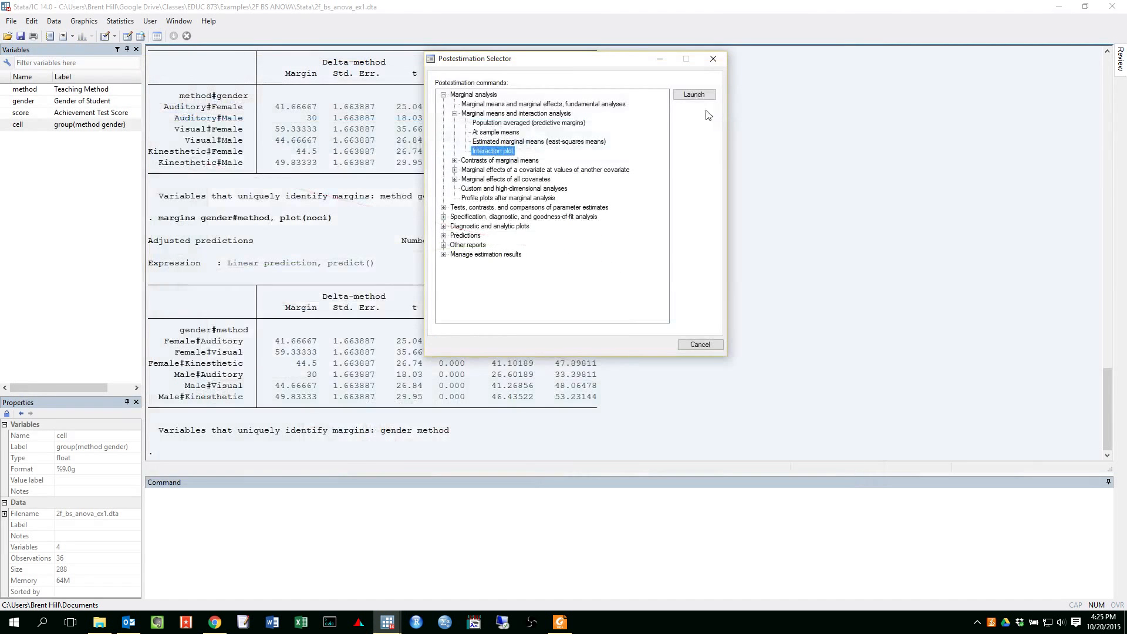
{"action": "left_click", "coordinate": [719, 60]}
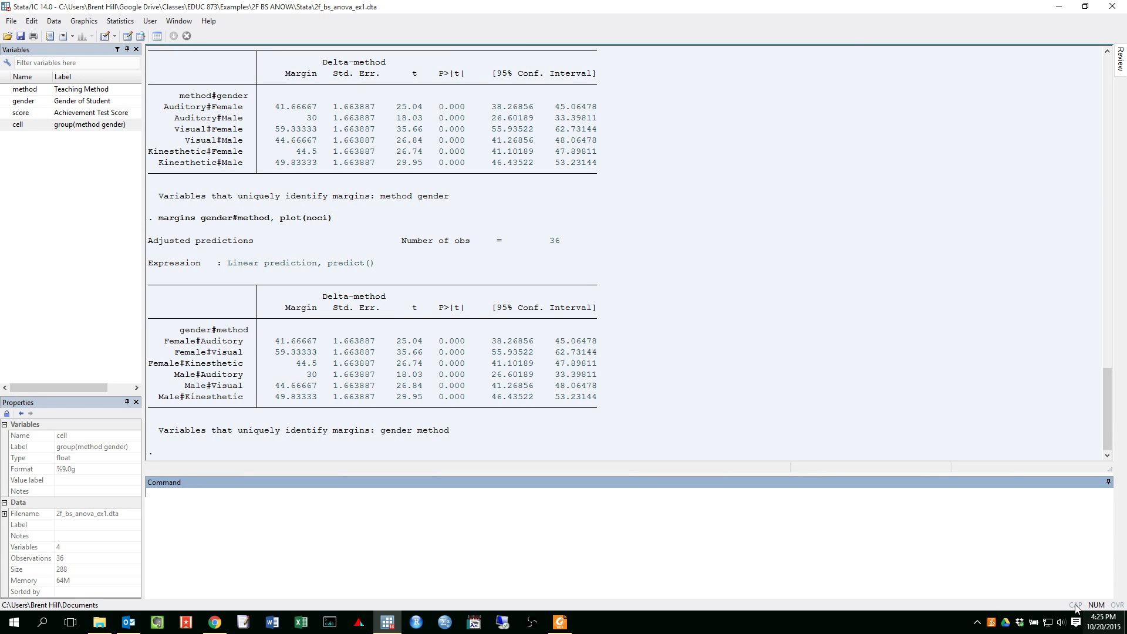
{"action": "left_click", "coordinate": [978, 624]}
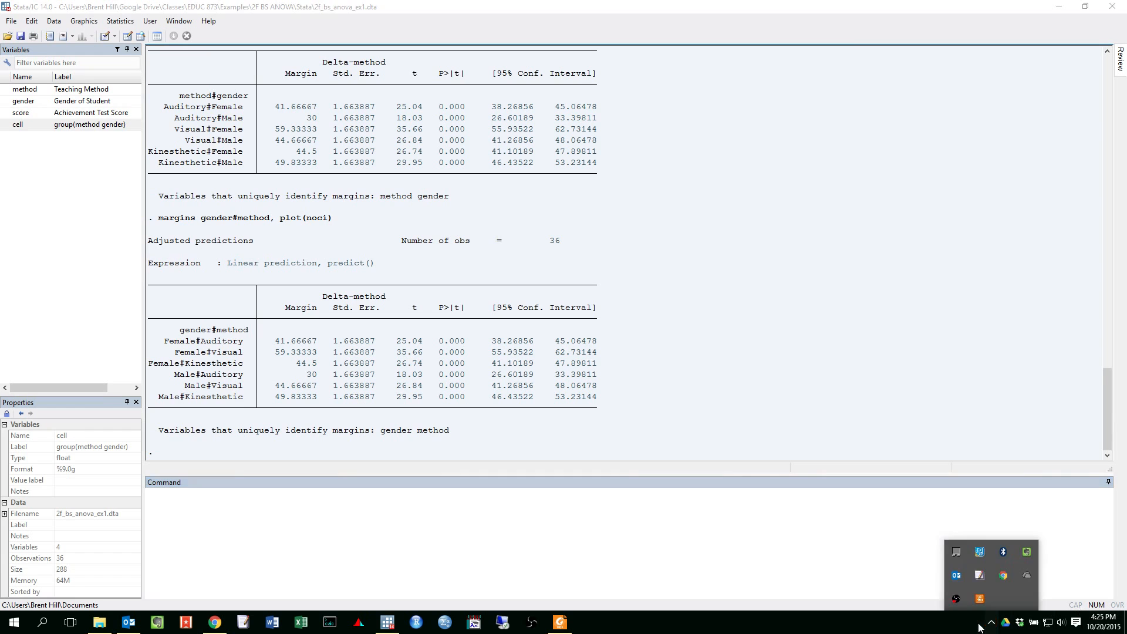
{"action": "left_click", "coordinate": [957, 599]}
{"action": "left_click", "coordinate": [403, 532]}
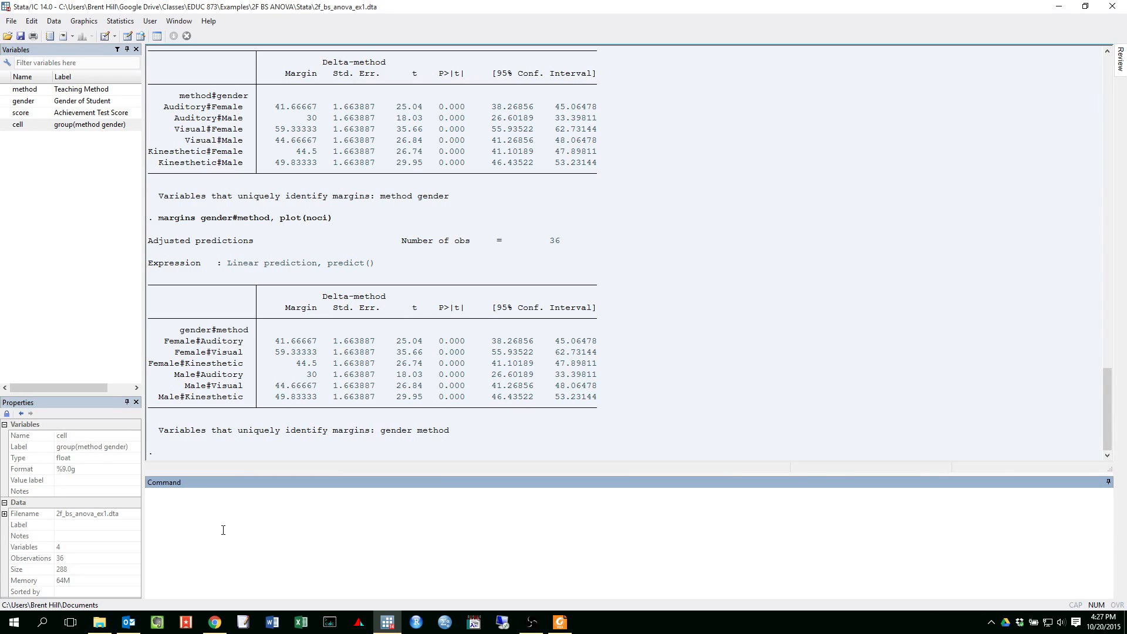
- Launch Contrasts from the tests, contrasts, and comparisons group of the postestimation commands, and look over the dialog's advanced options
{"action": "left_click", "coordinate": [120, 22]}
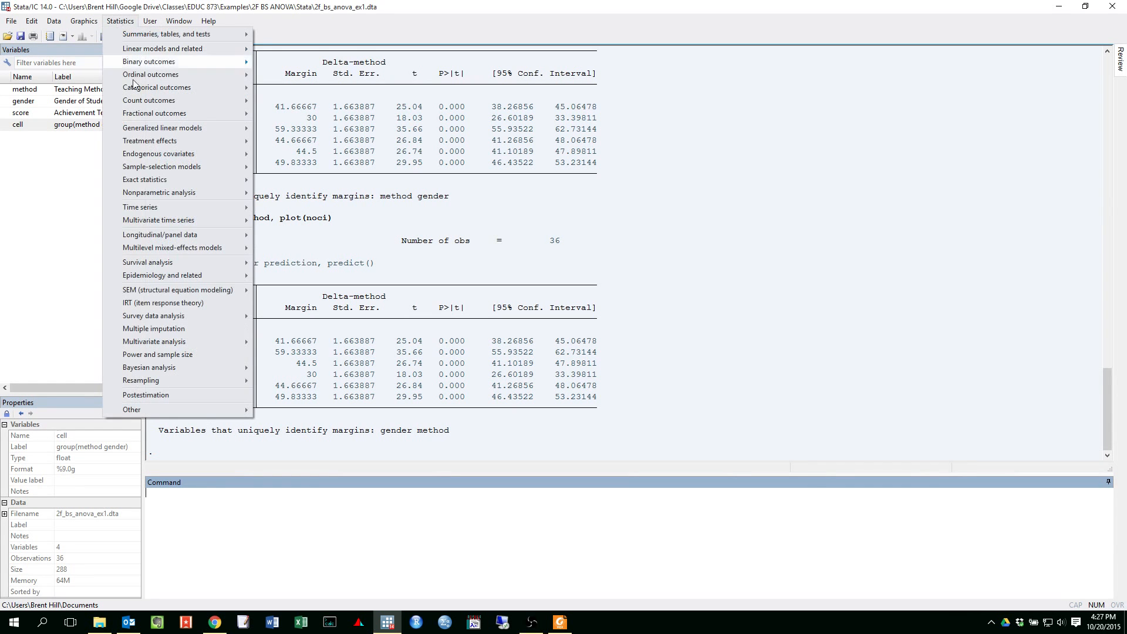
{"action": "left_click", "coordinate": [142, 396]}
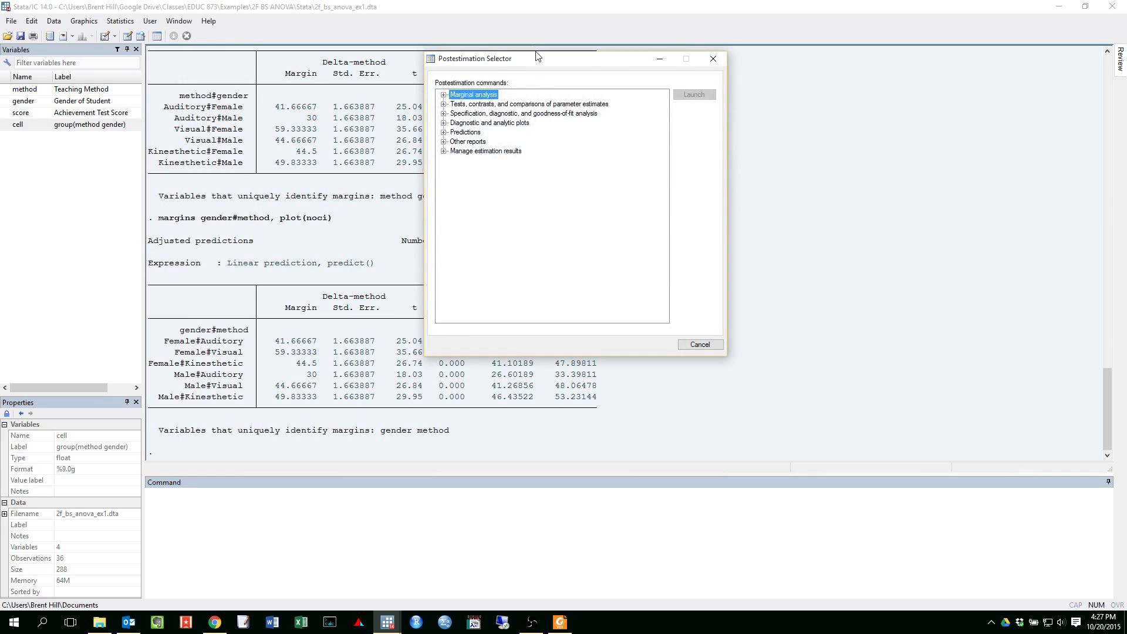
{"action": "left_click_drag", "start_coordinate": [480, 62], "coordinate": [556, 83]}
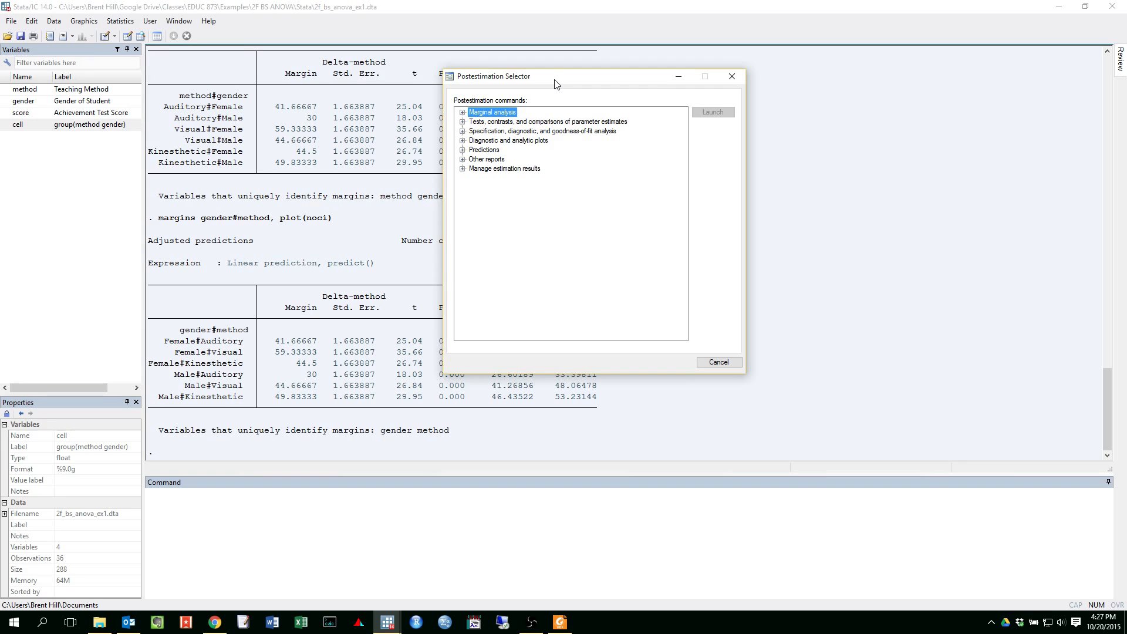
{"action": "left_click", "coordinate": [520, 121]}
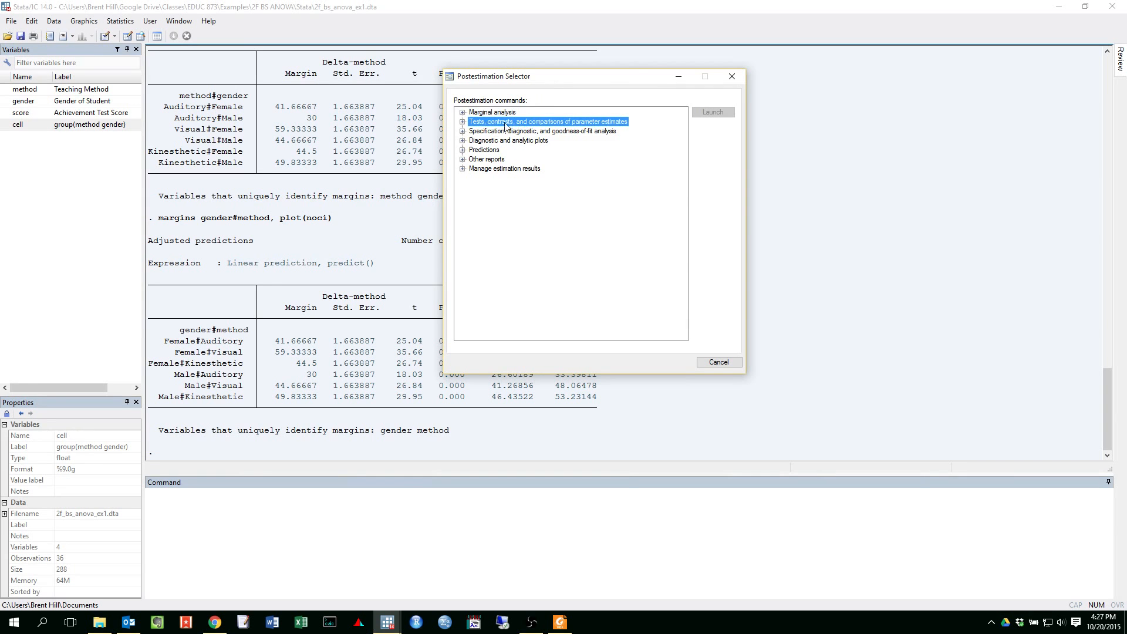
{"action": "left_click", "coordinate": [463, 122]}
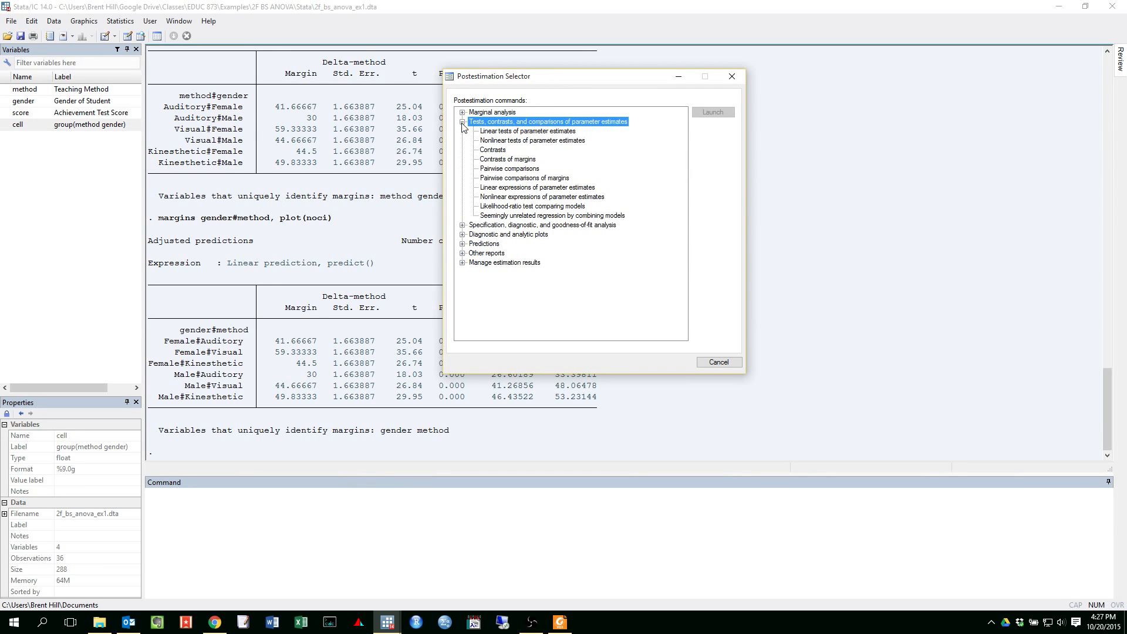
{"action": "left_click", "coordinate": [490, 151]}
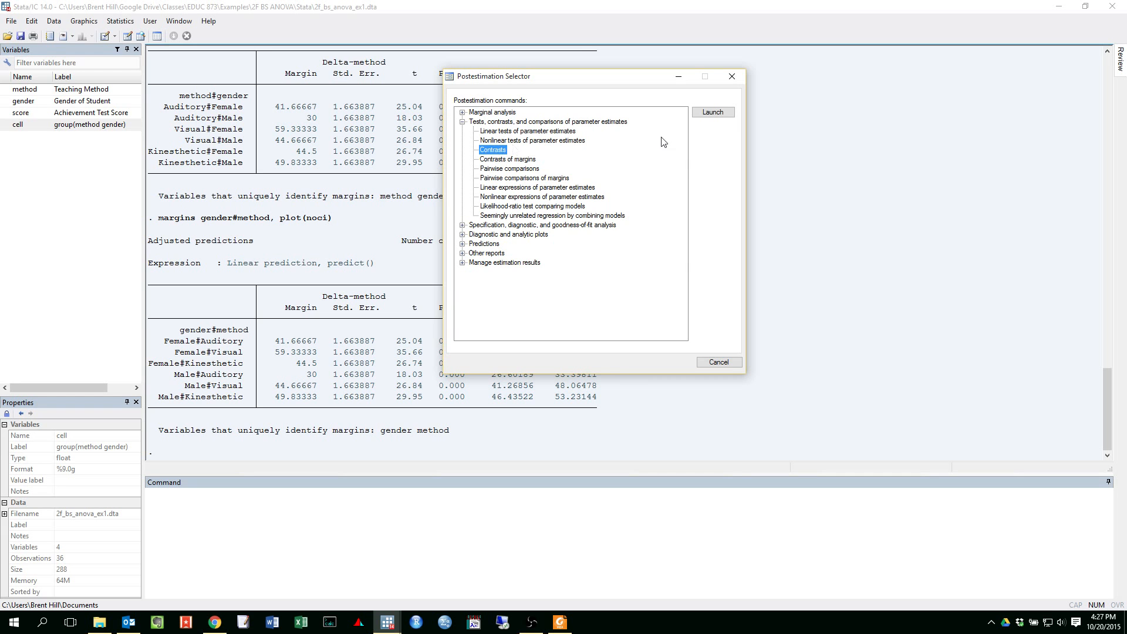
{"action": "left_click", "coordinate": [705, 111]}
{"action": "left_click_drag", "start_coordinate": [601, 97], "coordinate": [580, 73]}
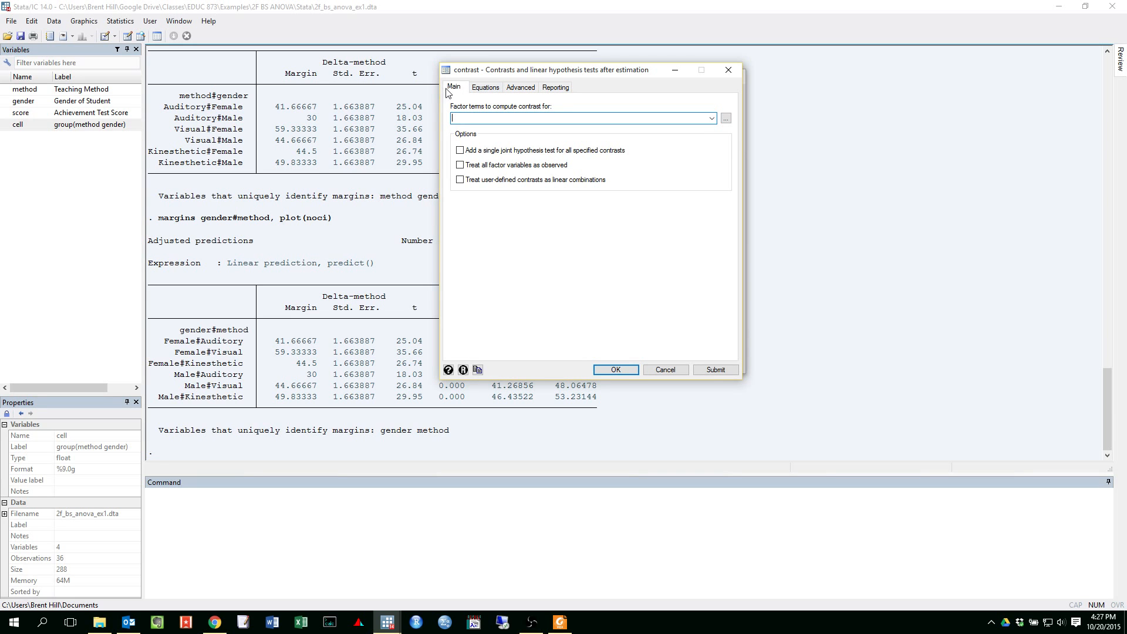
{"action": "left_click", "coordinate": [521, 88]}
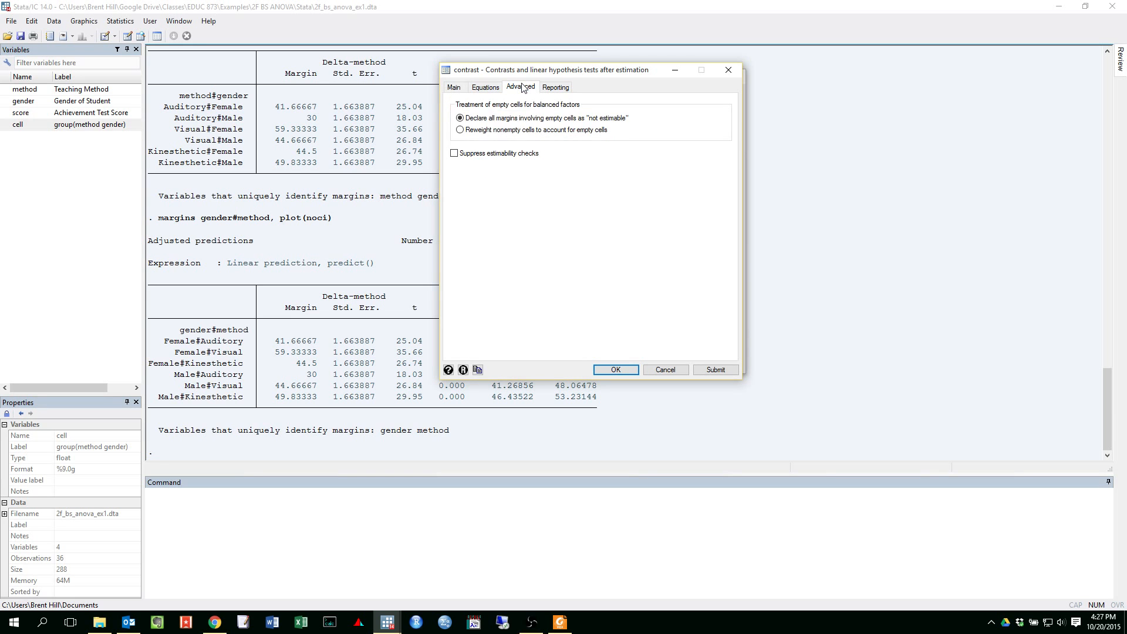
{"action": "left_click", "coordinate": [456, 89]}
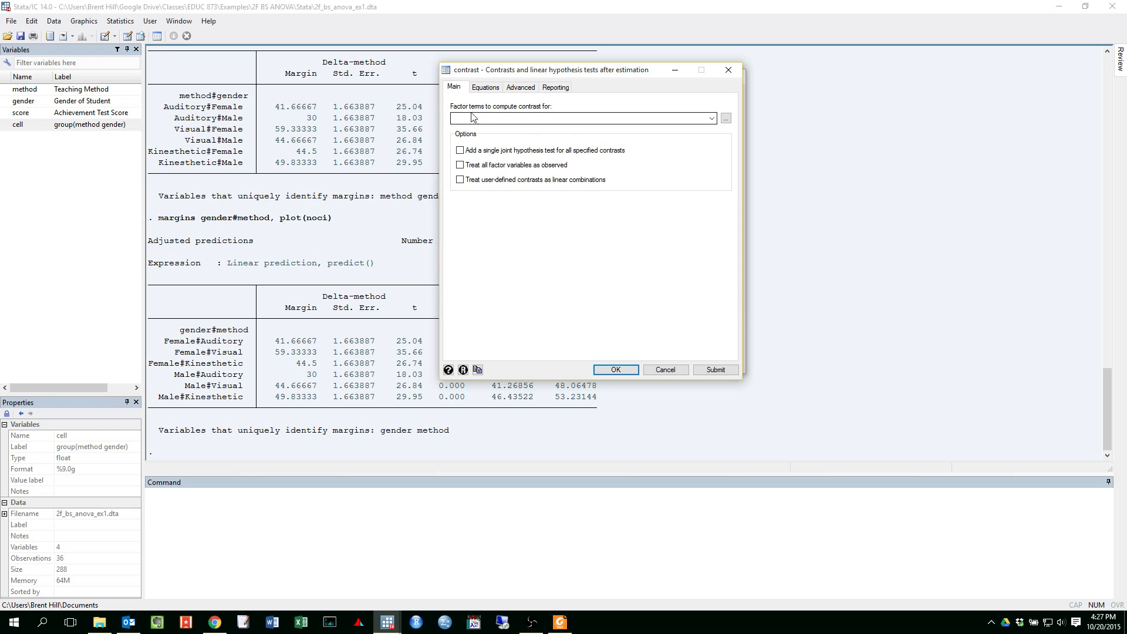
- Start a contrast list with a 2-way interaction term, using method as the first variable and gender as the second
{"action": "left_click", "coordinate": [527, 120]}
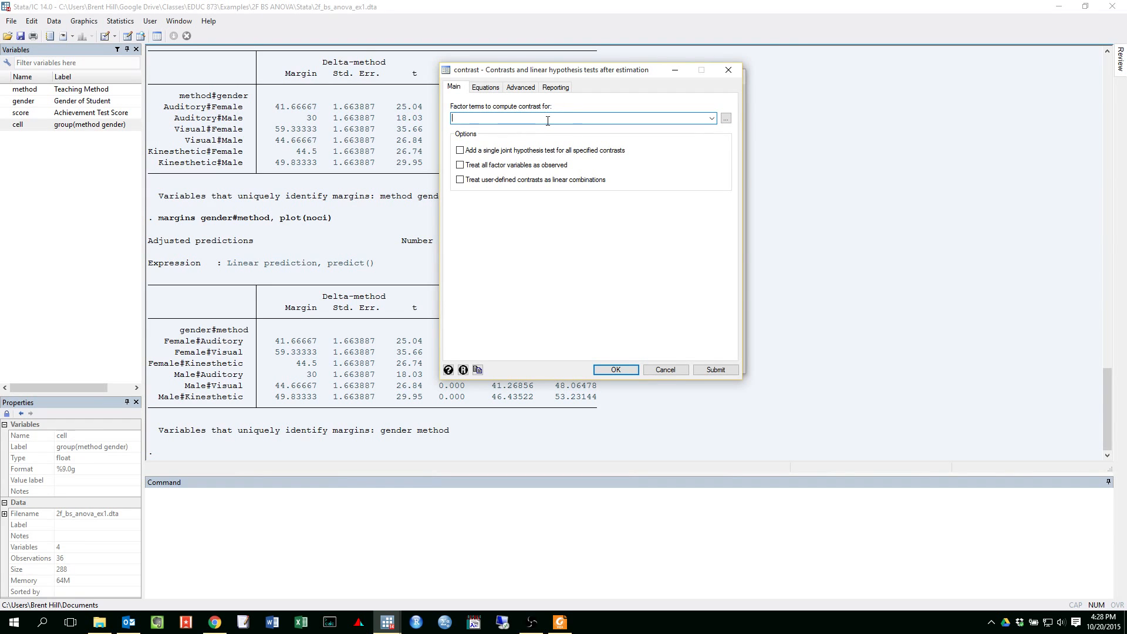
{"action": "left_click", "coordinate": [726, 120]}
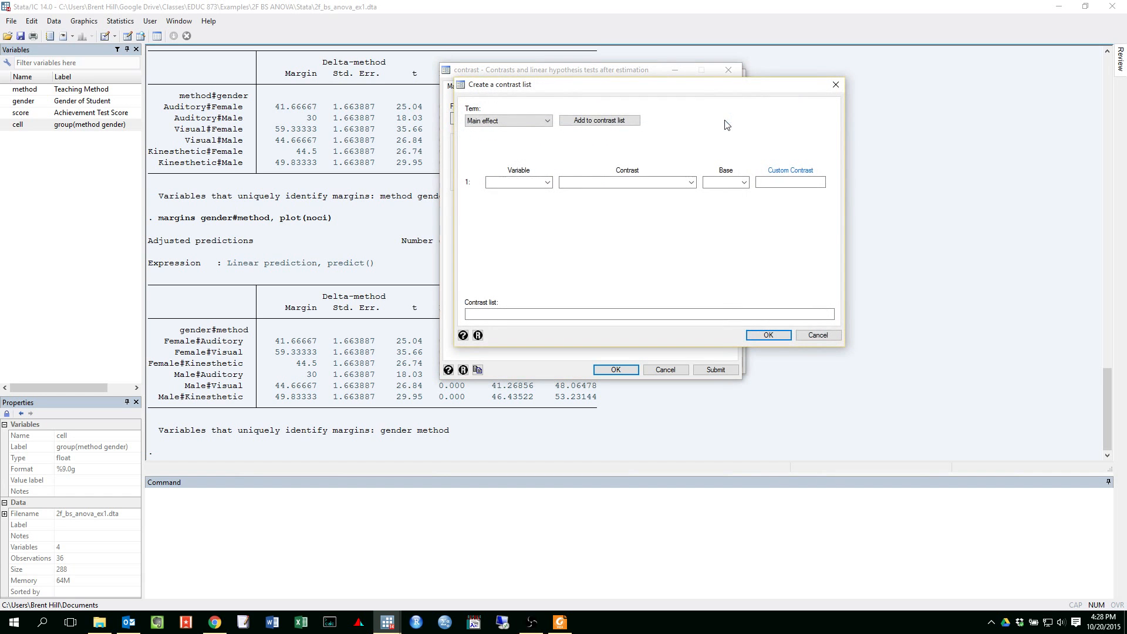
{"action": "left_click_drag", "start_coordinate": [707, 88], "coordinate": [692, 71]}
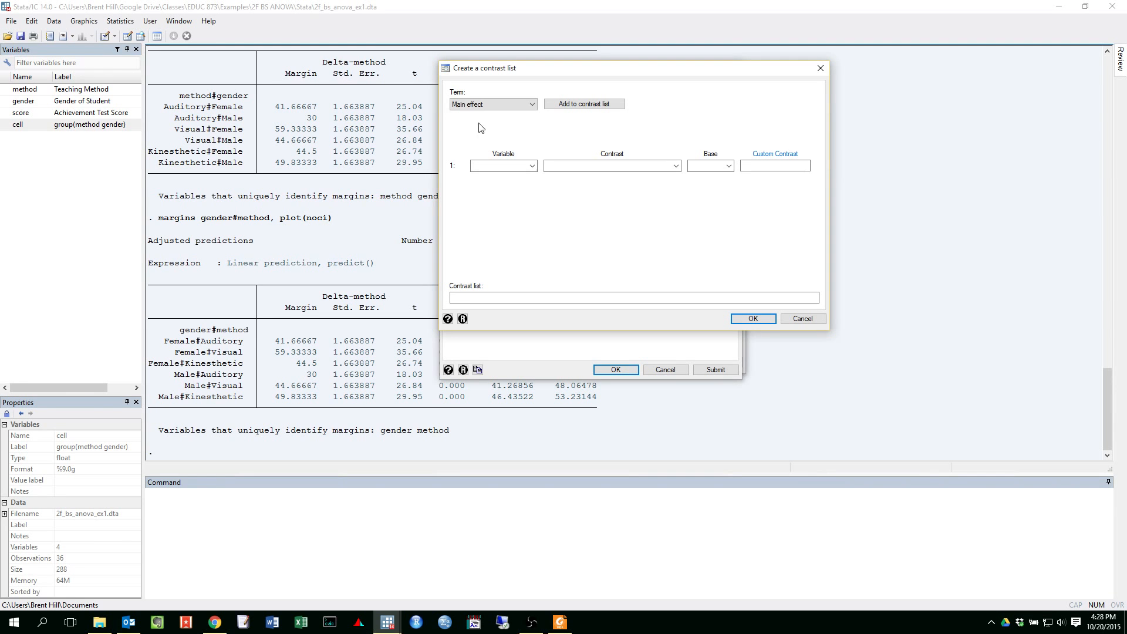
{"action": "left_click", "coordinate": [533, 106]}
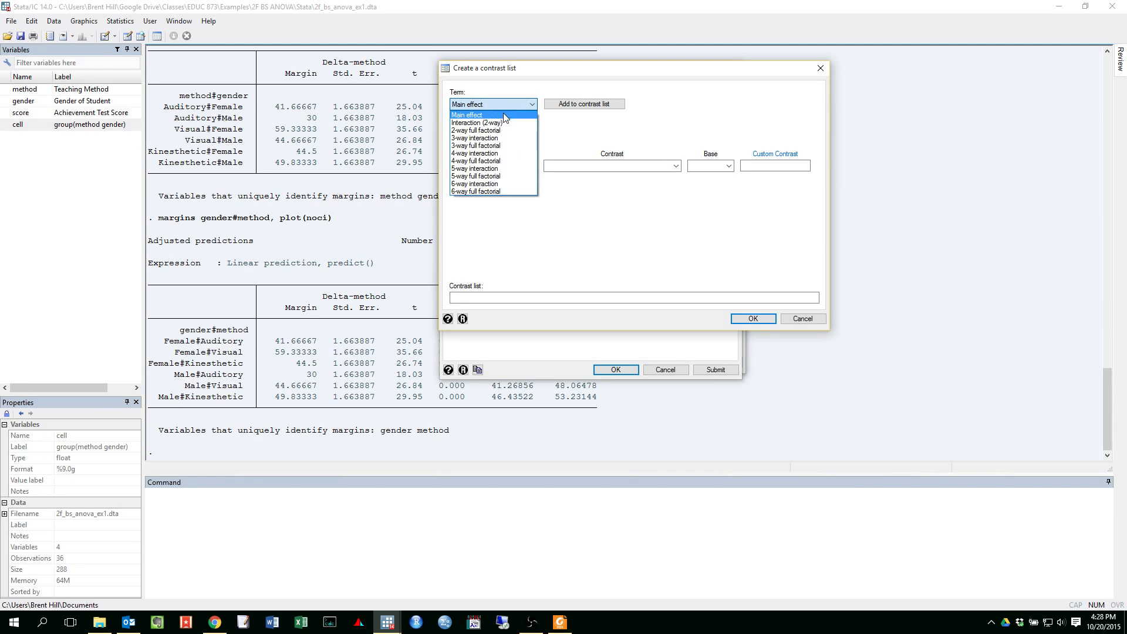
{"action": "left_click", "coordinate": [468, 123]}
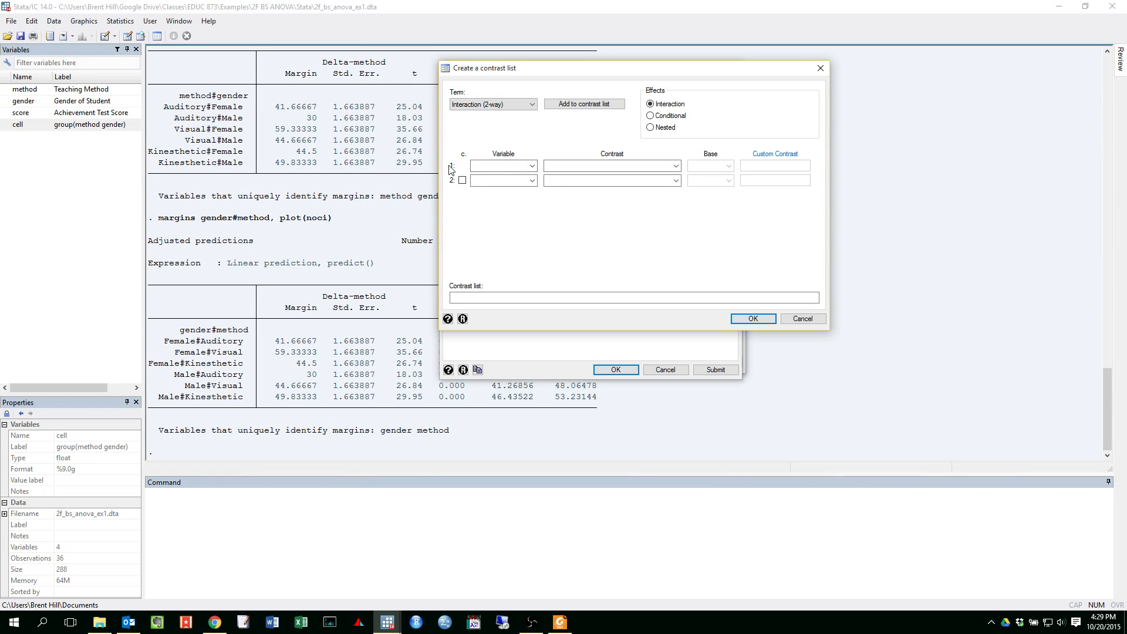
{"action": "left_click", "coordinate": [533, 166]}
{"action": "left_click", "coordinate": [532, 180]}
{"action": "left_click", "coordinate": [505, 200]}
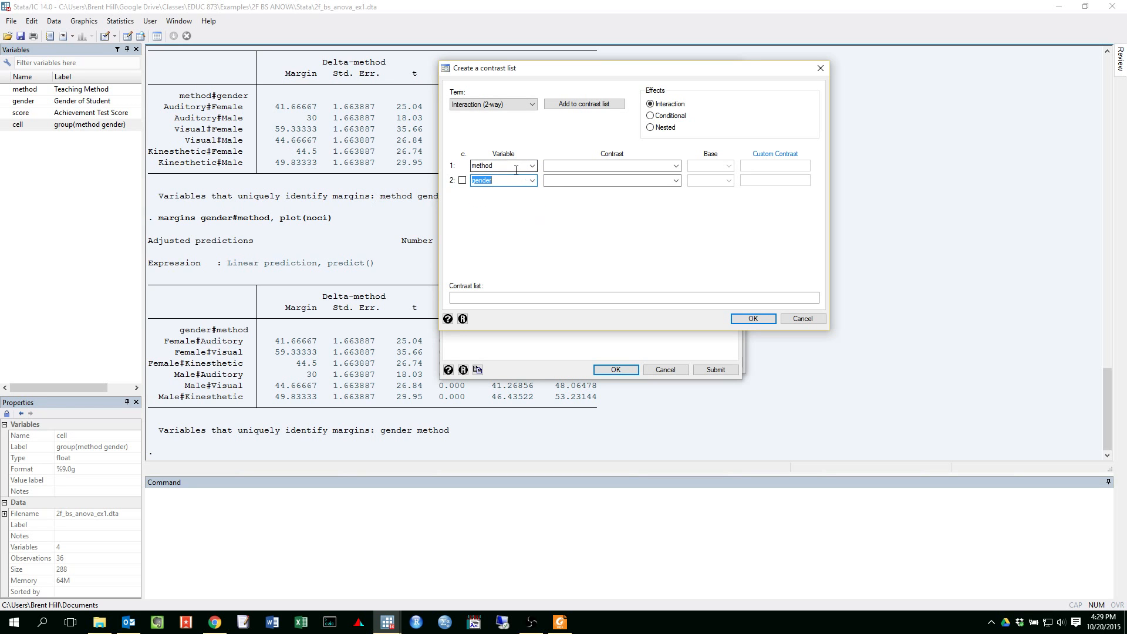
{"action": "left_click", "coordinate": [506, 182]}
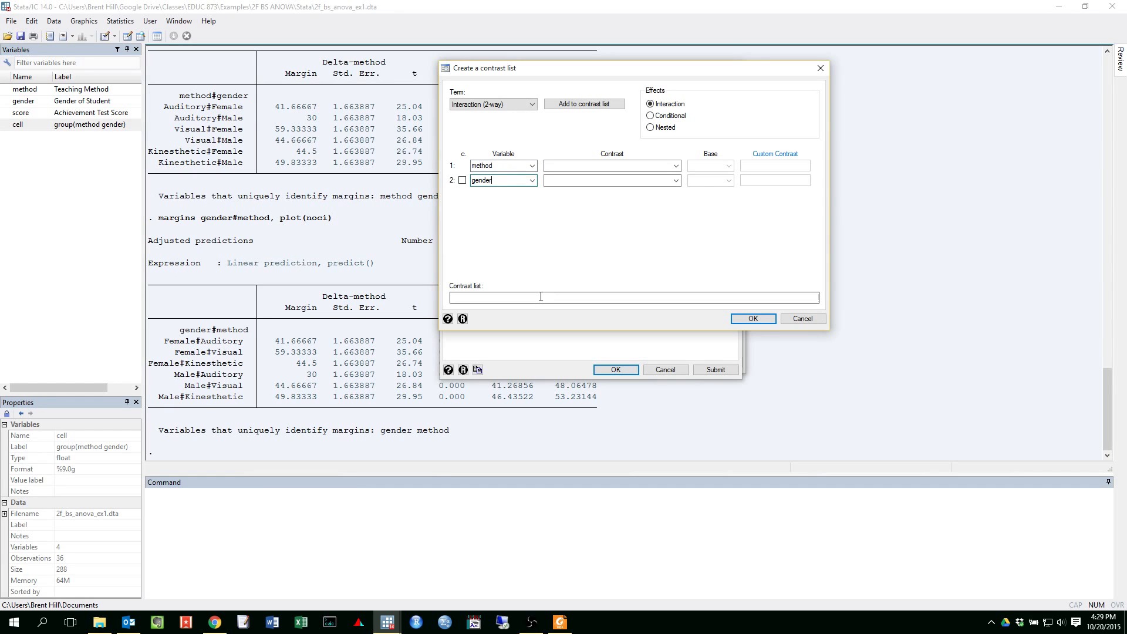
{"action": "double_click", "coordinate": [494, 166]}
{"action": "left_click", "coordinate": [496, 180]}
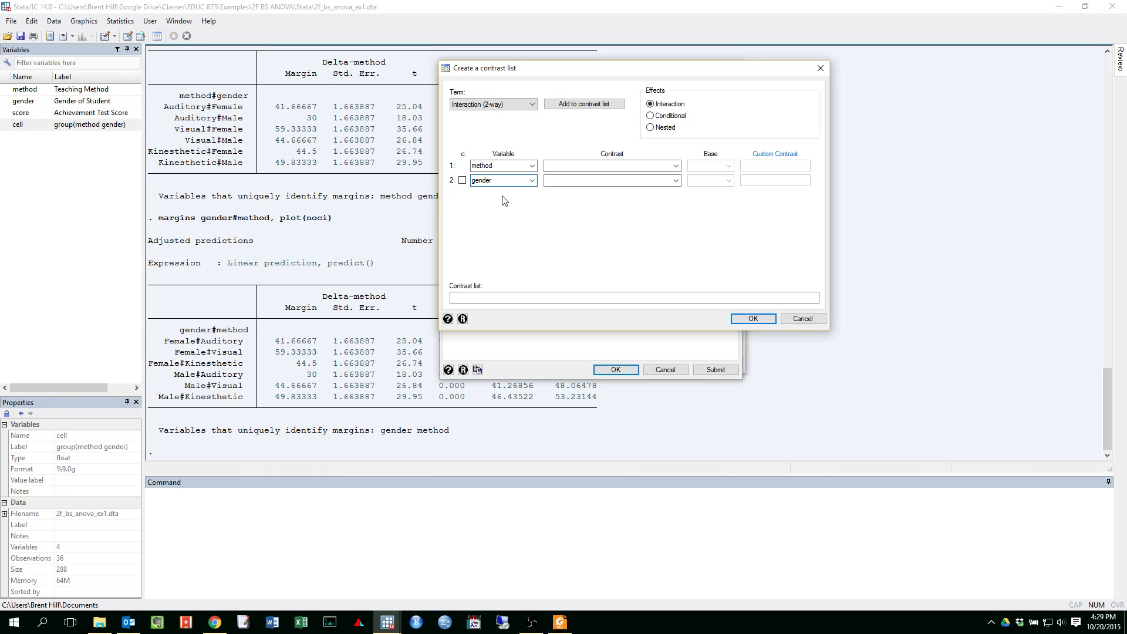
- Set the contrast type to Custom for both method and gender
{"action": "left_click", "coordinate": [676, 167]}
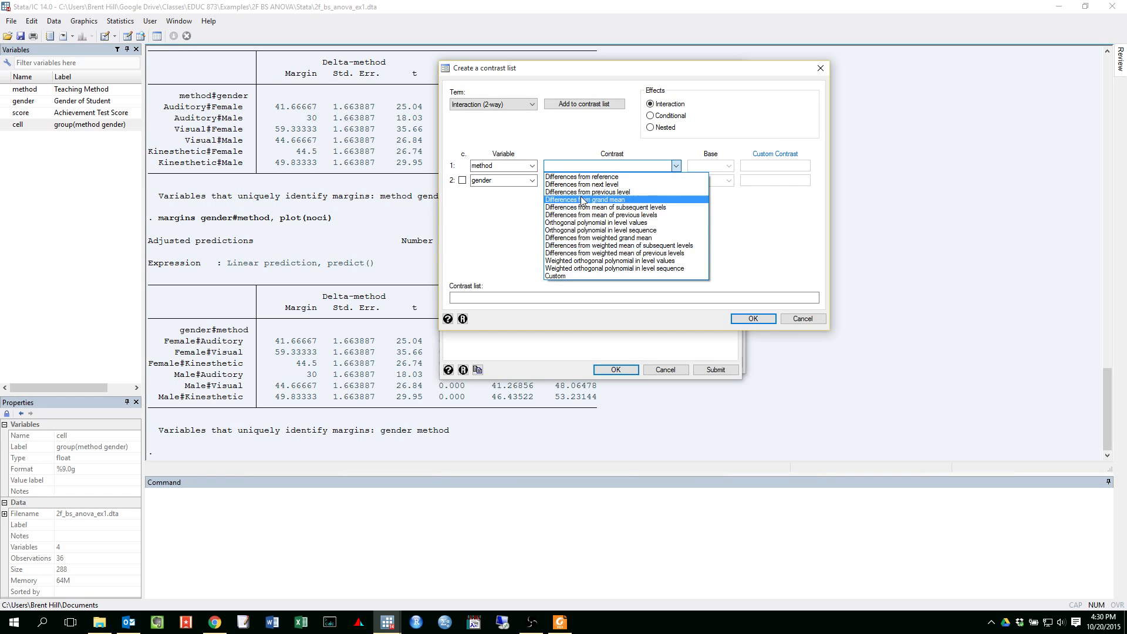
{"action": "left_click", "coordinate": [573, 277]}
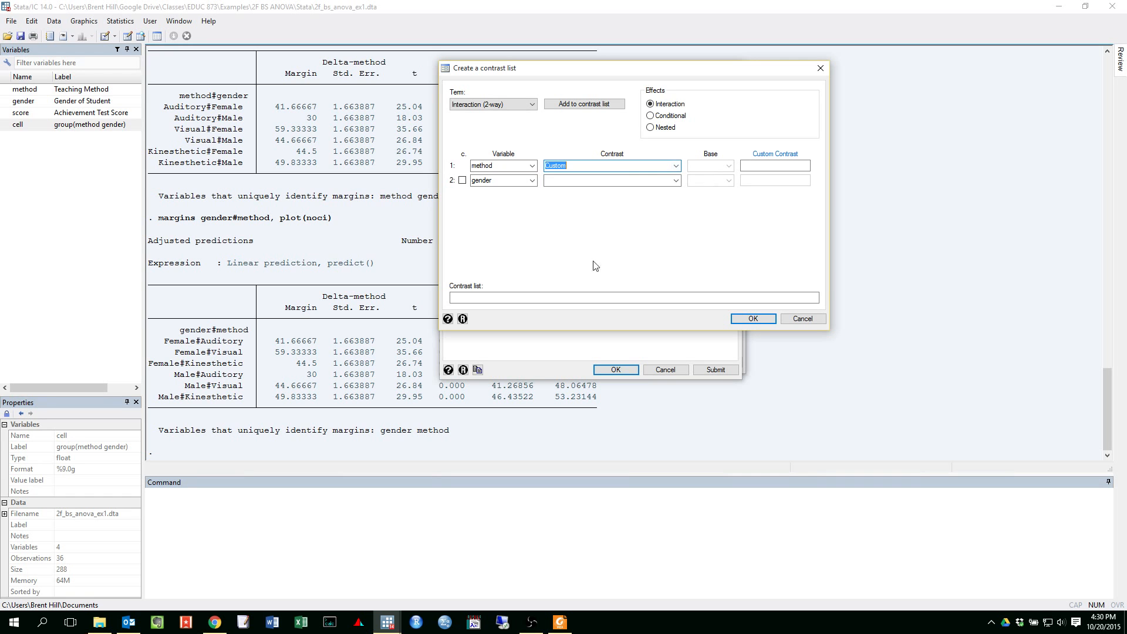
{"action": "left_click", "coordinate": [677, 181]}
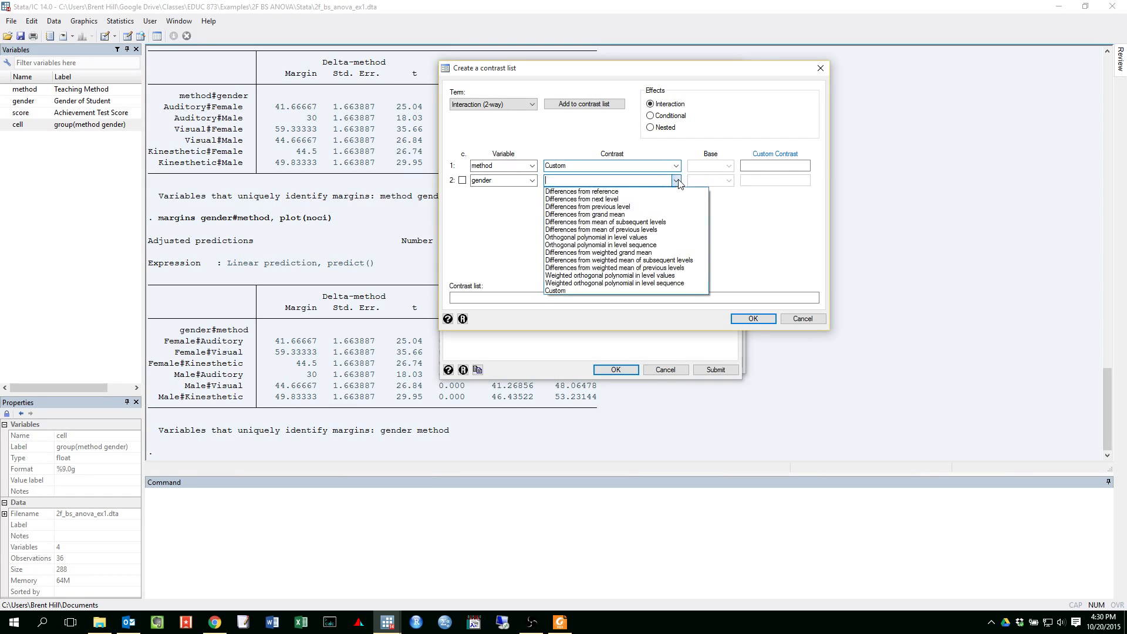
{"action": "left_click", "coordinate": [564, 291]}
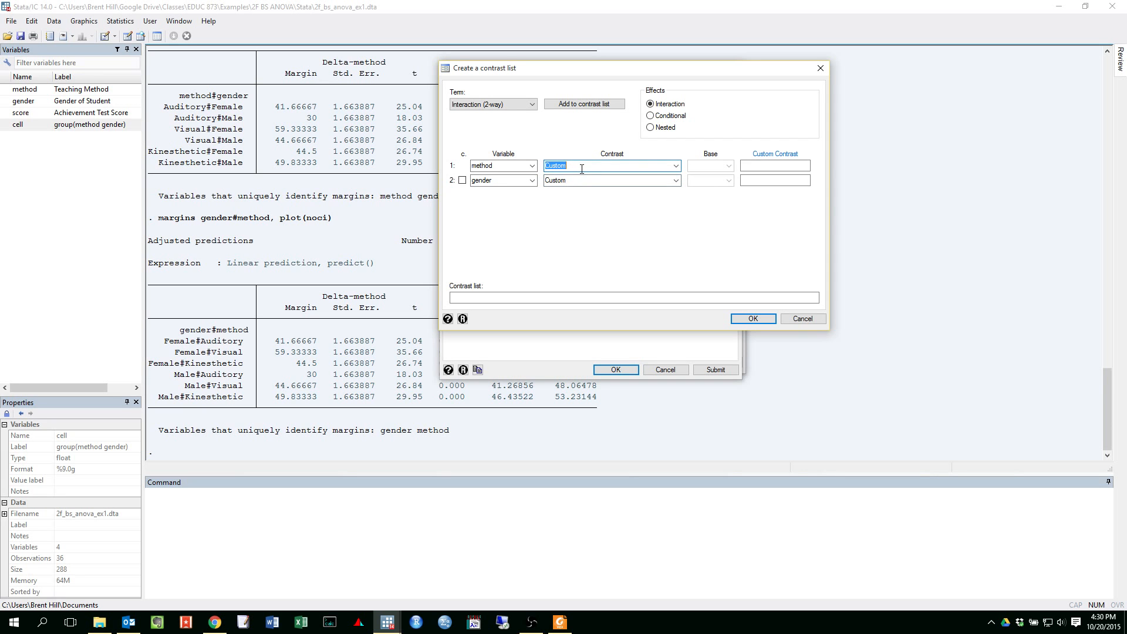
- Enter the custom contrasts 1 -1 0 for method and 1 -1 for gender, and add the term to the contrast list
{"action": "left_click", "coordinate": [760, 165]}
{"action": "type", "text": "1 -1 0"}
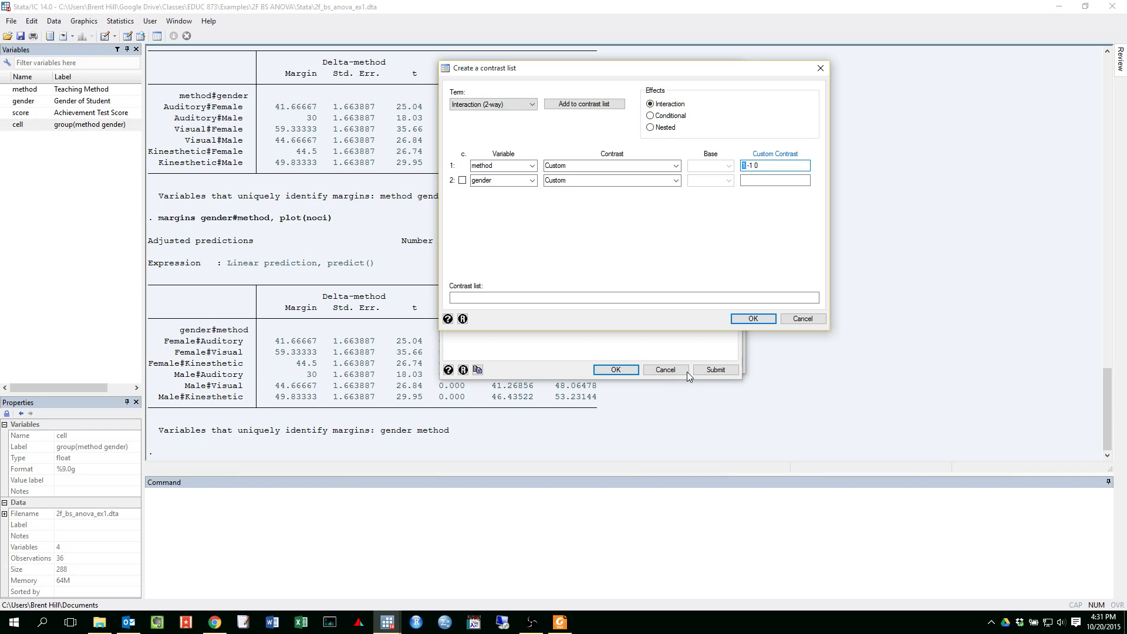
{"action": "key", "text": "Right"}
{"action": "key", "text": "shift+Right"}
{"action": "key", "text": "Right"}
{"action": "key", "text": "Right"}
{"action": "key", "text": "shift+Right"}
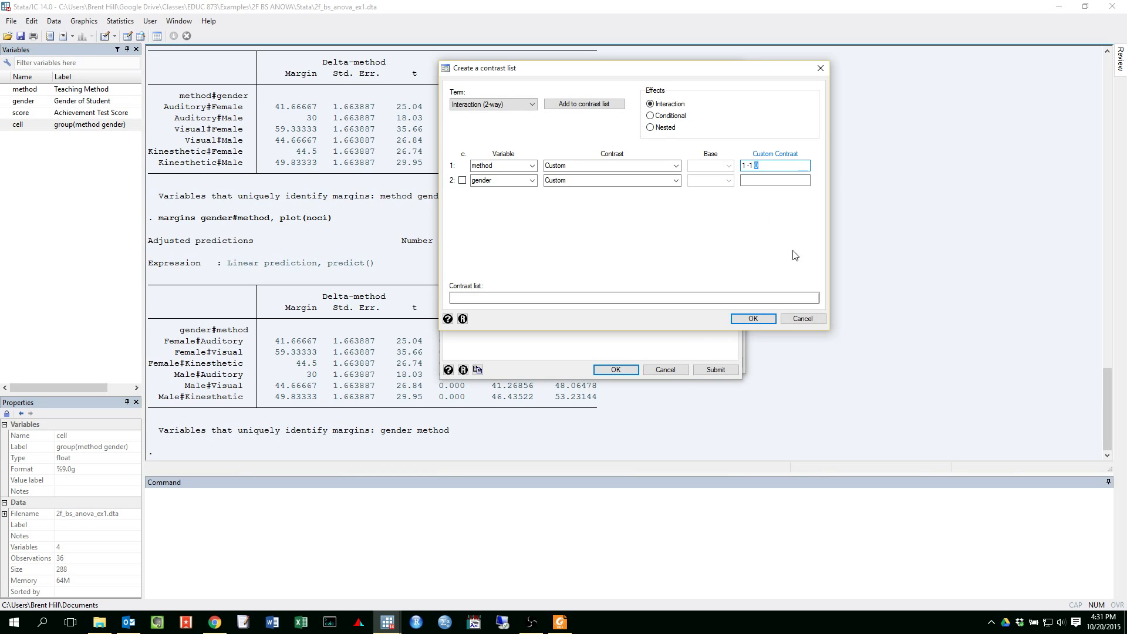
{"action": "left_click", "coordinate": [770, 181]}
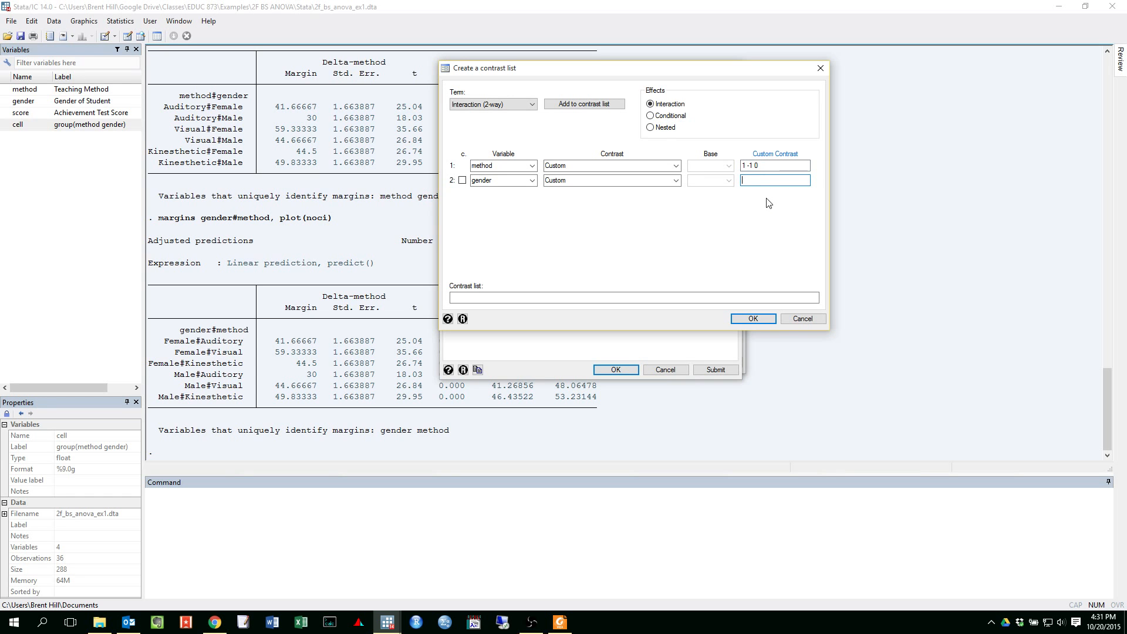
{"action": "type", "text": "1 -1"}
{"action": "left_click", "coordinate": [585, 104]}
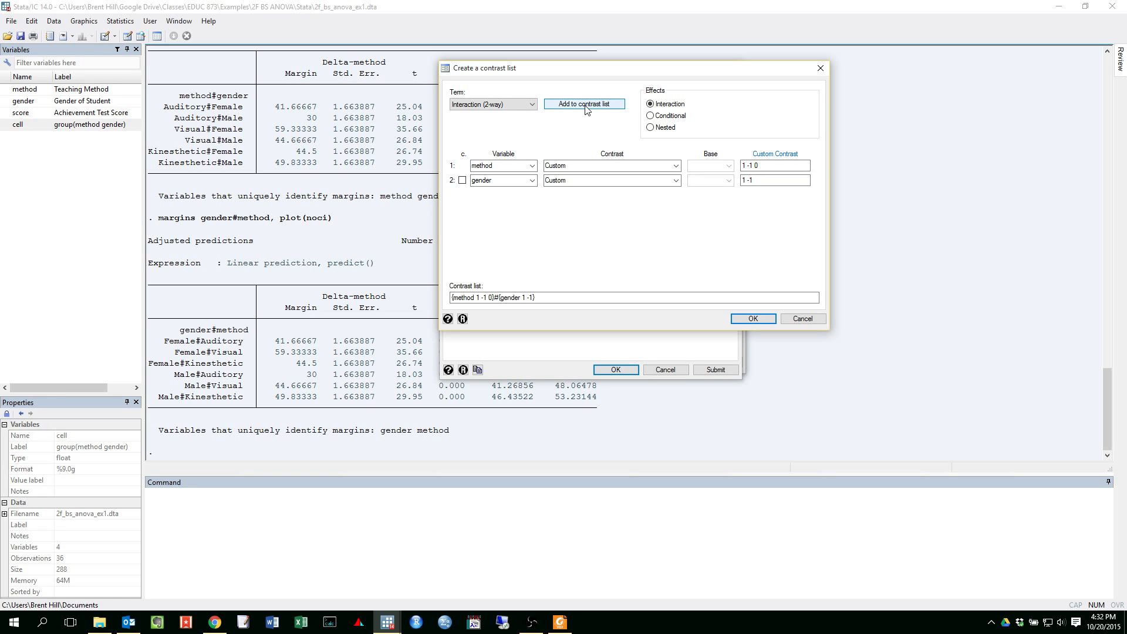
- Examine the method and gender coefficients of the first entry in the contrast list
{"action": "left_click_drag", "start_coordinate": [535, 297], "coordinate": [450, 300]}
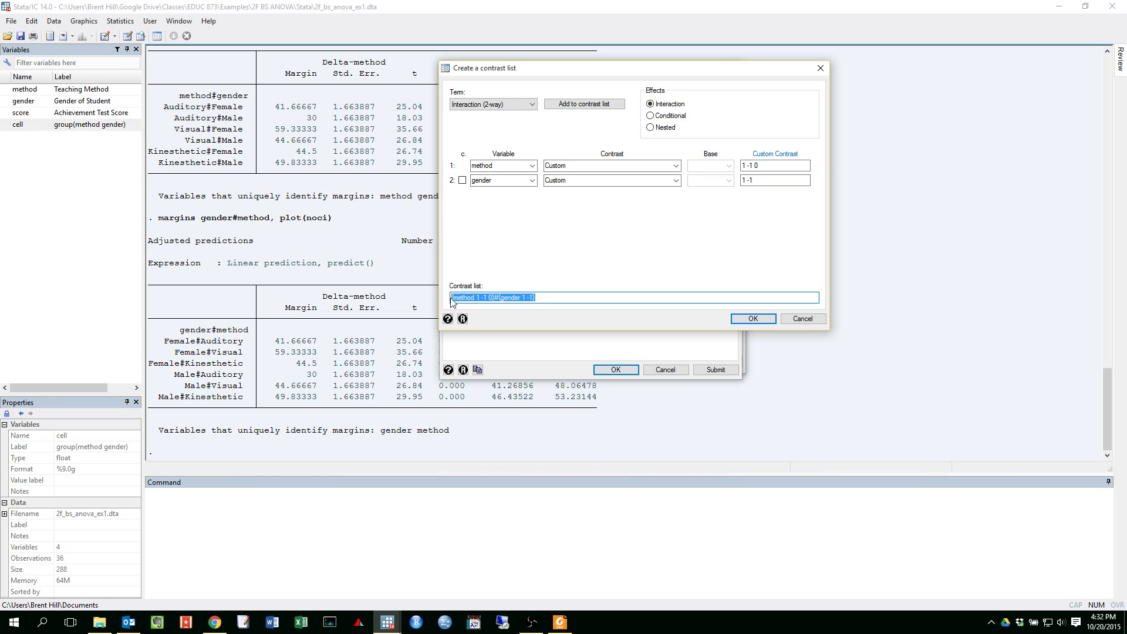
{"action": "left_click", "coordinate": [456, 299]}
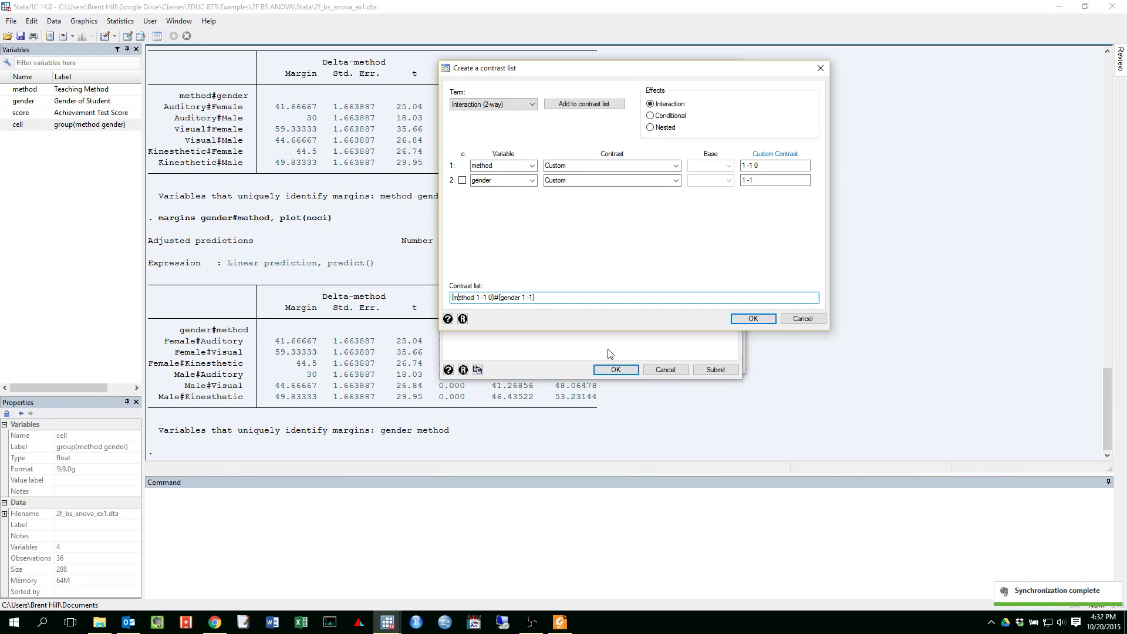
{"action": "key", "text": "ctrl+shift+Right"}
{"action": "key", "text": "Right"}
{"action": "key", "text": "shift+Right"}
{"action": "key", "text": "shift+Right"}
{"action": "key", "text": "shift+Right"}
{"action": "key", "text": "shift+Right"}
{"action": "key", "text": "shift+Right"}
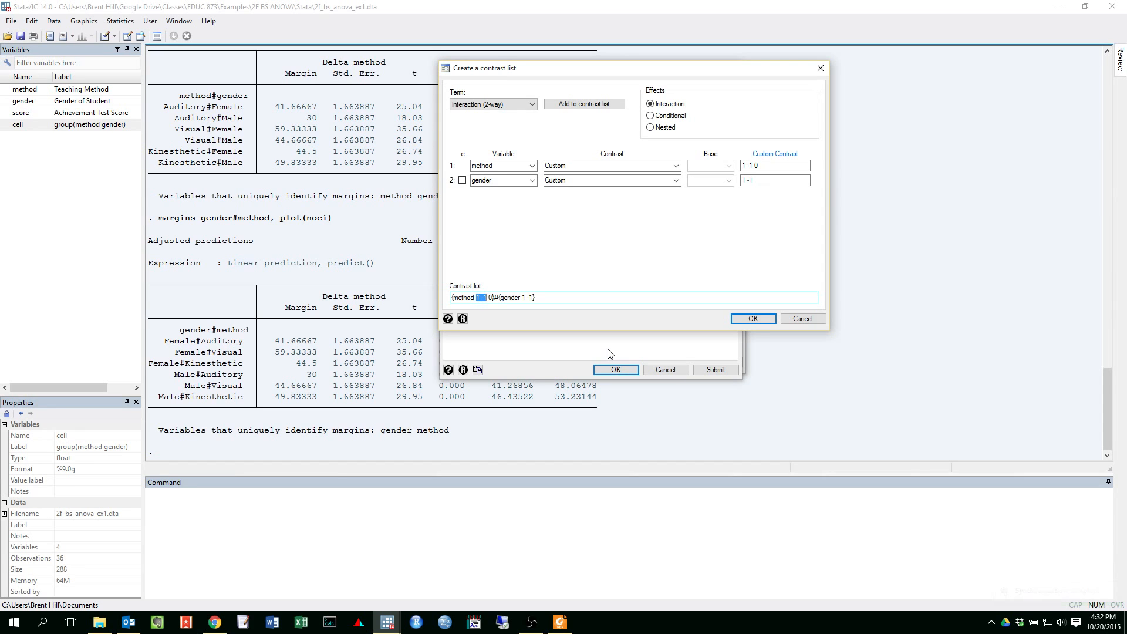
{"action": "key", "text": "Right"}
{"action": "key", "text": "shift+Right"}
{"action": "key", "text": "Left"}
{"action": "key", "text": "Left"}
{"action": "key", "text": "Left"}
{"action": "key", "text": "Left"}
{"action": "key", "text": "Left"}
- Change the method contrast to 1 0 -1, keep gender at 1 -1, and add this second interaction contrast to the list
{"action": "left_click", "coordinate": [764, 166]}
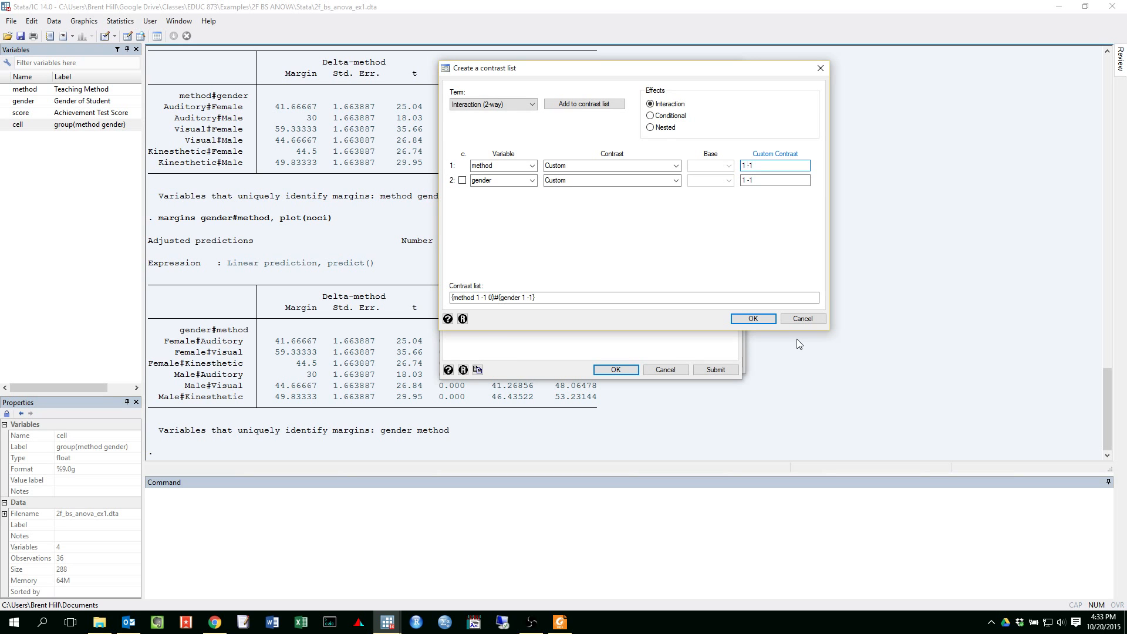
{"action": "type", "text": "0"}
{"action": "left_click", "coordinate": [762, 181]}
{"action": "left_click", "coordinate": [589, 108]}
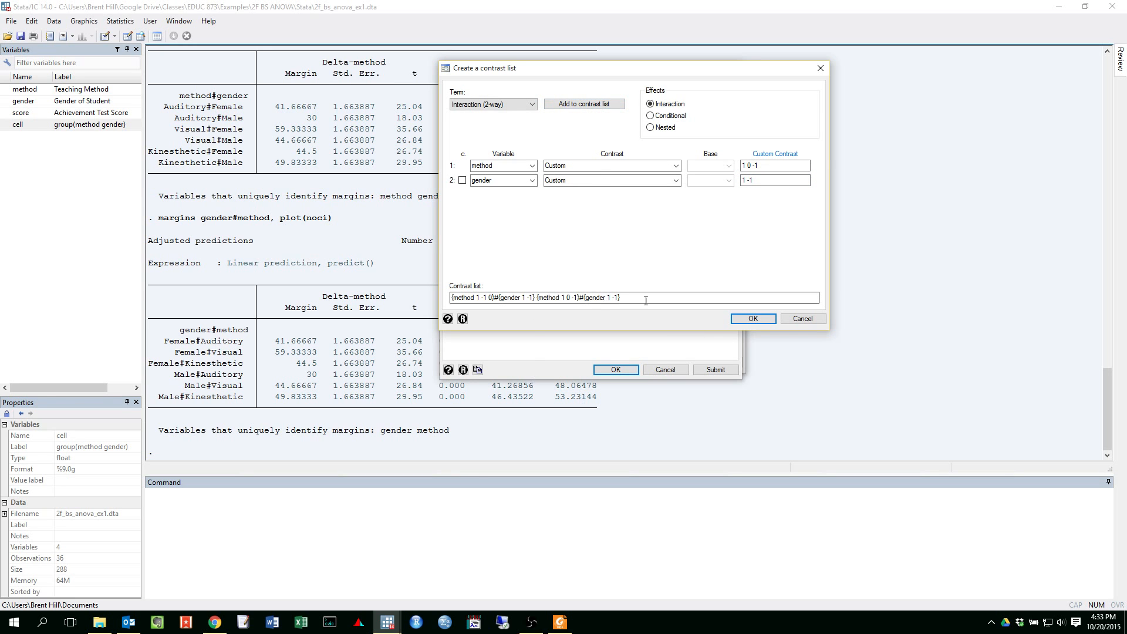
- Change the method contrast to 0 1 -1, keep gender at 1 -1, and add this third interaction contrast to the list
{"action": "left_click", "coordinate": [769, 166]}
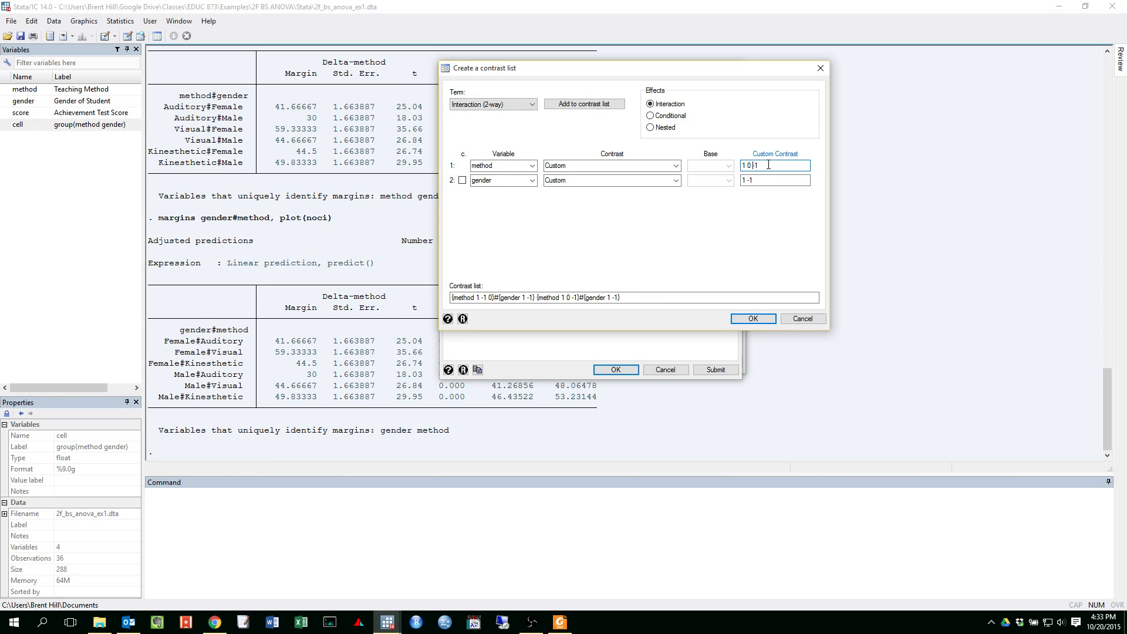
{"action": "key", "text": "Left"}
{"action": "key", "text": "Left"}
{"action": "key", "text": "Left"}
{"action": "key", "text": "BackSpace"}
{"action": "key", "text": "BackSpace"}
{"action": "key", "text": "Left"}
{"action": "type", "text": "0"}
{"action": "left_click", "coordinate": [767, 180]}
{"action": "left_click", "coordinate": [596, 109]}
- Review the three interaction contrasts and accept the list as the factor terms to compute contrasts for
{"action": "left_click_drag", "start_coordinate": [714, 298], "coordinate": [440, 295]}
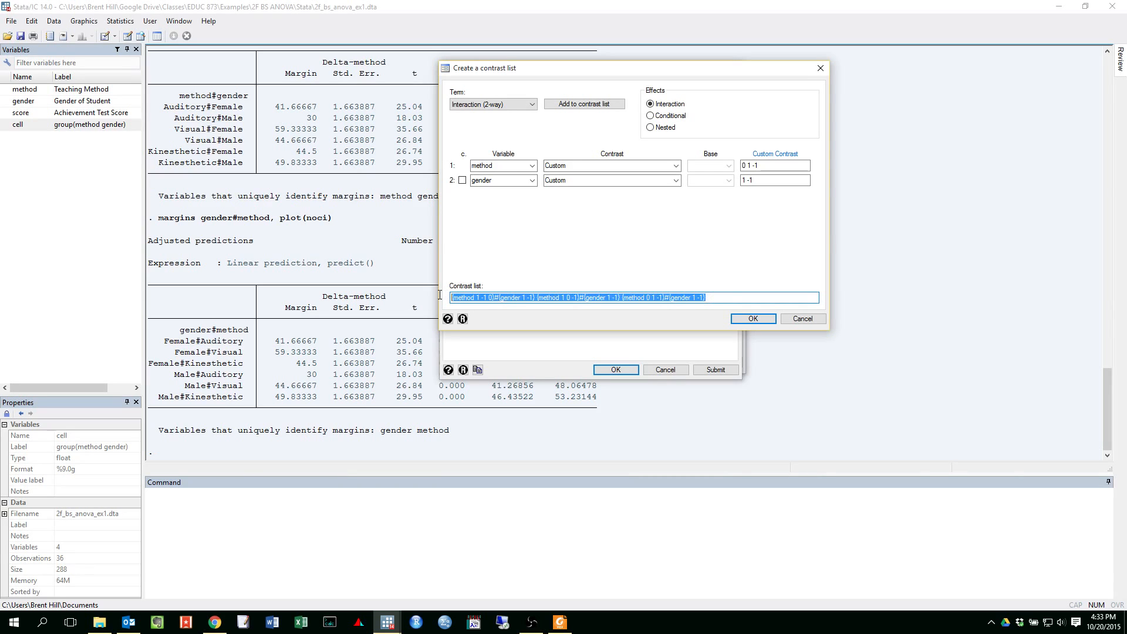
{"action": "left_click", "coordinate": [727, 298]}
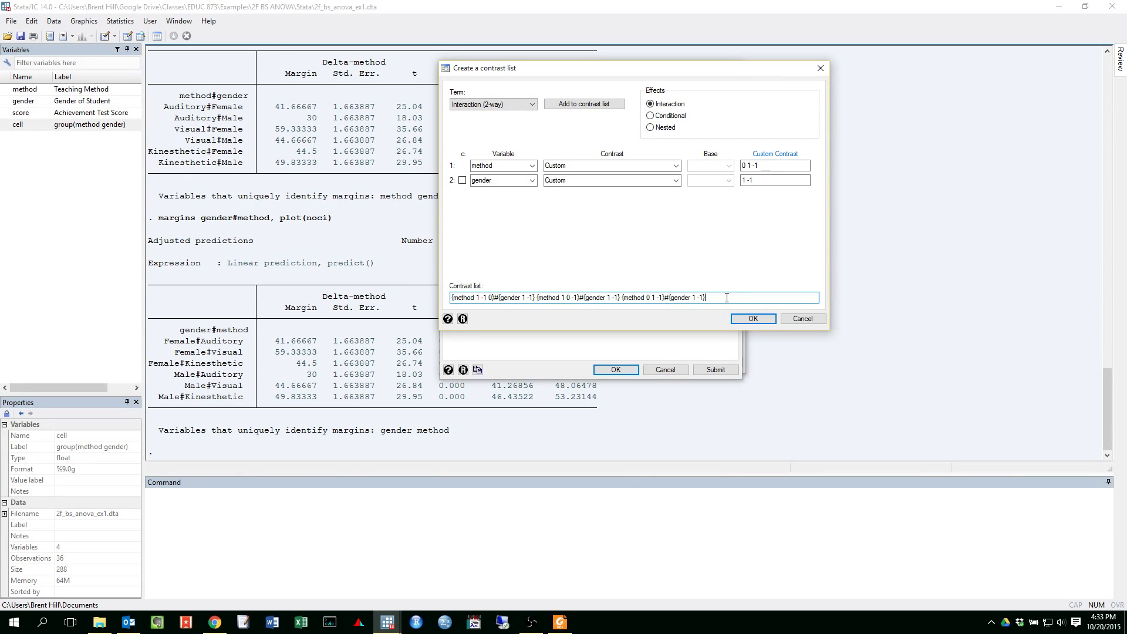
{"action": "left_click", "coordinate": [753, 319]}
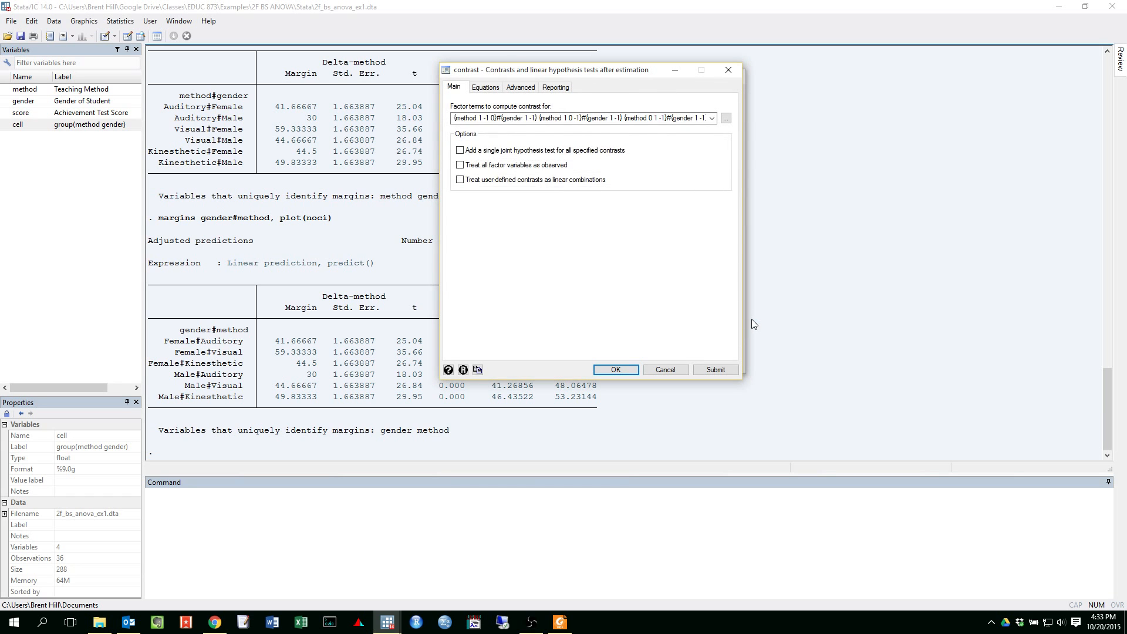
{"action": "left_click", "coordinate": [509, 120]}
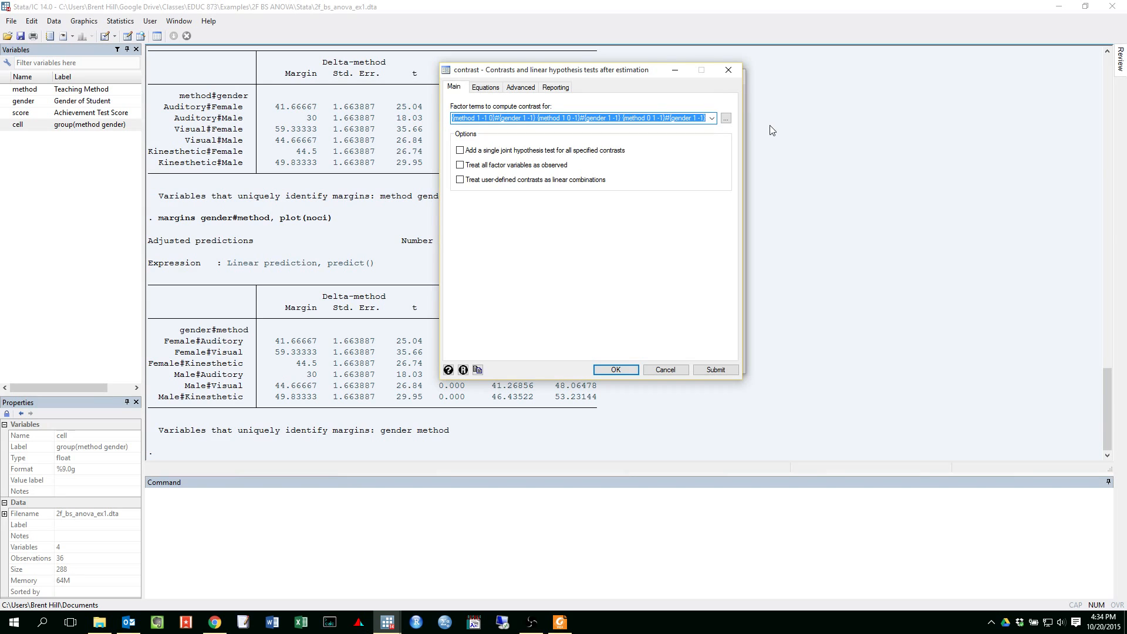
- Set Sidak's method as the multiple-comparison adjustment for the contrasts and request an effects table with p-values
{"action": "left_click", "coordinate": [621, 271]}
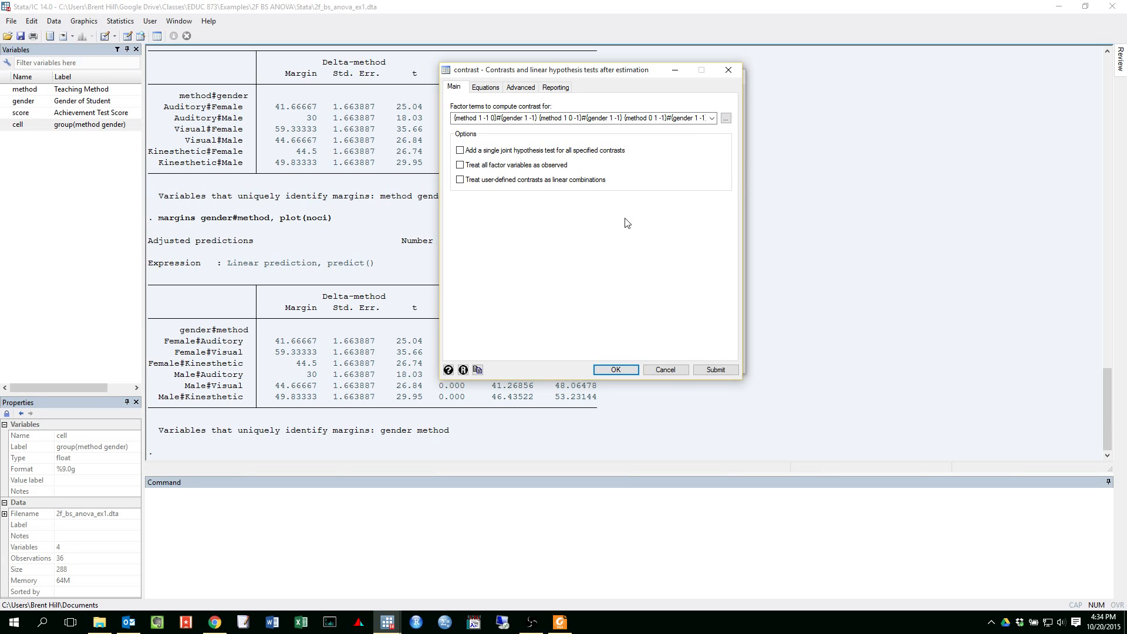
{"action": "left_click", "coordinate": [552, 89]}
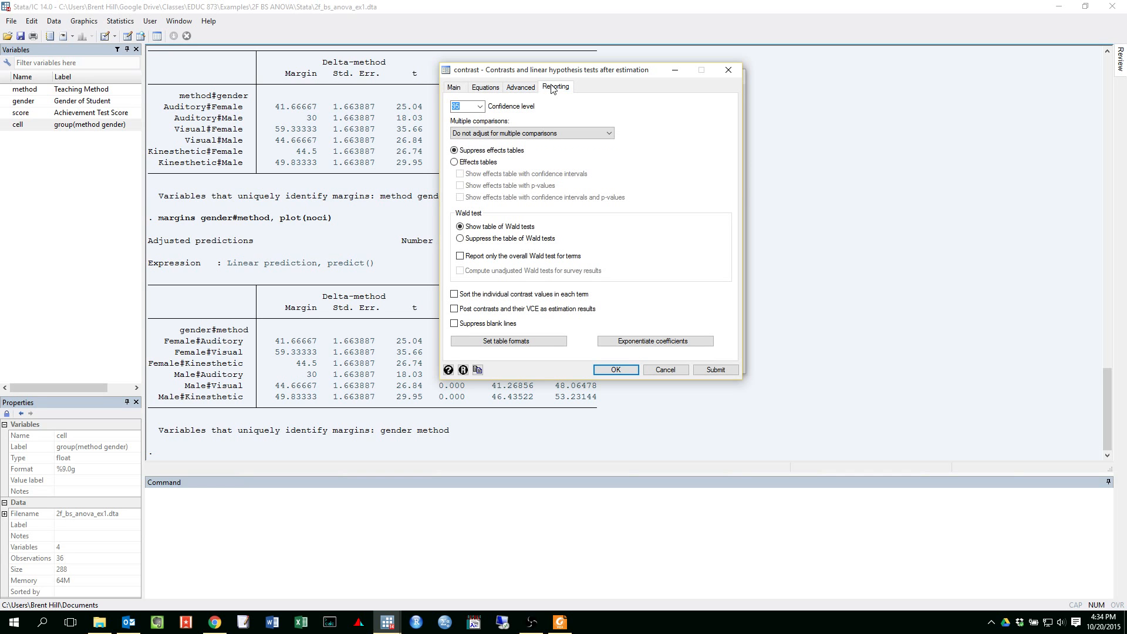
{"action": "left_click", "coordinate": [609, 134]}
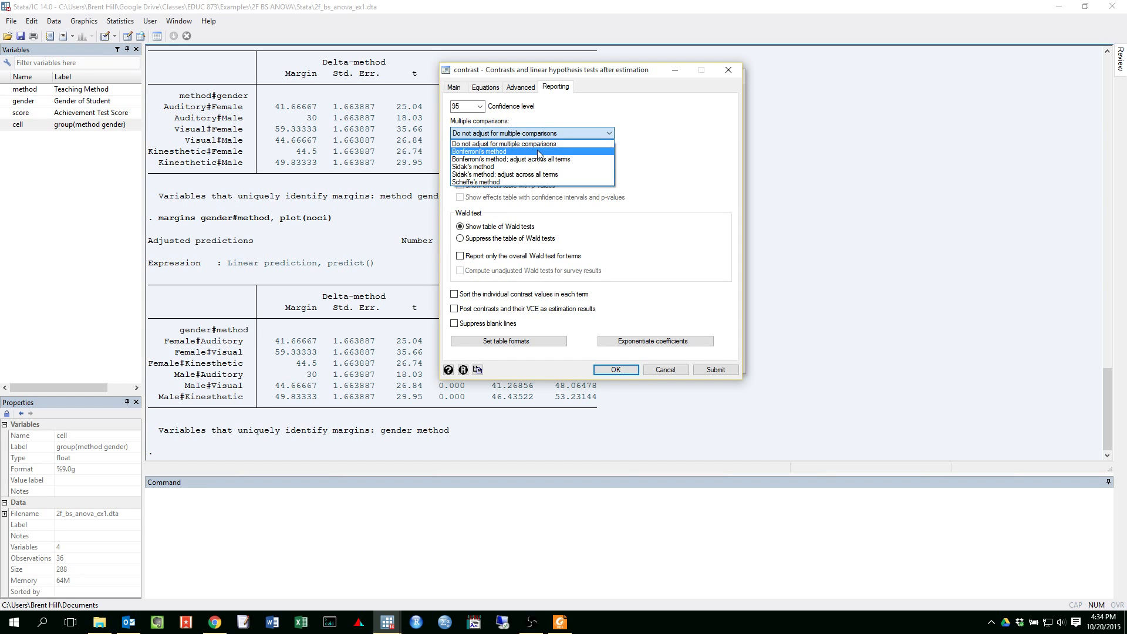
{"action": "left_click", "coordinate": [489, 167]}
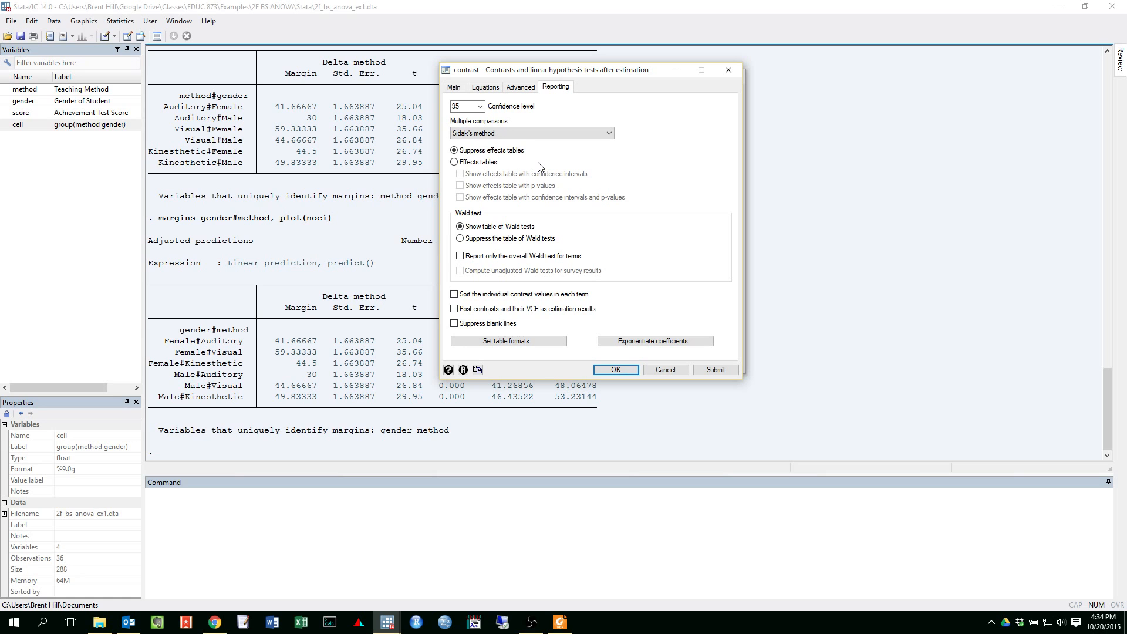
{"action": "left_click", "coordinate": [456, 163]}
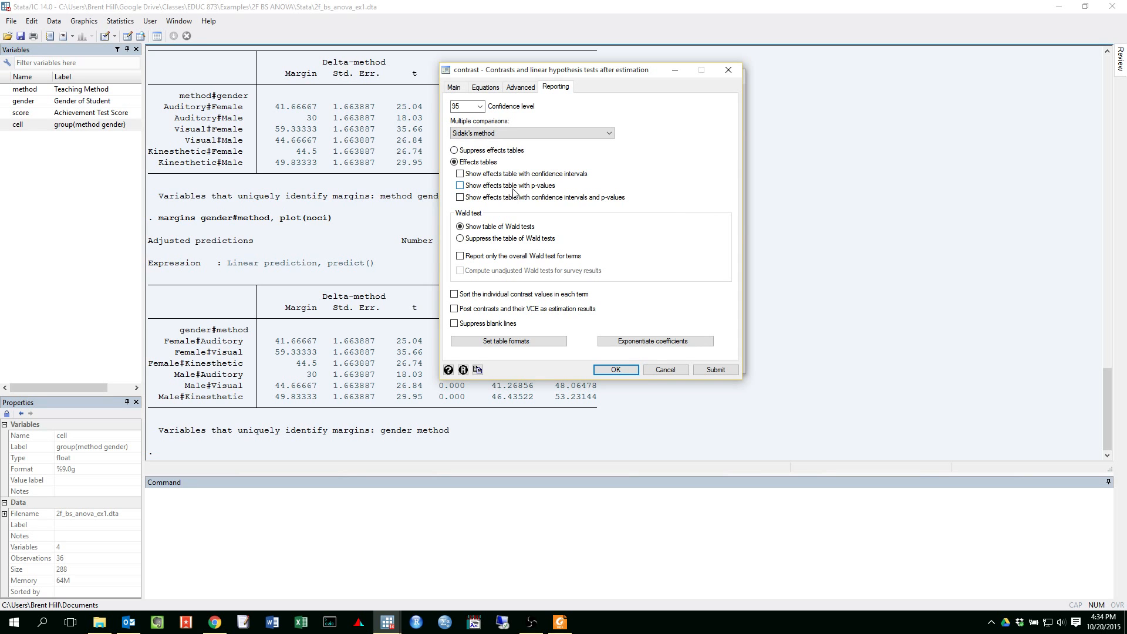
{"action": "left_click", "coordinate": [459, 187]}
- Recheck the contrast terms and reporting options, run the contrasts and display the complete output
{"action": "left_click_drag", "start_coordinate": [487, 74], "coordinate": [563, 73]}
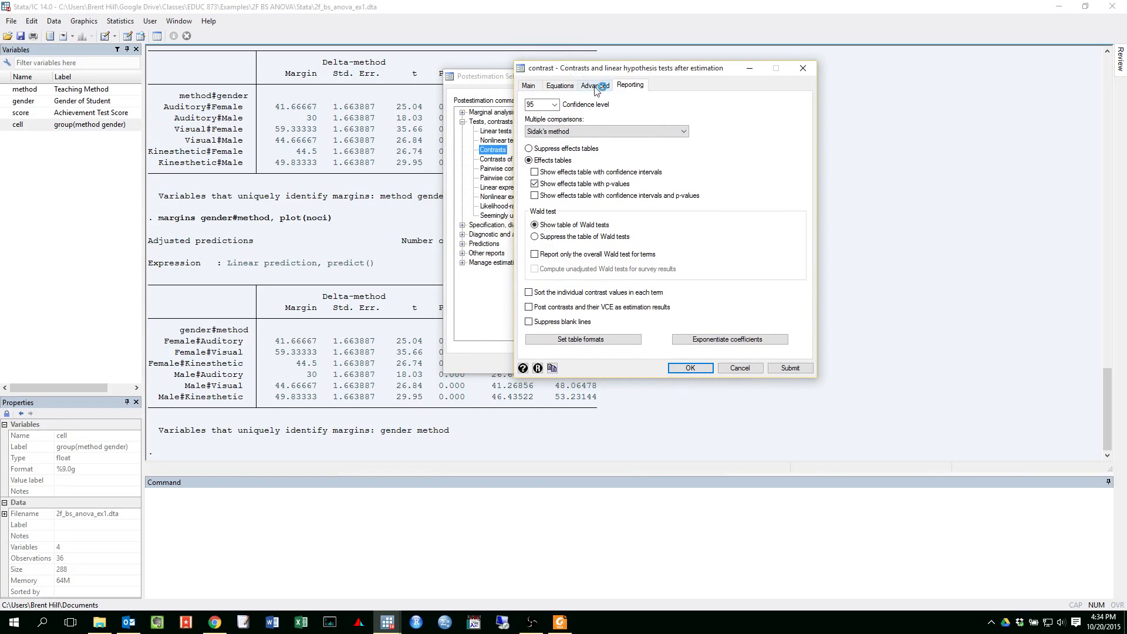
{"action": "left_click", "coordinate": [529, 87]}
{"action": "left_click", "coordinate": [587, 115]}
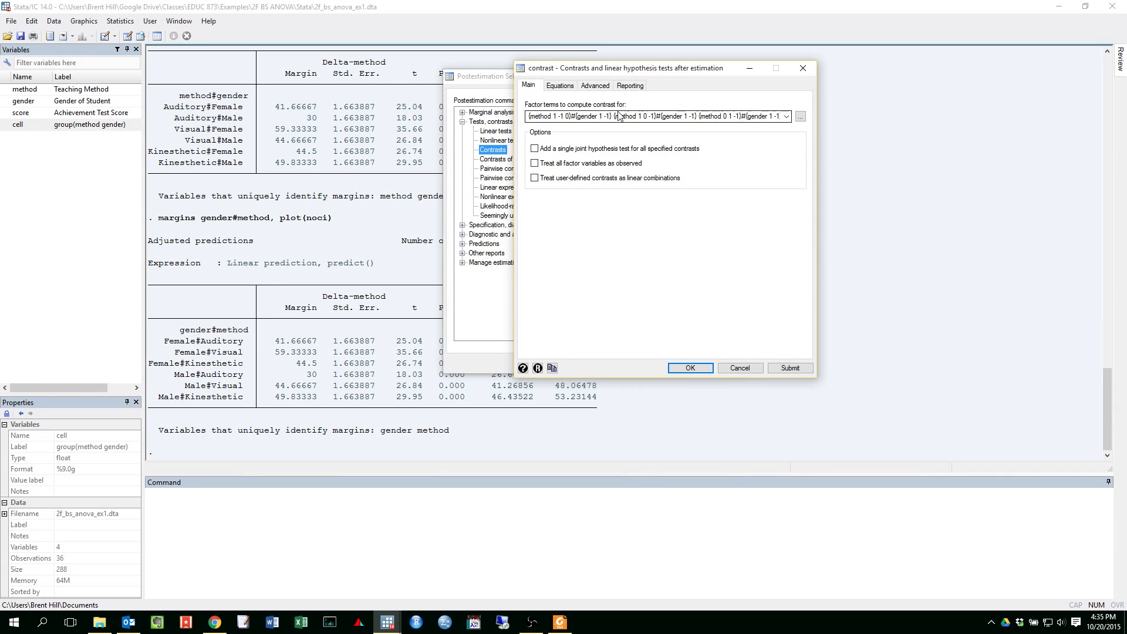
{"action": "left_click", "coordinate": [630, 85]}
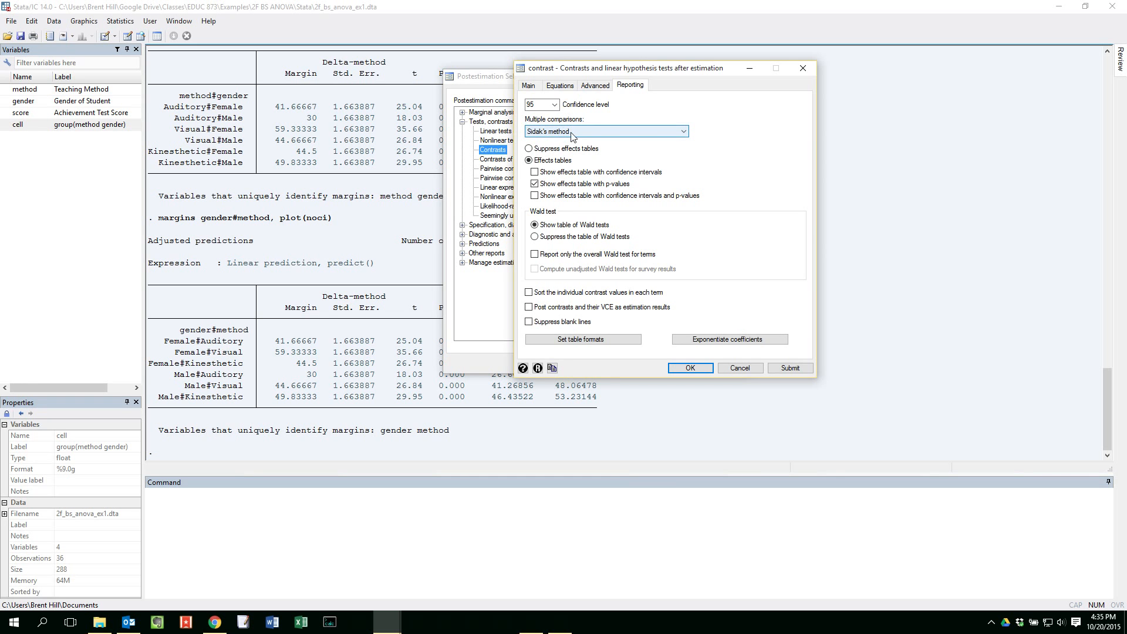
{"action": "left_click", "coordinate": [791, 368]}
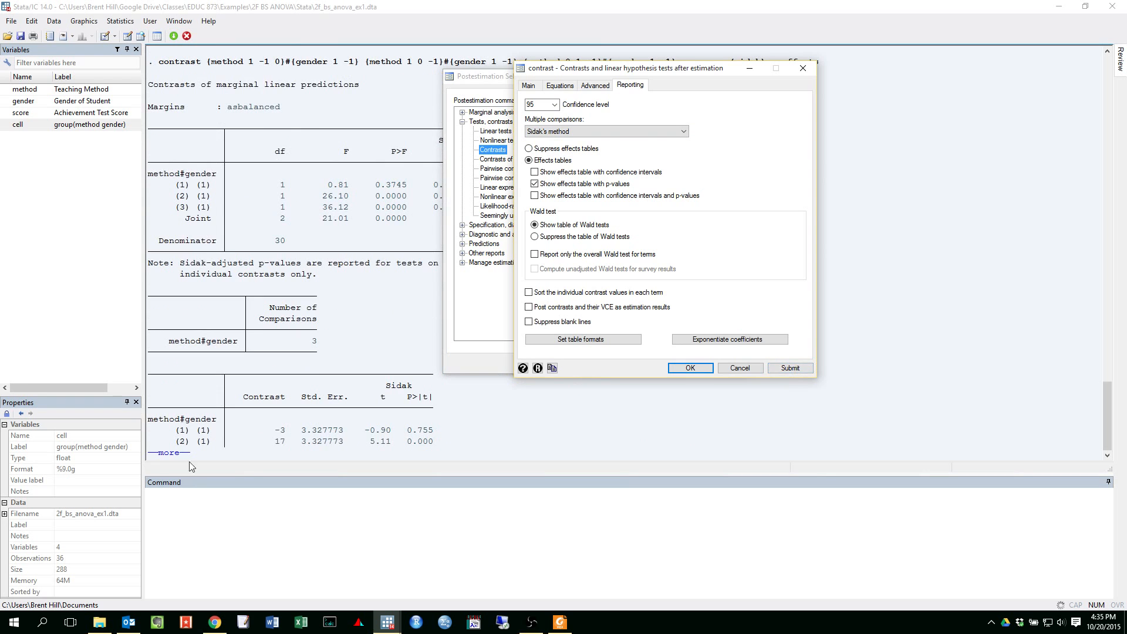
{"action": "left_click", "coordinate": [172, 457]}
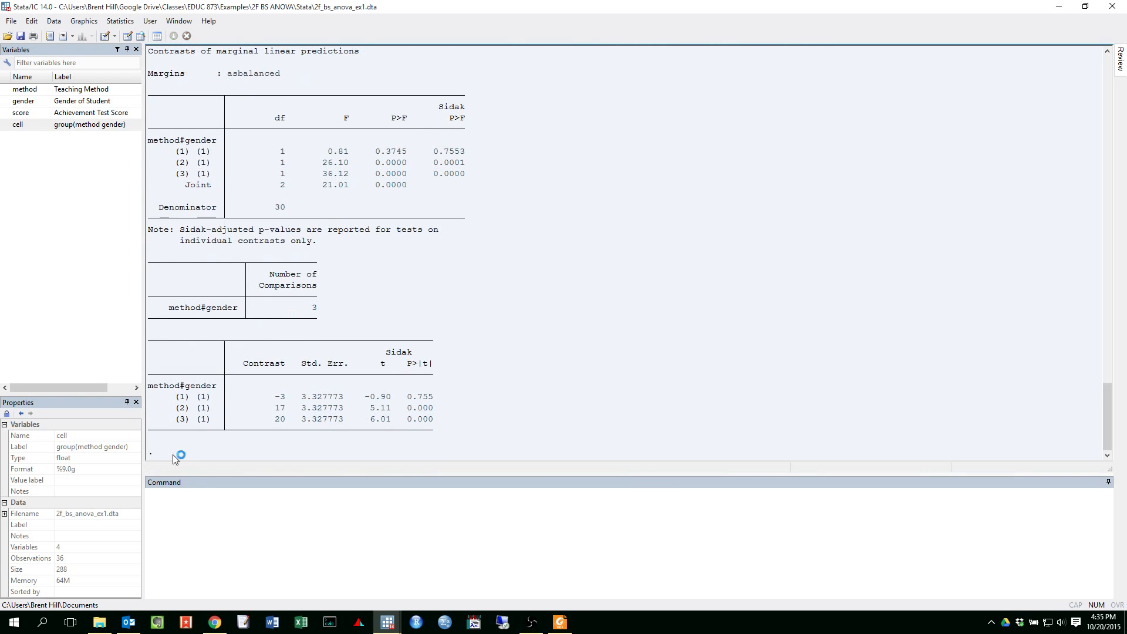
- Examine how the rows of the method#gender F-test table correspond to the terms in the contrast command, starting with the first contrast
{"action": "scroll", "coordinate": [598, 378], "scroll_direction": "up", "scroll_amount": 1}
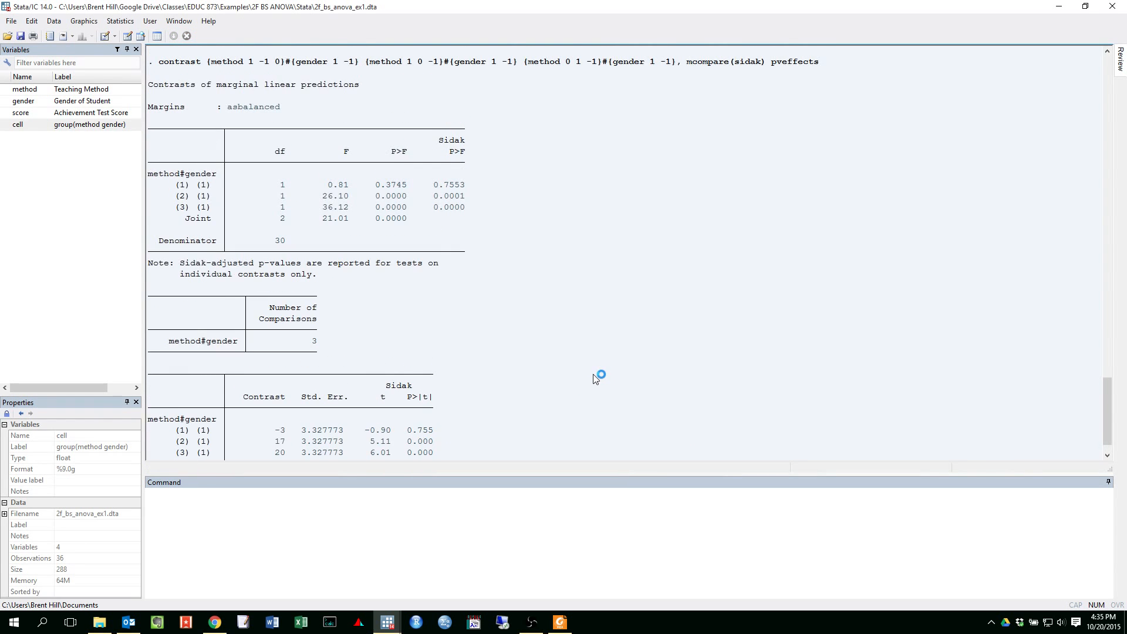
{"action": "scroll", "coordinate": [597, 377], "scroll_direction": "down", "scroll_amount": 1}
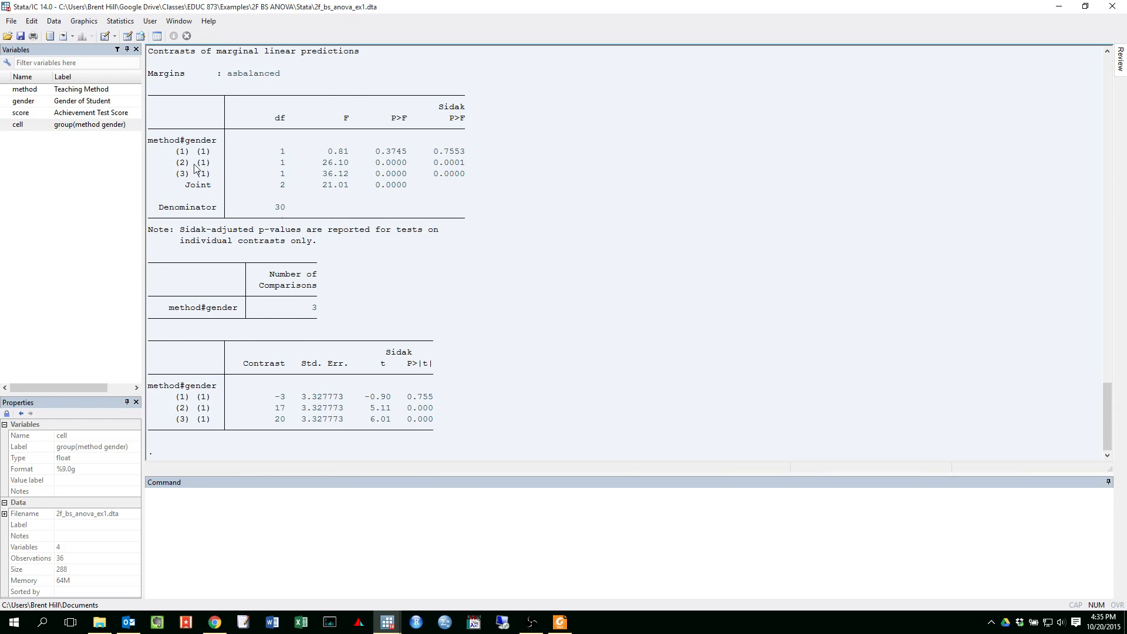
{"action": "scroll", "coordinate": [203, 170], "scroll_direction": "up", "scroll_amount": 1}
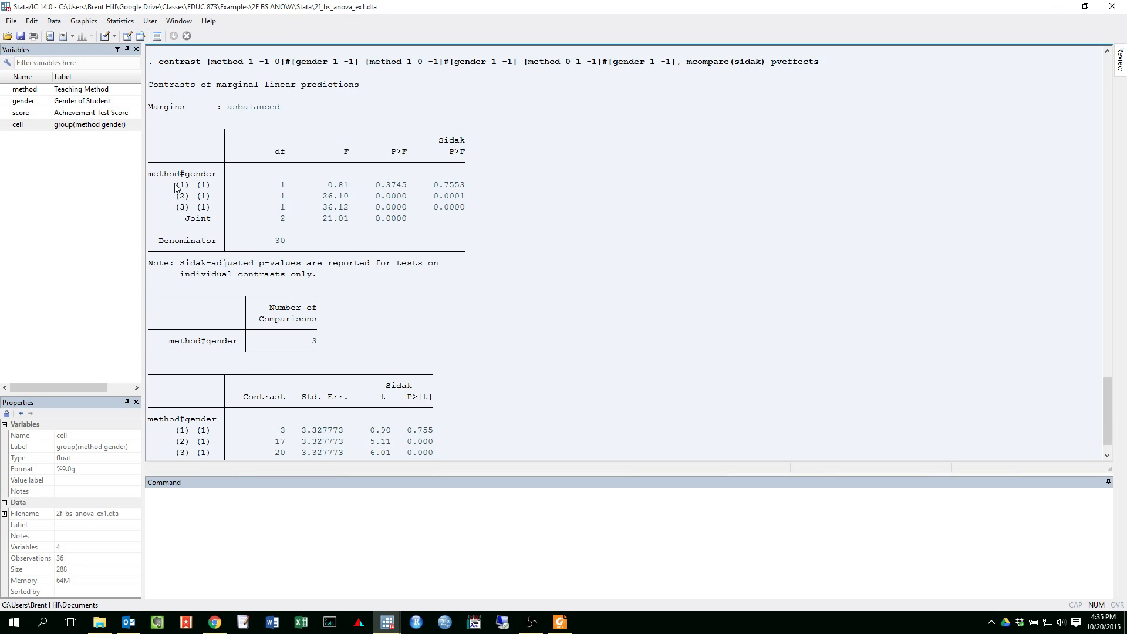
{"action": "left_click_drag", "start_coordinate": [175, 186], "coordinate": [211, 193]}
{"action": "left_click_drag", "start_coordinate": [175, 197], "coordinate": [210, 197]}
{"action": "left_click", "coordinate": [181, 187]}
{"action": "left_click_drag", "start_coordinate": [172, 185], "coordinate": [469, 209]}
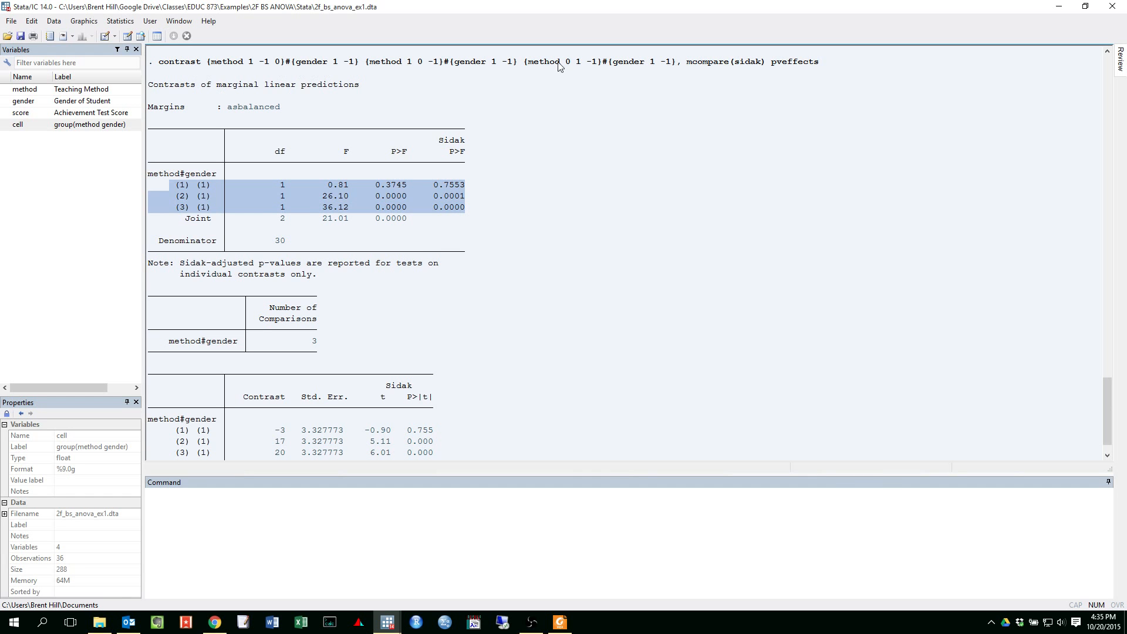
{"action": "left_click_drag", "start_coordinate": [159, 64], "coordinate": [670, 66]}
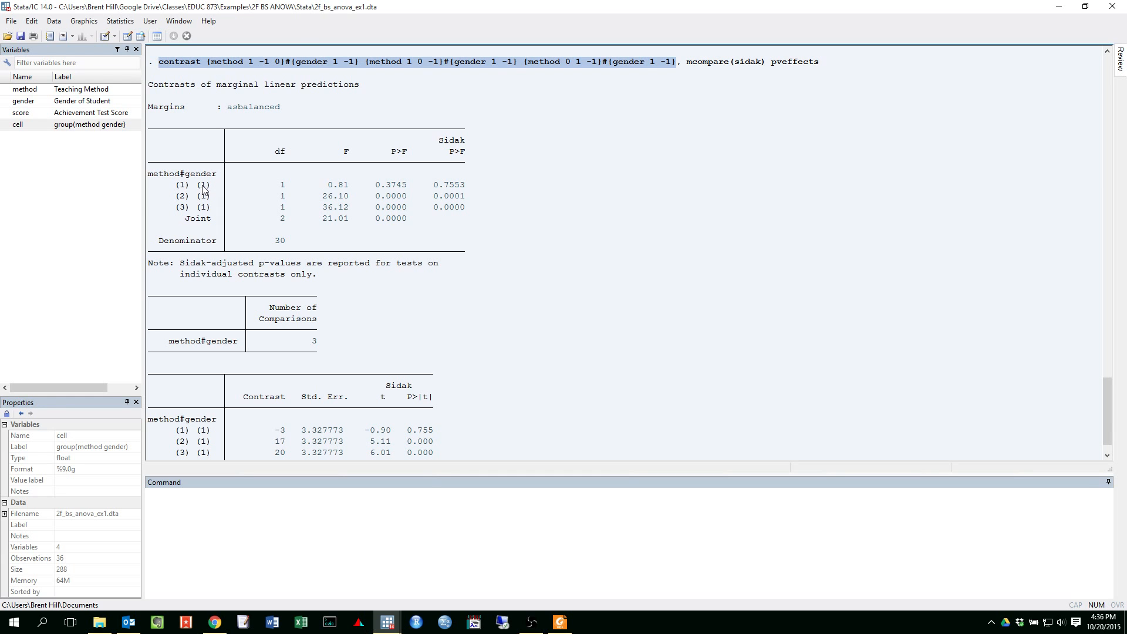
{"action": "left_click_drag", "start_coordinate": [208, 63], "coordinate": [280, 66]}
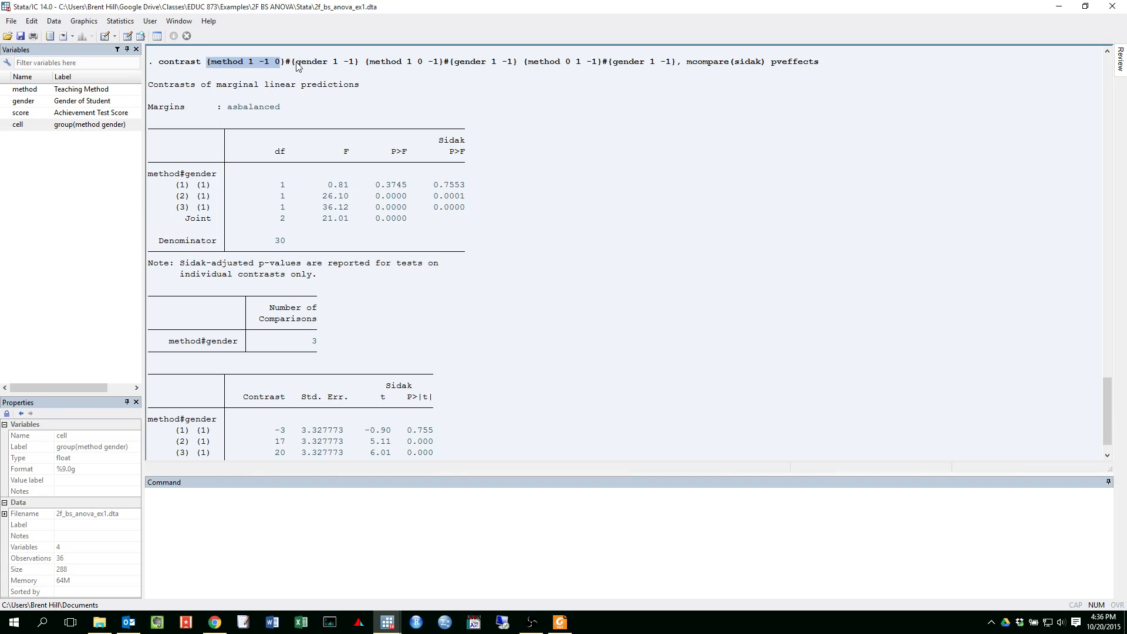
{"action": "left_click_drag", "start_coordinate": [298, 63], "coordinate": [338, 69]}
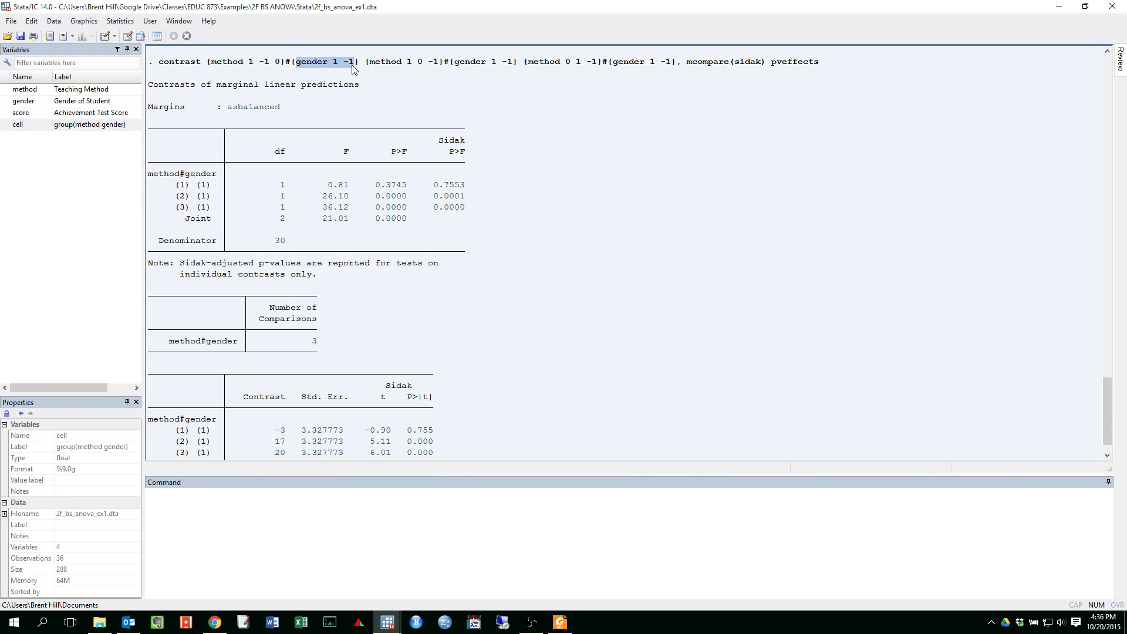
{"action": "left_click", "coordinate": [332, 95]}
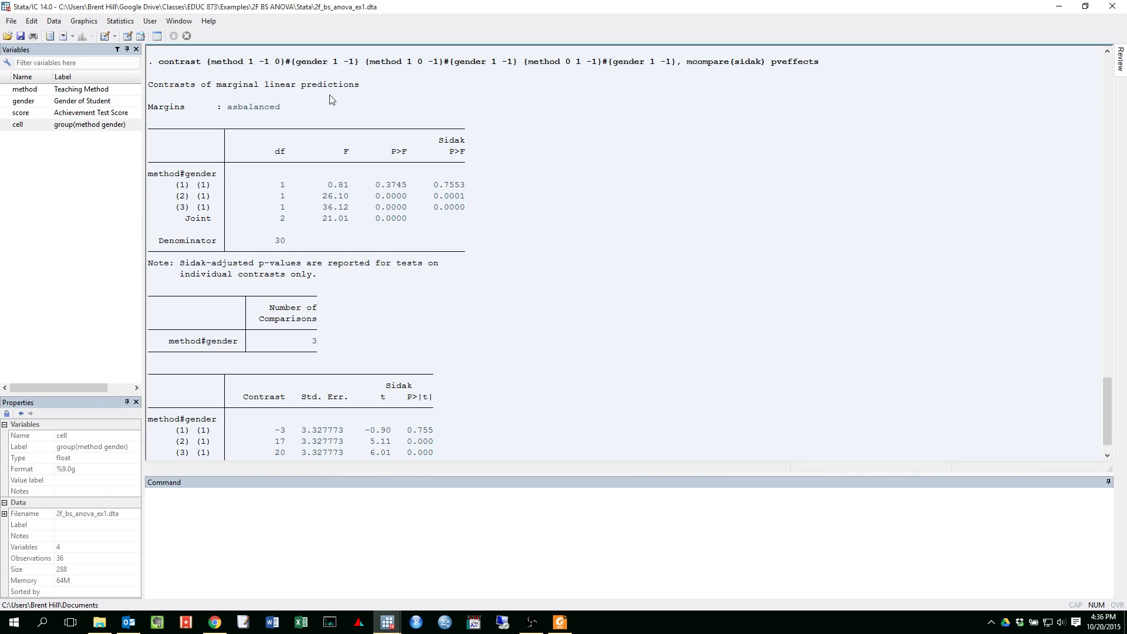
- Match the second and third contrast terms to their F-test rows and check the Sidak-adjusted p-values of all three contrasts
{"action": "left_click_drag", "start_coordinate": [174, 185], "coordinate": [210, 197]}
{"action": "left_click_drag", "start_coordinate": [456, 64], "coordinate": [509, 66]}
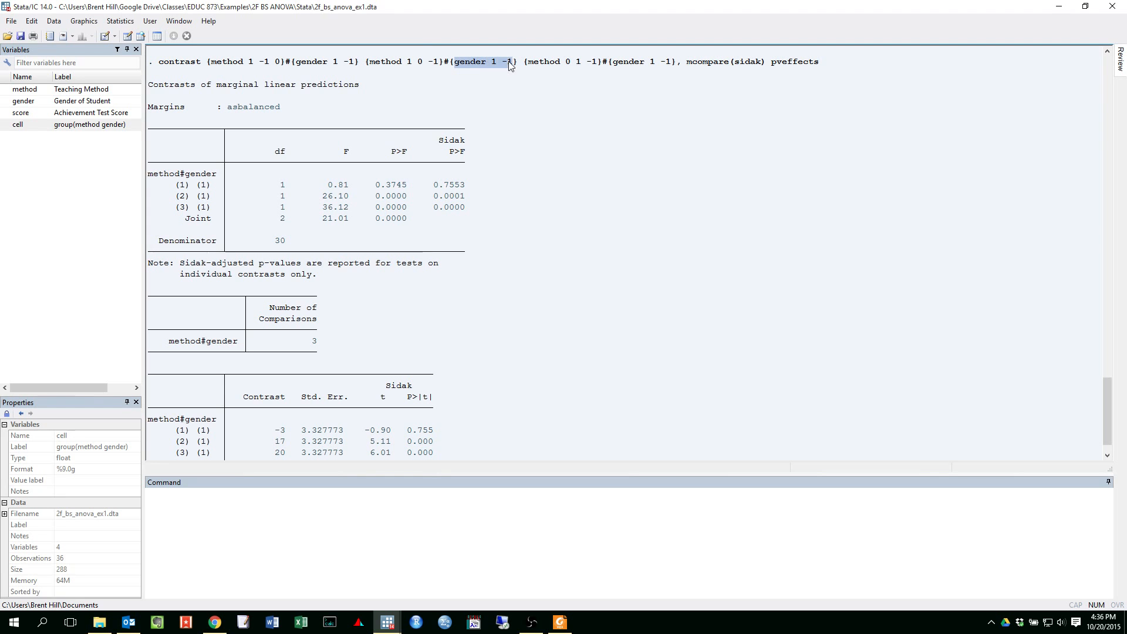
{"action": "left_click_drag", "start_coordinate": [206, 198], "coordinate": [470, 212]}
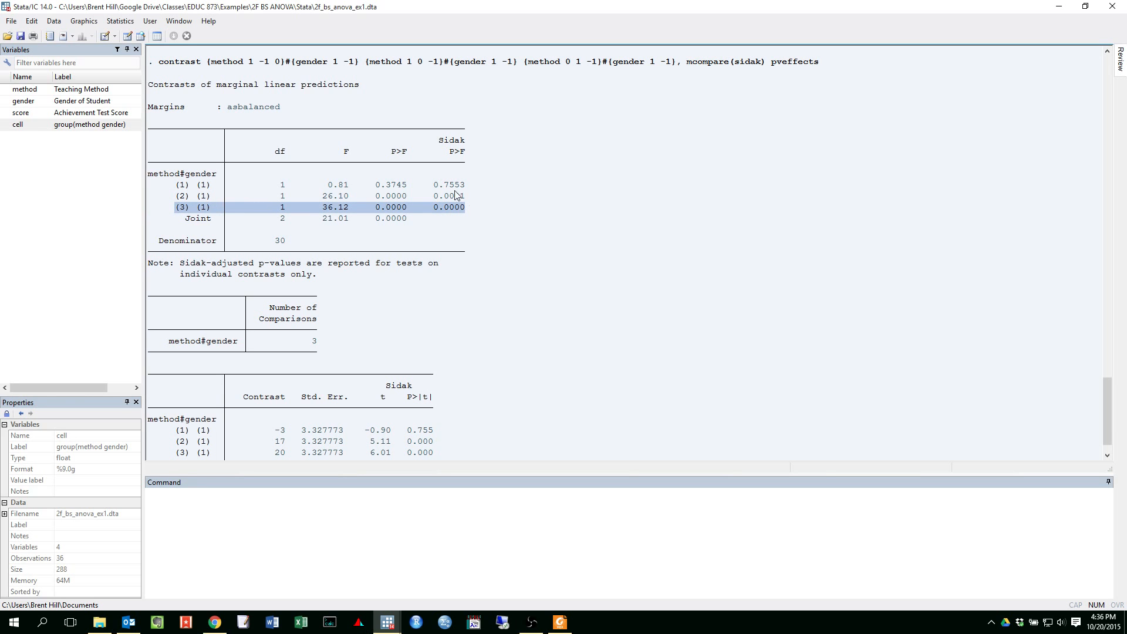
{"action": "left_click", "coordinate": [224, 65]}
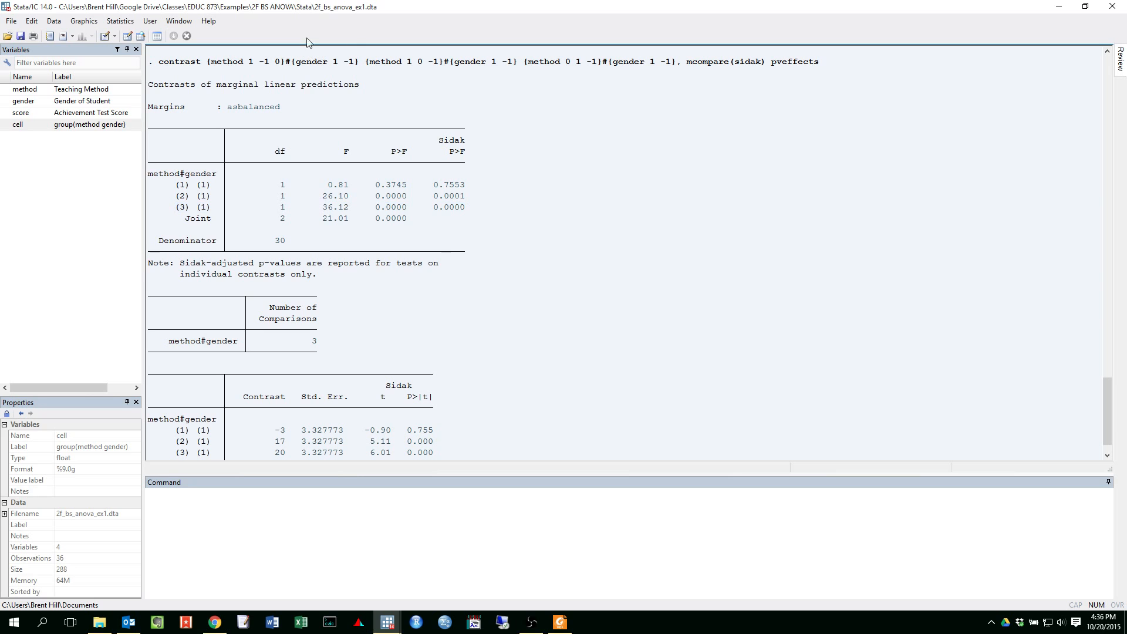
{"action": "left_click_drag", "start_coordinate": [207, 63], "coordinate": [650, 66]}
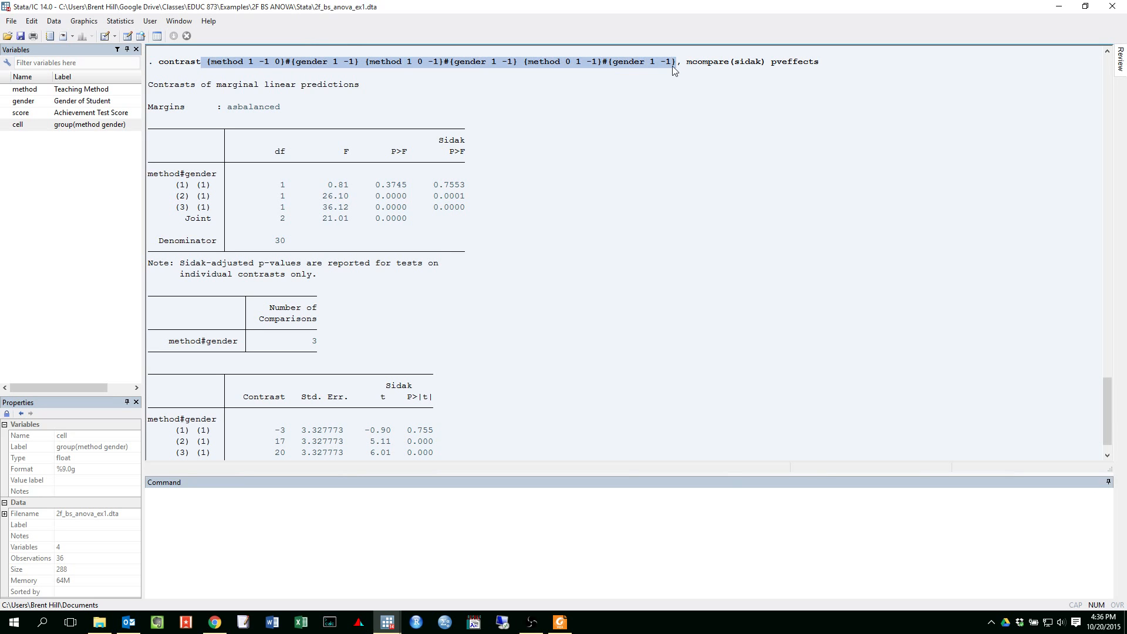
{"action": "left_click_drag", "start_coordinate": [175, 184], "coordinate": [519, 213]}
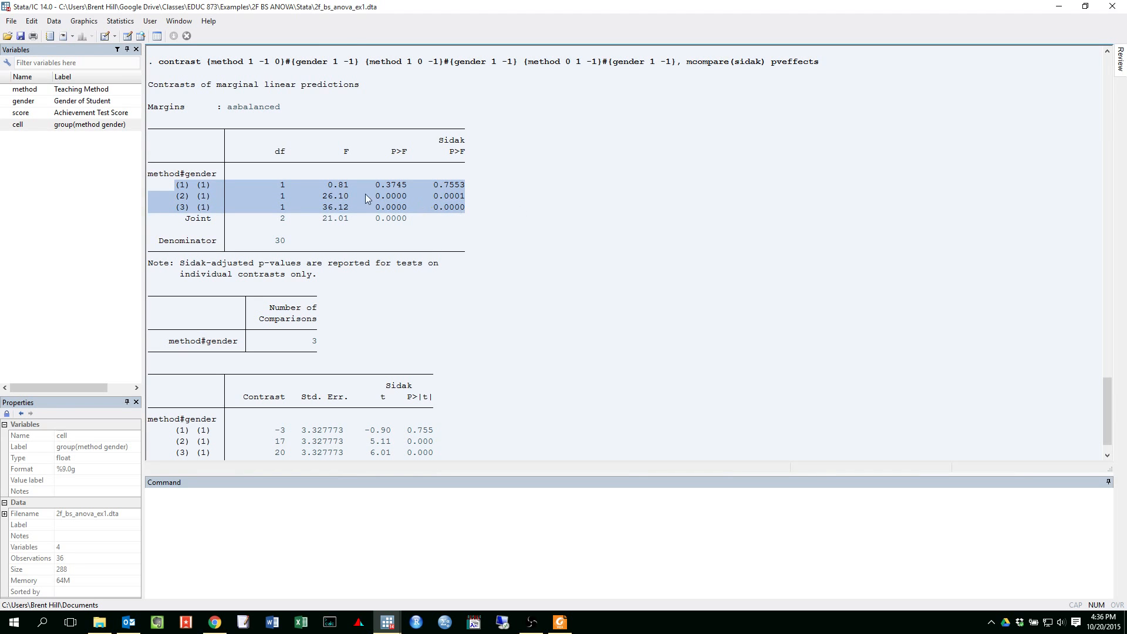
{"action": "left_click", "coordinate": [279, 223]}
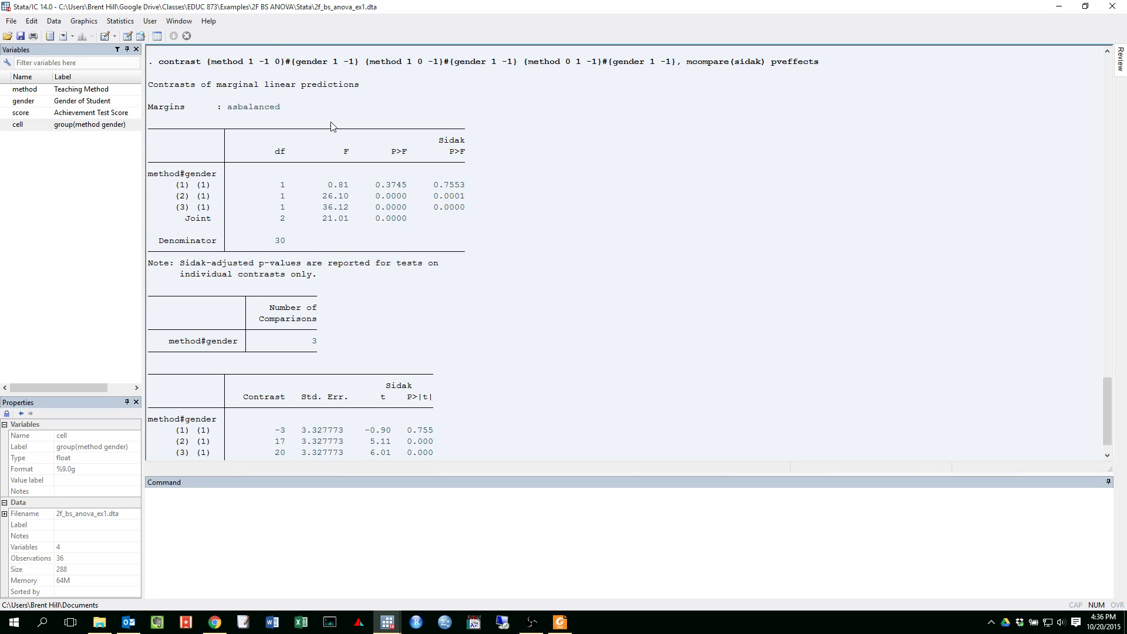
{"action": "scroll", "coordinate": [215, 176], "scroll_direction": "down", "scroll_amount": 1}
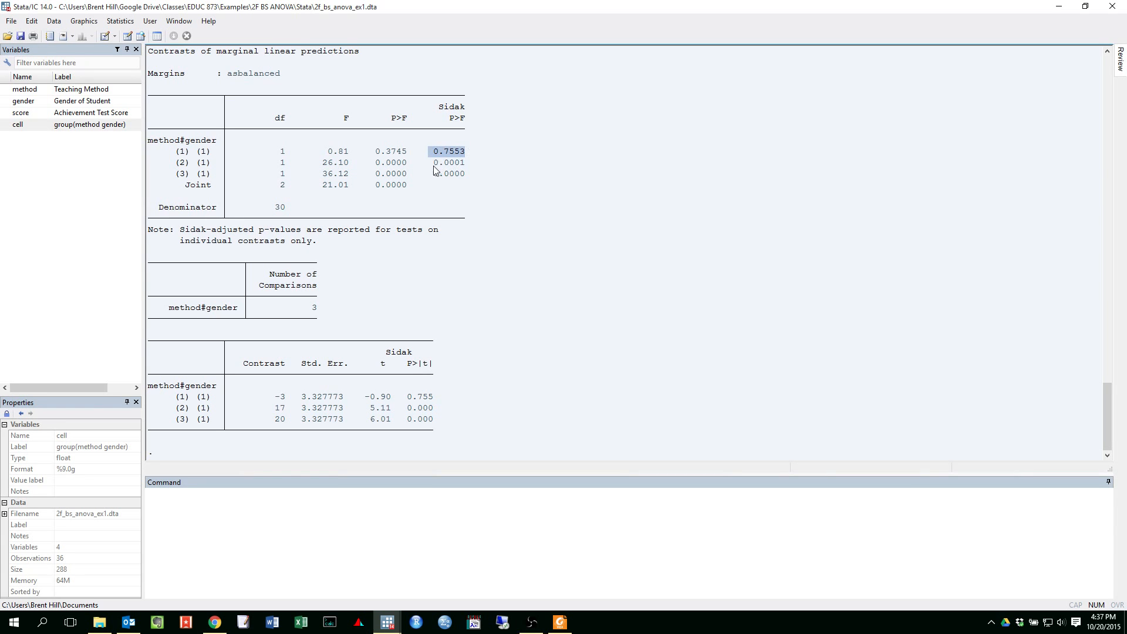
{"action": "left_click_drag", "start_coordinate": [434, 163], "coordinate": [468, 180]}
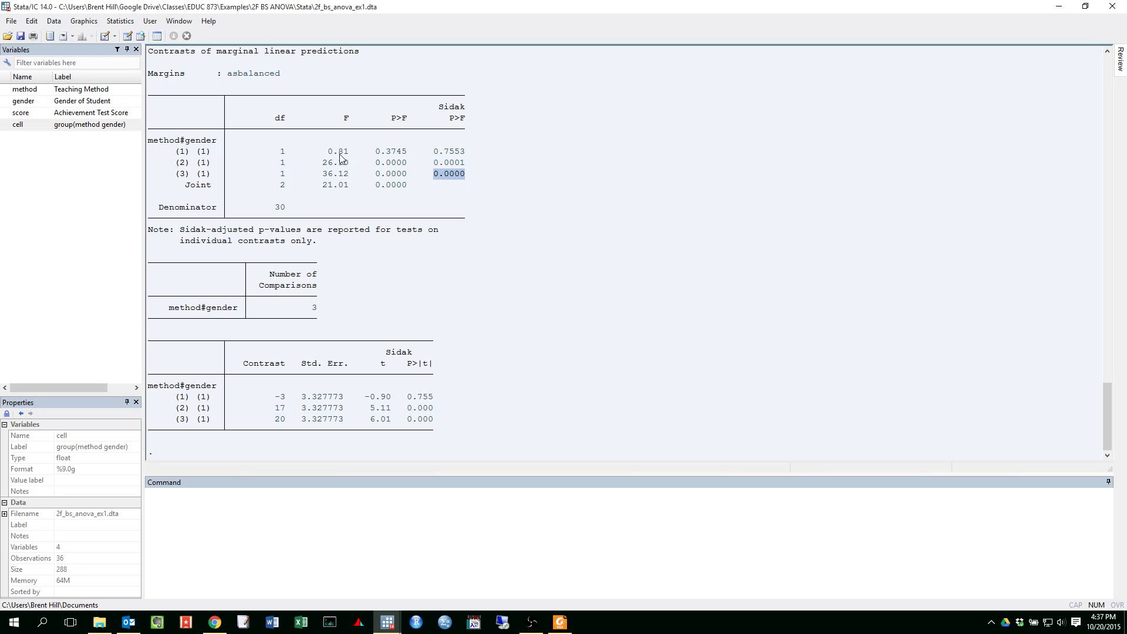
{"action": "left_click", "coordinate": [535, 189]}
- Compare the contrast estimates in the effects table with the coefficients of the first method-by-gender term in the command
{"action": "left_click_drag", "start_coordinate": [287, 419], "coordinate": [270, 420]}
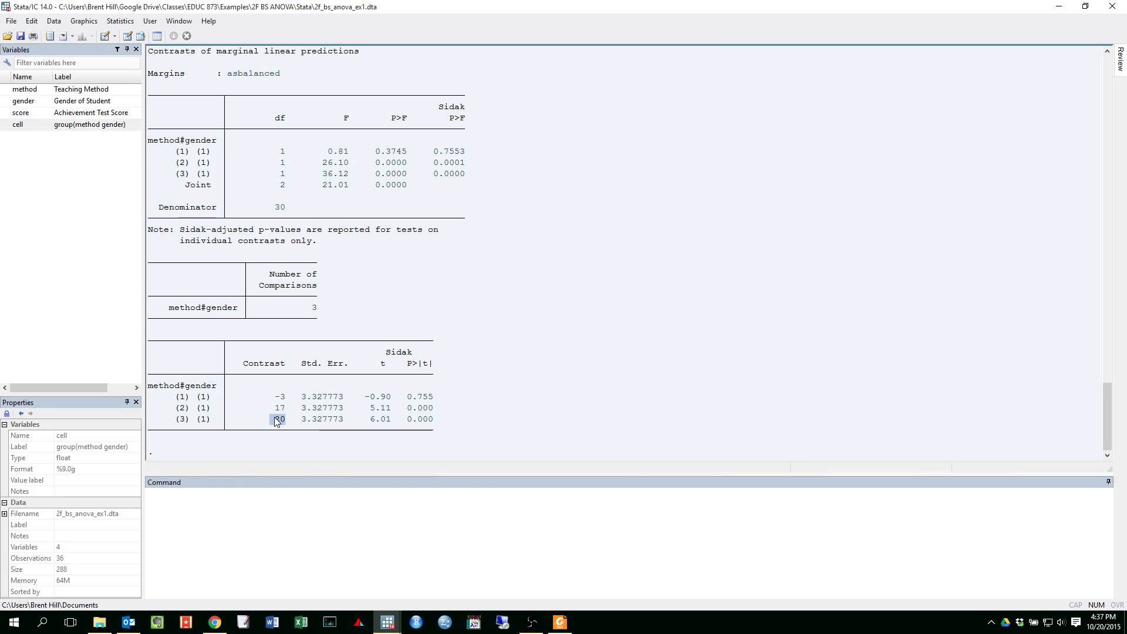
{"action": "left_click", "coordinate": [250, 367]}
{"action": "scroll", "coordinate": [247, 400], "scroll_direction": "up", "scroll_amount": 2}
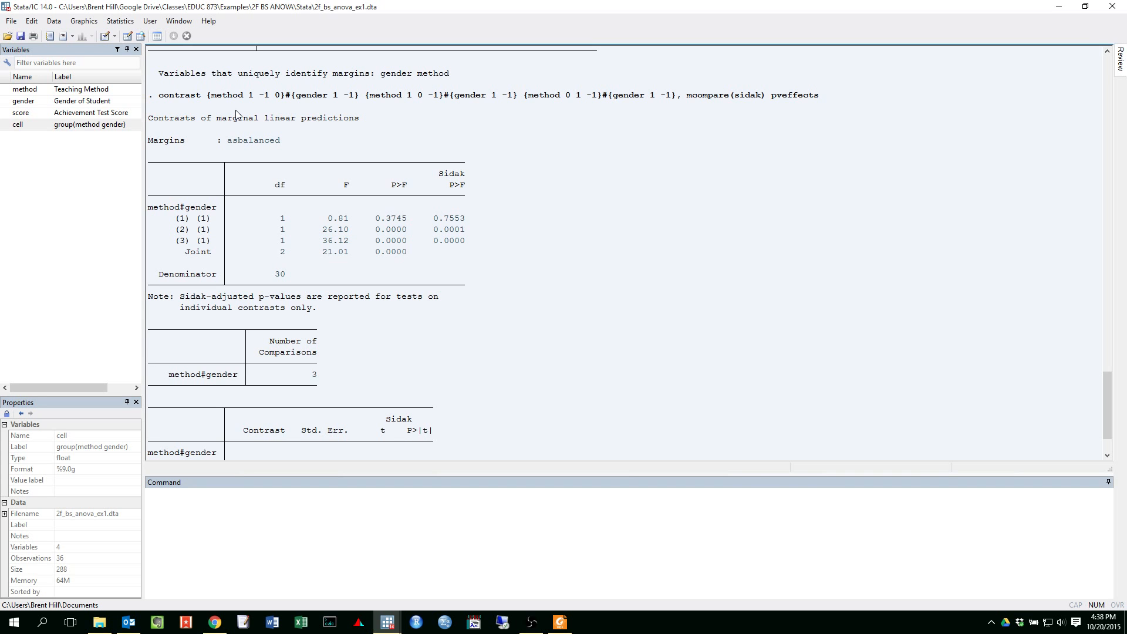
{"action": "scroll", "coordinate": [235, 112], "scroll_direction": "down", "scroll_amount": 2}
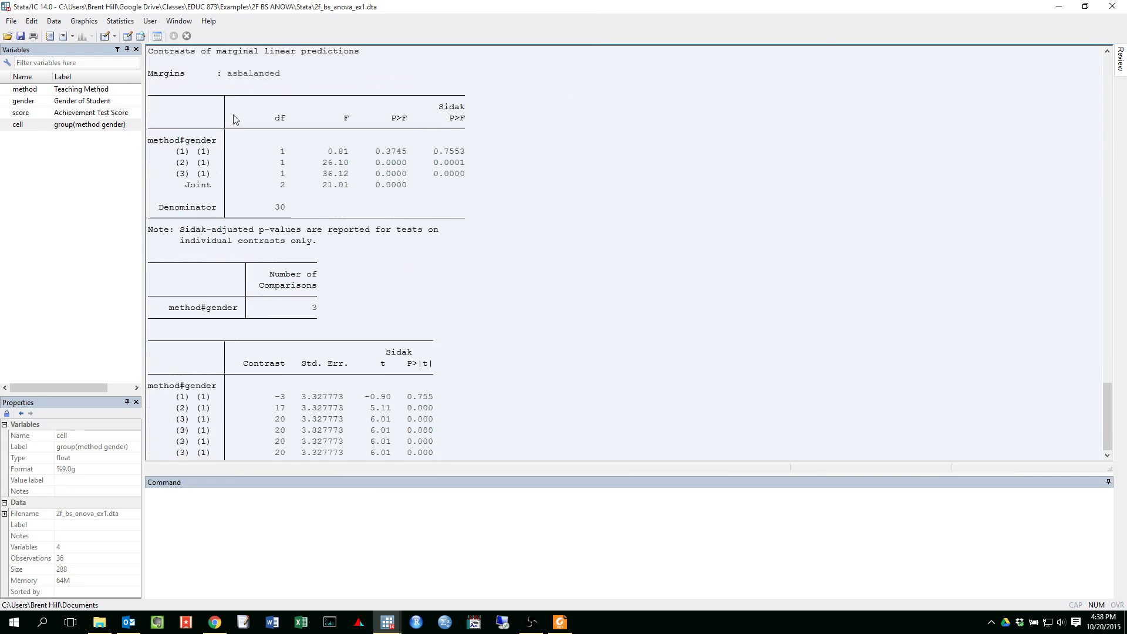
{"action": "left_click_drag", "start_coordinate": [285, 399], "coordinate": [275, 399]}
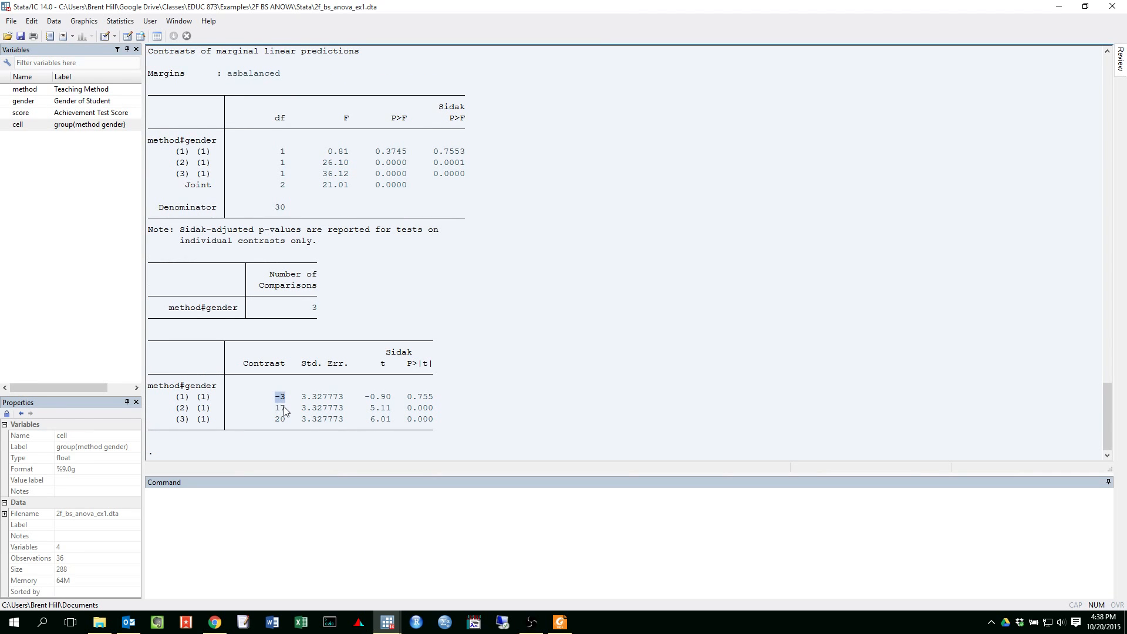
{"action": "double_click", "coordinate": [280, 410]}
{"action": "scroll", "coordinate": [384, 311], "scroll_direction": "up", "scroll_amount": 4}
{"action": "left_click_drag", "start_coordinate": [207, 164], "coordinate": [358, 165]}
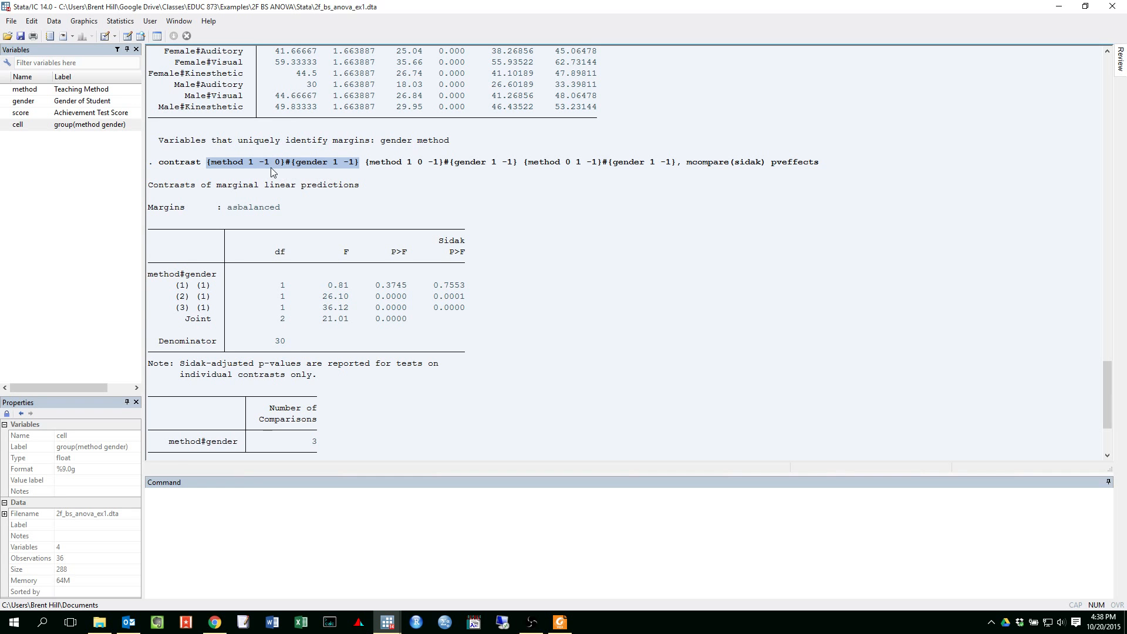
{"action": "scroll", "coordinate": [272, 171], "scroll_direction": "down", "scroll_amount": 4}
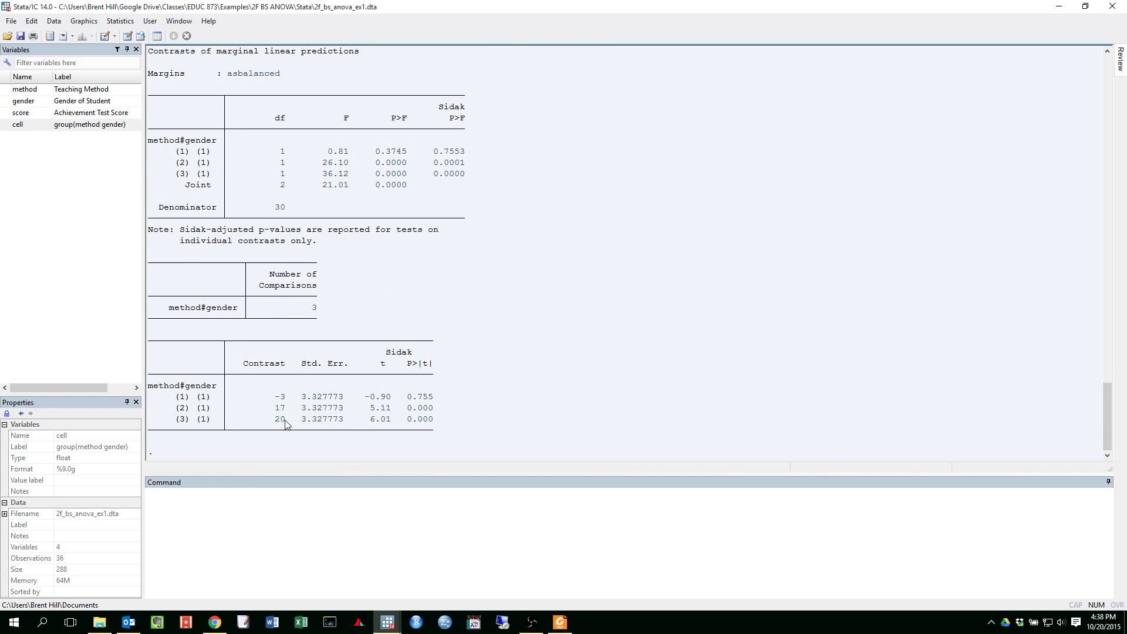
- Examine the estimated size of each interaction contrast in the effects table, focusing on the third one
{"action": "double_click", "coordinate": [282, 410]}
{"action": "double_click", "coordinate": [281, 397]}
{"action": "left_click", "coordinate": [277, 422]}
{"action": "double_click", "coordinate": [282, 421]}
{"action": "left_click", "coordinate": [283, 424]}
{"action": "left_click_drag", "start_coordinate": [168, 424], "coordinate": [289, 424]}
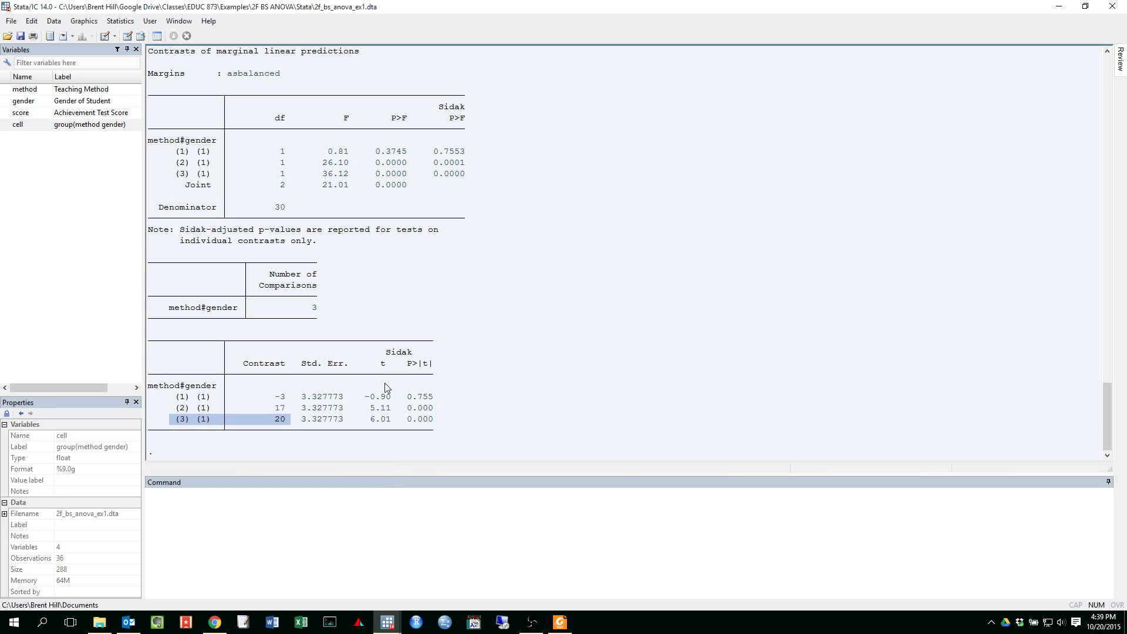
{"action": "left_click", "coordinate": [308, 167]}
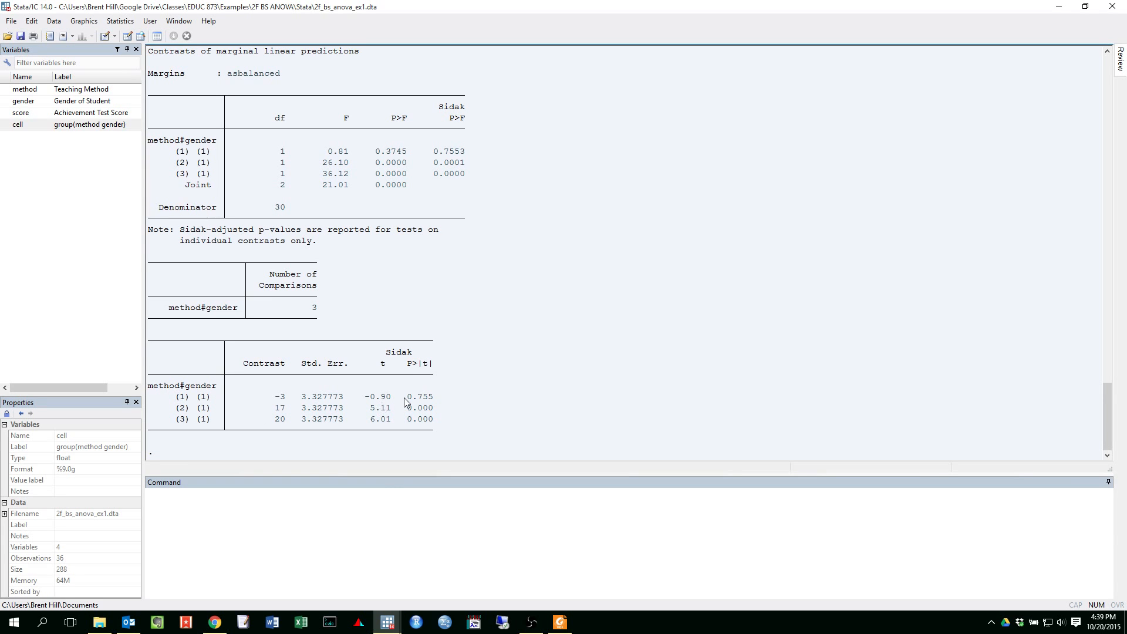
- Compare the Sidak t statistics and p-values in the effects table with the F values and adjusted p-values of the Wald tests
{"action": "left_click_drag", "start_coordinate": [407, 397], "coordinate": [435, 398]}
{"action": "left_click_drag", "start_coordinate": [434, 152], "coordinate": [465, 154]}
{"action": "left_click_drag", "start_coordinate": [406, 398], "coordinate": [438, 400]}
{"action": "left_click", "coordinate": [410, 413]}
{"action": "left_click_drag", "start_coordinate": [390, 397], "coordinate": [367, 401]}
{"action": "left_click_drag", "start_coordinate": [348, 155], "coordinate": [329, 154]}
{"action": "left_click_drag", "start_coordinate": [391, 409], "coordinate": [368, 411]}
{"action": "left_click", "coordinate": [358, 189]}
{"action": "left_click", "coordinate": [429, 410]}
{"action": "mouse_move", "coordinate": [428, 407]}
{"action": "left_mouse_down"}
{"action": "mouse_move", "coordinate": [409, 409]}
{"action": "mouse_move", "coordinate": [433, 420]}
{"action": "mouse_move", "coordinate": [412, 420]}
{"action": "left_mouse_up"}
{"action": "left_click", "coordinate": [409, 436]}
- Switch to the example PDF in Foxit Reader and review the listed Stata procedures, from opening the data file to the means plot
{"action": "left_click", "coordinate": [560, 622]}
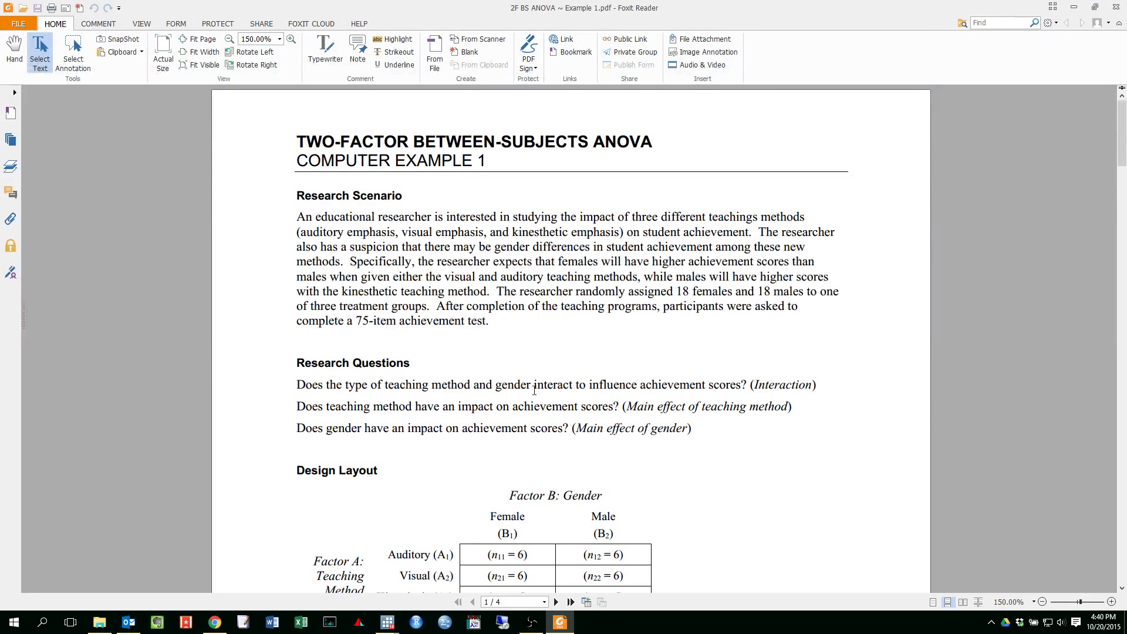
{"action": "scroll", "coordinate": [492, 280], "scroll_direction": "down", "scroll_amount": 10}
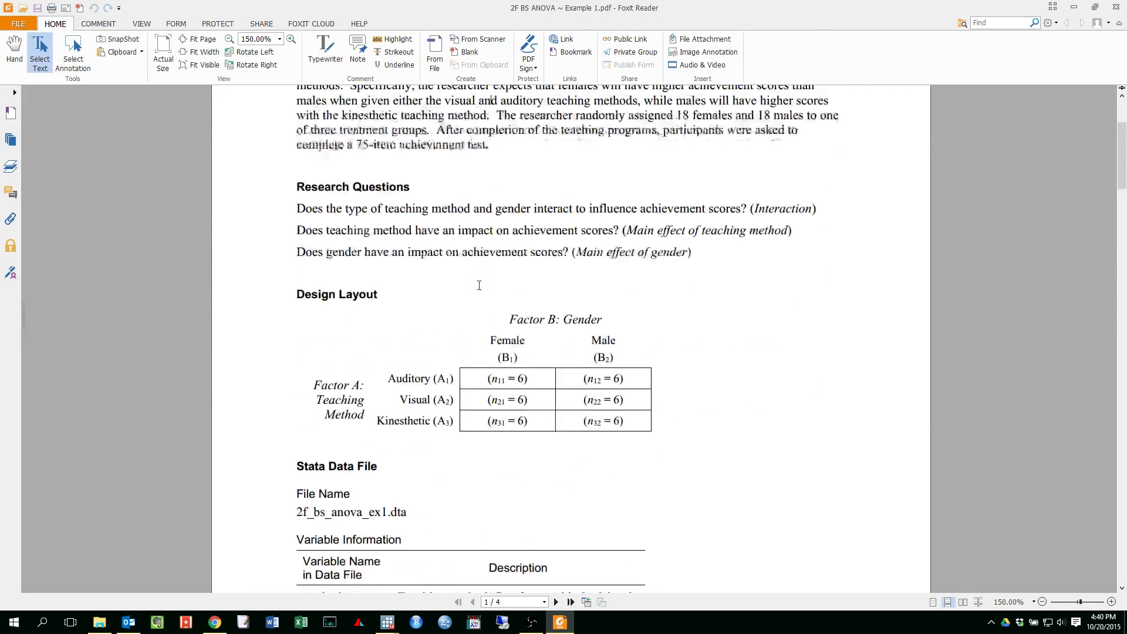
{"action": "scroll", "coordinate": [479, 286], "scroll_direction": "down", "scroll_amount": 10}
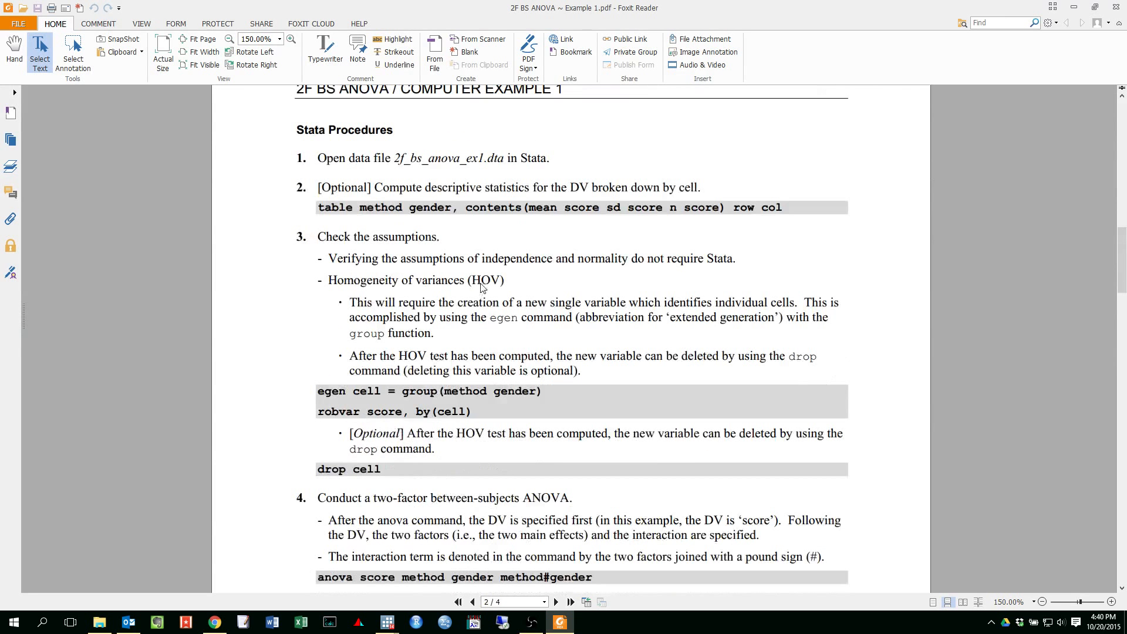
{"action": "left_click_drag", "start_coordinate": [274, 154], "coordinate": [346, 212]}
{"action": "left_click", "coordinate": [414, 280]}
{"action": "scroll", "coordinate": [317, 145], "scroll_direction": "down", "scroll_amount": 1}
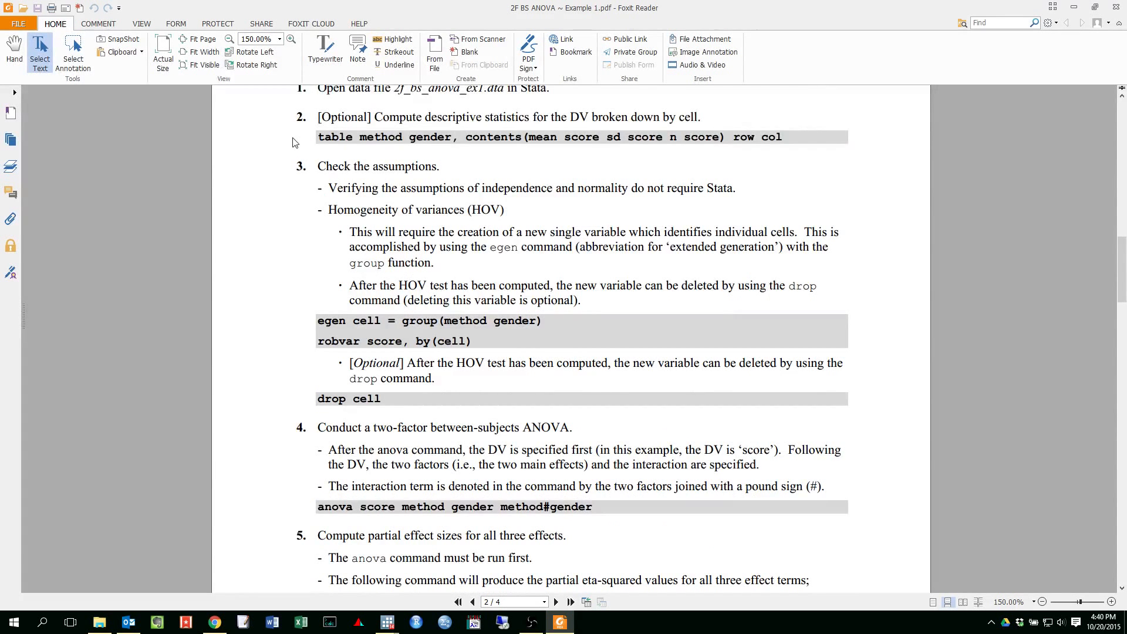
{"action": "scroll", "coordinate": [390, 226], "scroll_direction": "down", "scroll_amount": 1}
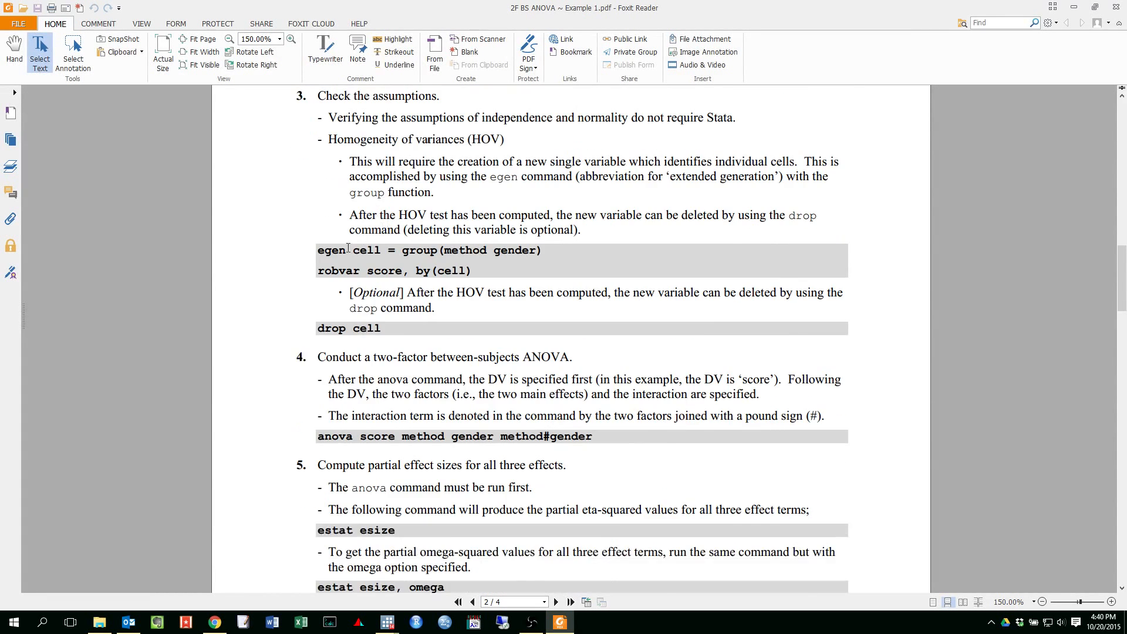
{"action": "scroll", "coordinate": [332, 252], "scroll_direction": "down", "scroll_amount": 10}
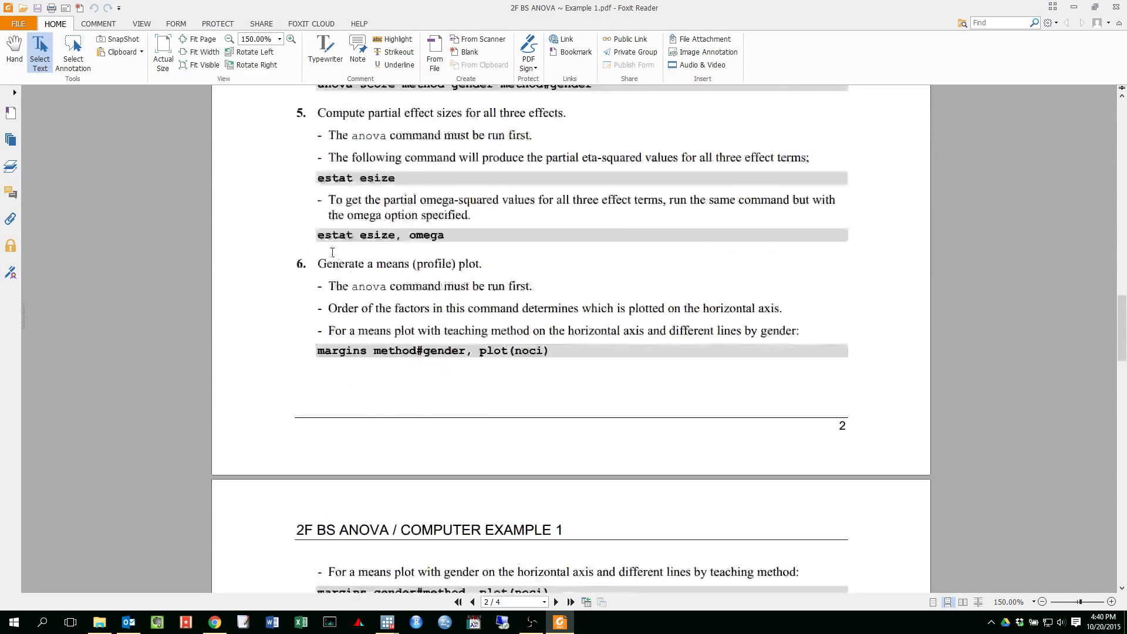
- Review the post-hoc contrast command with the Šidák option and the opening paragraph of the Results write-up in the example PDF
{"action": "scroll", "coordinate": [330, 258], "scroll_direction": "down", "scroll_amount": 1}
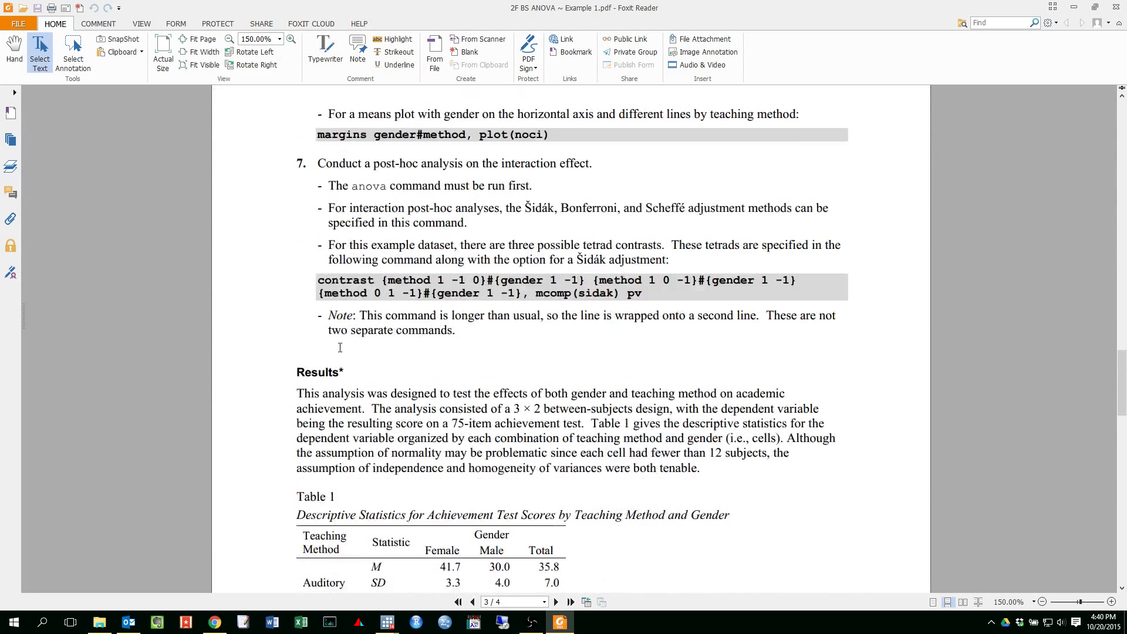
{"action": "left_click_drag", "start_coordinate": [318, 280], "coordinate": [645, 295]}
{"action": "left_click", "coordinate": [387, 296]}
{"action": "scroll", "coordinate": [311, 220], "scroll_direction": "down", "scroll_amount": 3}
{"action": "left_click_drag", "start_coordinate": [297, 195], "coordinate": [714, 296]}
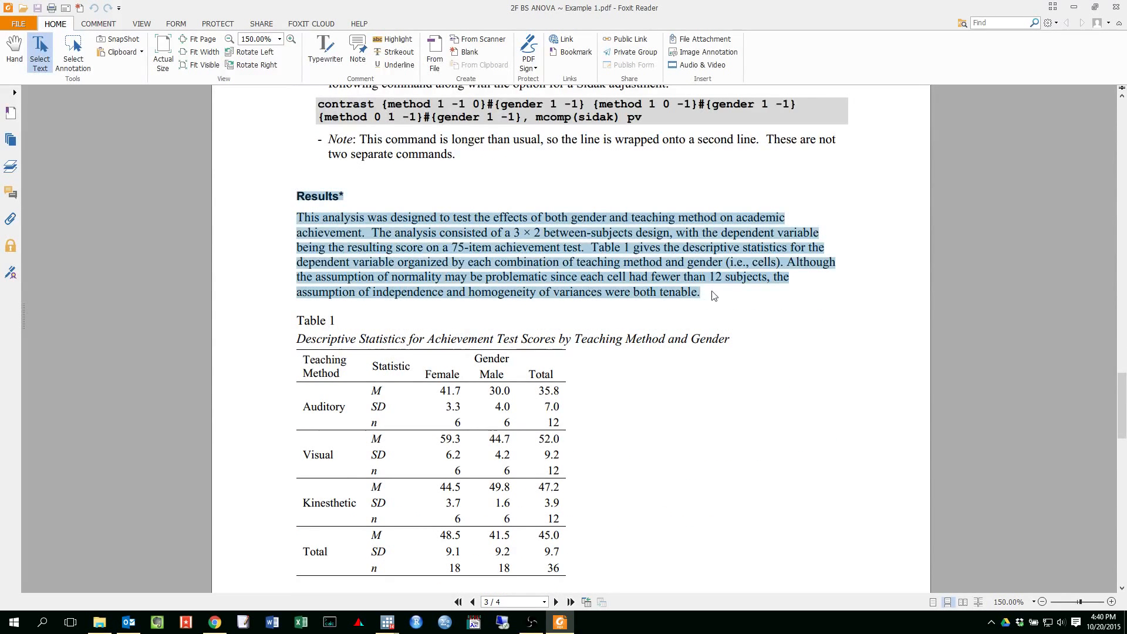
{"action": "left_click", "coordinate": [497, 291]}
- Read the rest of the Results write-up, from the descriptive statistics table to the interaction post-hoc table and its closing interpretation
{"action": "scroll", "coordinate": [496, 290], "scroll_direction": "down", "scroll_amount": 10}
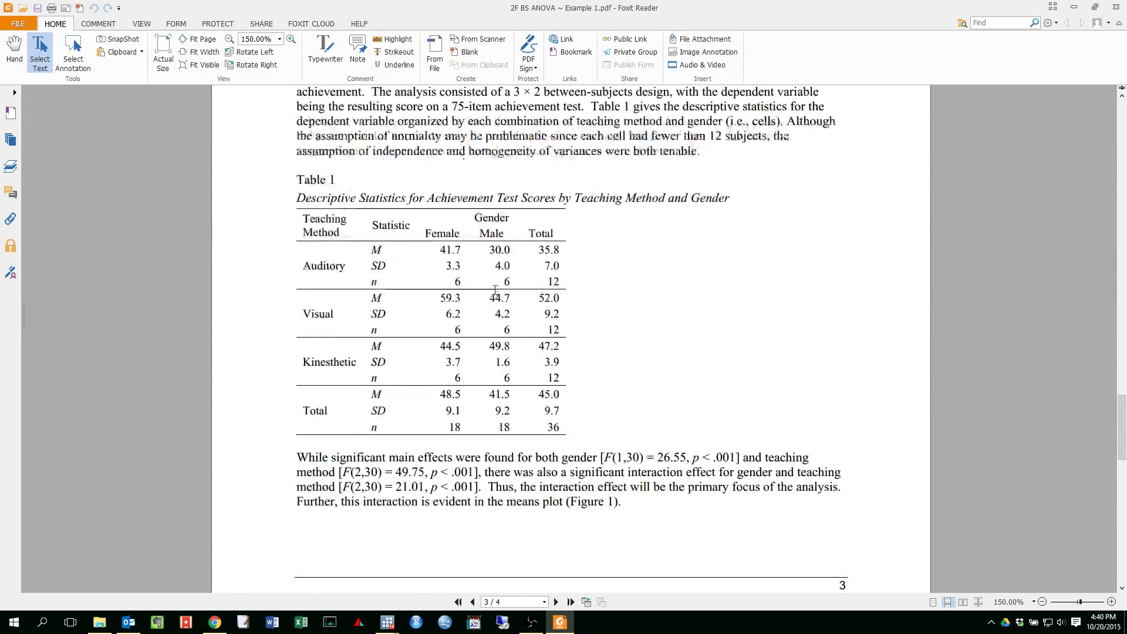
{"action": "scroll", "coordinate": [497, 295], "scroll_direction": "down", "scroll_amount": 5}
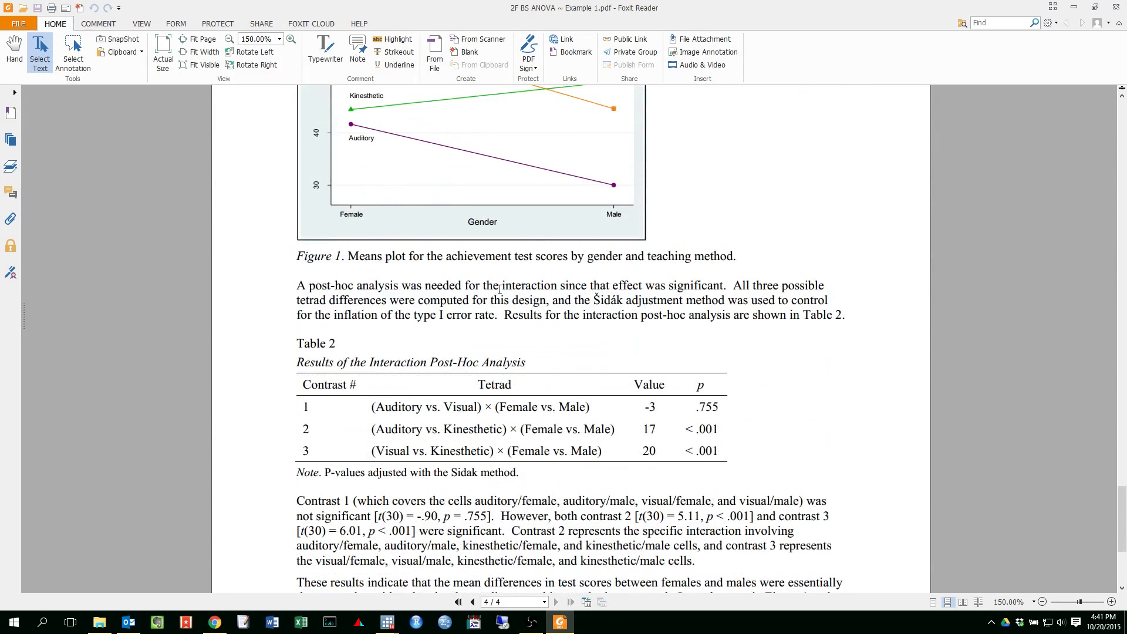
{"action": "scroll", "coordinate": [389, 301], "scroll_direction": "down", "scroll_amount": 1}
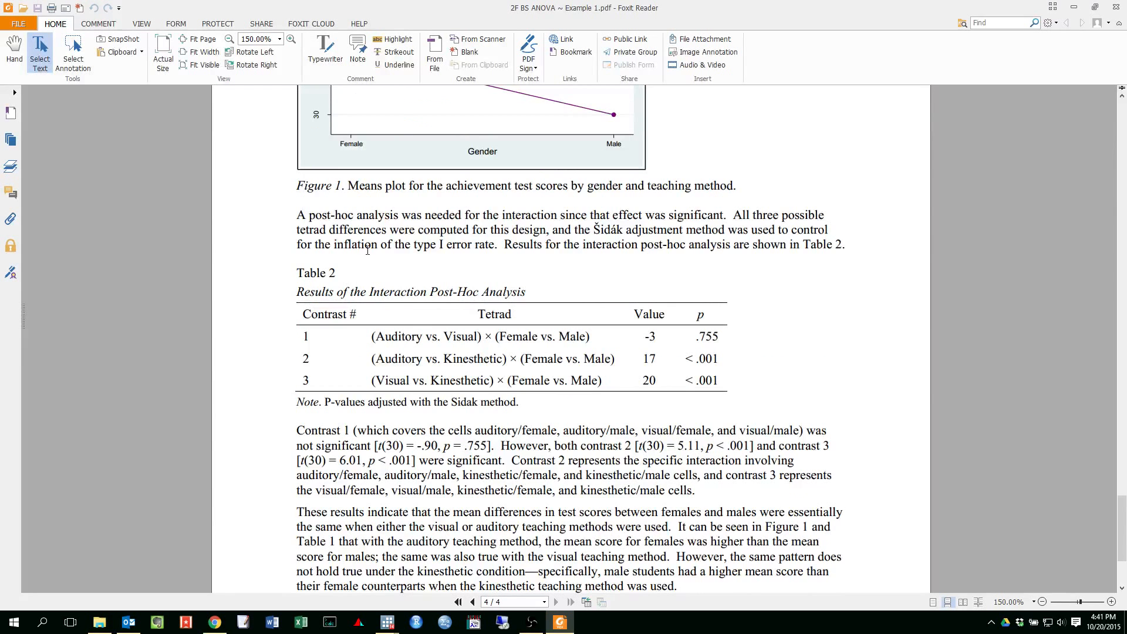
{"action": "scroll", "coordinate": [411, 352], "scroll_direction": "down", "scroll_amount": 3}
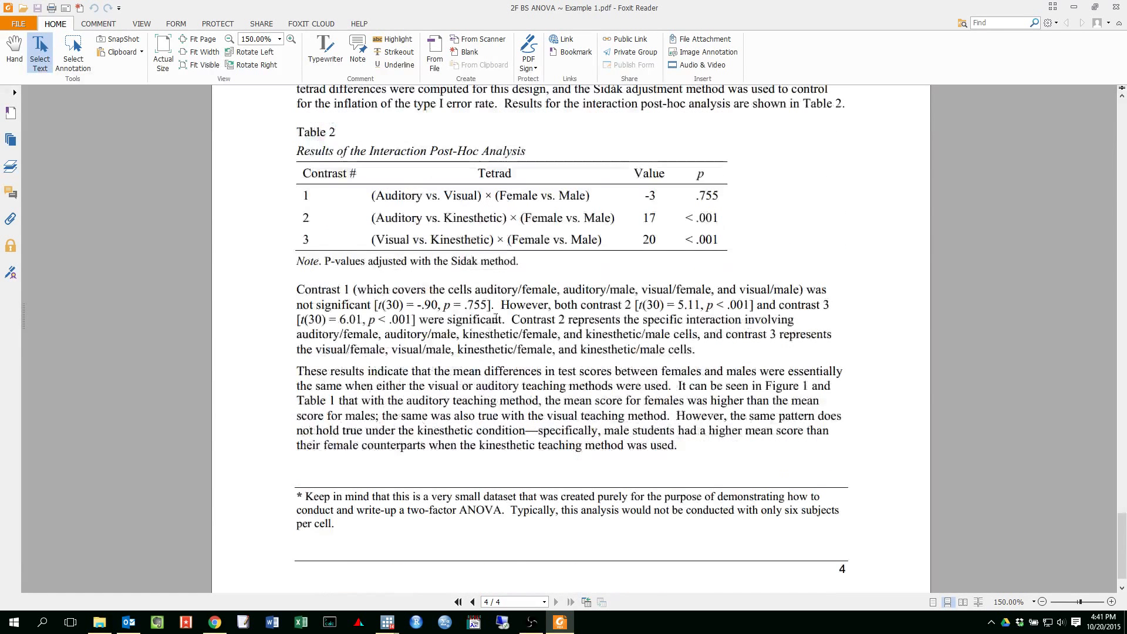